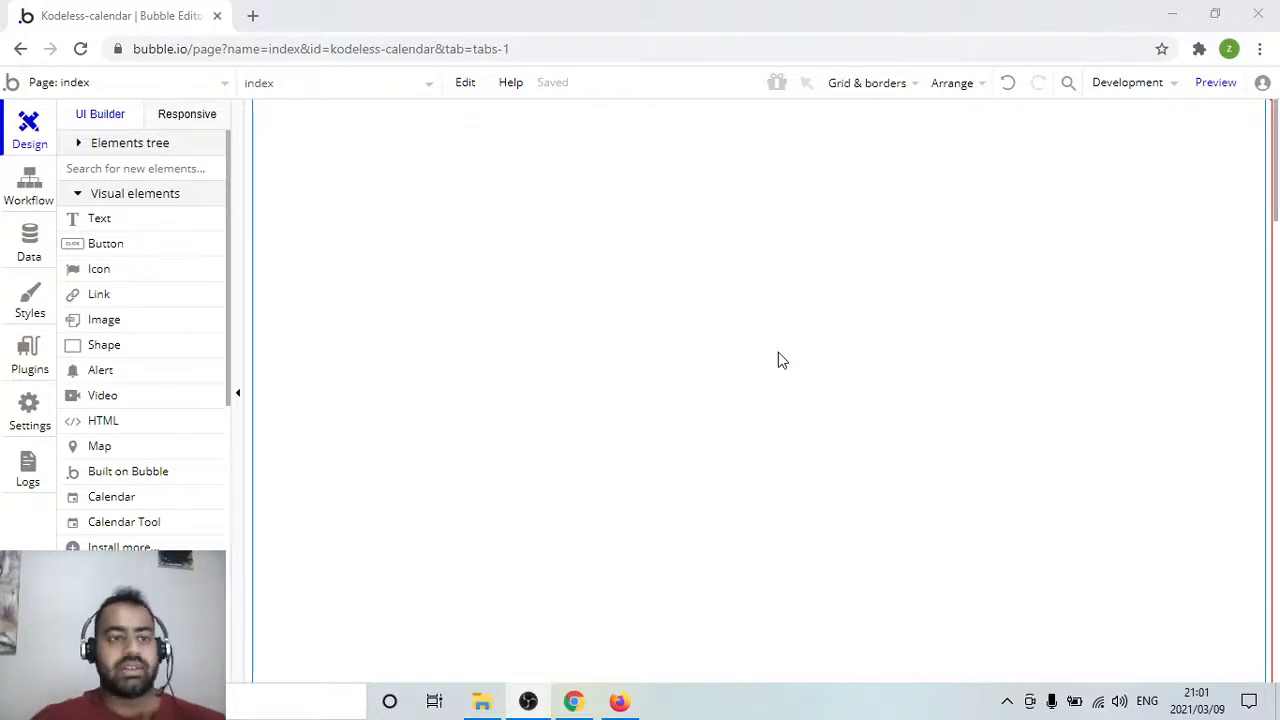
Create a new page named customer_bookings without cloning an existing page
click(208, 88)
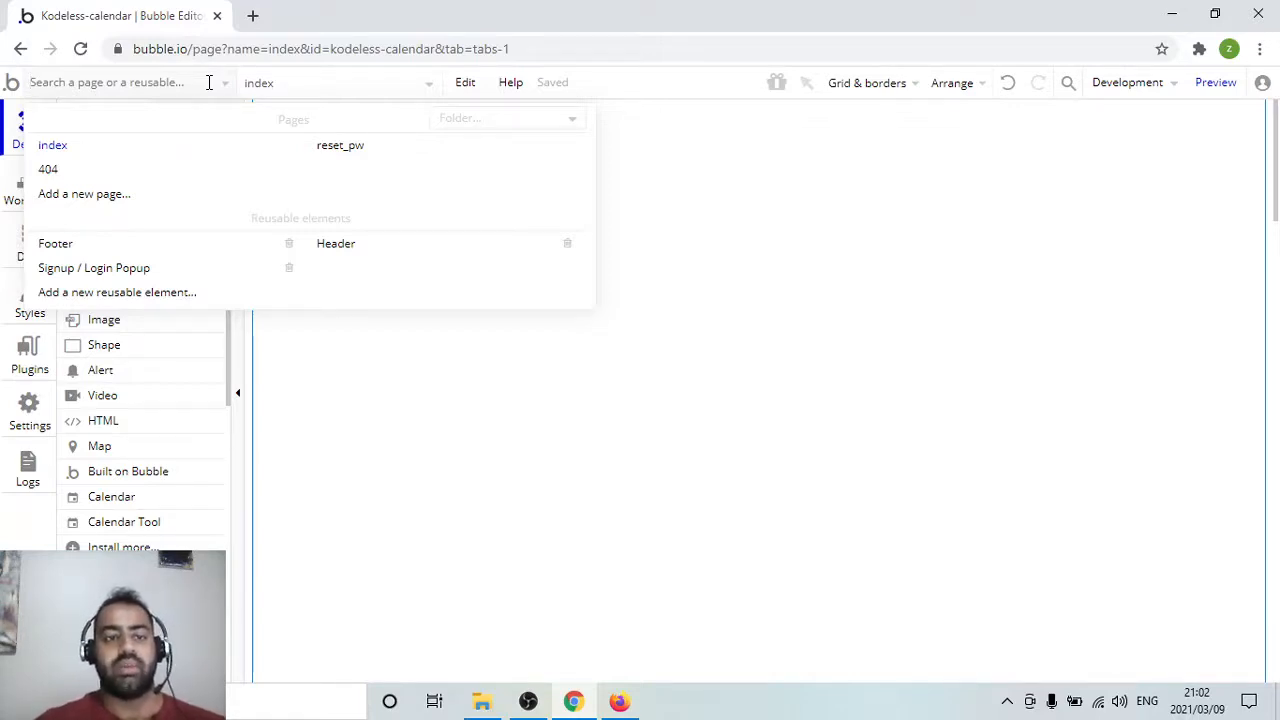
click(134, 196)
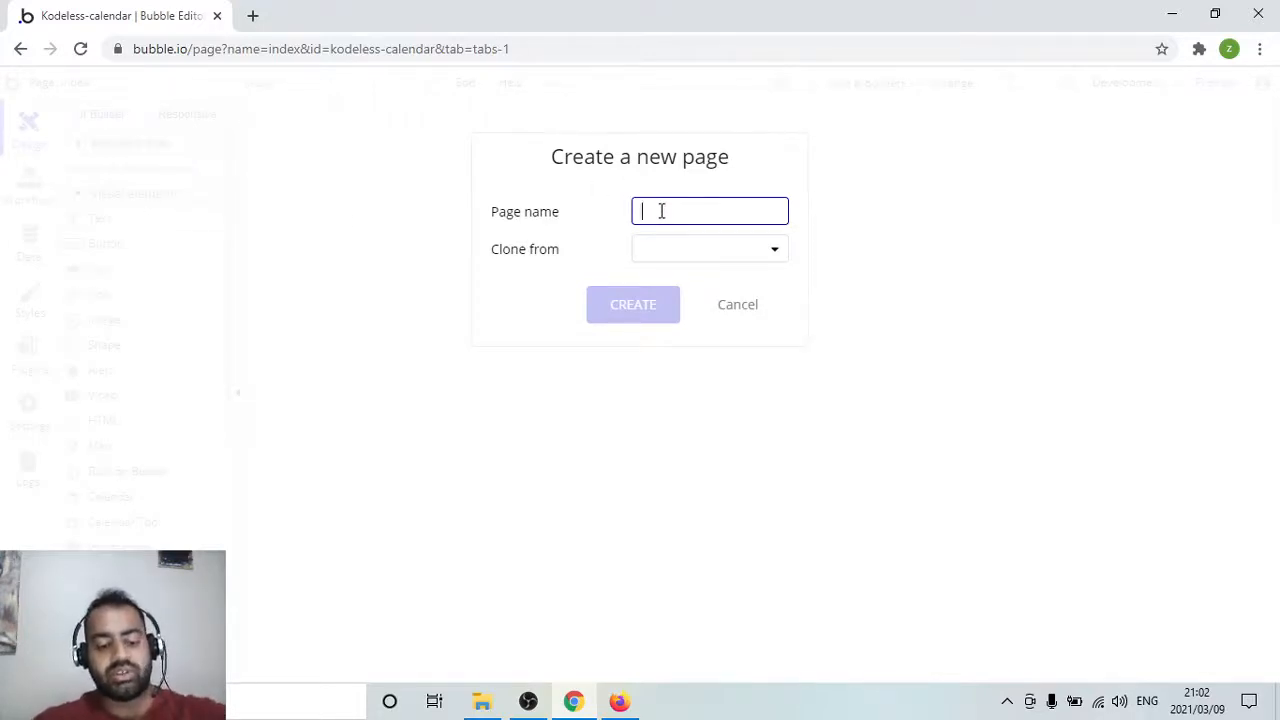
text(cust)
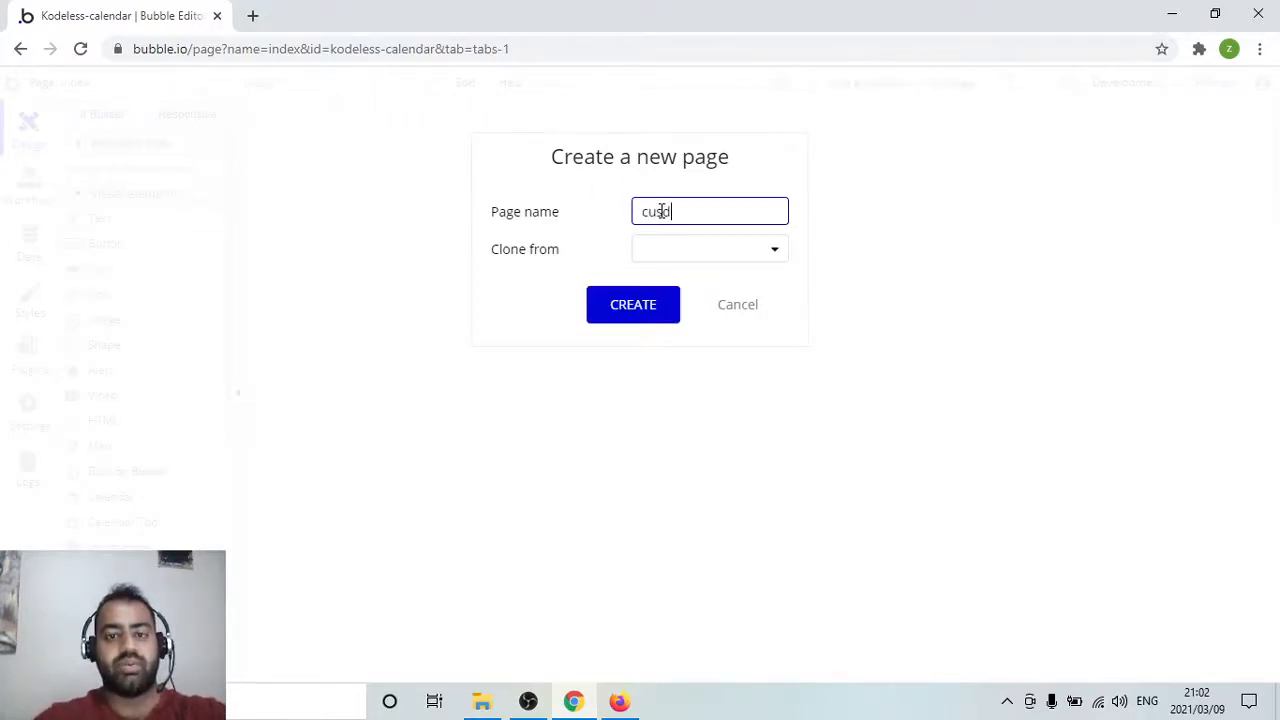
text(omer_)
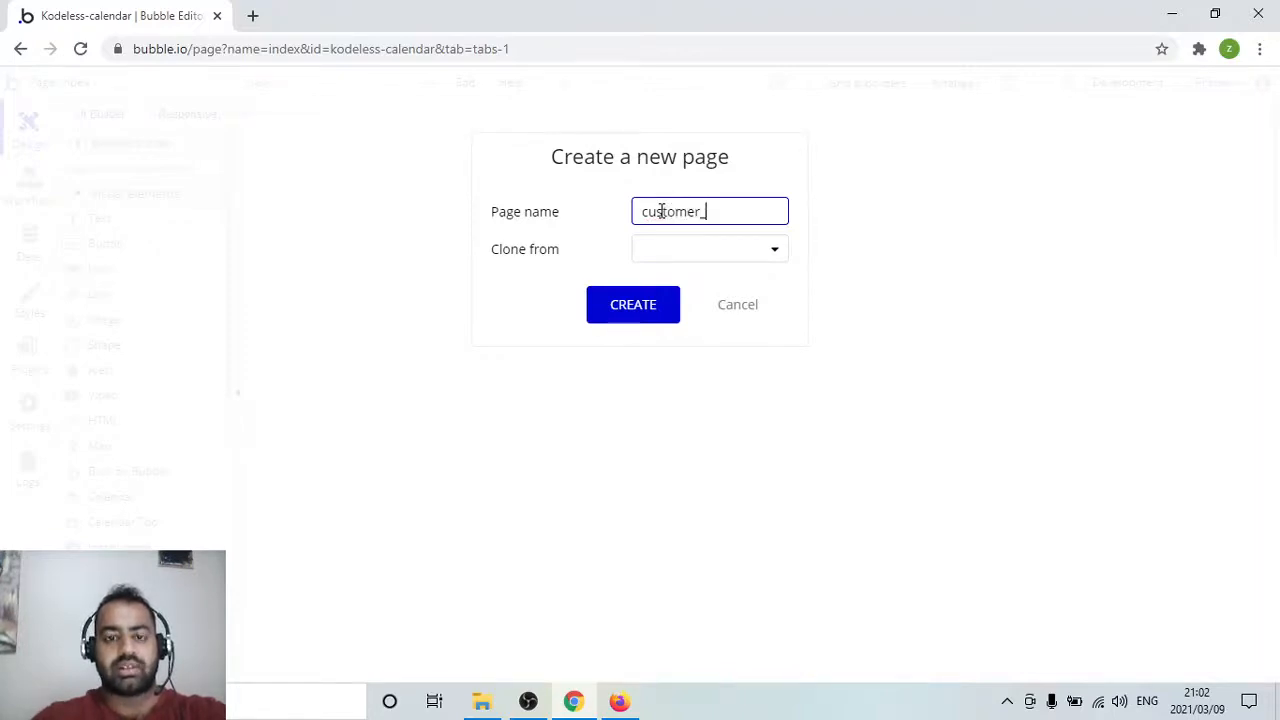
text(bookingd)
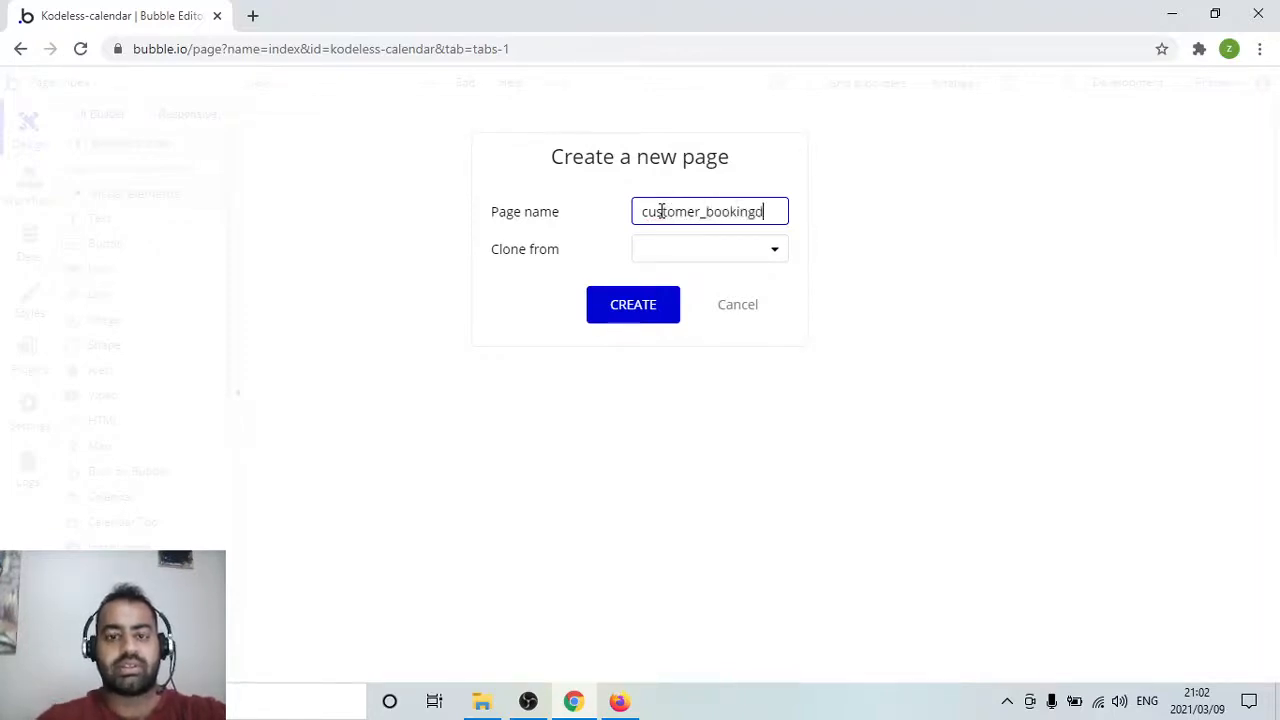
key(BackSpace)
text(s)
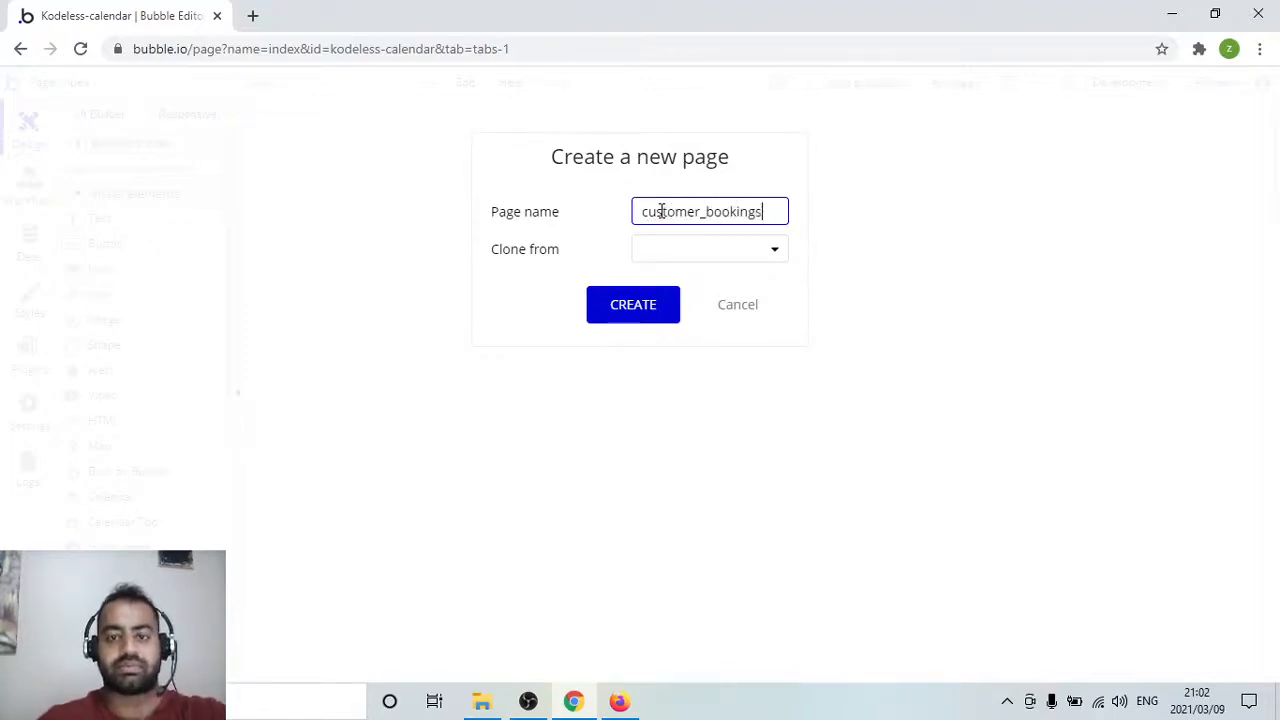
click(636, 308)
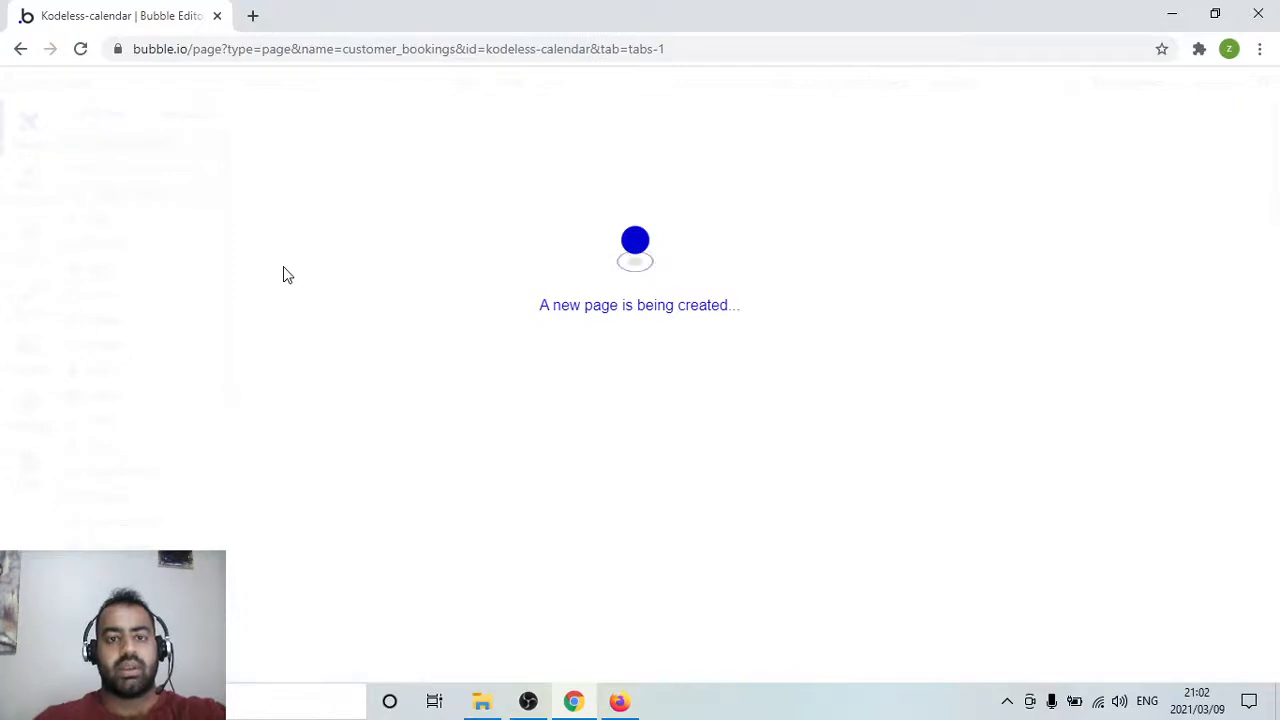
Create another new page named bookings_calendar
click(129, 86)
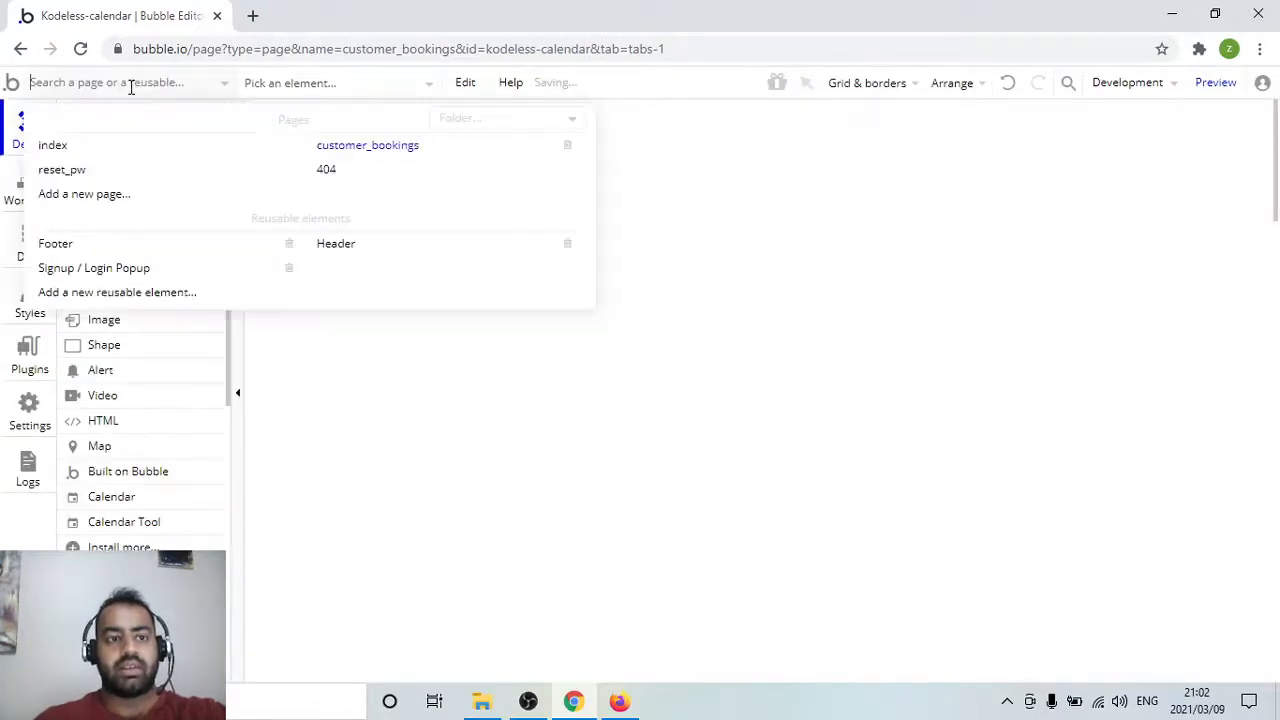
click(90, 199)
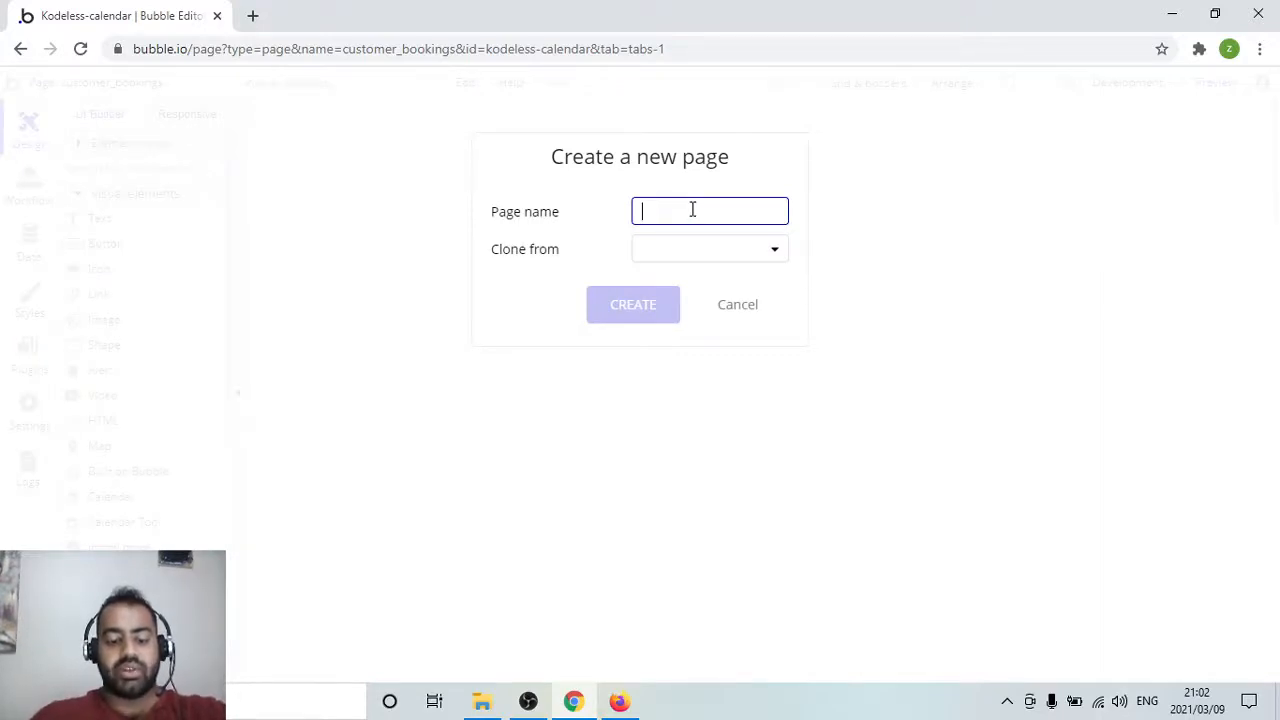
text(bookings_cale)
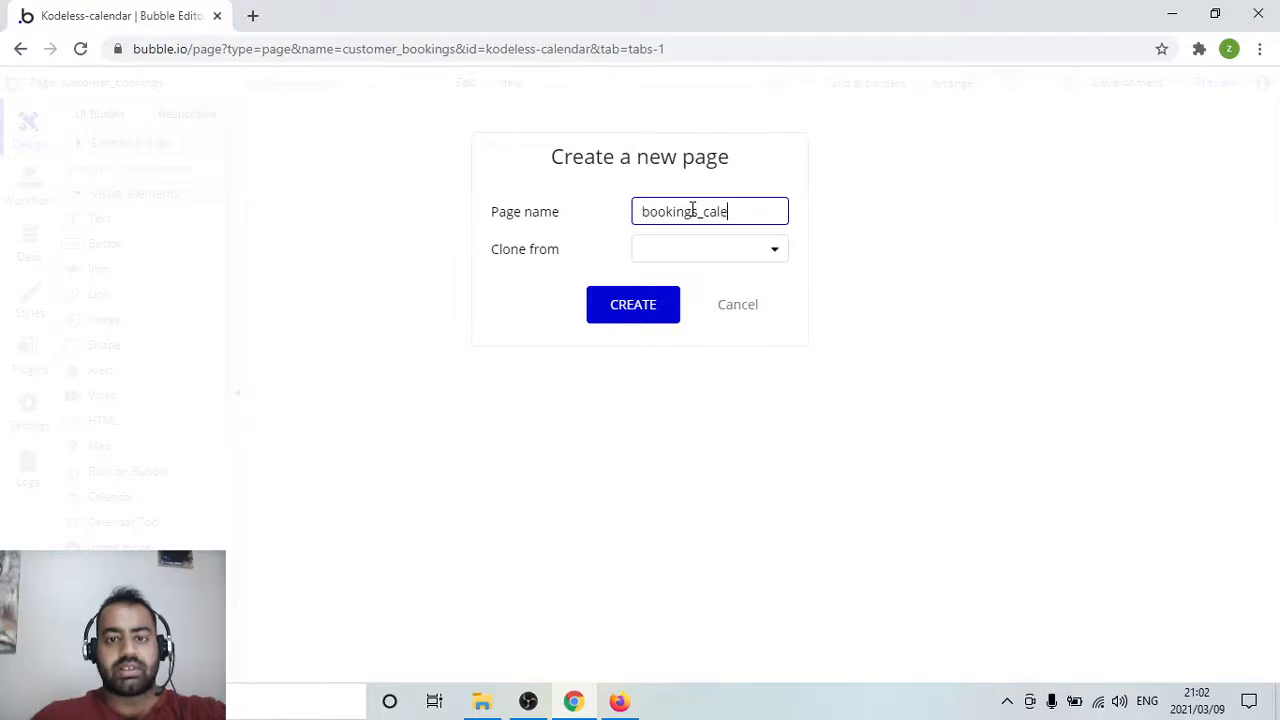
text(ndar)
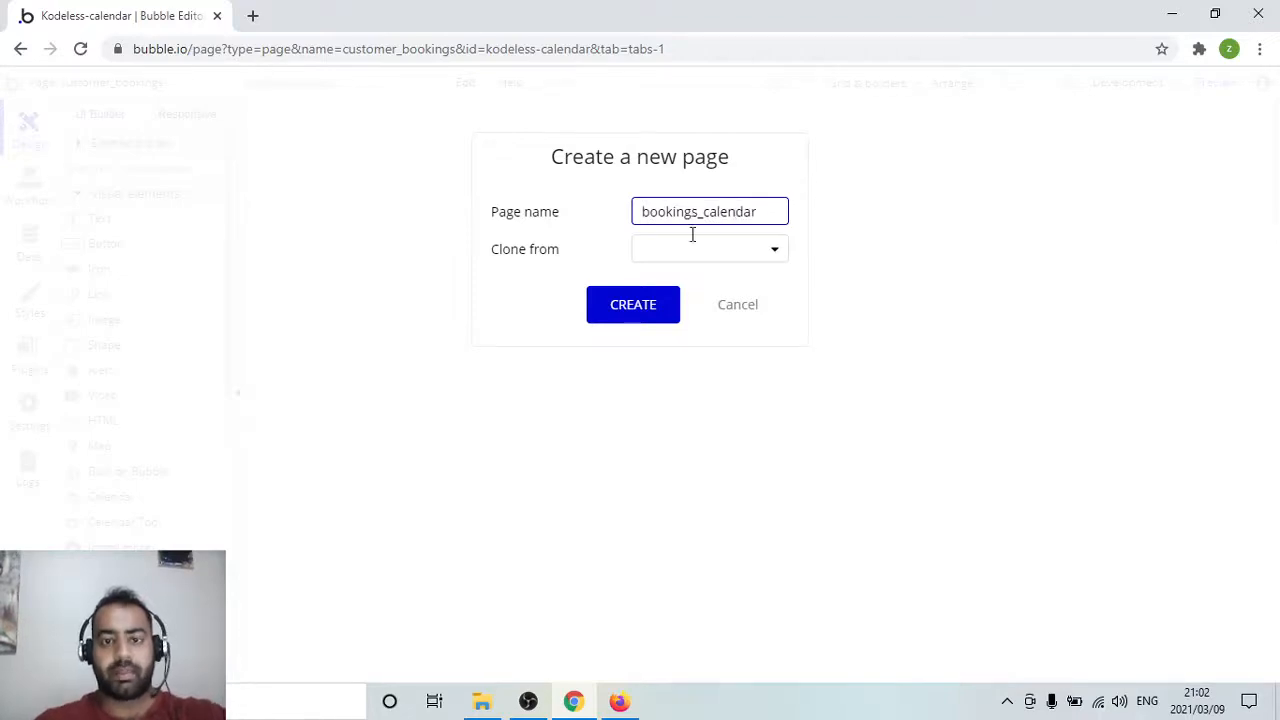
click(641, 309)
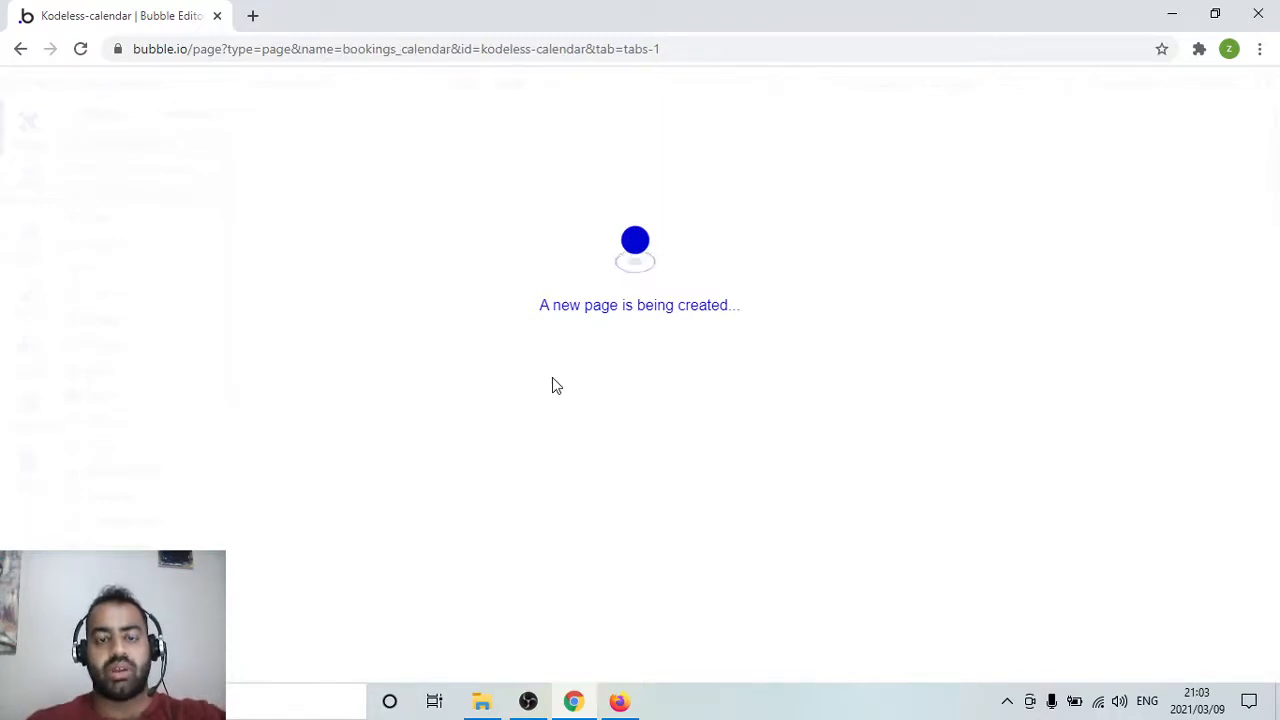
Open the customer_bookings page and review the installed Calendar Tool and Full Calendar plugins
click(200, 86)
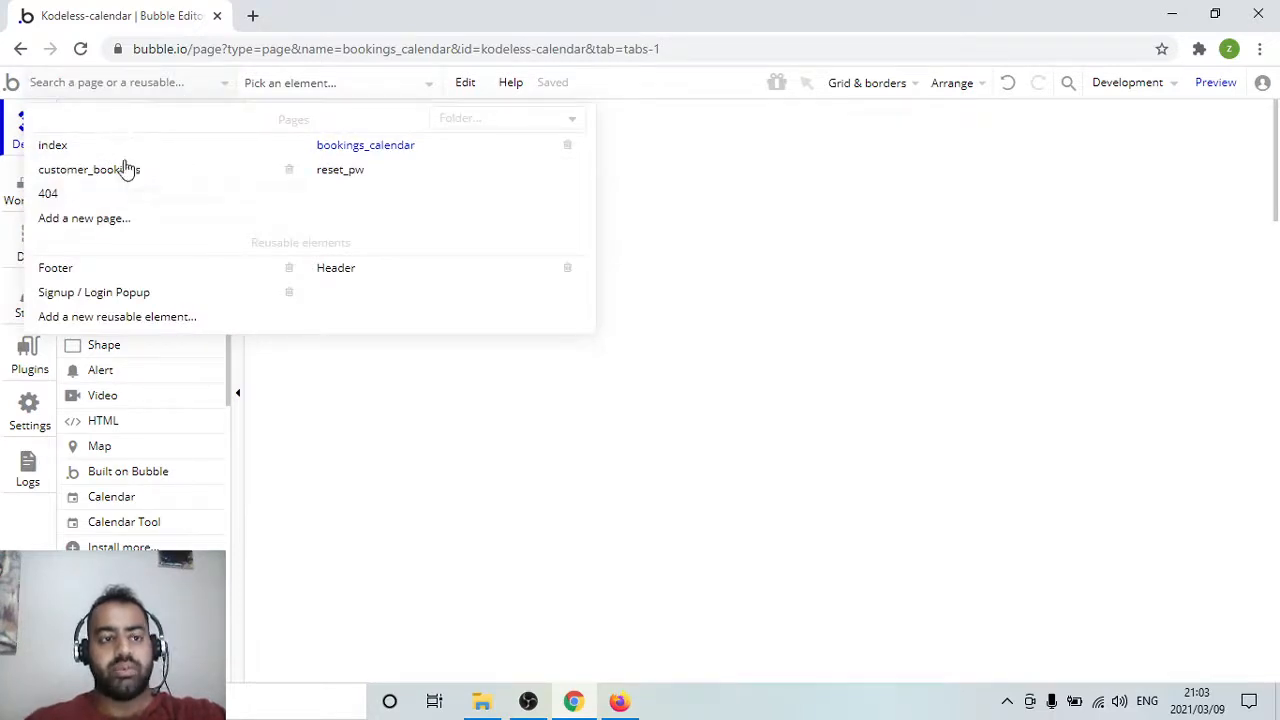
click(126, 169)
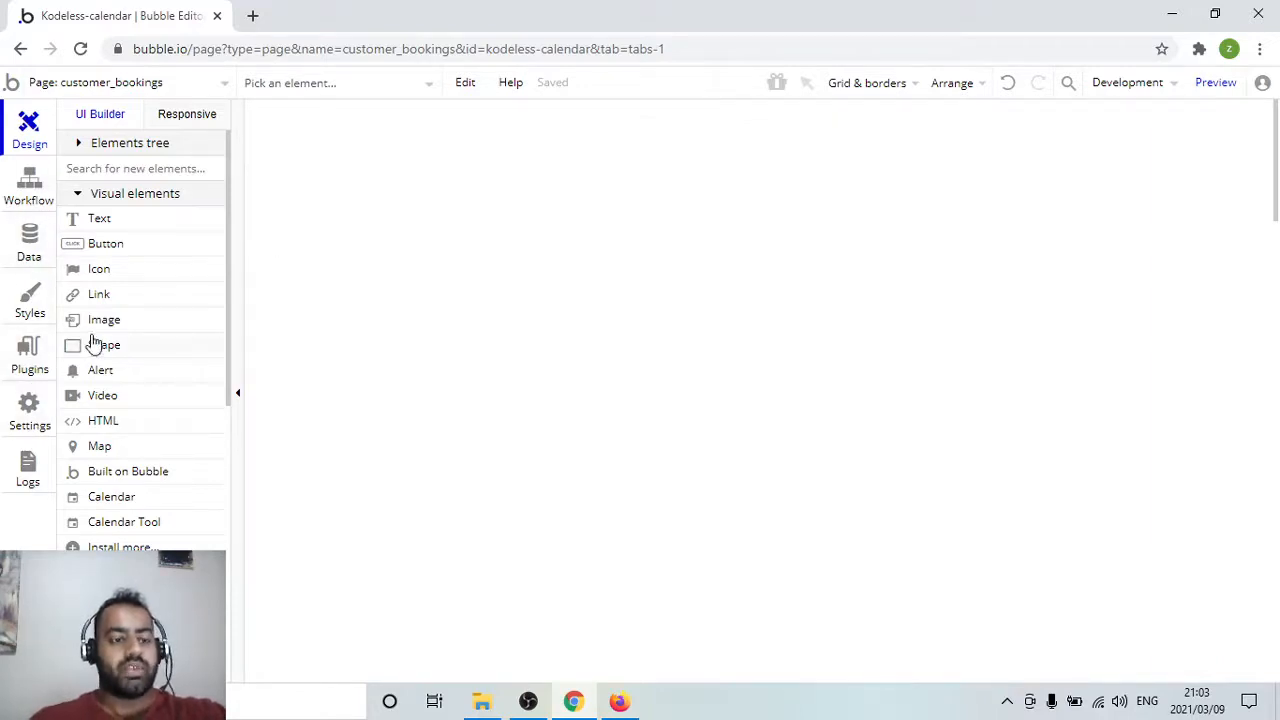
click(33, 352)
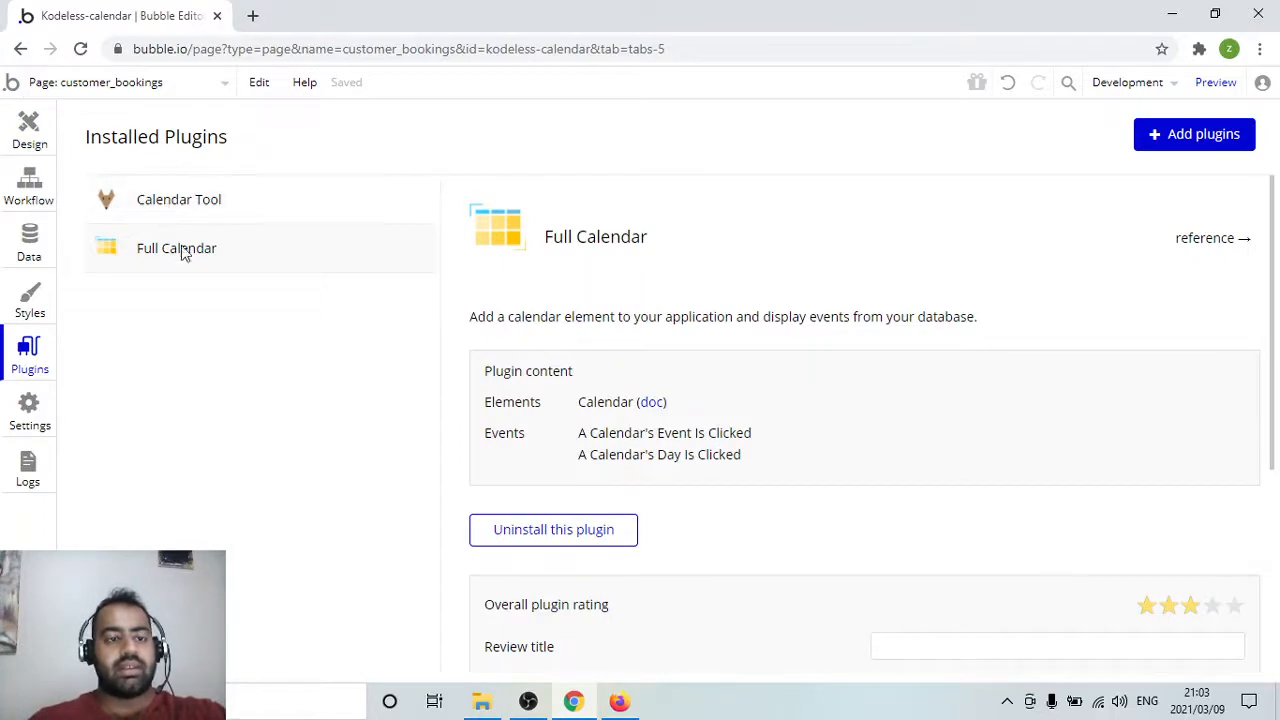
click(241, 210)
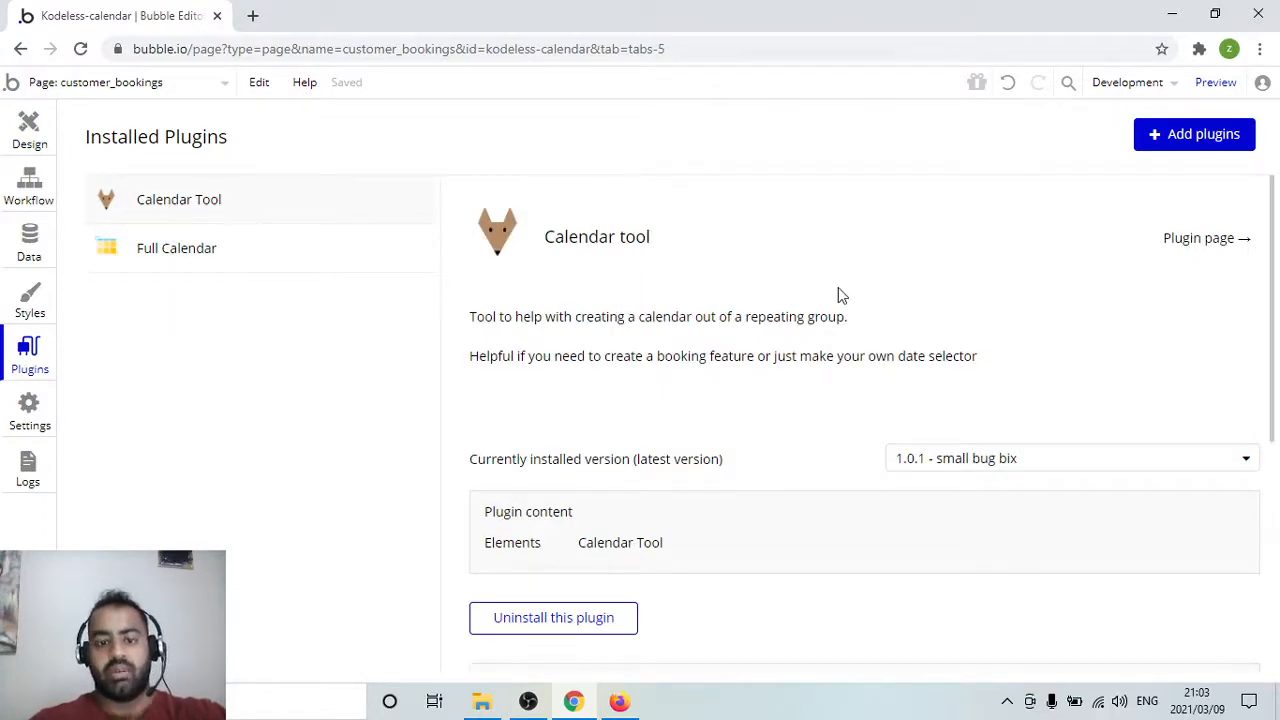
scroll(838, 294, down, 5)
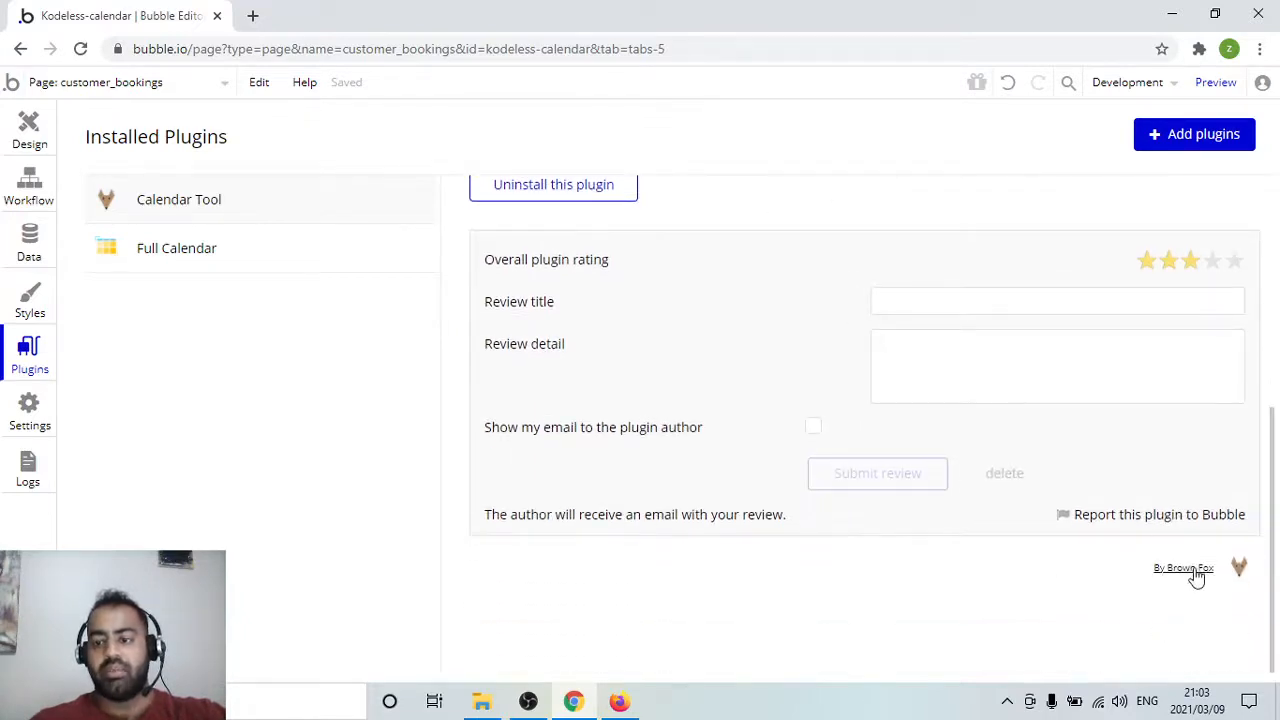
click(245, 257)
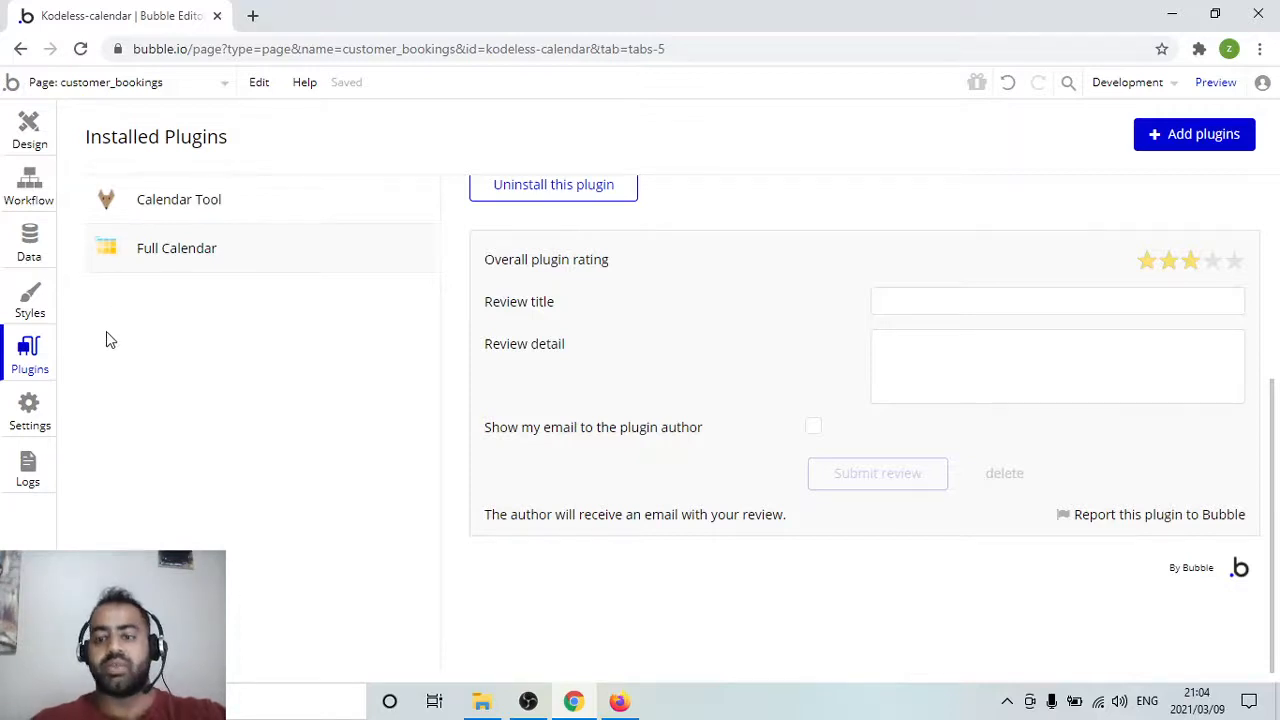
Draw a repeating group about 518 px wide and 376 px high on the customer_bookings page, near X 188, Y 90
click(29, 130)
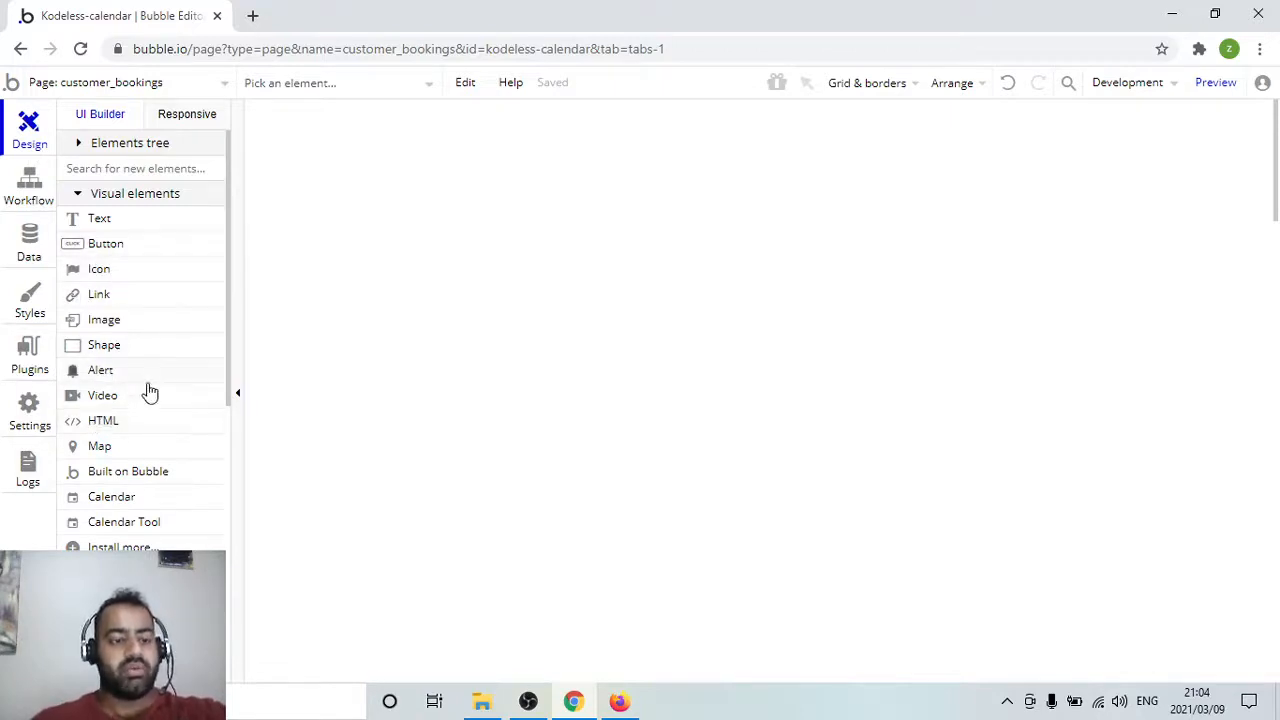
scroll(148, 382, down, 1)
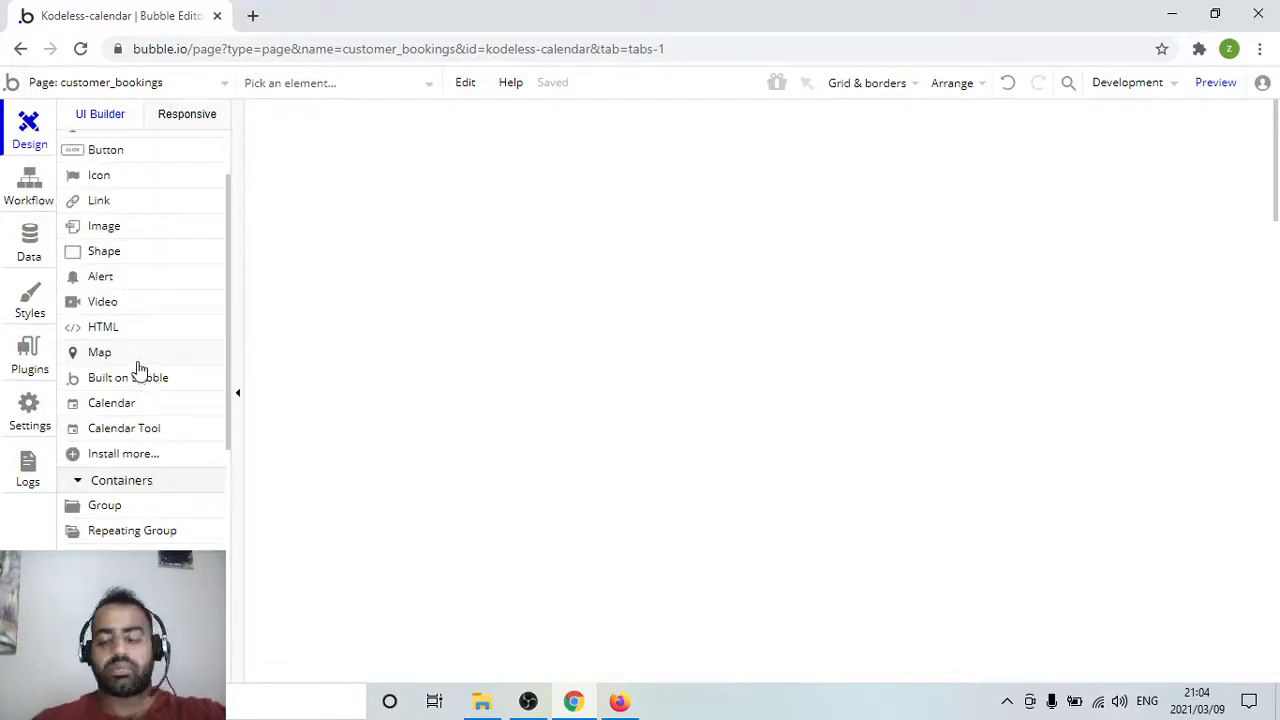
scroll(134, 371, down, 1)
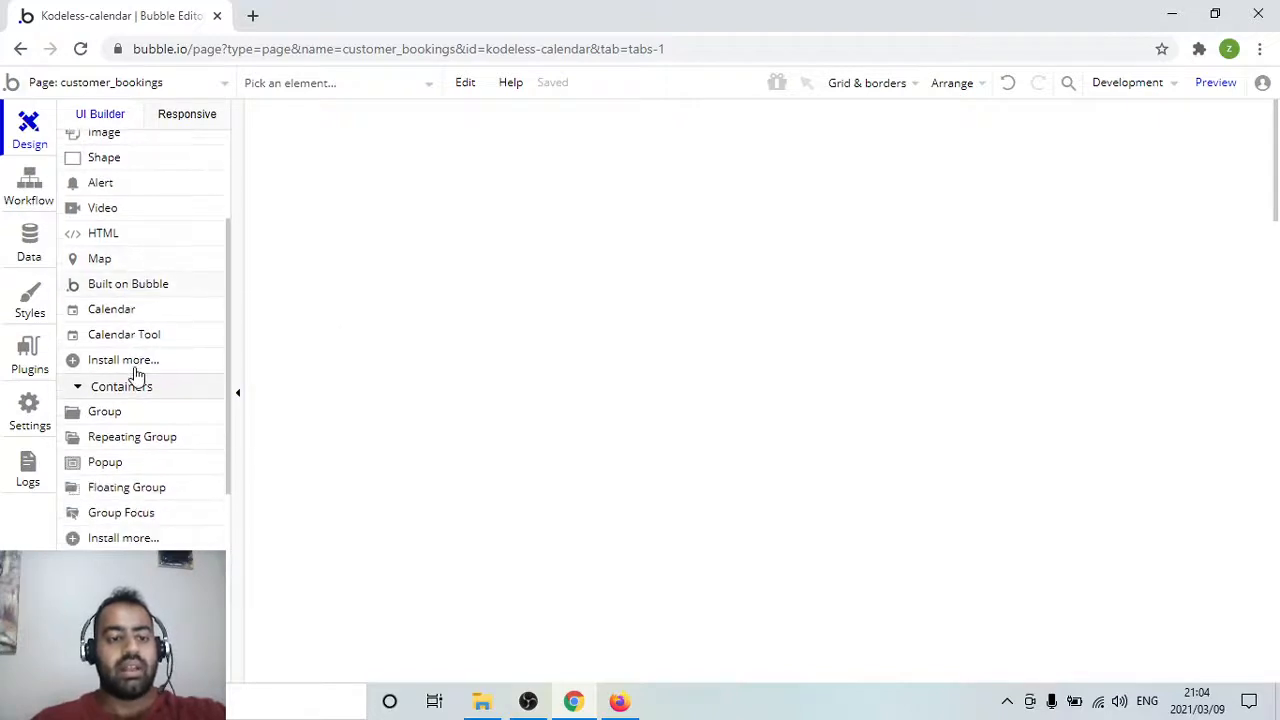
click(172, 440)
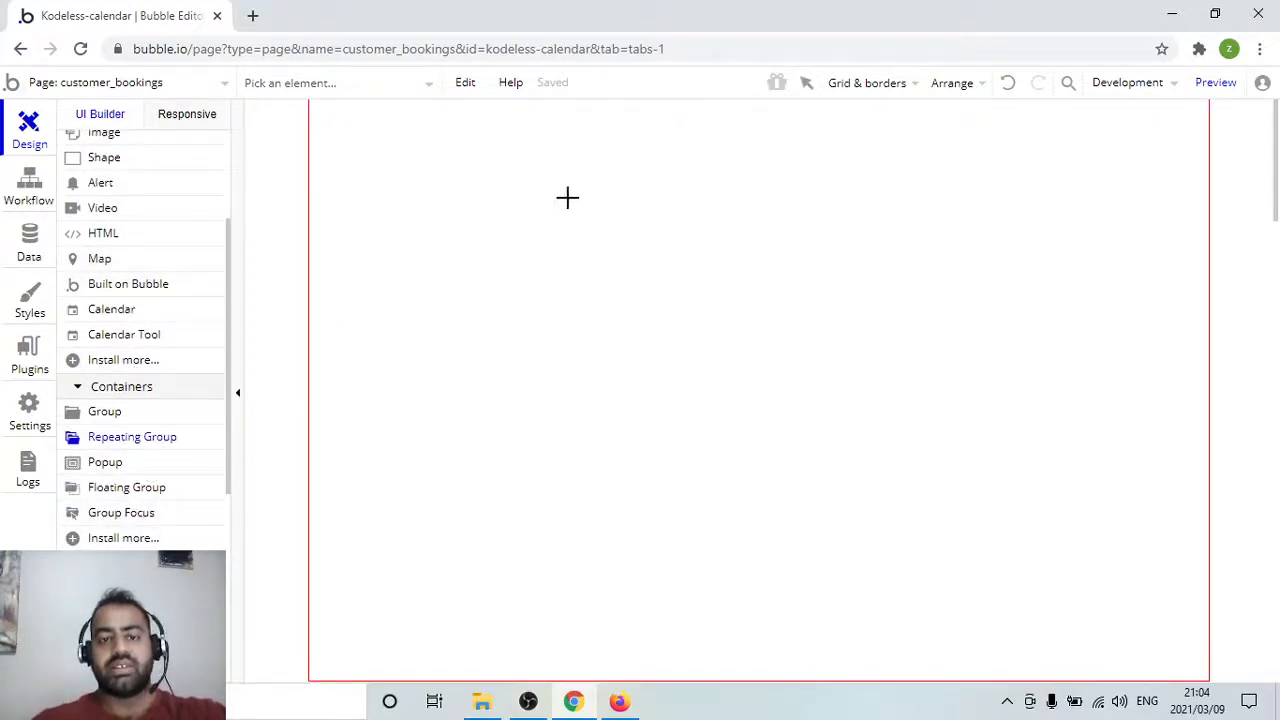
mouse_move(524, 187)
mouse_down()
mouse_move(706, 303)
mouse_move(1023, 540)
mouse_move(1007, 538)
mouse_up()
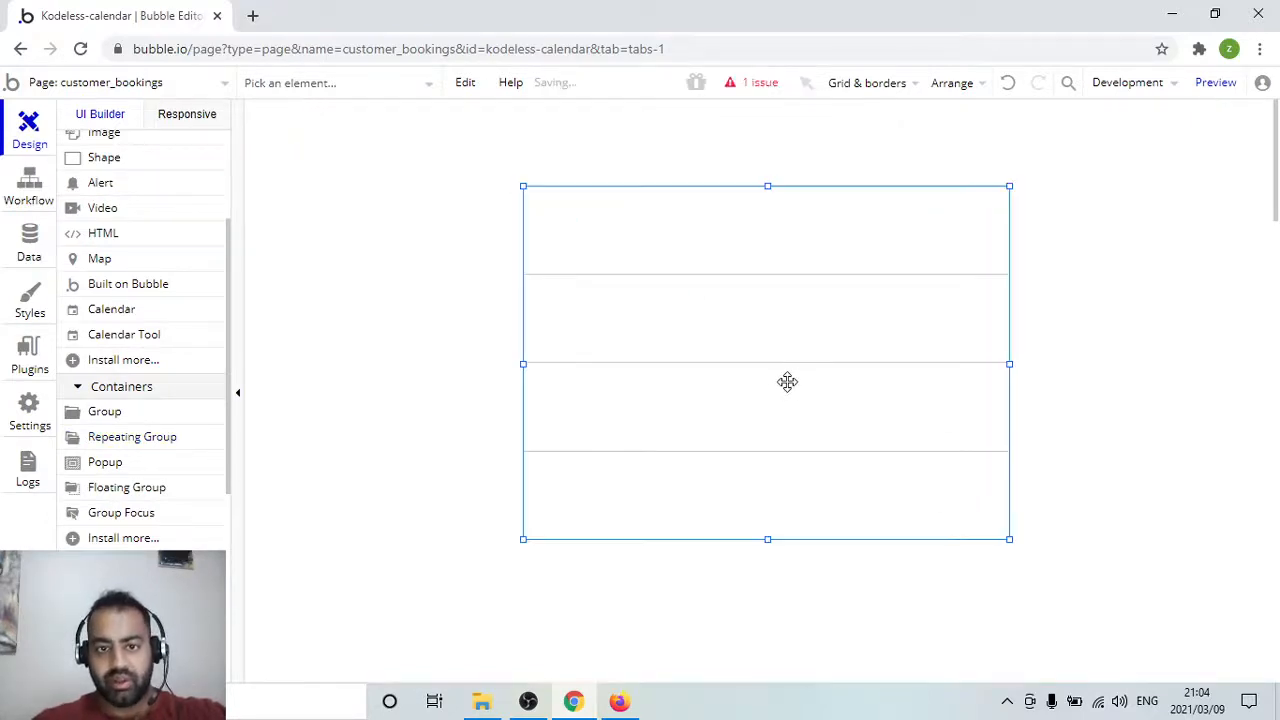
drag(787, 381, 766, 378)
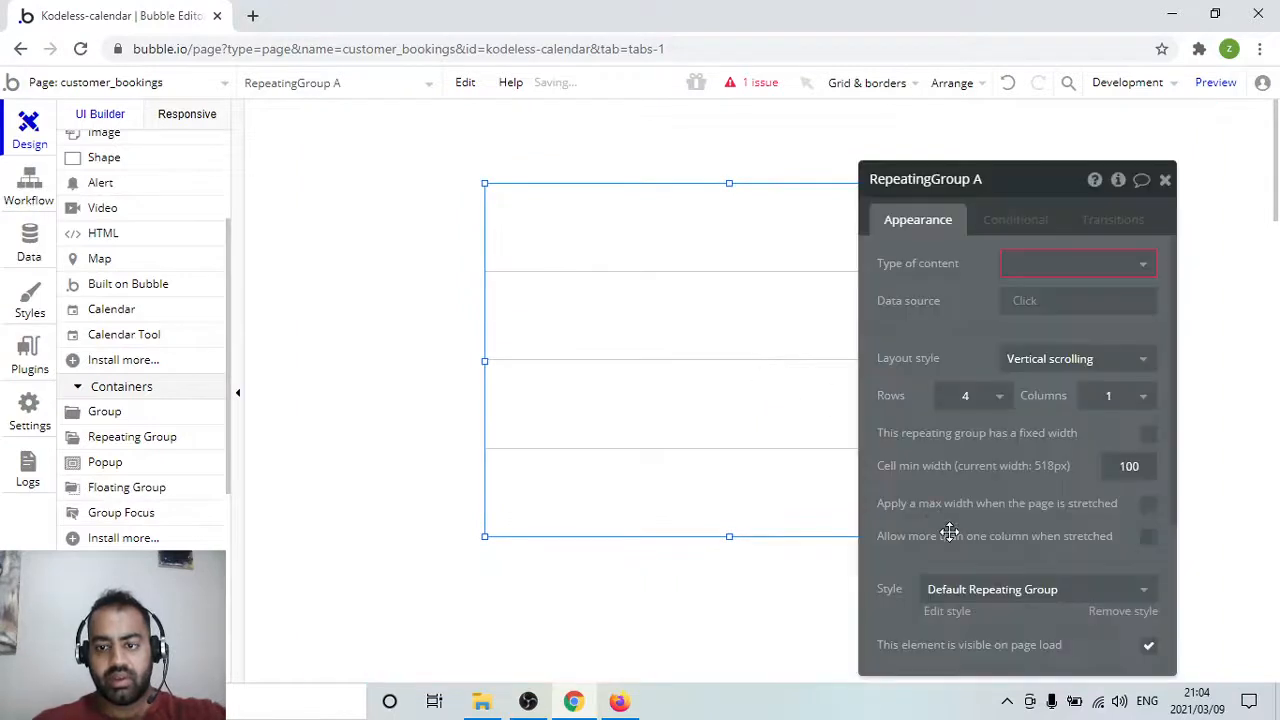
Set the repeating group's type of content to date and its layout to 7 rows and 7 columns
click(1143, 266)
text(da)
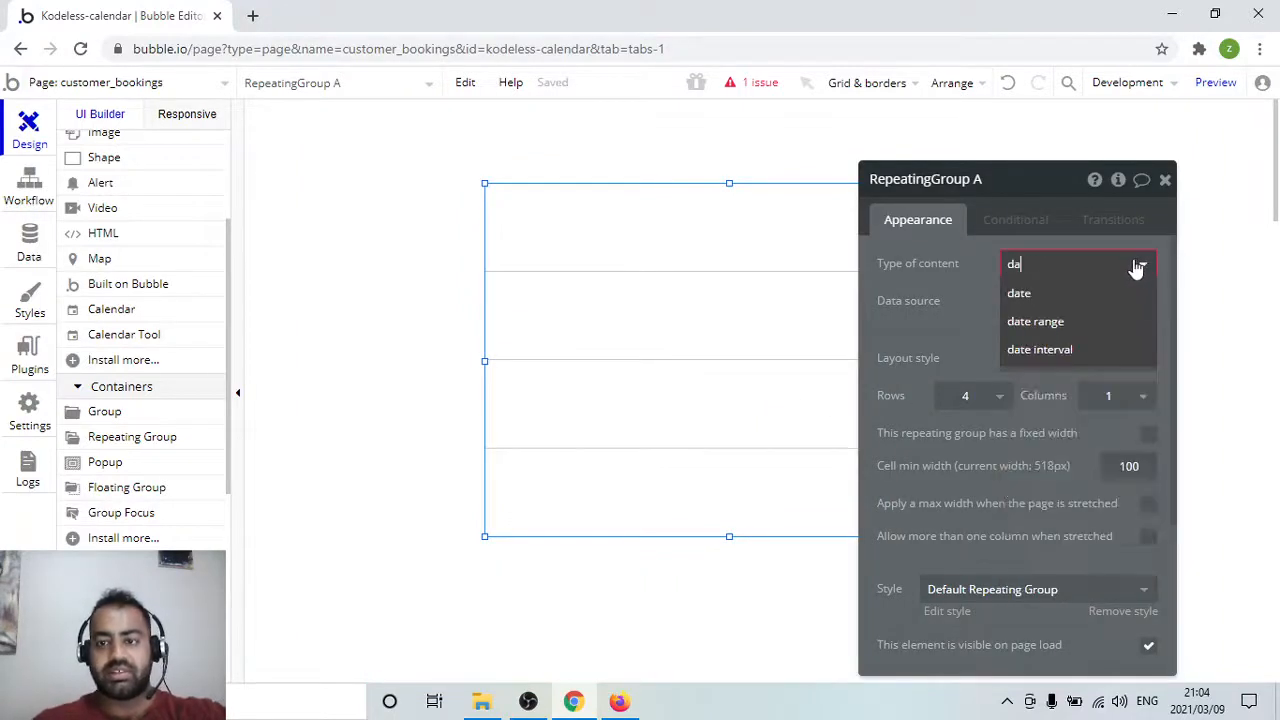
click(1085, 299)
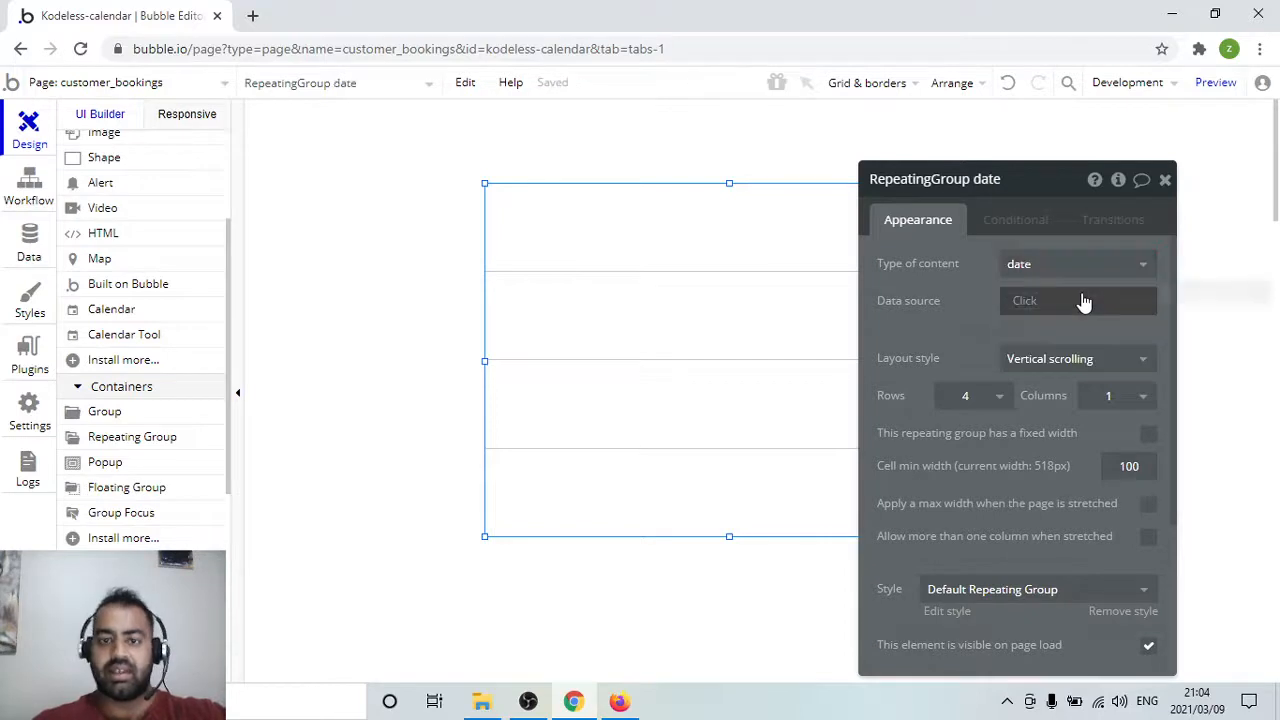
click(1000, 400)
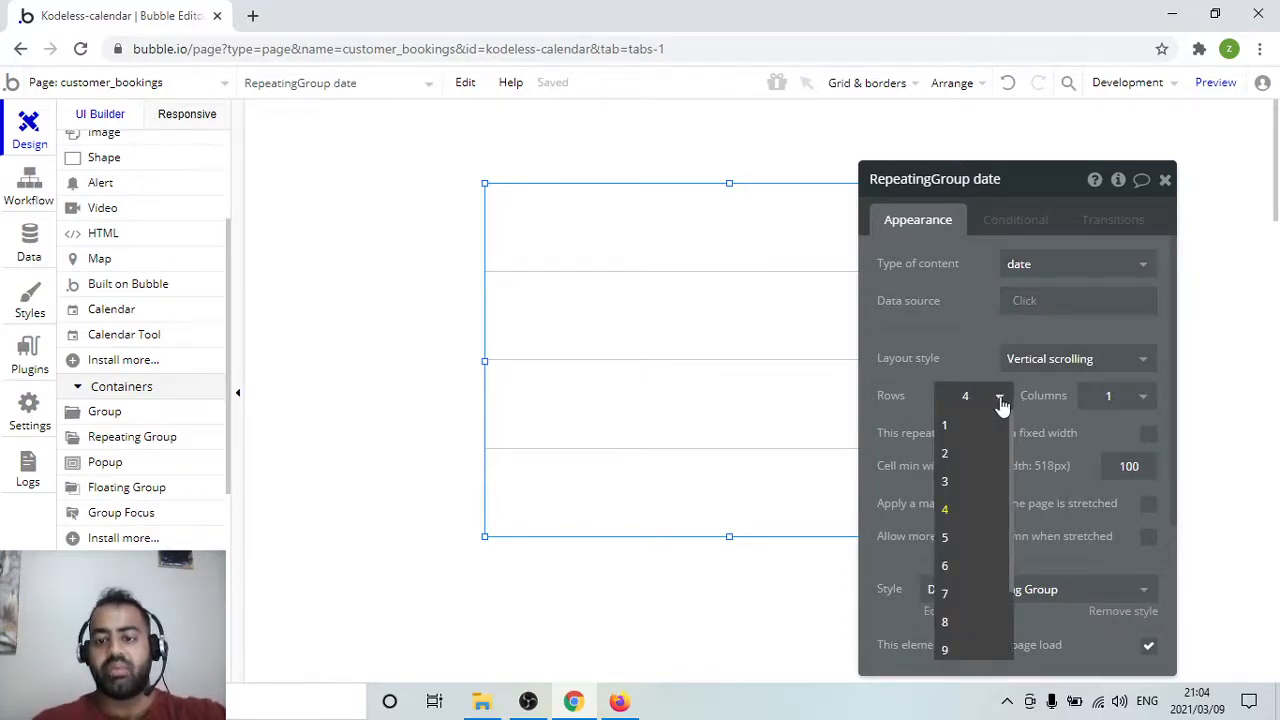
click(955, 594)
click(1145, 398)
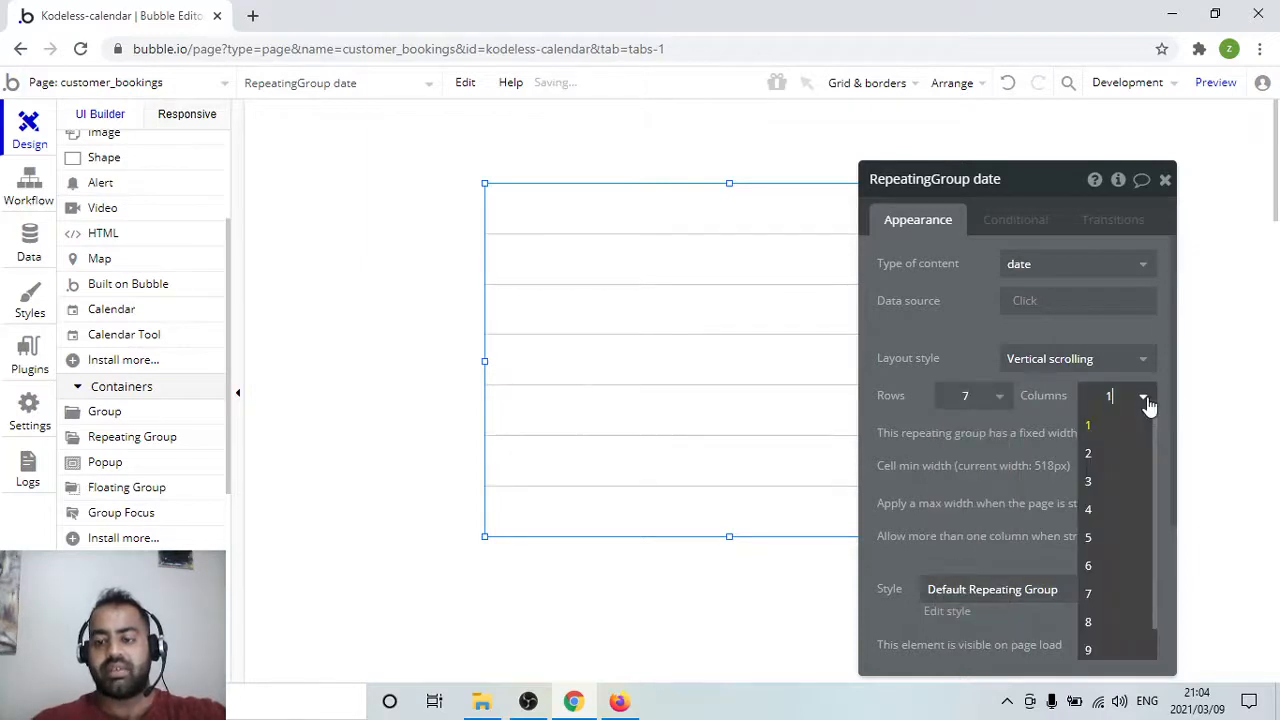
click(1096, 596)
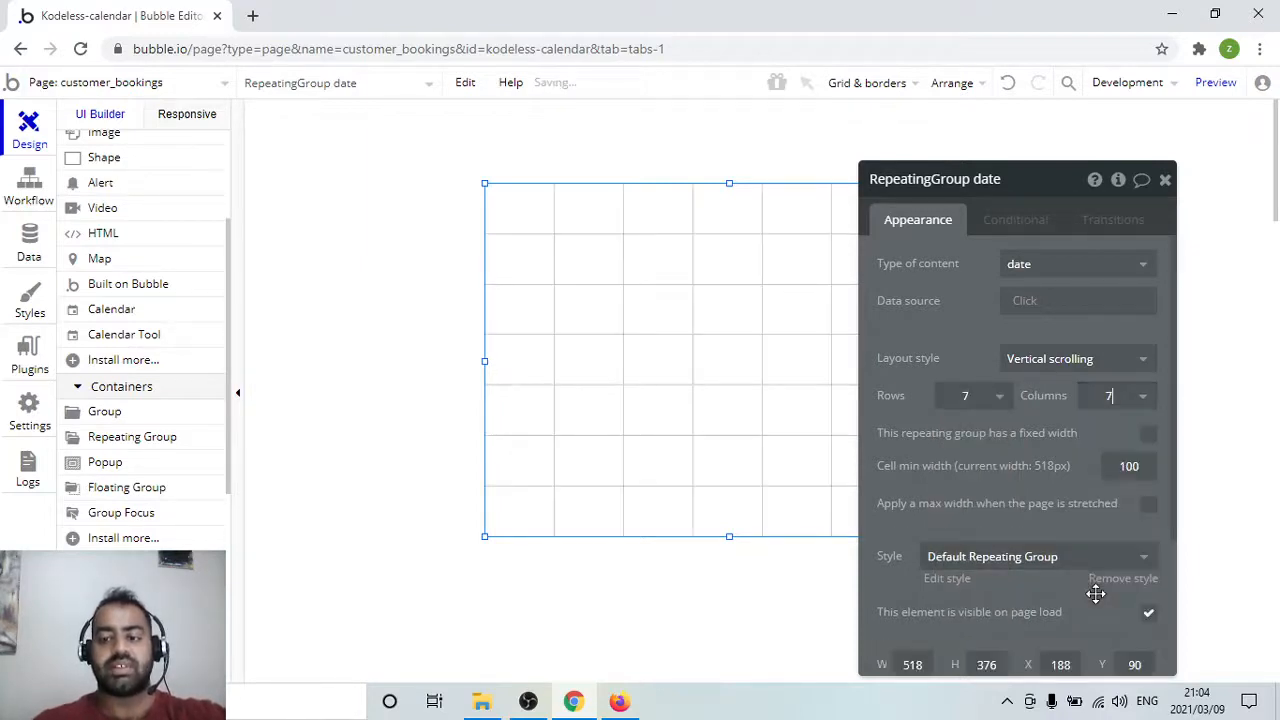
Examine the grid and the repeating group's remaining appearance settings, and close the property editor
drag(1058, 178, 1189, 157)
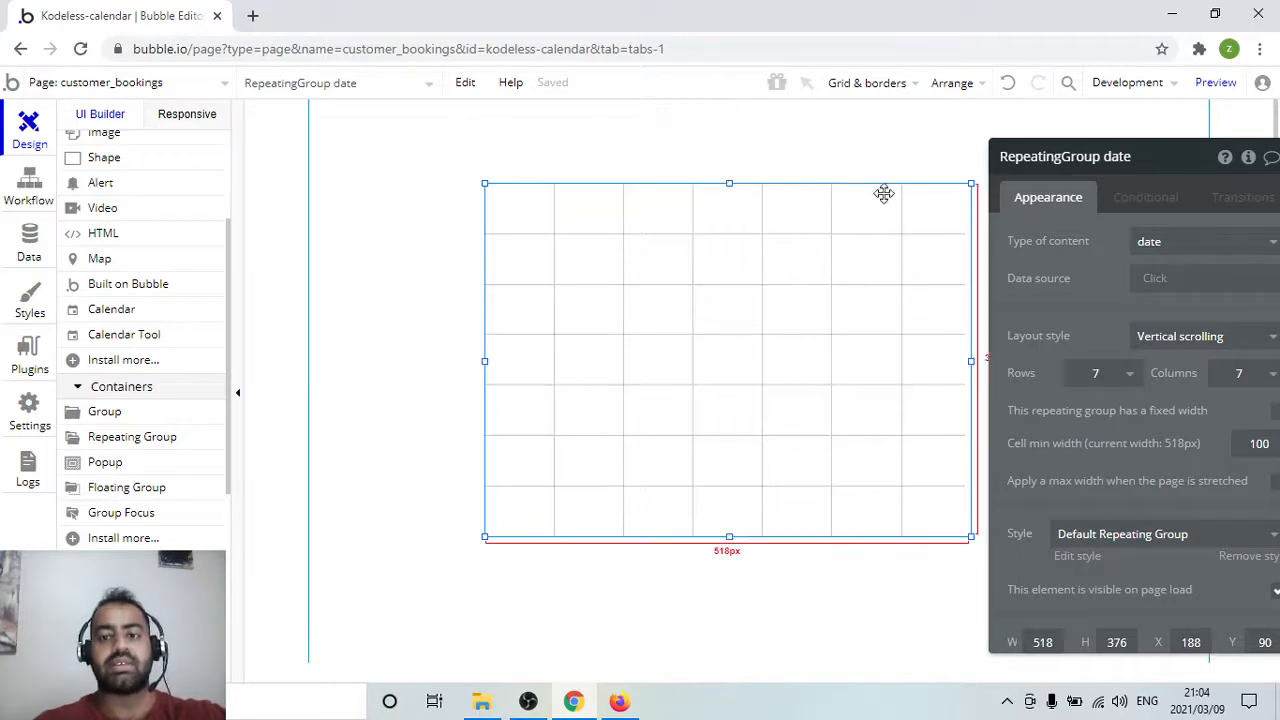
drag(1095, 163, 938, 124)
scroll(984, 368, down, 2)
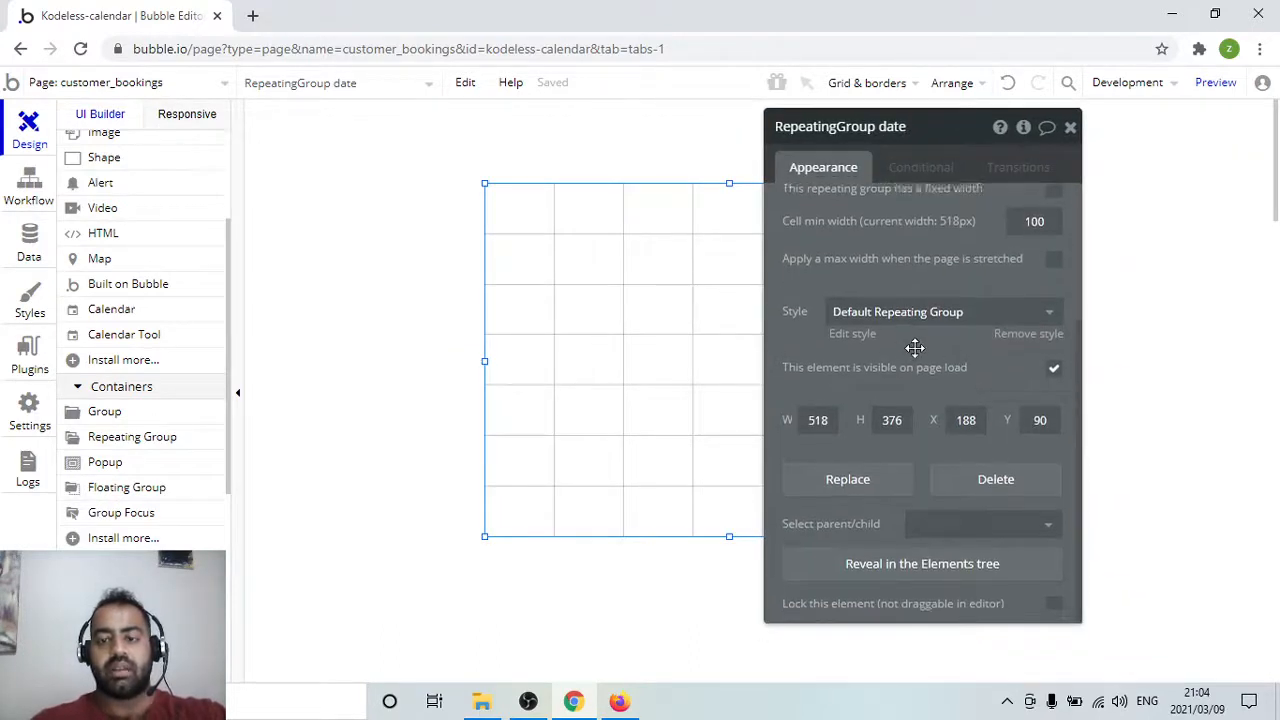
scroll(925, 357, up, 2)
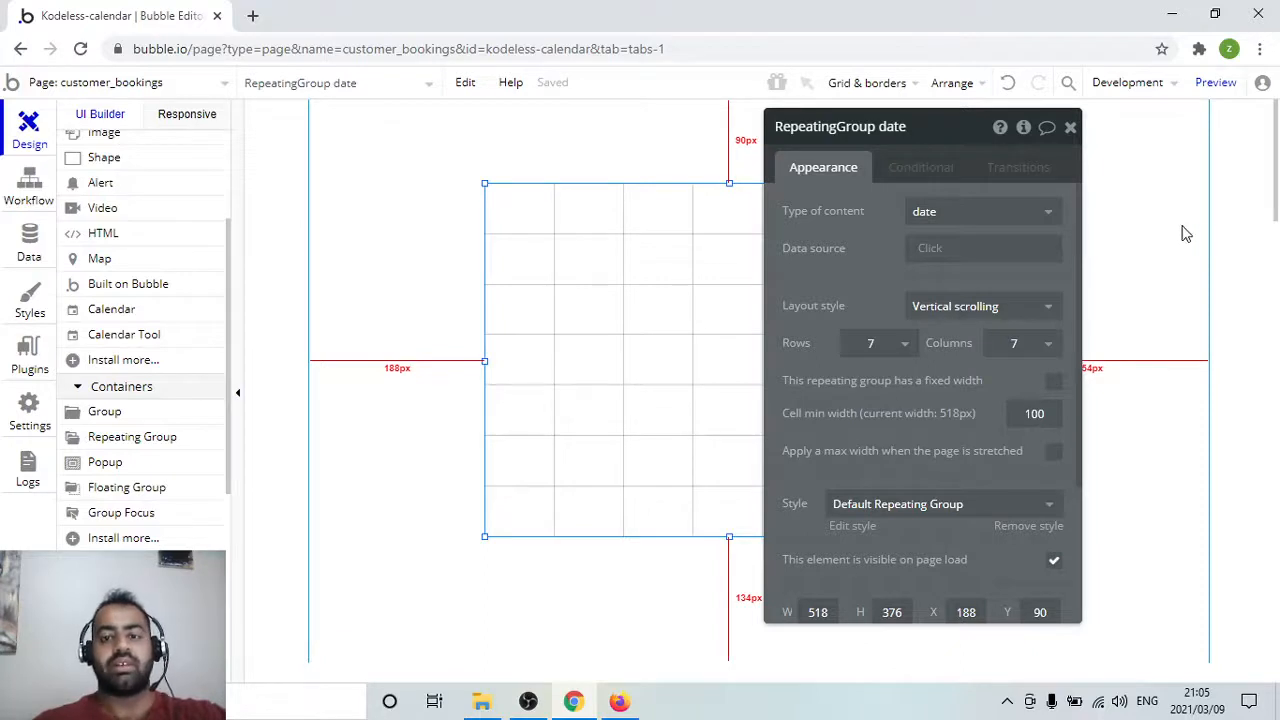
click(1070, 127)
click(1070, 127)
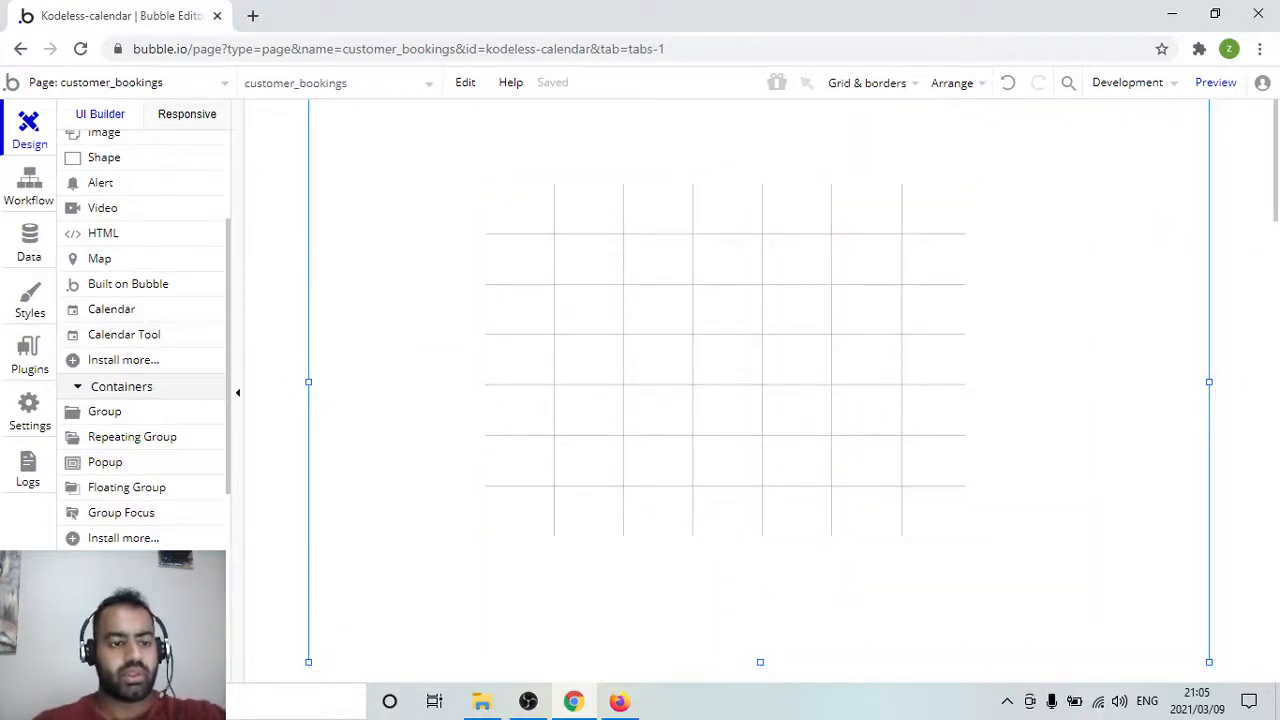
Shift the repeating group slightly downward and to the right on the page
scroll(139, 393, up, 3)
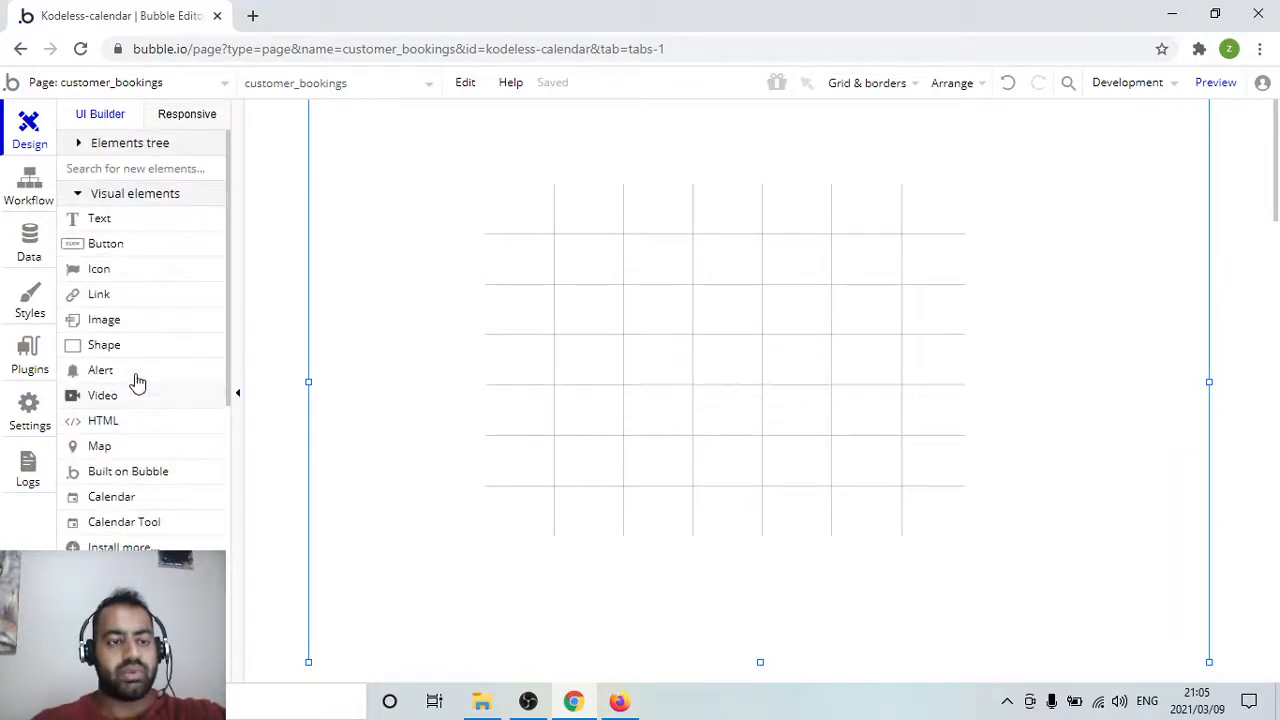
click(671, 331)
mouse_move(671, 331)
mouse_down()
mouse_move(674, 360)
mouse_move(676, 321)
mouse_up()
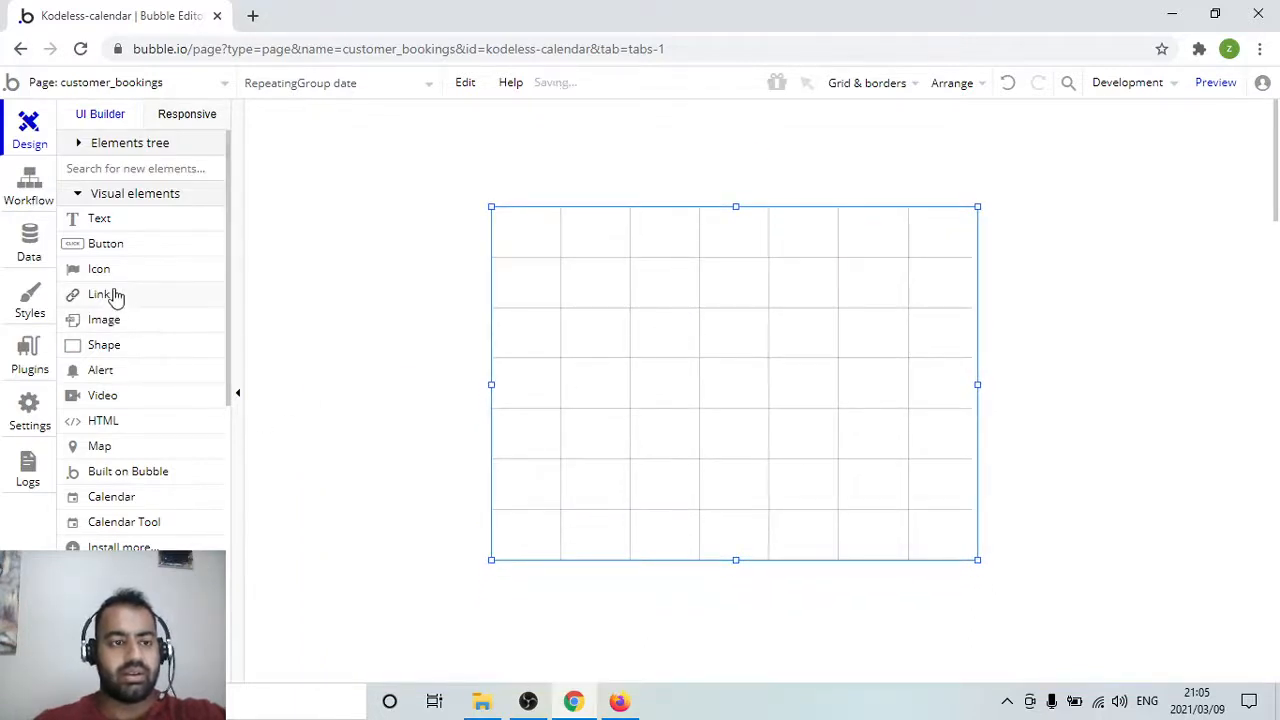
Draw a text element about 67 px wide above the first column of the repeating group, aligned with its edge
click(127, 224)
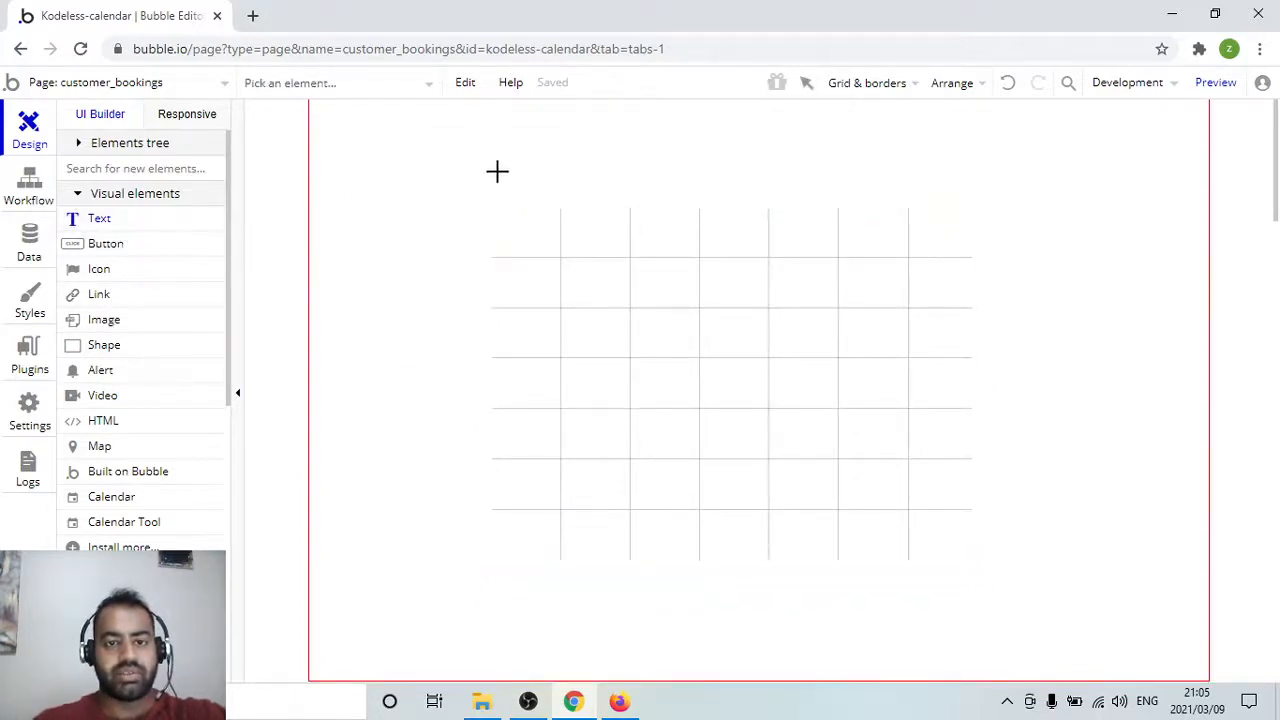
drag(538, 193, 551, 200)
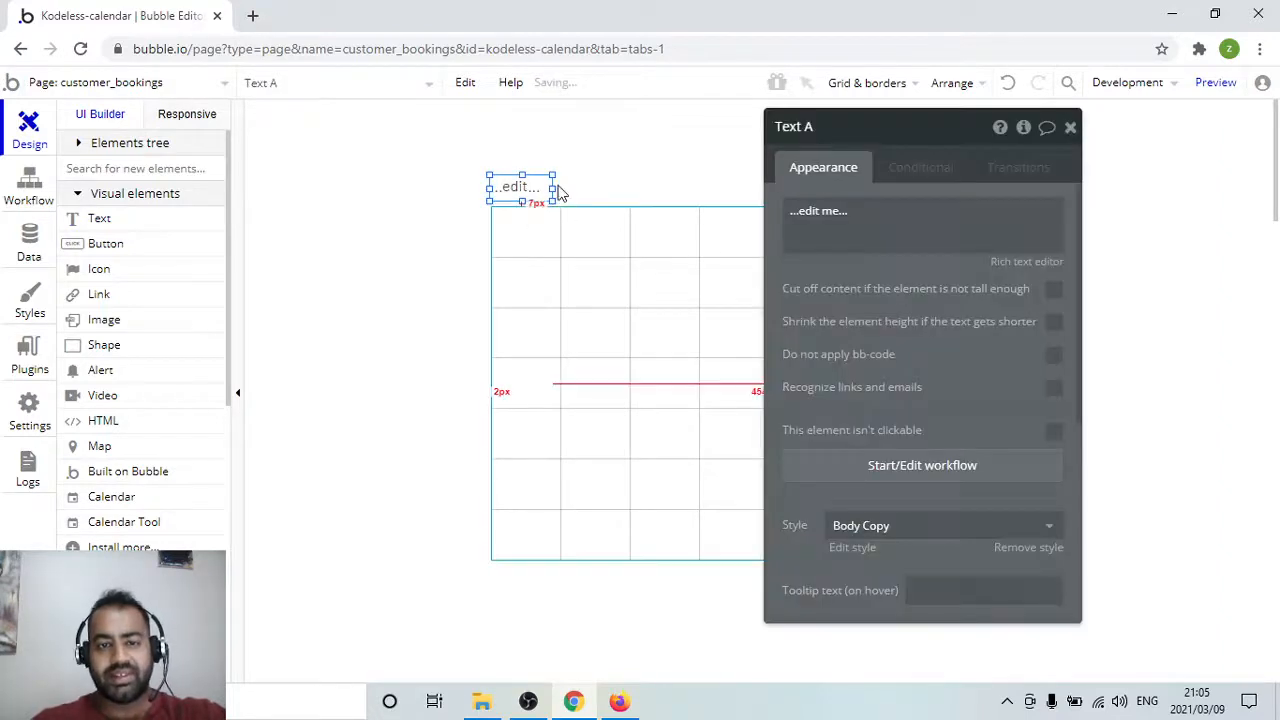
mouse_move(553, 188)
mouse_down()
mouse_move(490, 188)
mouse_move(552, 188)
mouse_up()
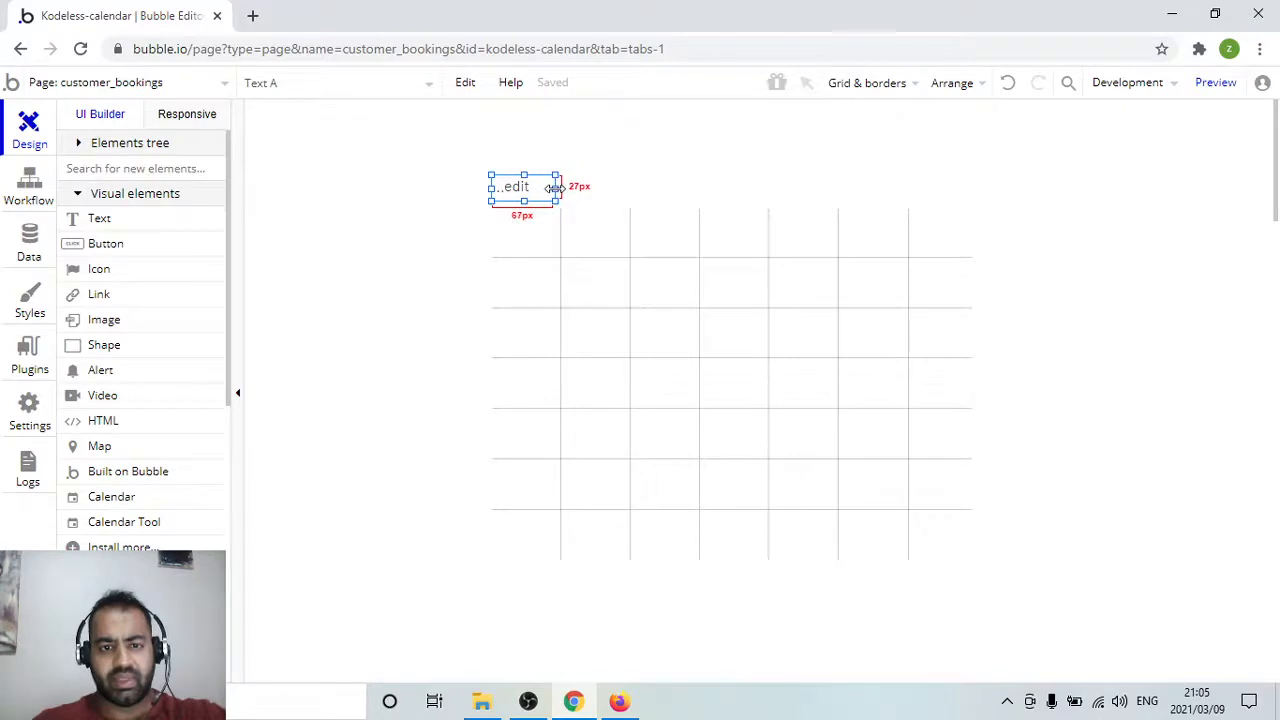
click(522, 189)
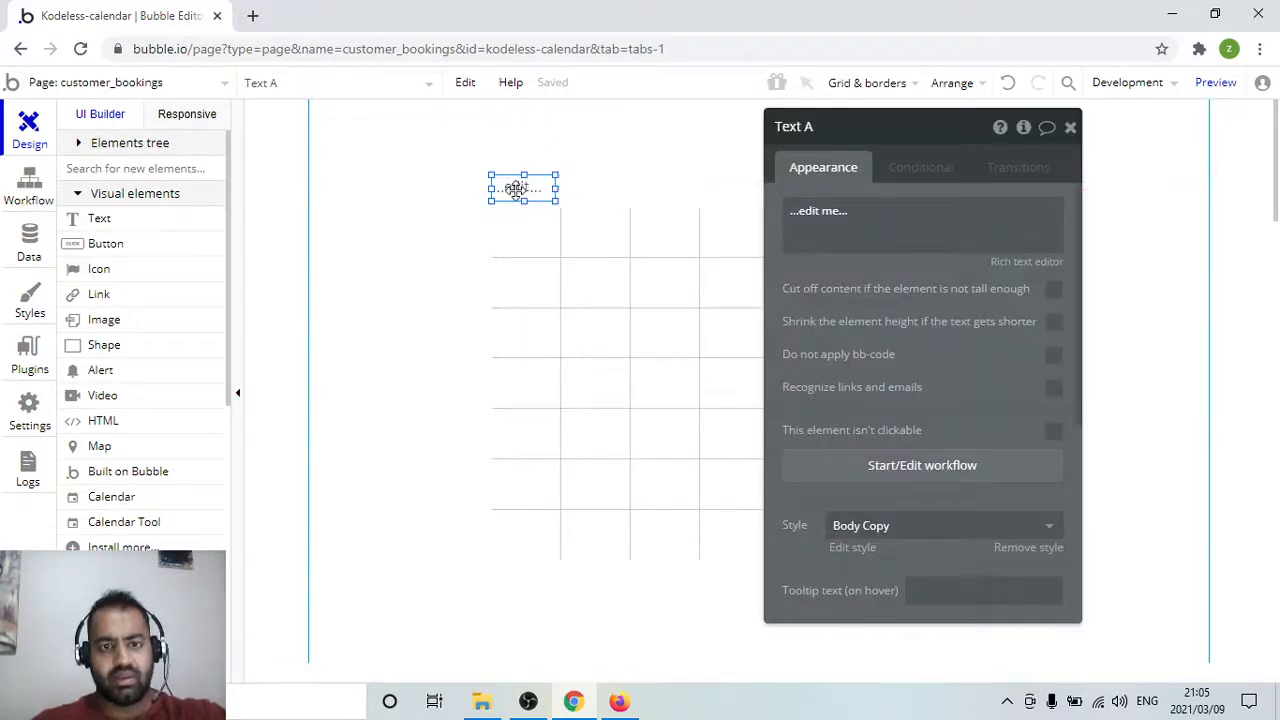
Duplicate the text element twice and place the copies above the second and third columns, level with the original
key(ctrl+c)
key(ctrl+v)
click(585, 188)
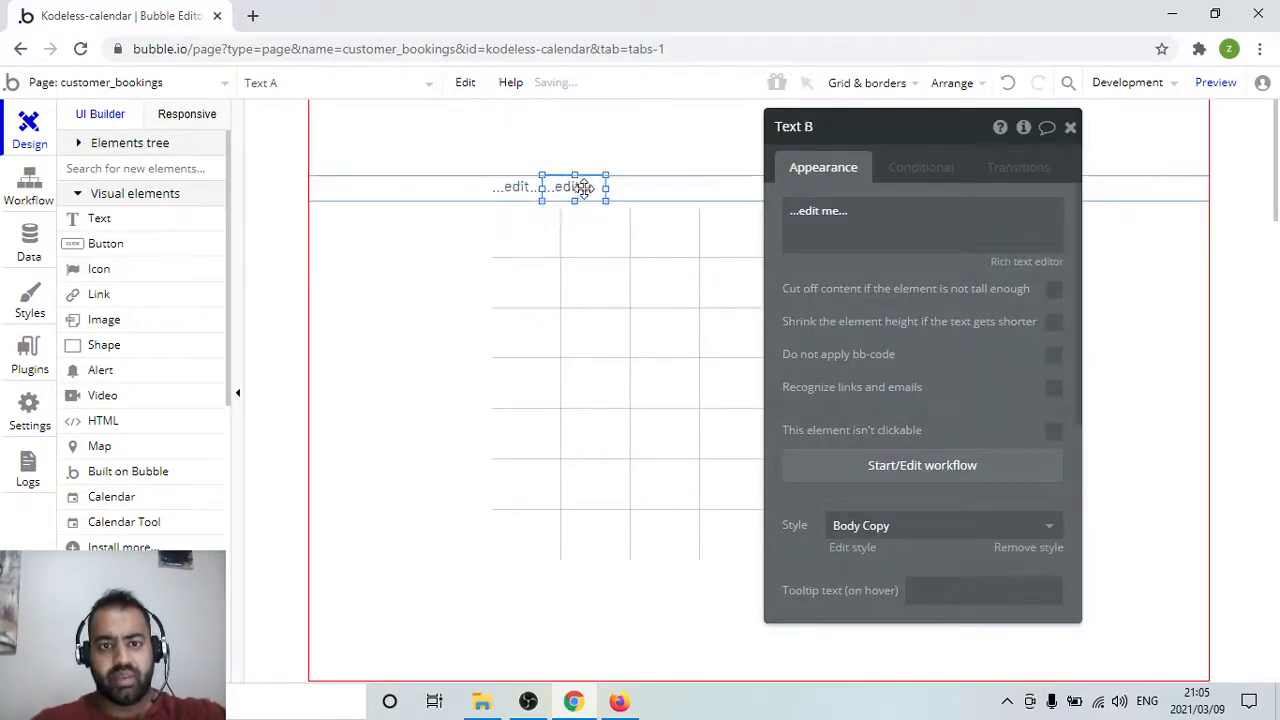
drag(585, 188, 531, 197)
key(ctrl+v)
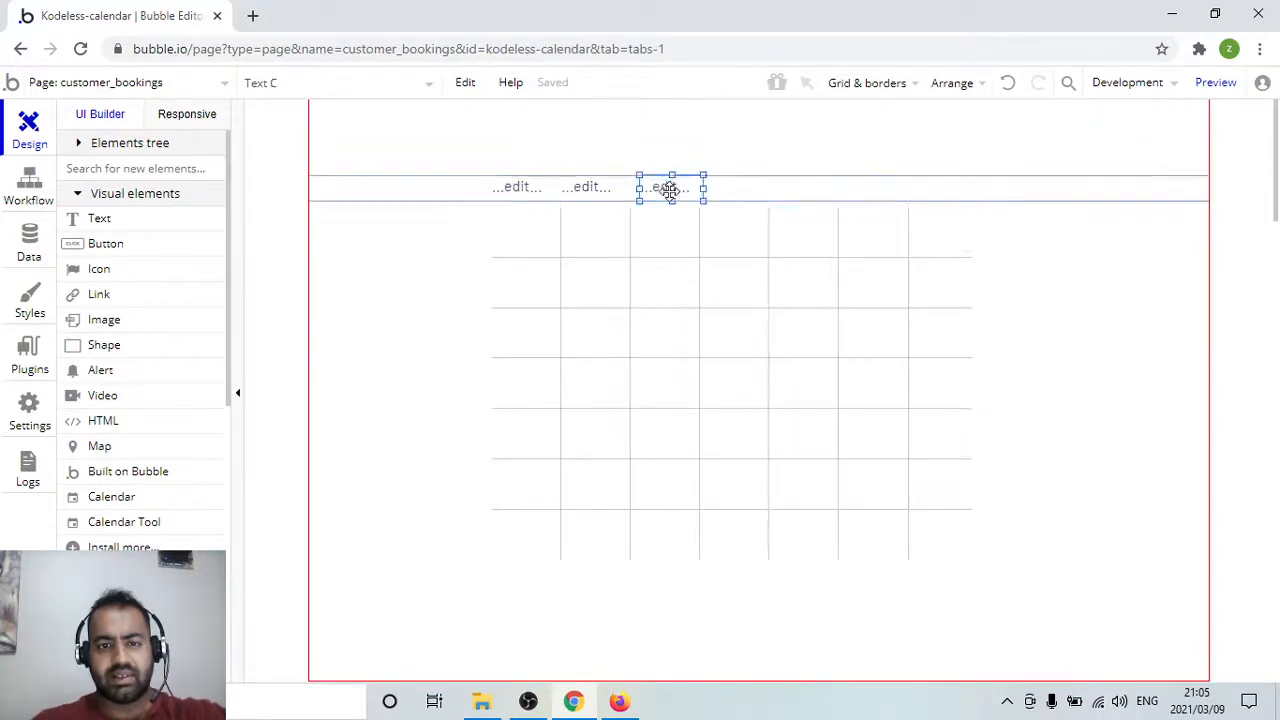
drag(665, 186, 664, 187)
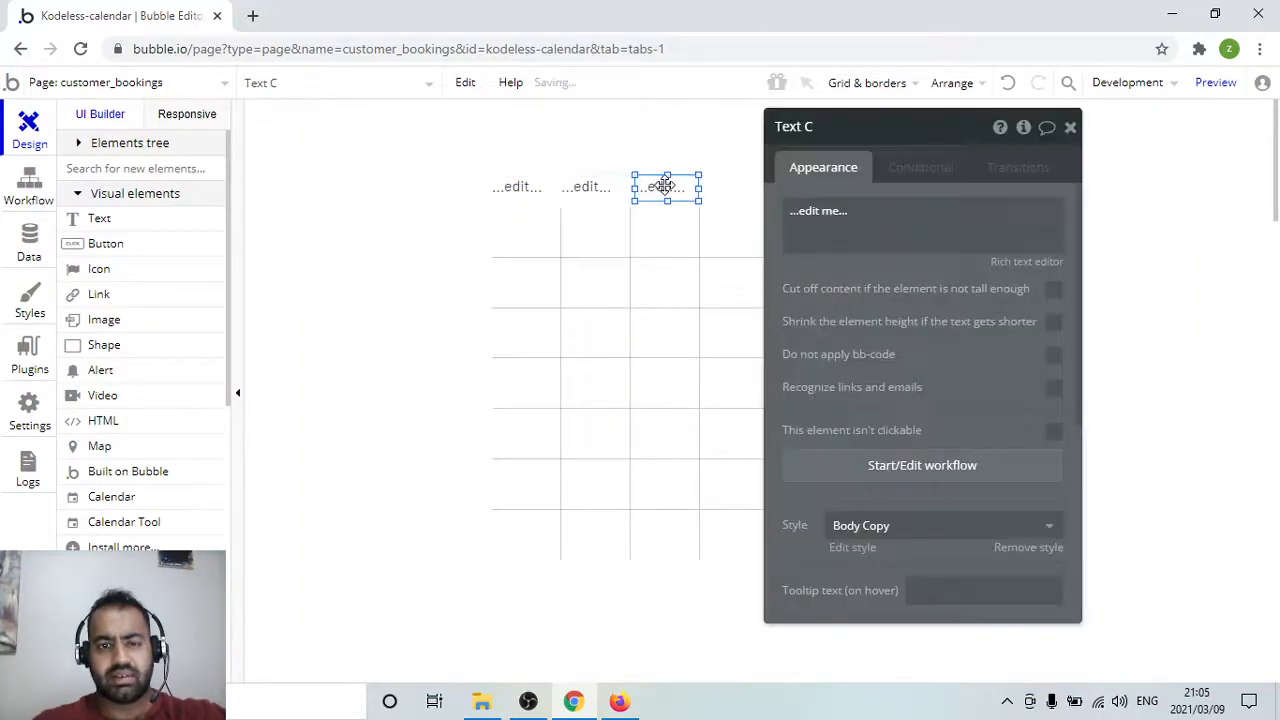
Add four more copies of the text element, one above each of the fourth to seventh columns, in the same row
key(ctrl+v)
drag(528, 197, 729, 189)
key(ctrl+v)
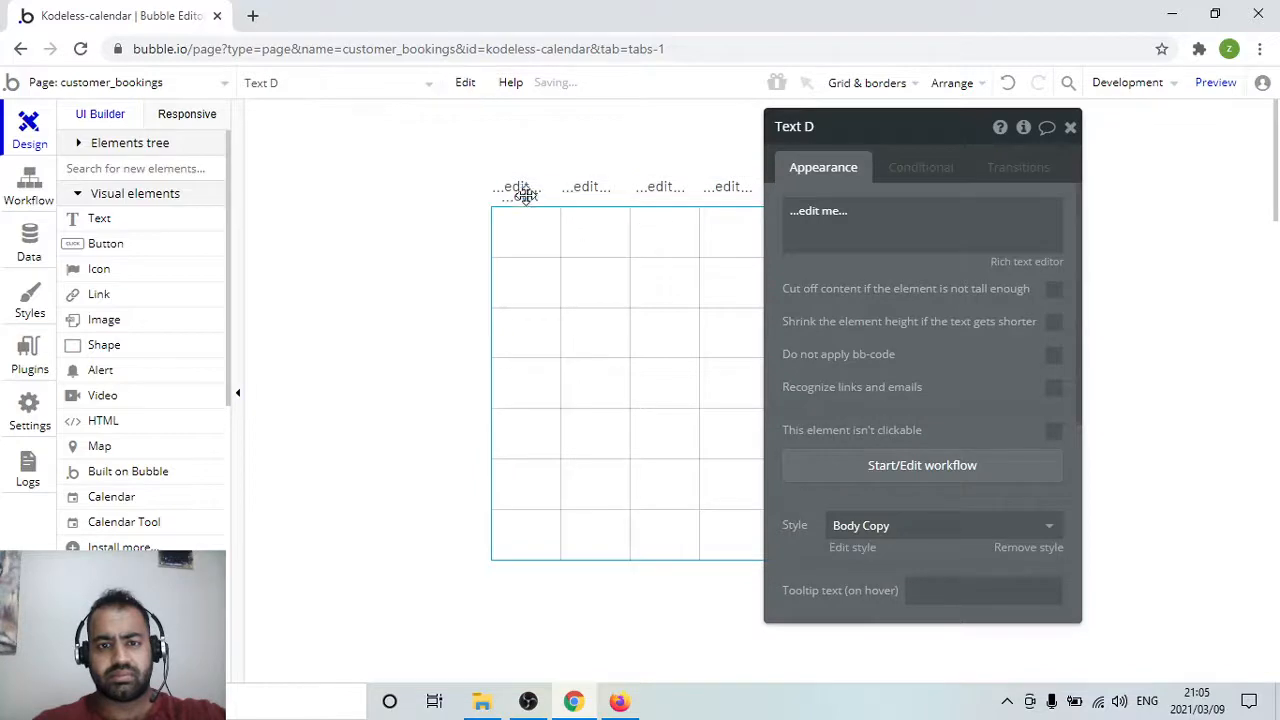
drag(523, 194, 800, 185)
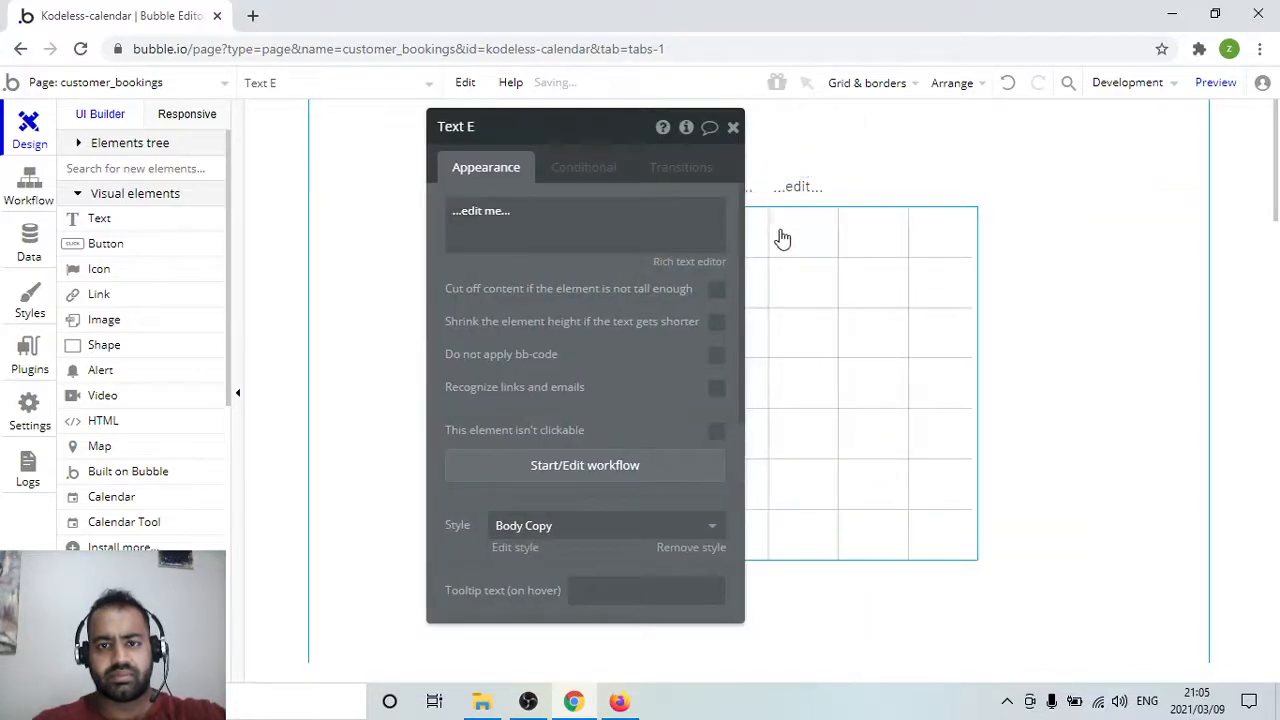
drag(608, 137, 208, 161)
key(ctrl+v)
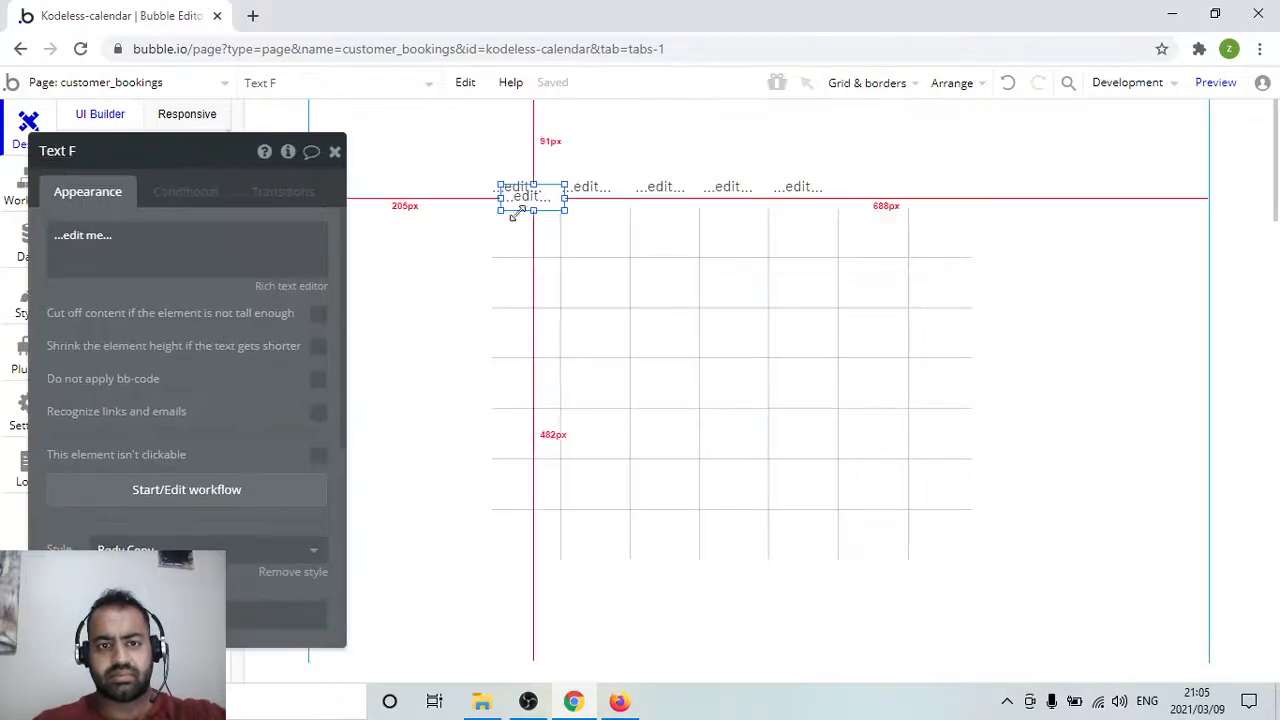
drag(535, 202, 939, 183)
double_click(875, 189)
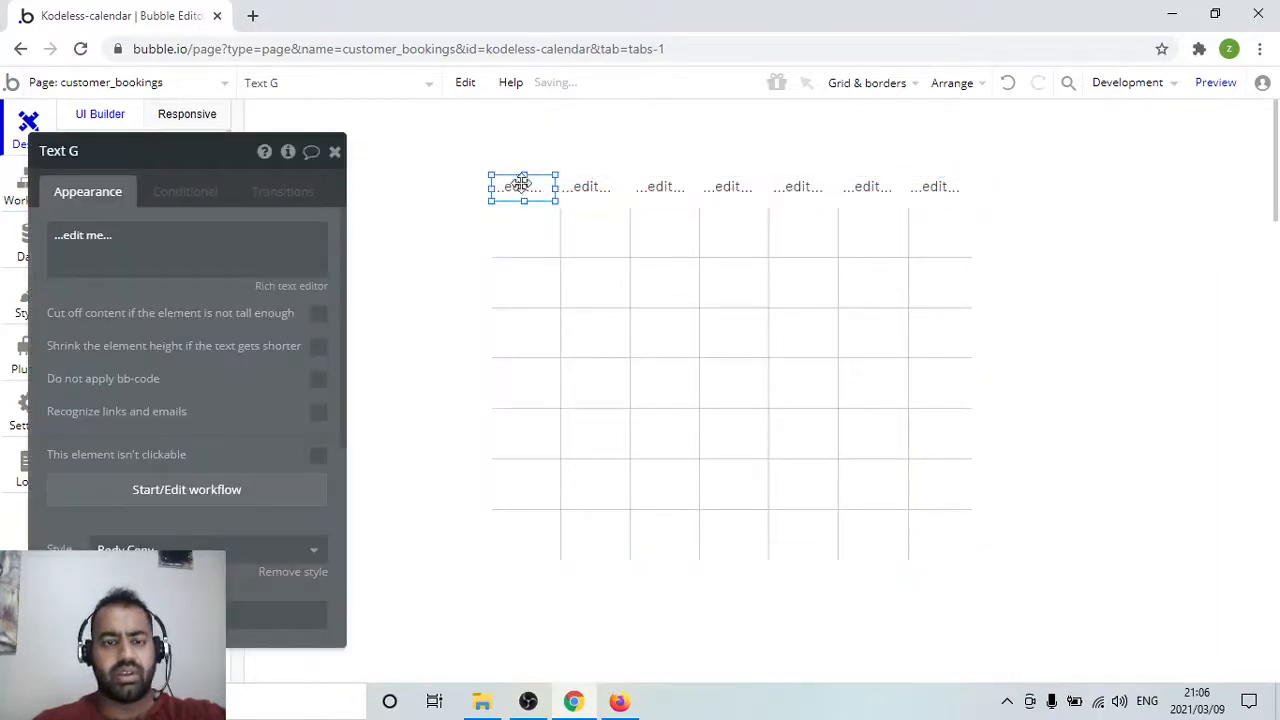
Change the text of the first two column headings to Mon and Tues
click(521, 186)
triple_click(208, 250)
drag(208, 250, 50, 225)
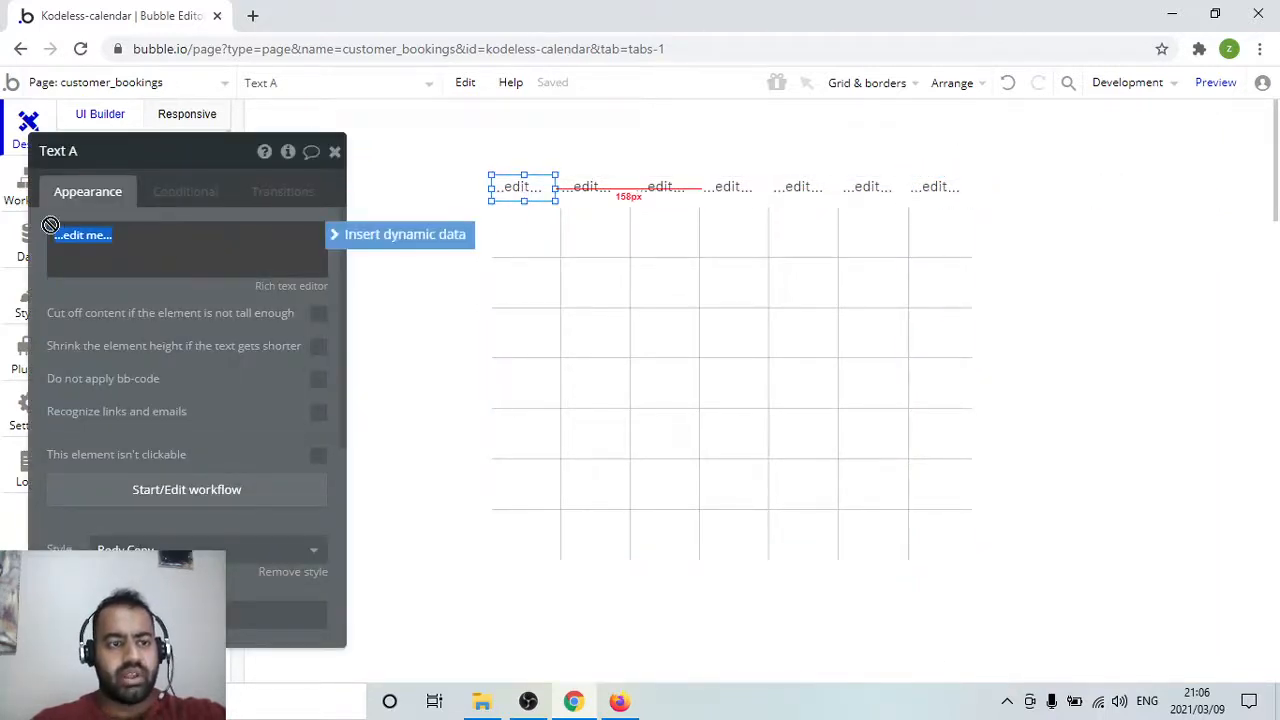
text(Mon)
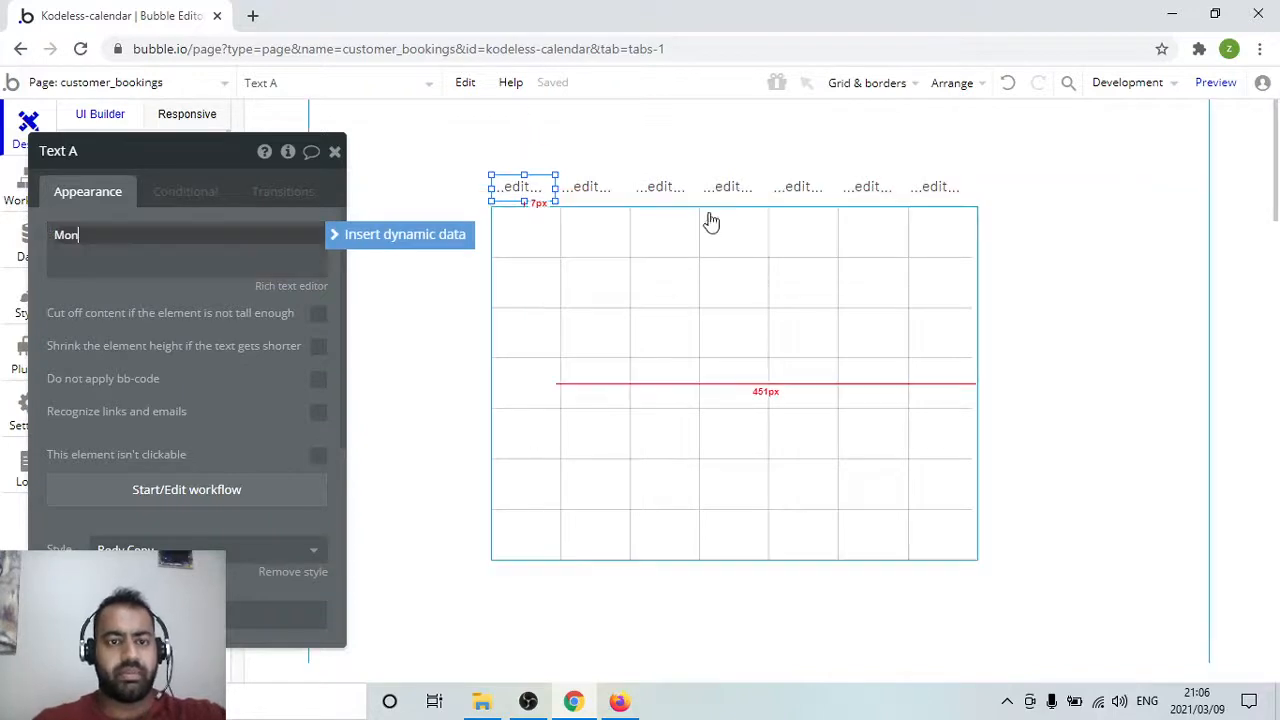
click(585, 189)
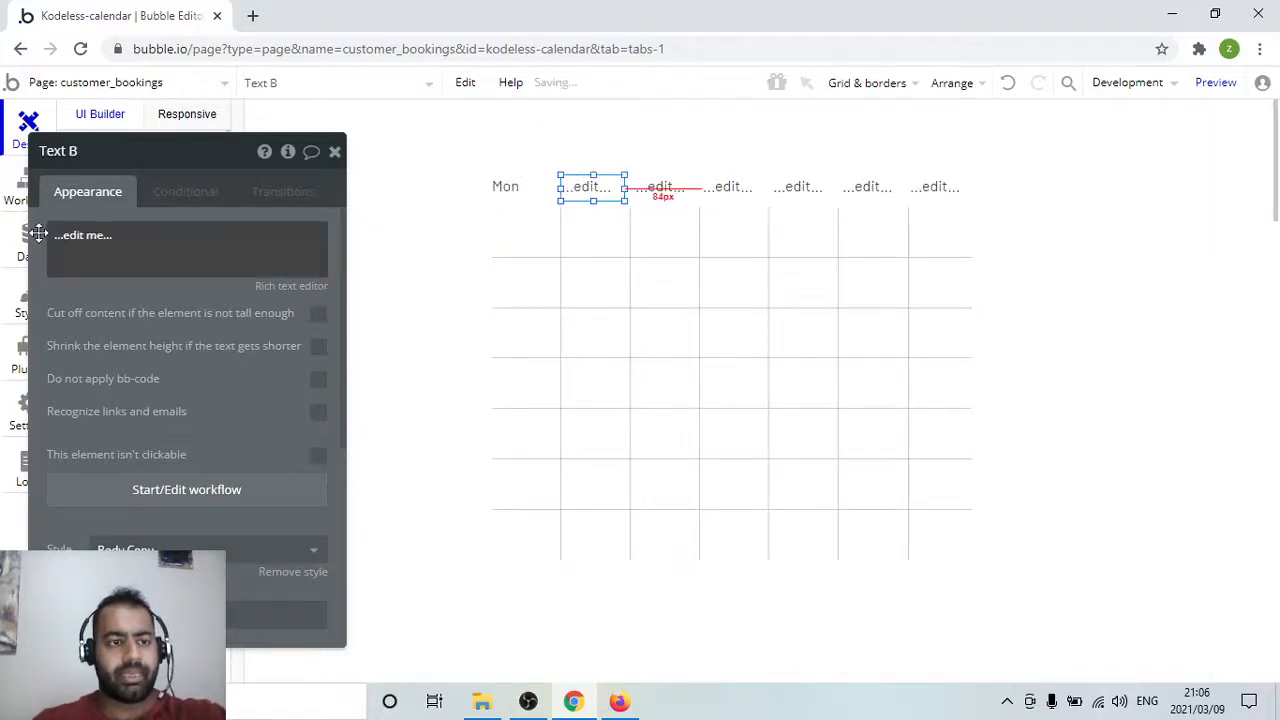
text(Tues)
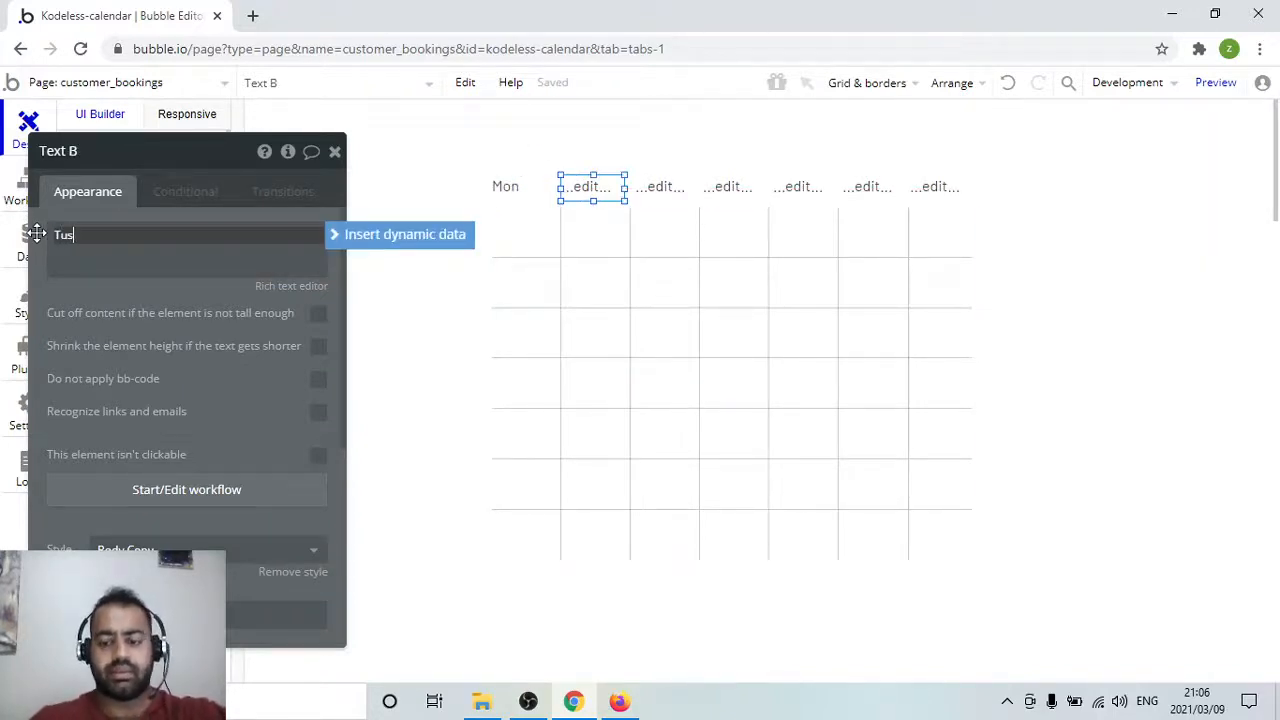
Change the text of the third and fourth column headings to Wed and Thurs
click(666, 190)
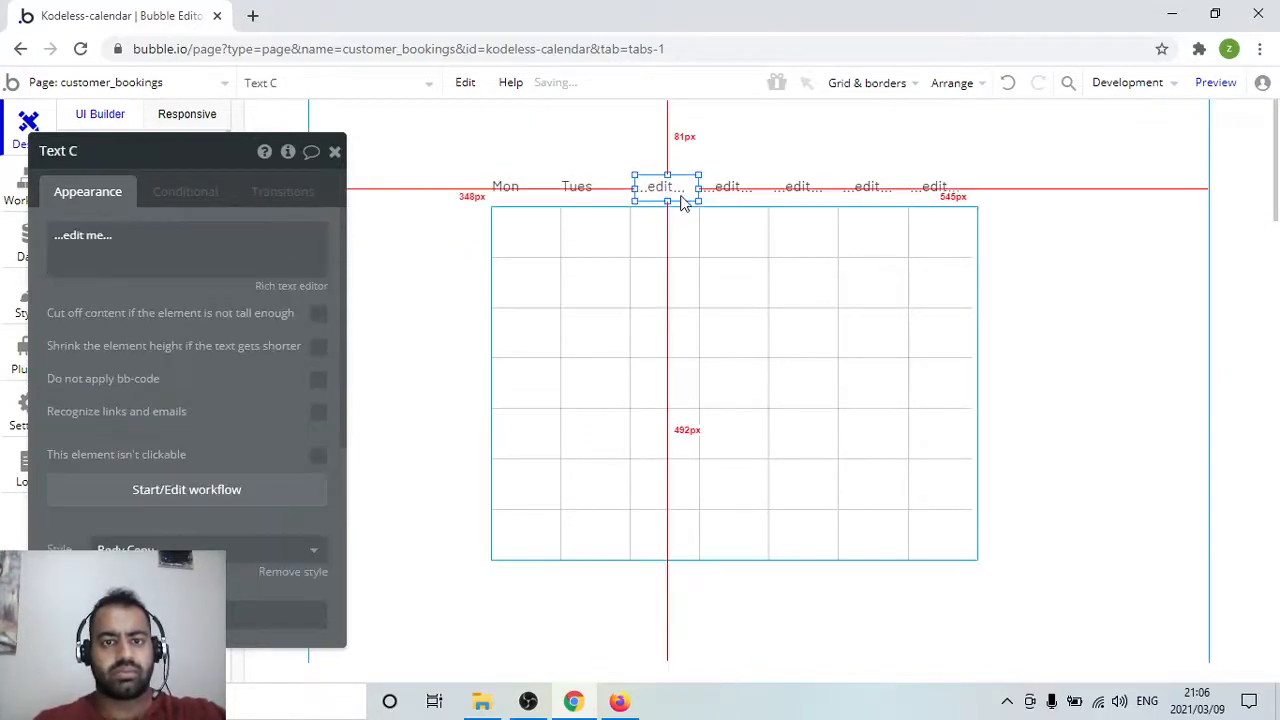
click(70, 235)
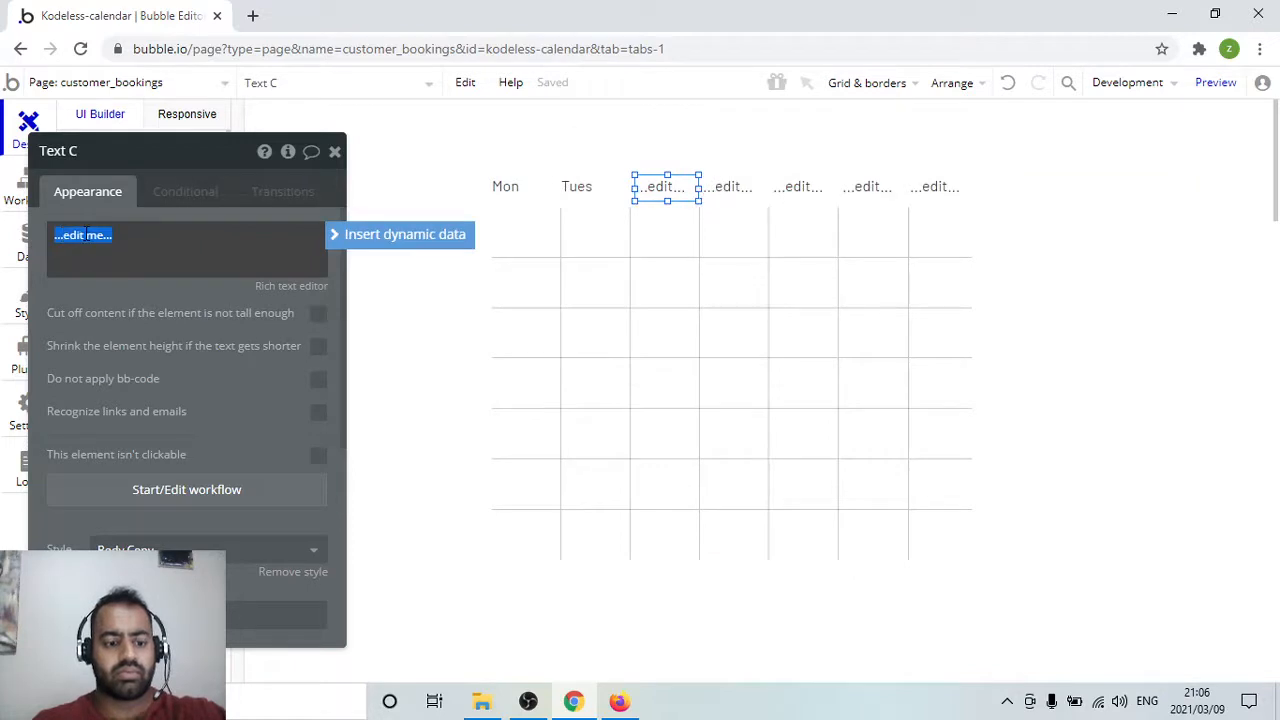
text(Wed)
click(734, 189)
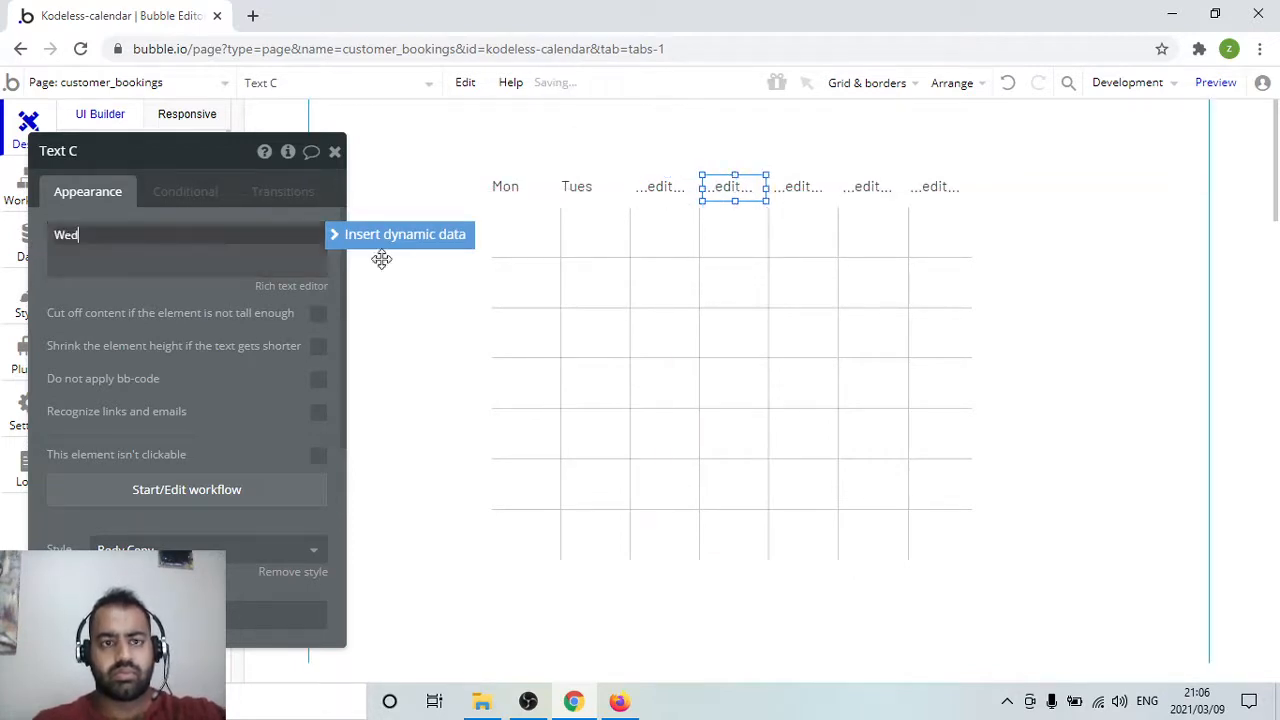
click(138, 237)
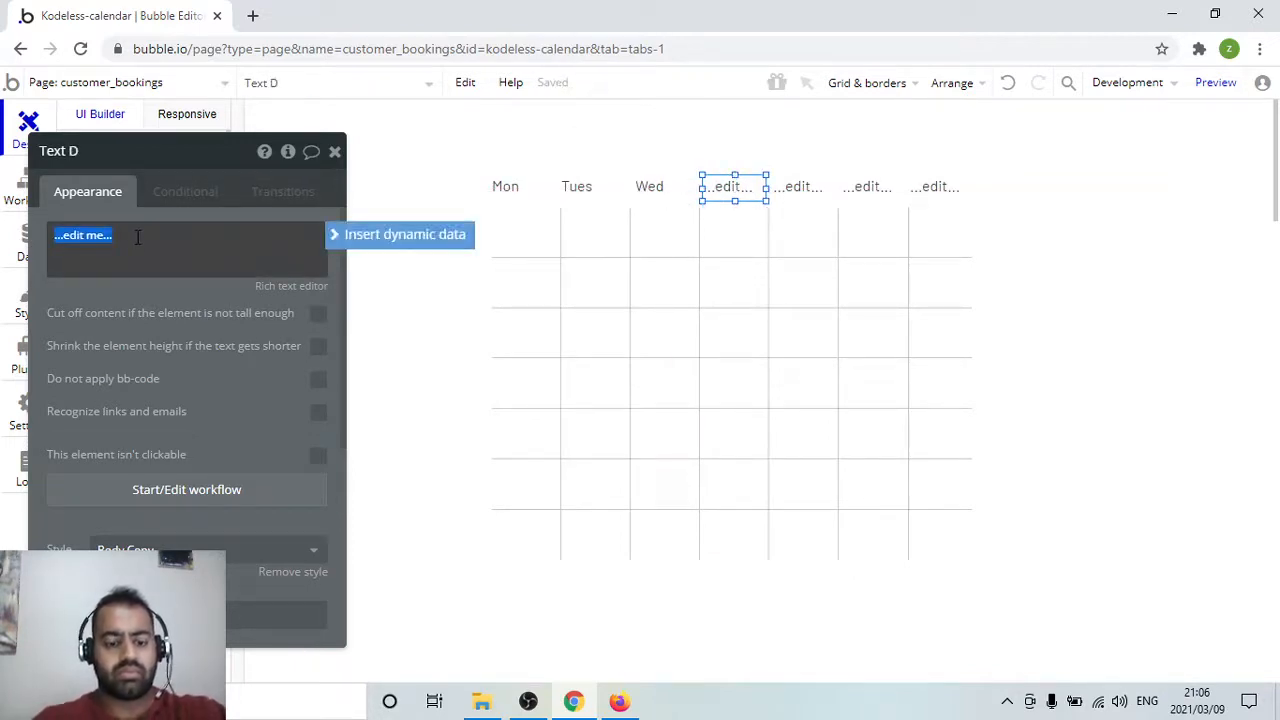
text(Thurs)
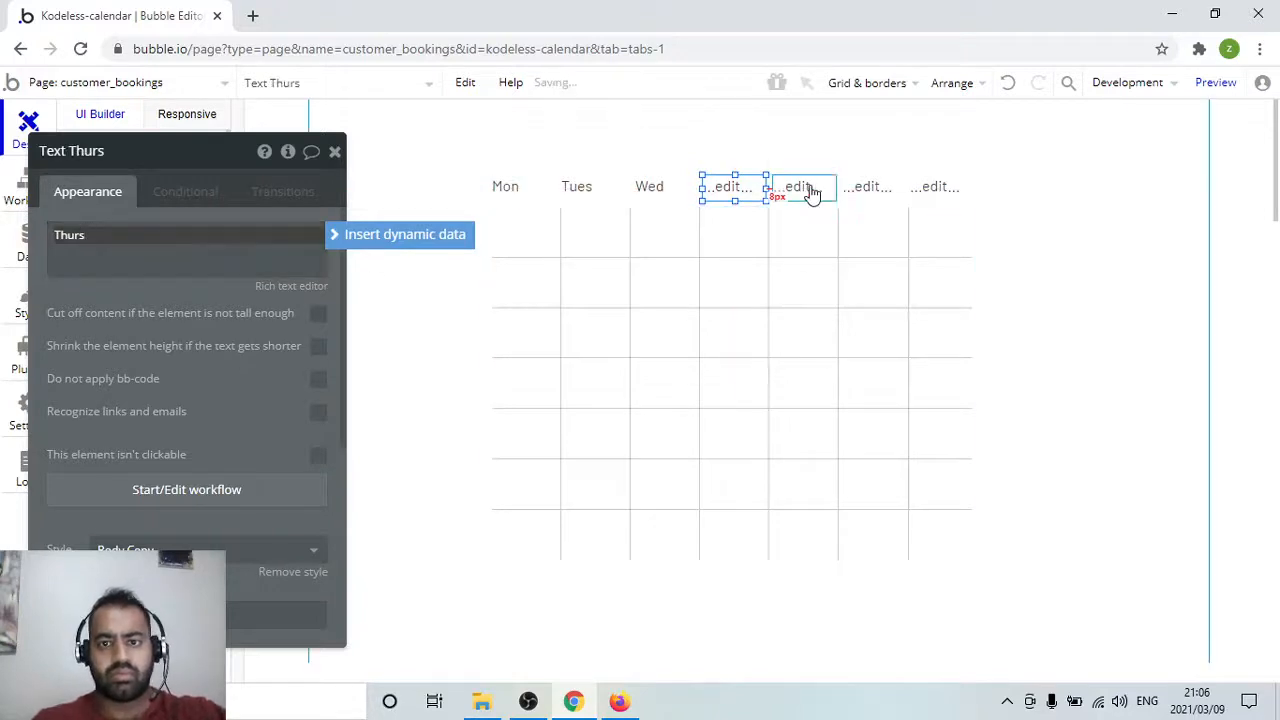
Change the text of the fifth, sixth and seventh column headings to Fri, Sat and Sun
click(810, 191)
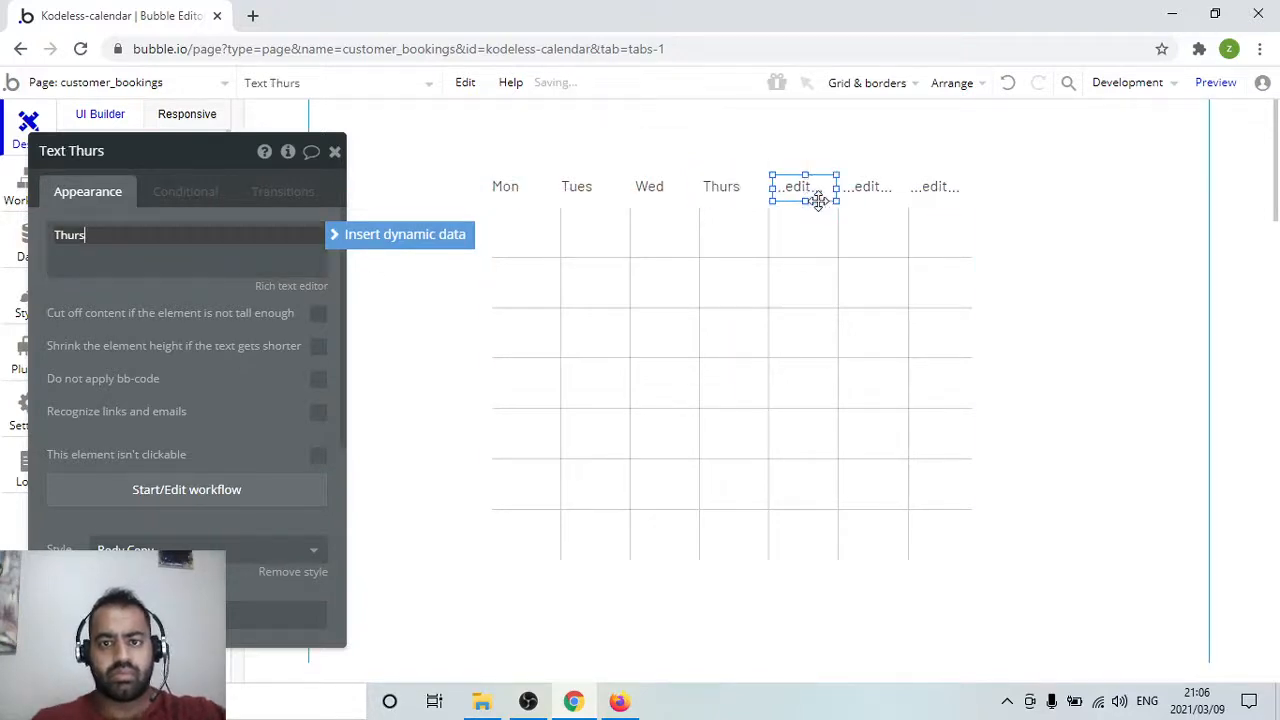
click(119, 237)
text(Fri)
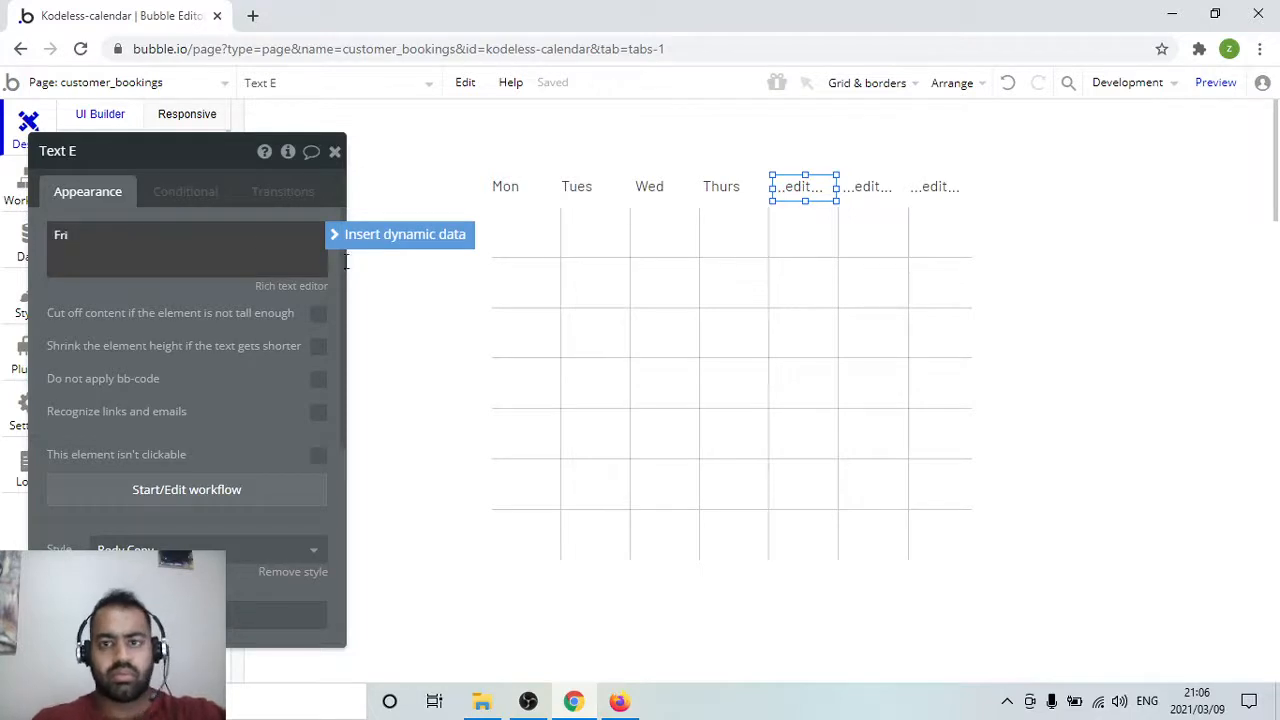
click(868, 190)
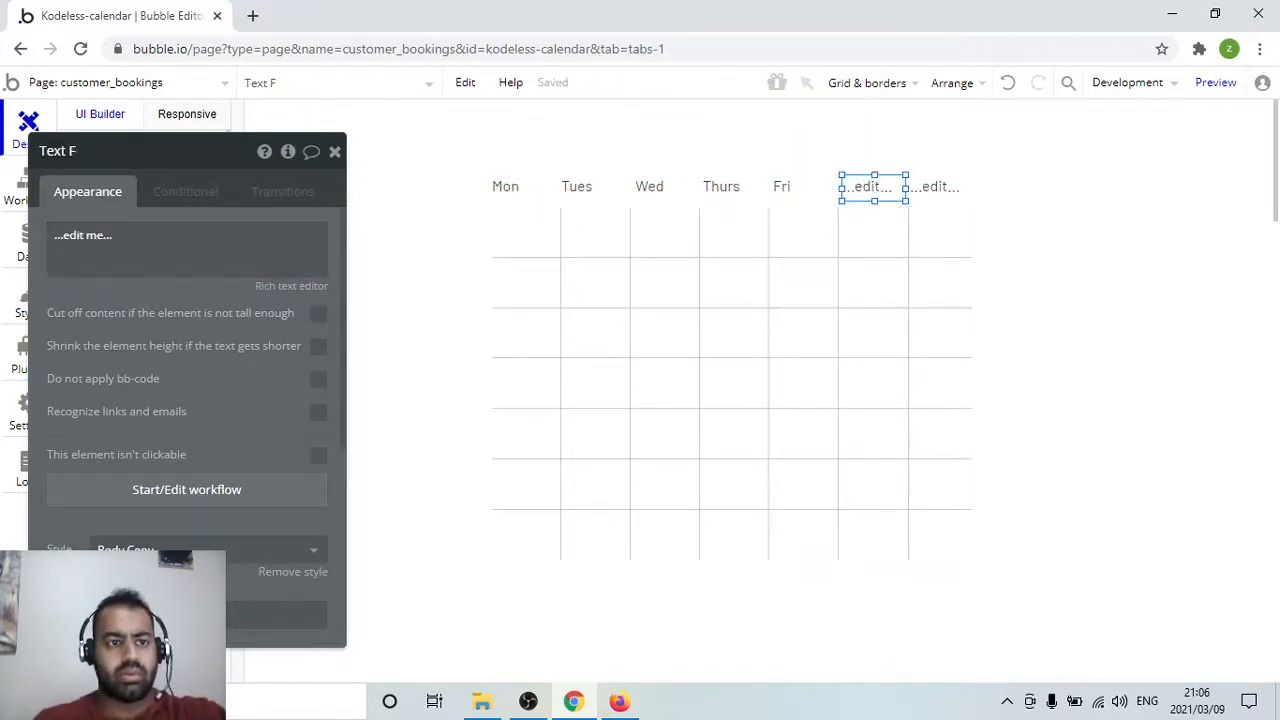
click(55, 237)
text(Sat)
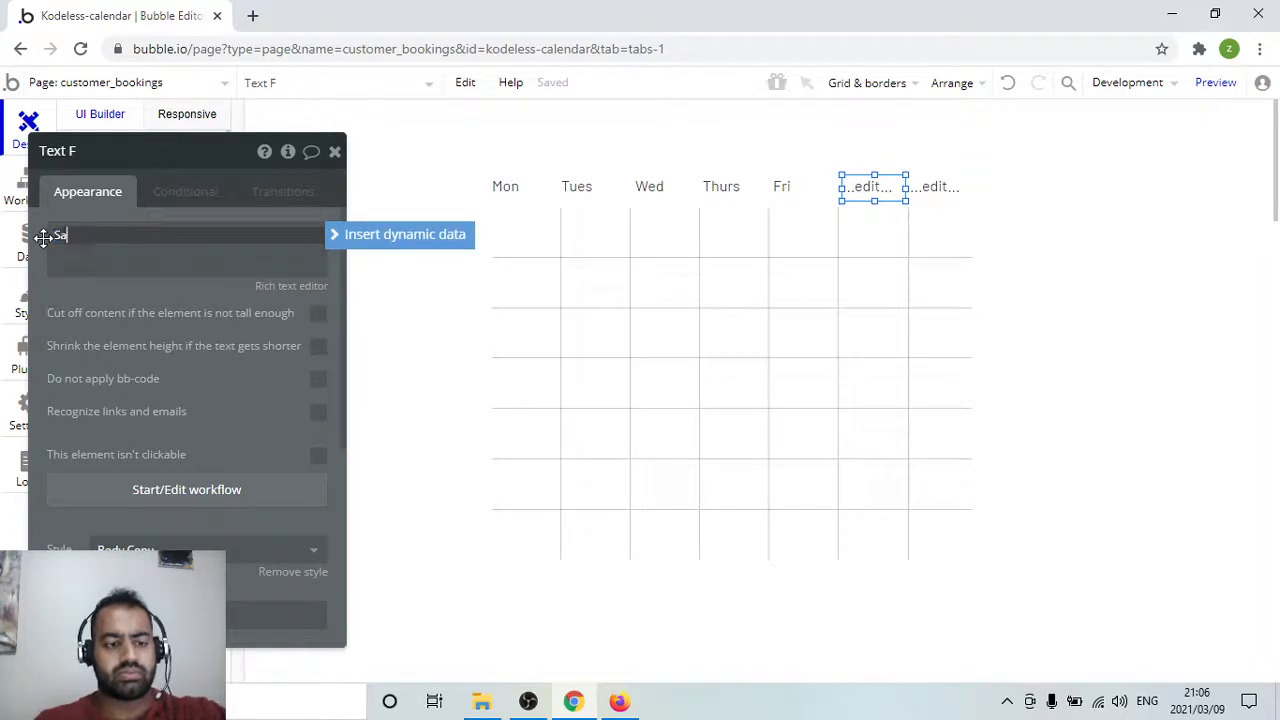
click(930, 190)
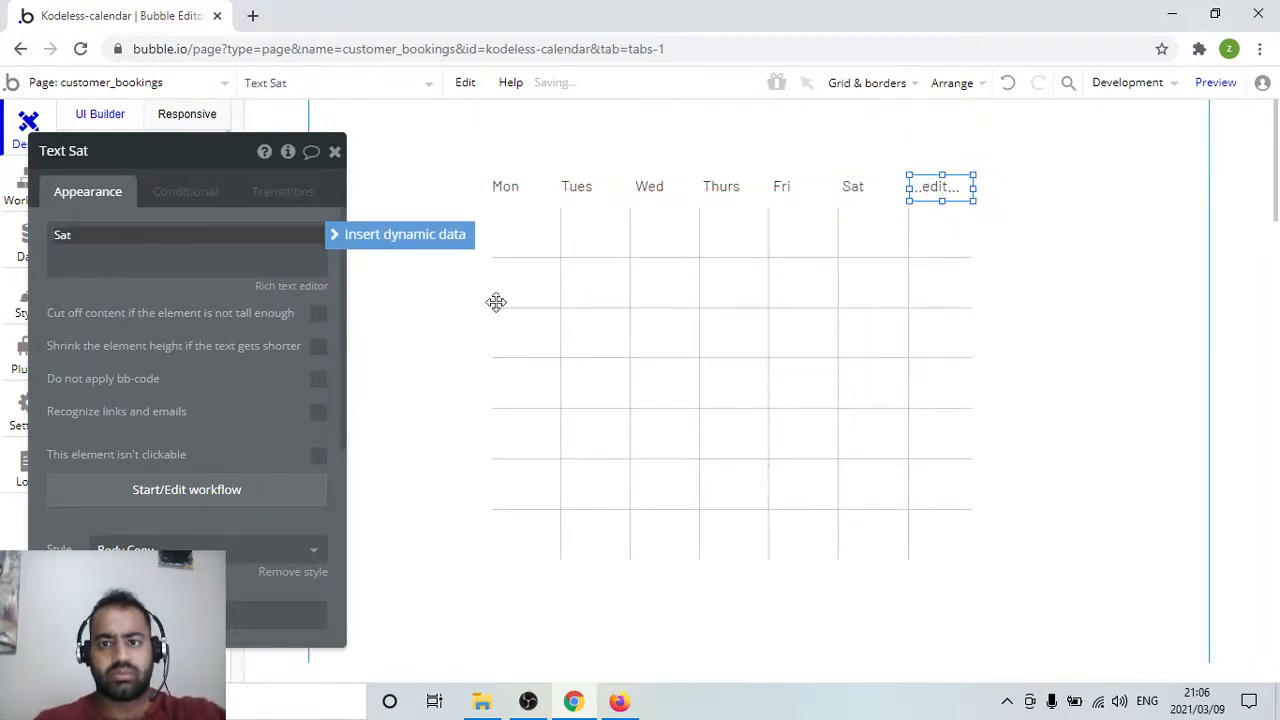
click(156, 226)
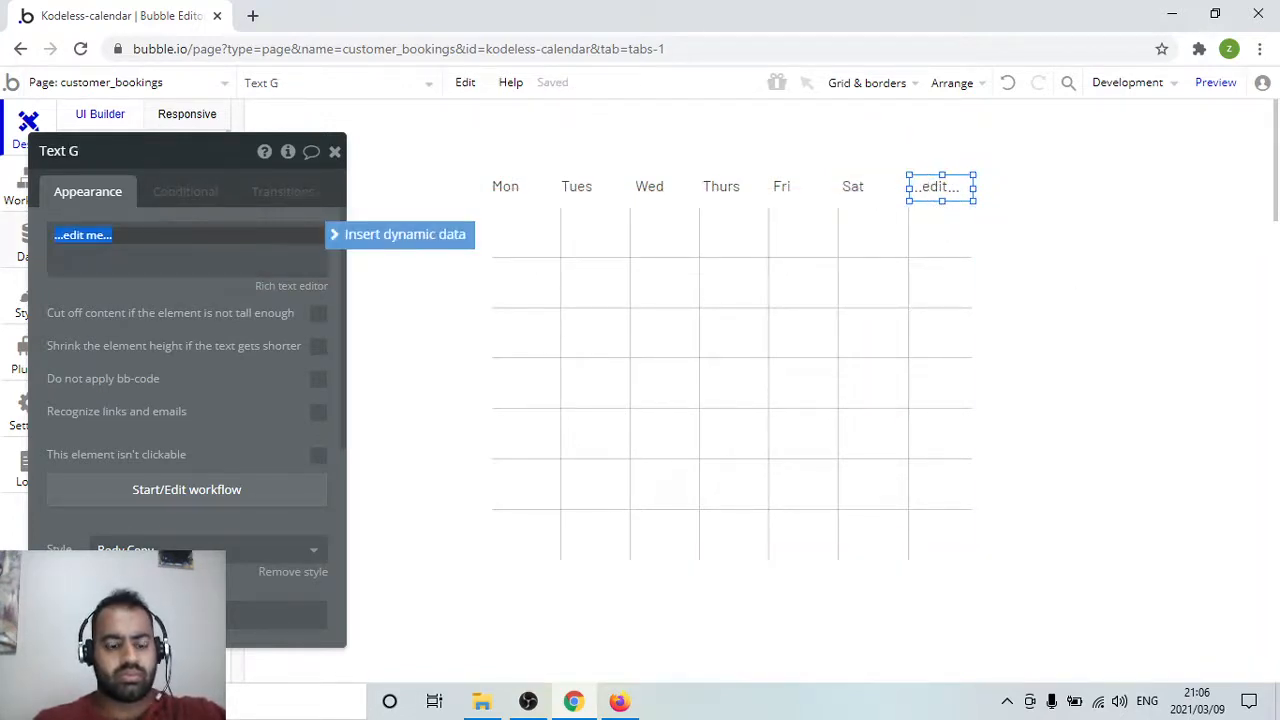
text(Sun)
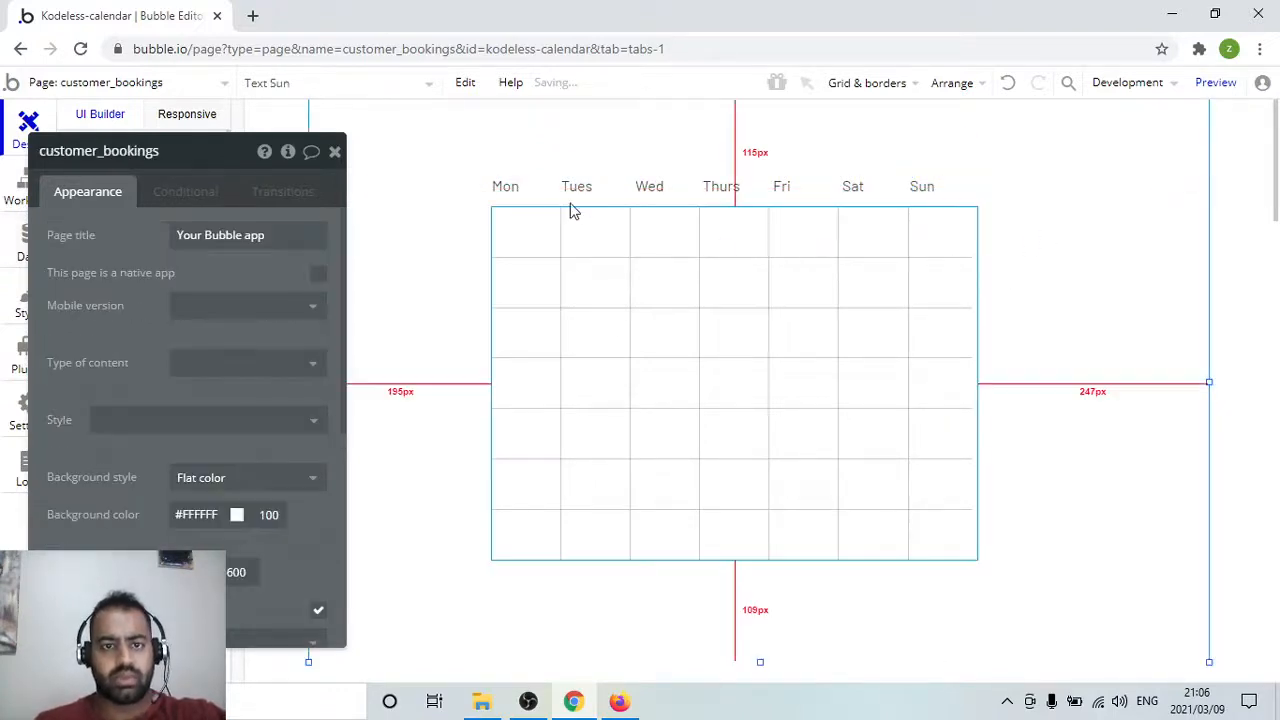
Park the Mon heading above the last column's heading and move the Sun heading over the first column
click(518, 187)
drag(518, 187, 946, 147)
click(937, 192)
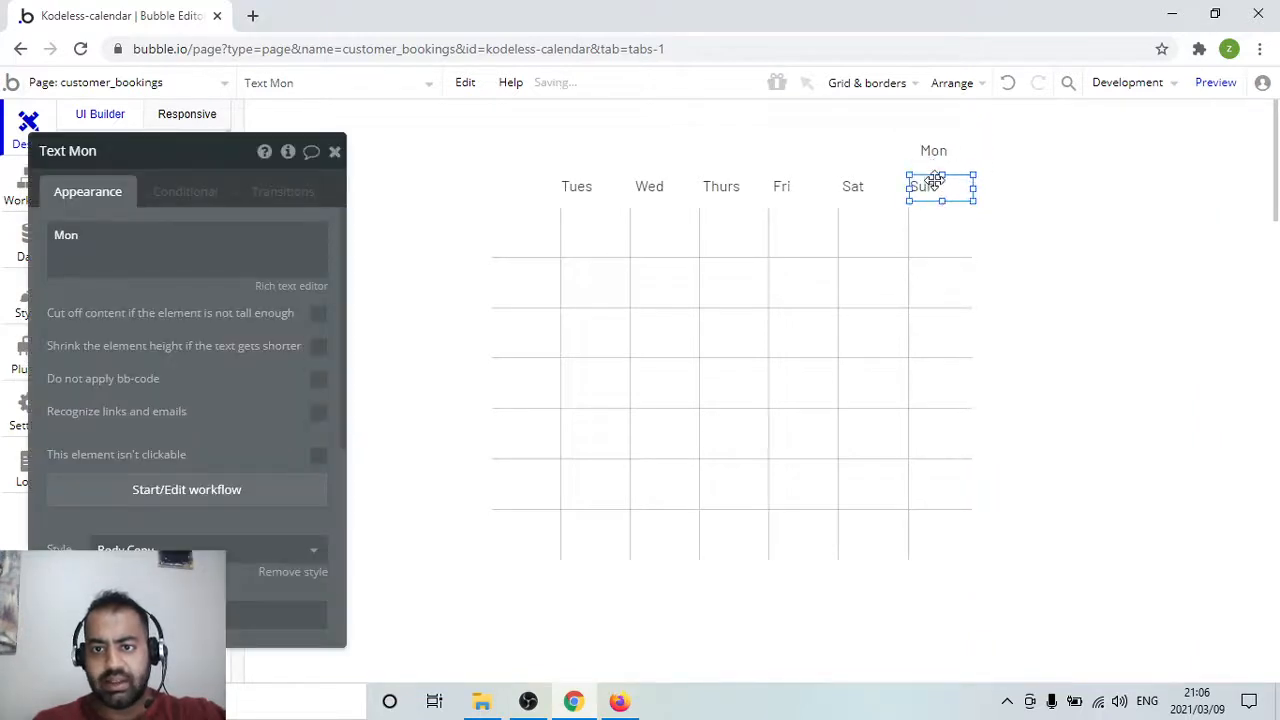
drag(645, 246, 505, 182)
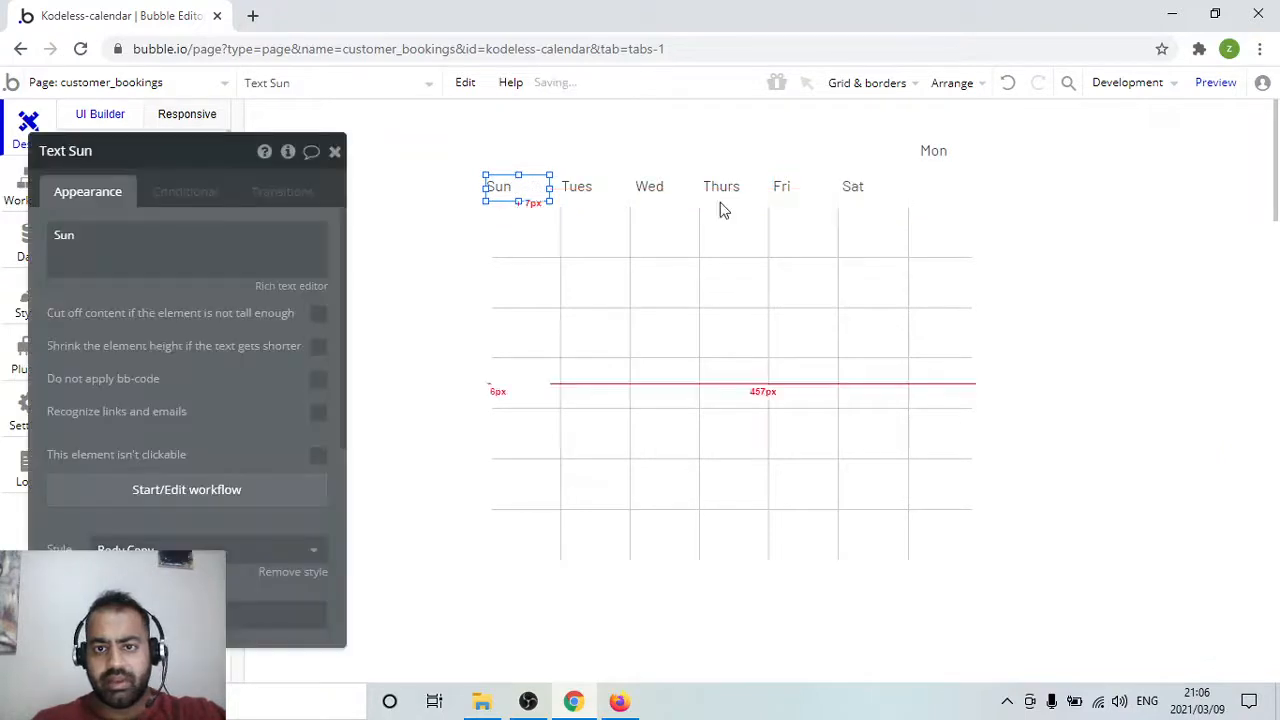
Shift the Sat, Fri, Thurs and Wed headings one column to the right, keeping them level with the heading row
click(855, 186)
drag(899, 186, 845, 182)
click(730, 190)
drag(765, 186, 832, 182)
click(650, 200)
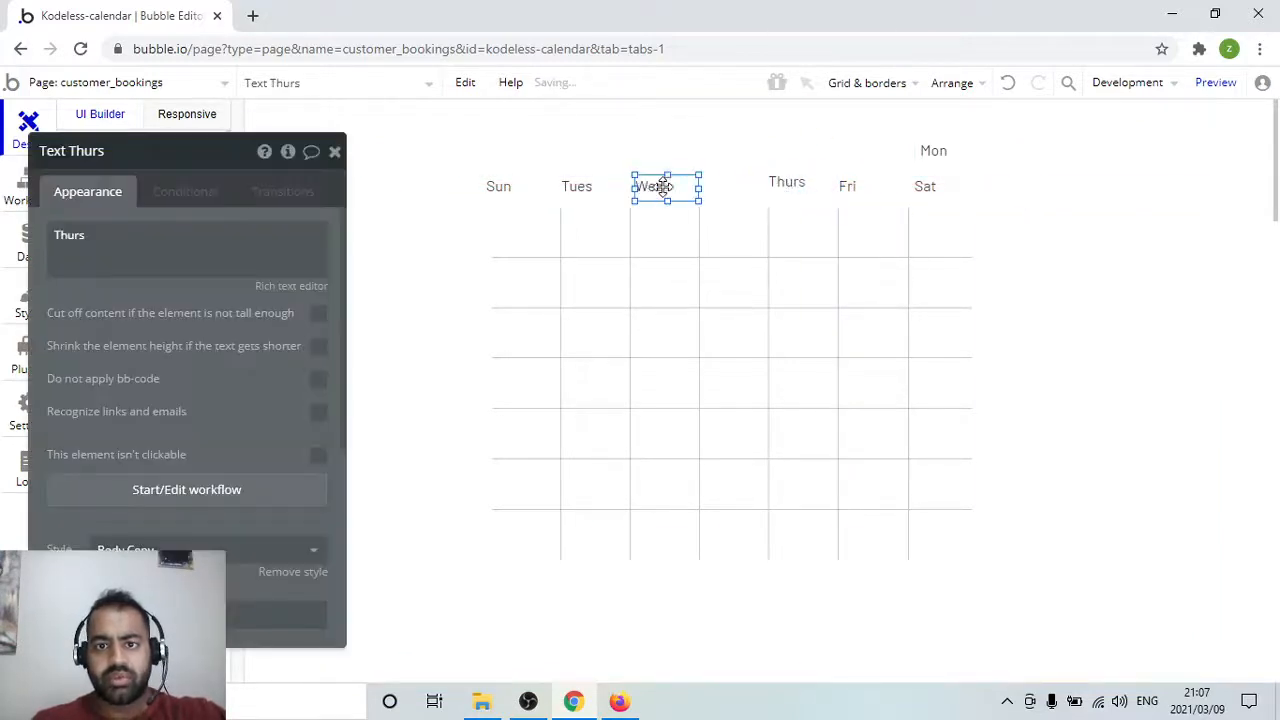
drag(709, 194, 713, 186)
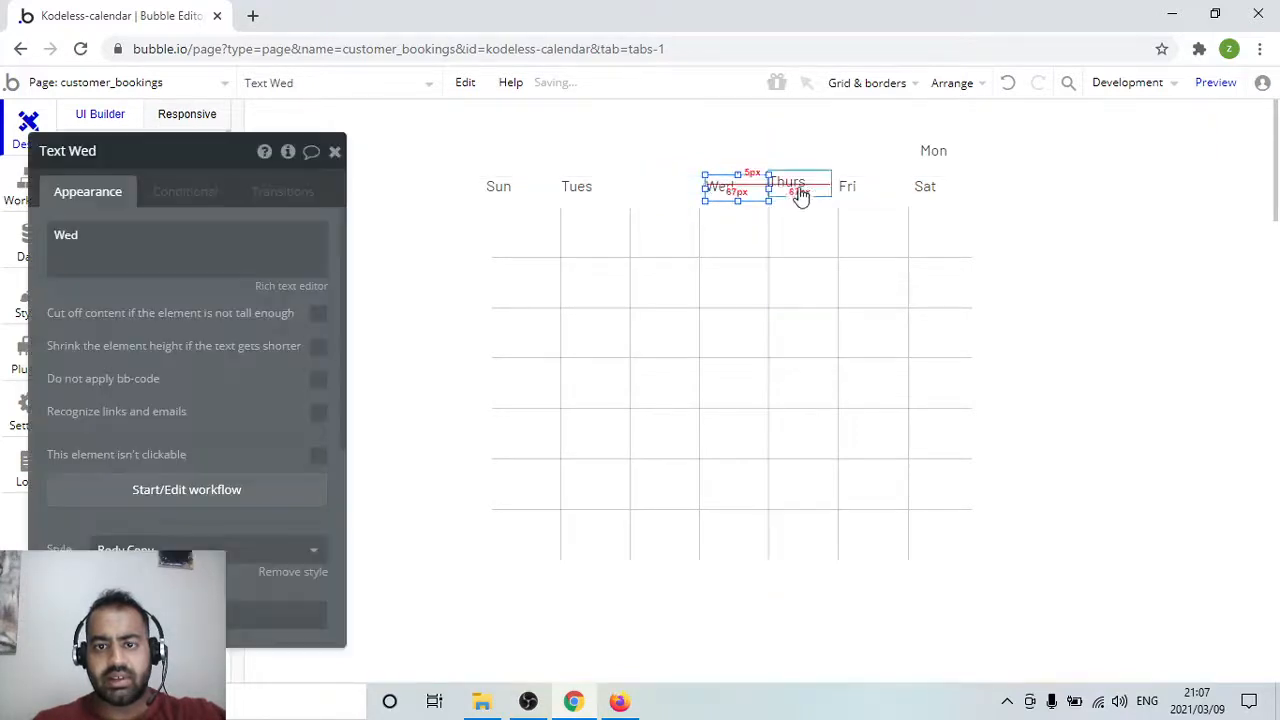
click(797, 186)
drag(801, 186, 799, 188)
Move Tues over the third column and Mon over the second, and align Sun with the first column's edge
drag(577, 187, 663, 183)
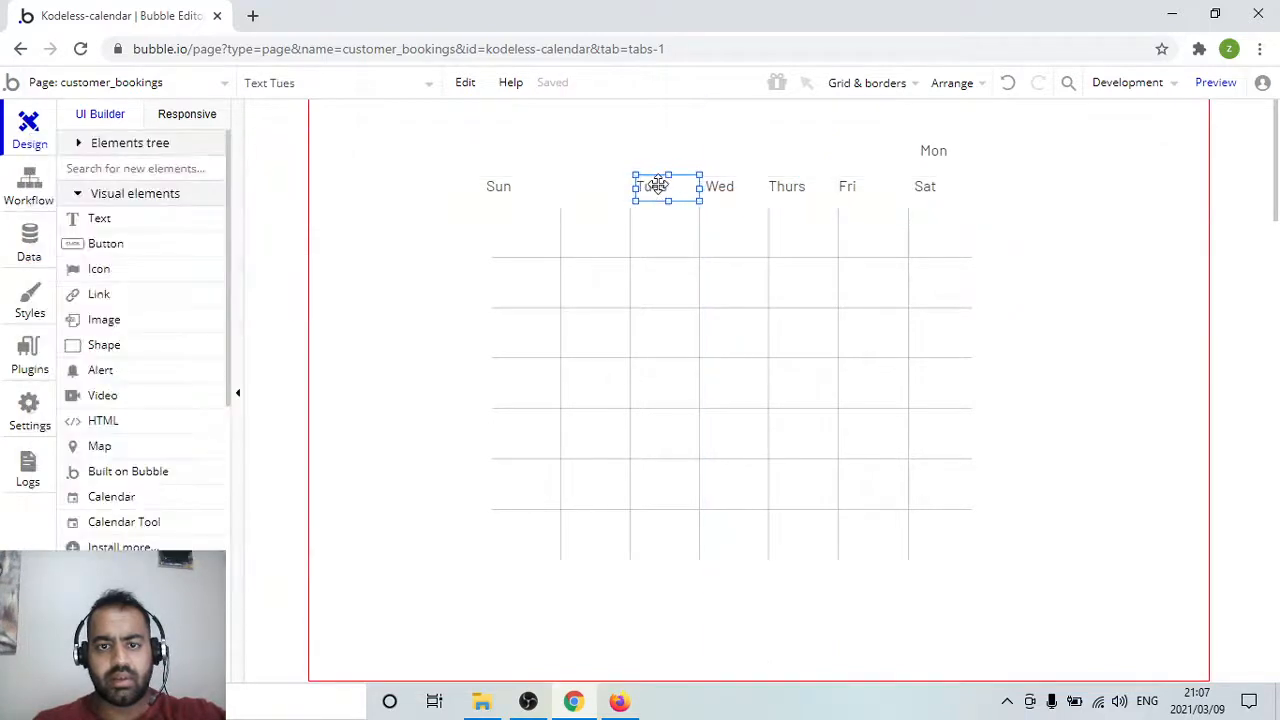
drag(933, 153, 593, 187)
drag(500, 190, 520, 190)
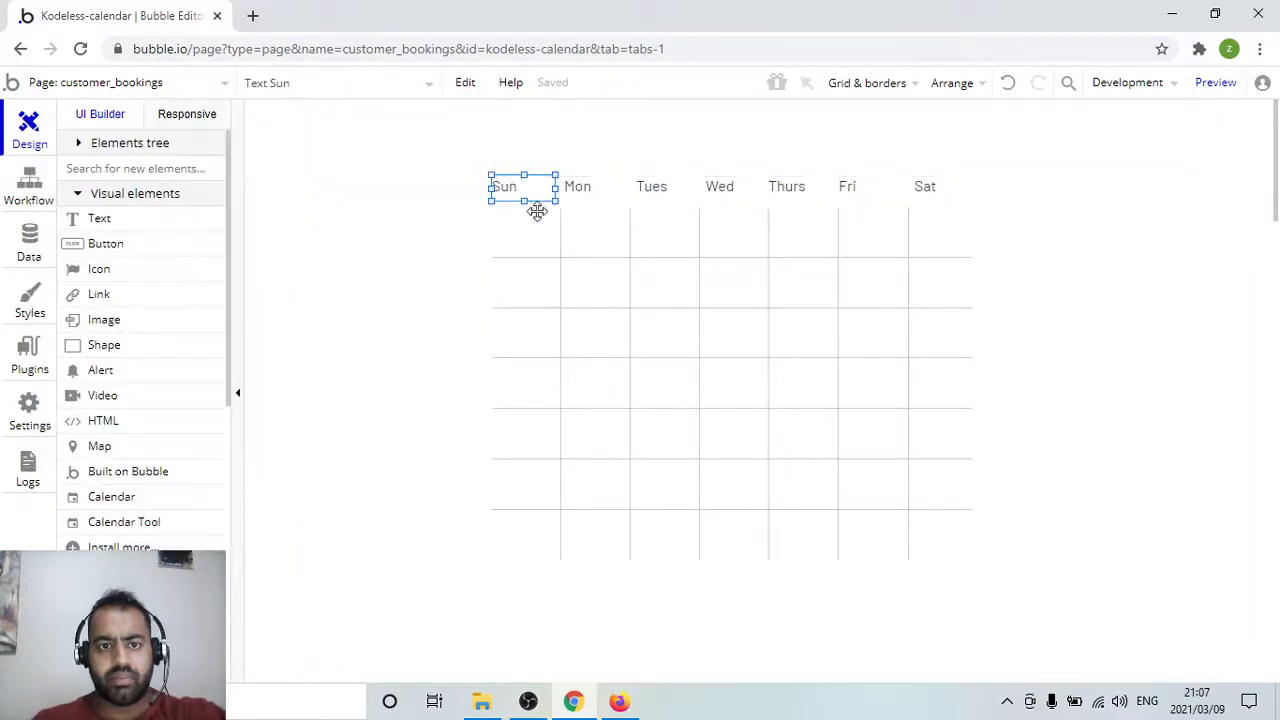
Detach the date repeating group from its default style and set its cell separators to Dashed
click(1075, 295)
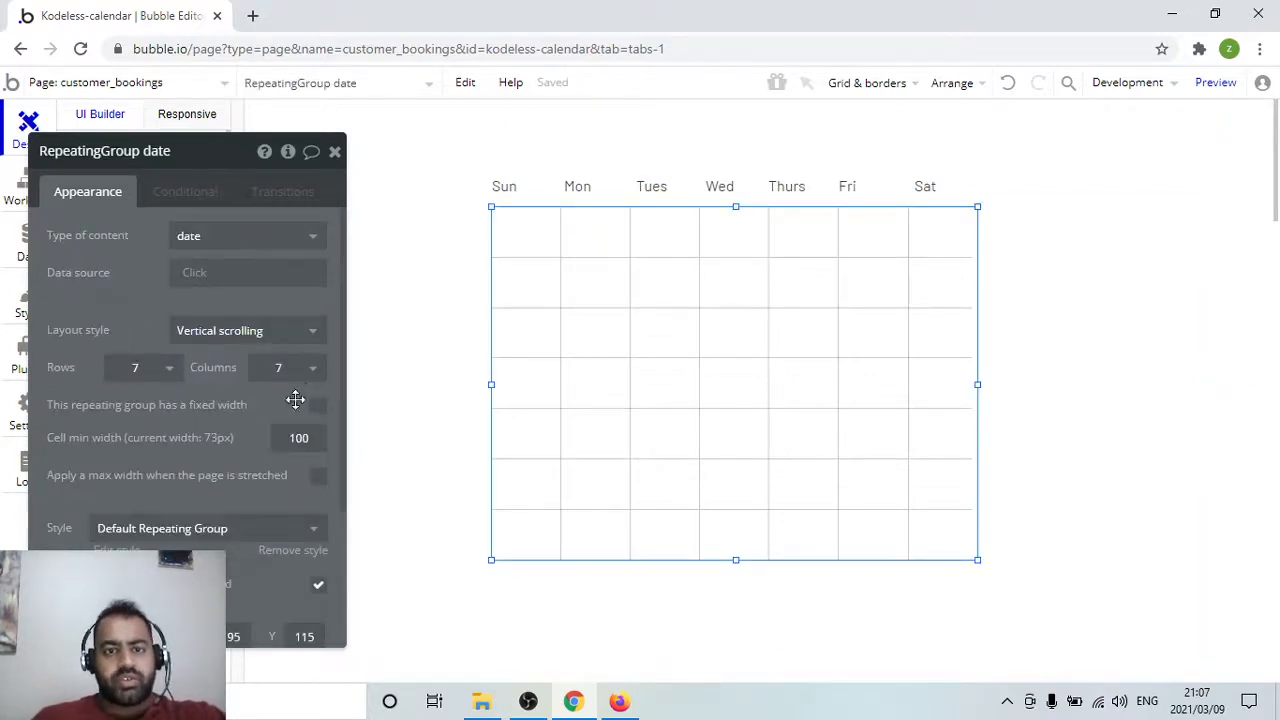
scroll(208, 443, down, 1)
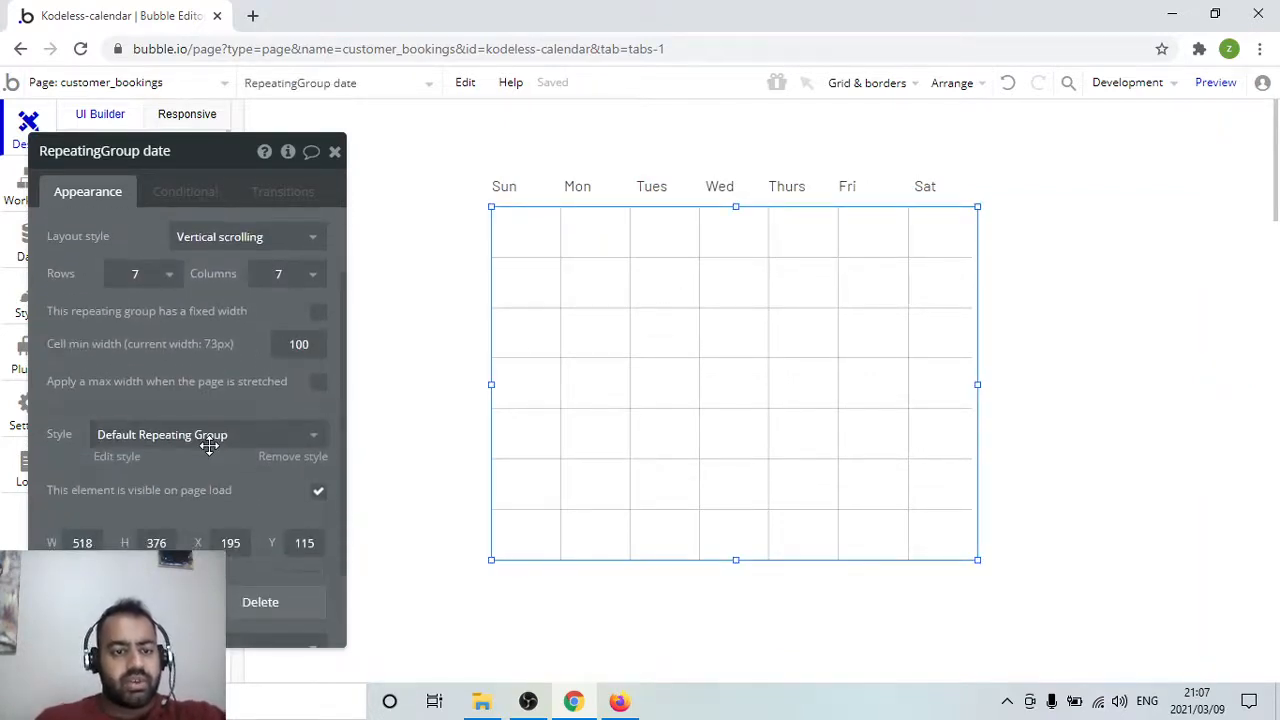
scroll(215, 441, up, 1)
scroll(240, 470, down, 2)
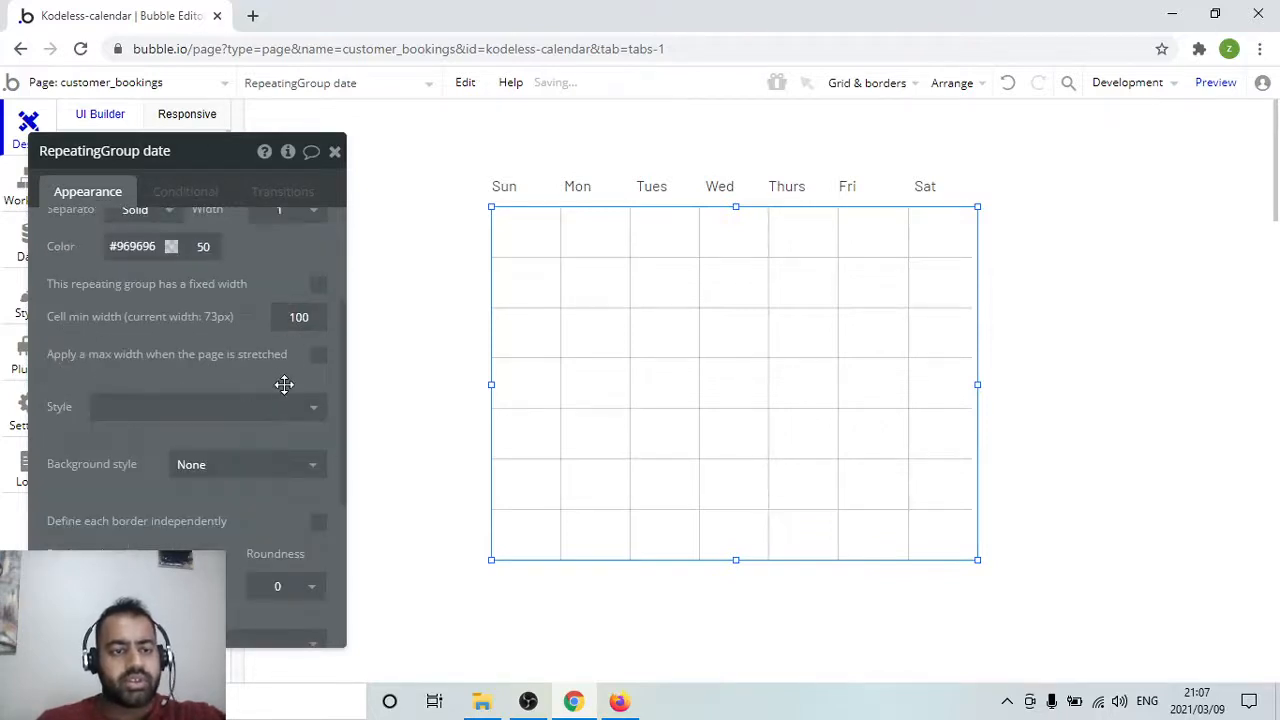
scroll(214, 376, up, 1)
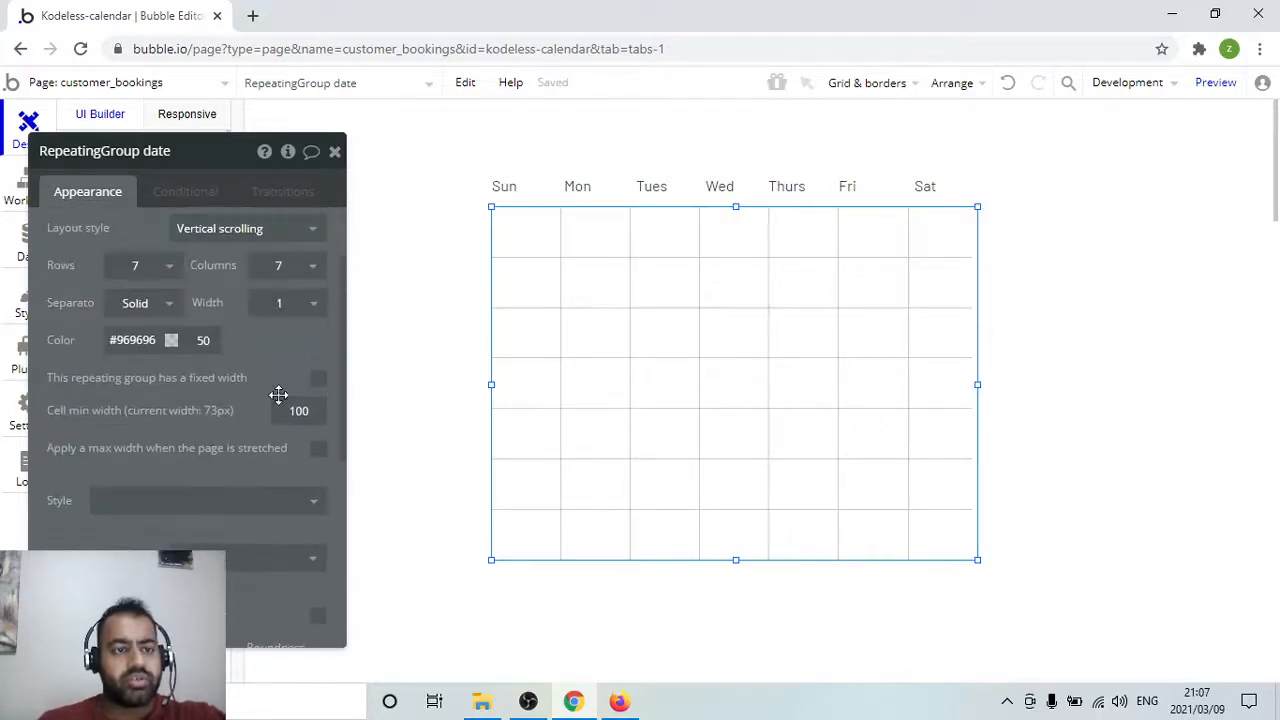
click(170, 309)
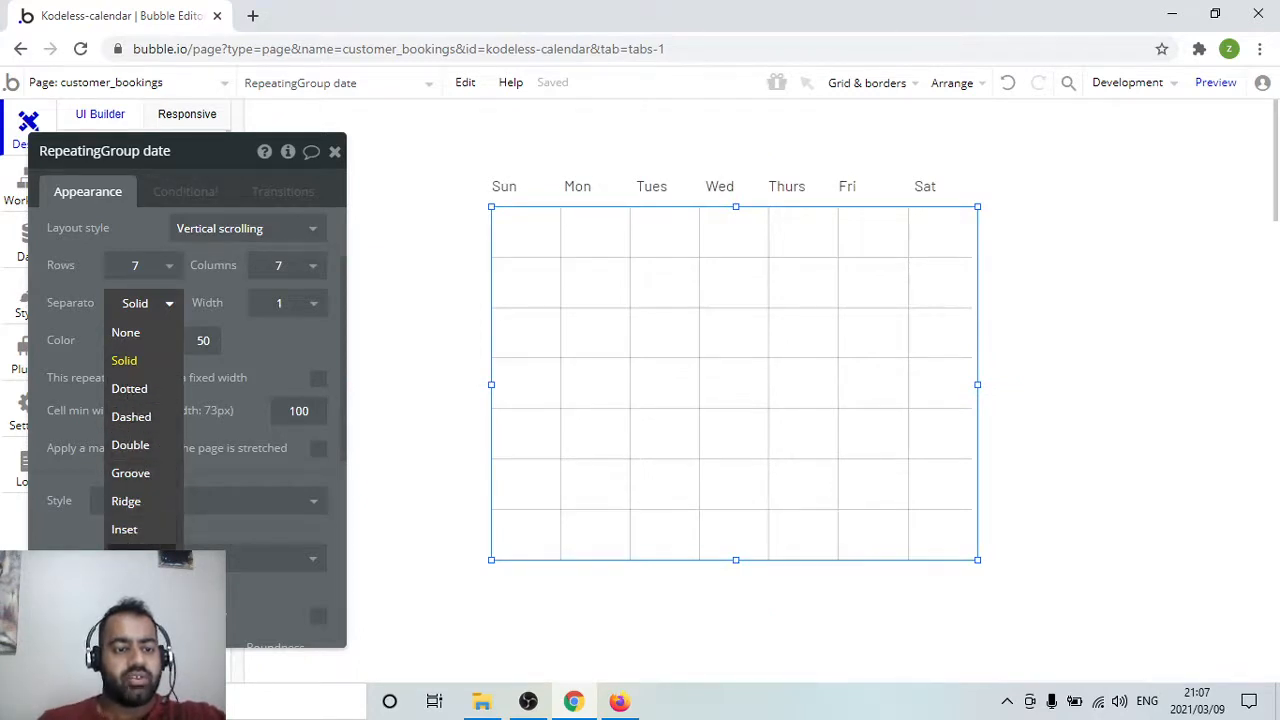
click(148, 417)
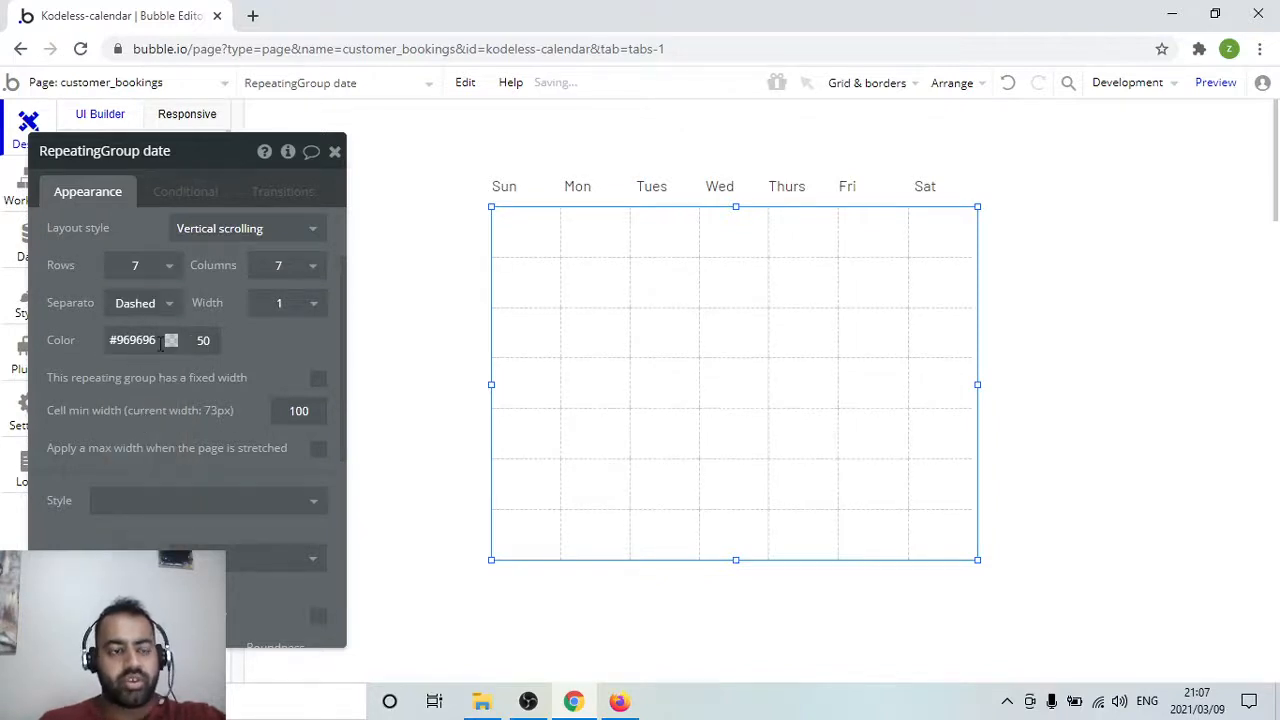
Give the date repeating group a Solid border on all sides with roundness 20 and width 2
scroll(247, 400, down, 5)
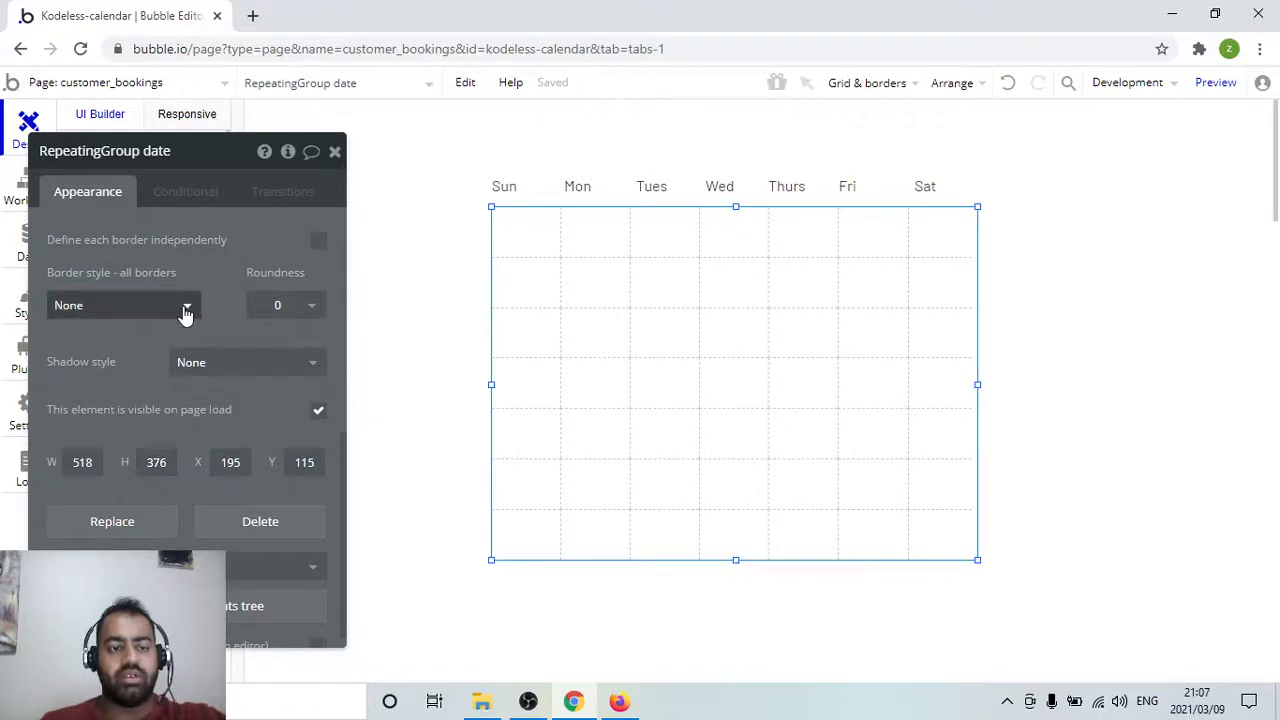
click(185, 313)
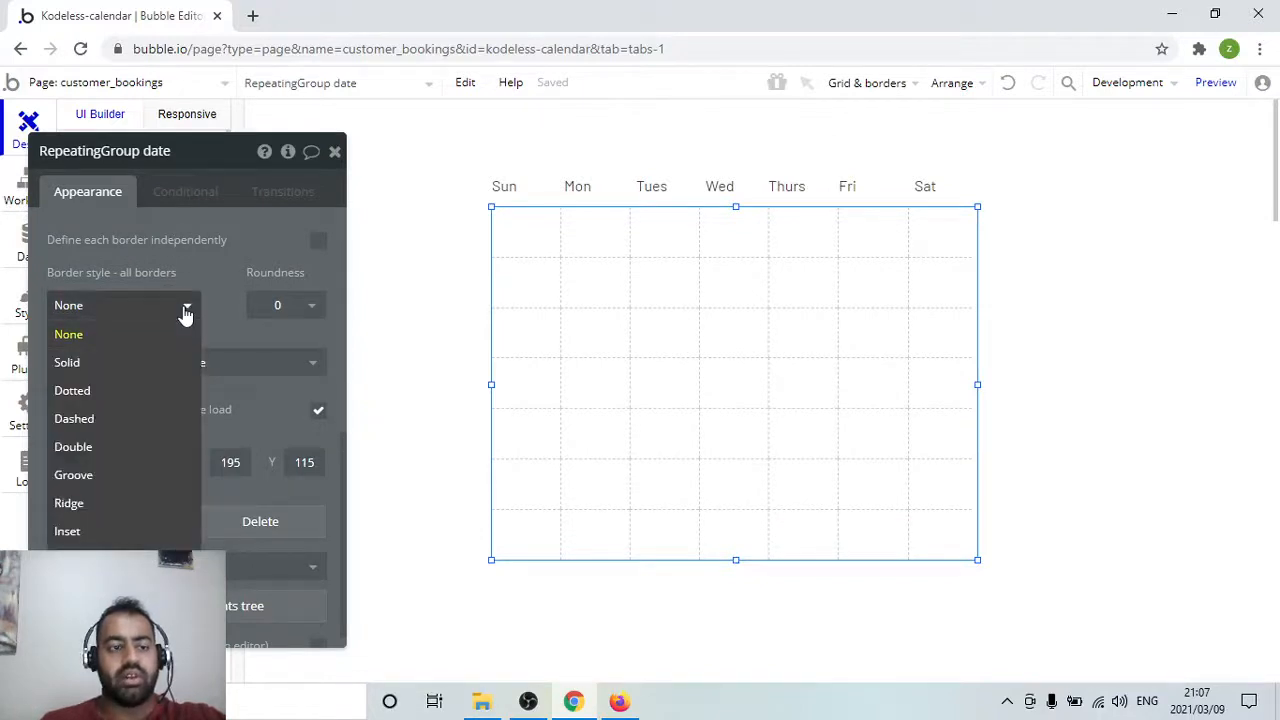
click(160, 368)
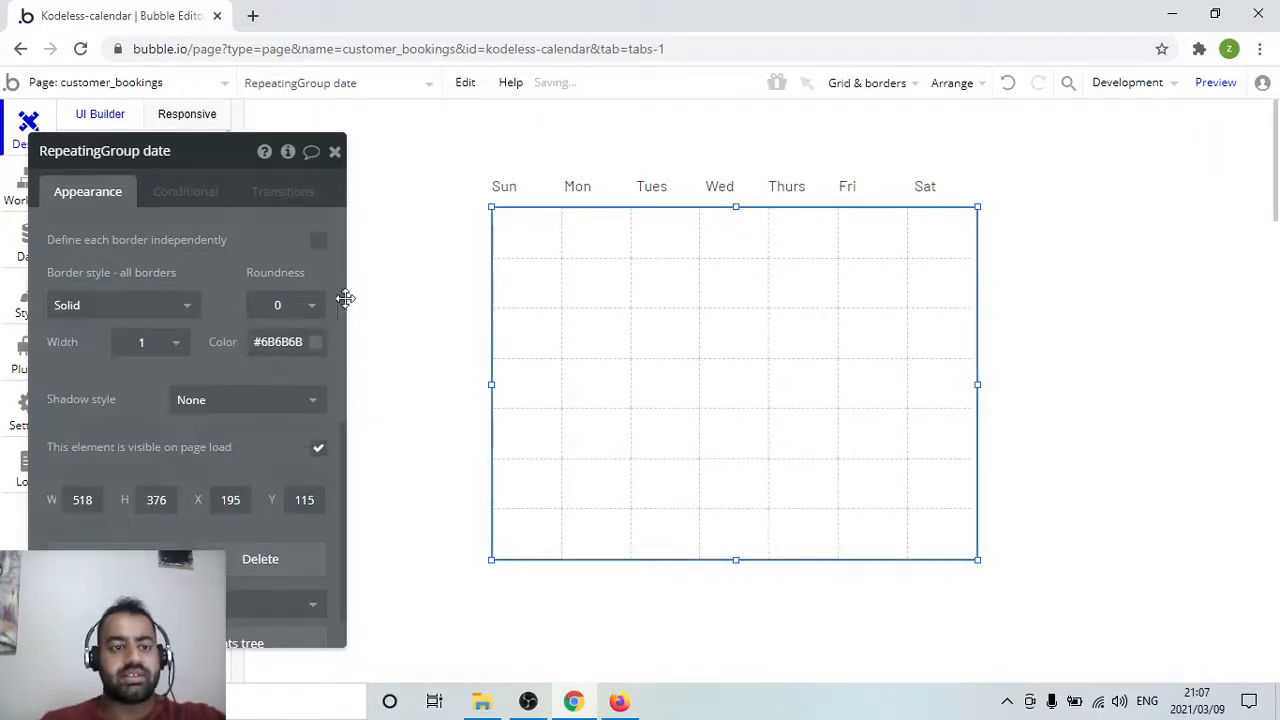
click(323, 315)
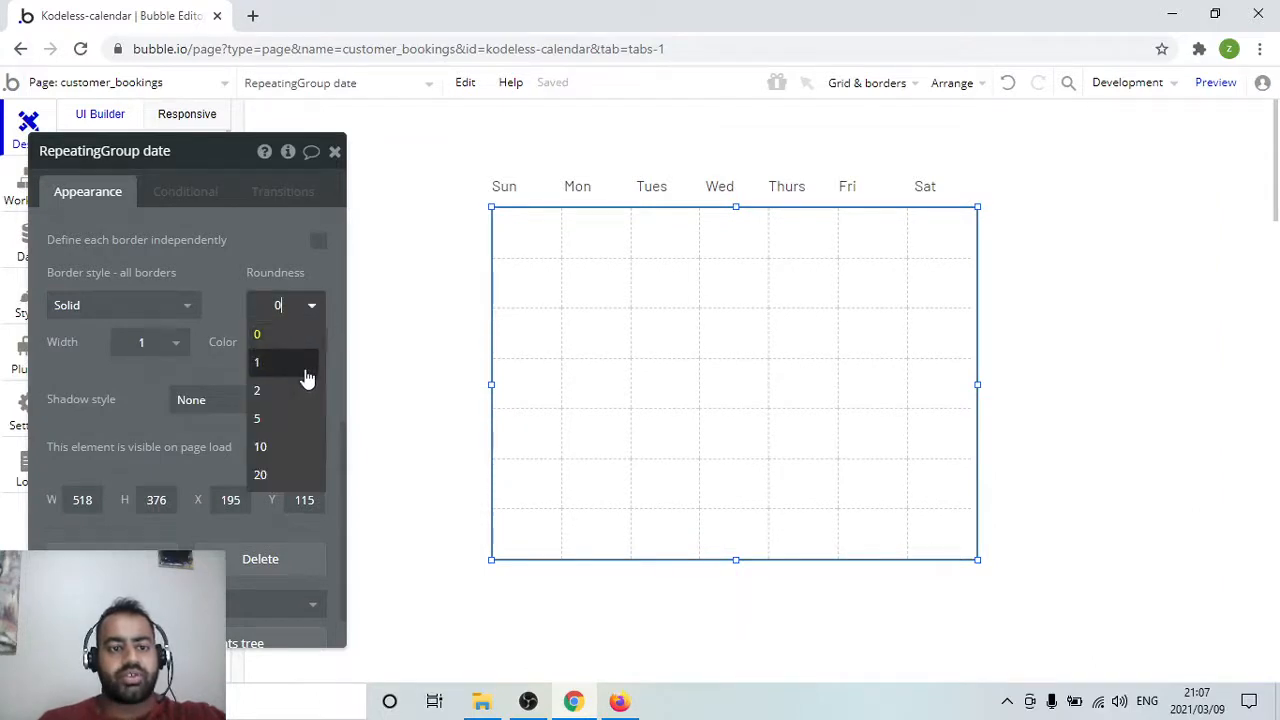
click(308, 398)
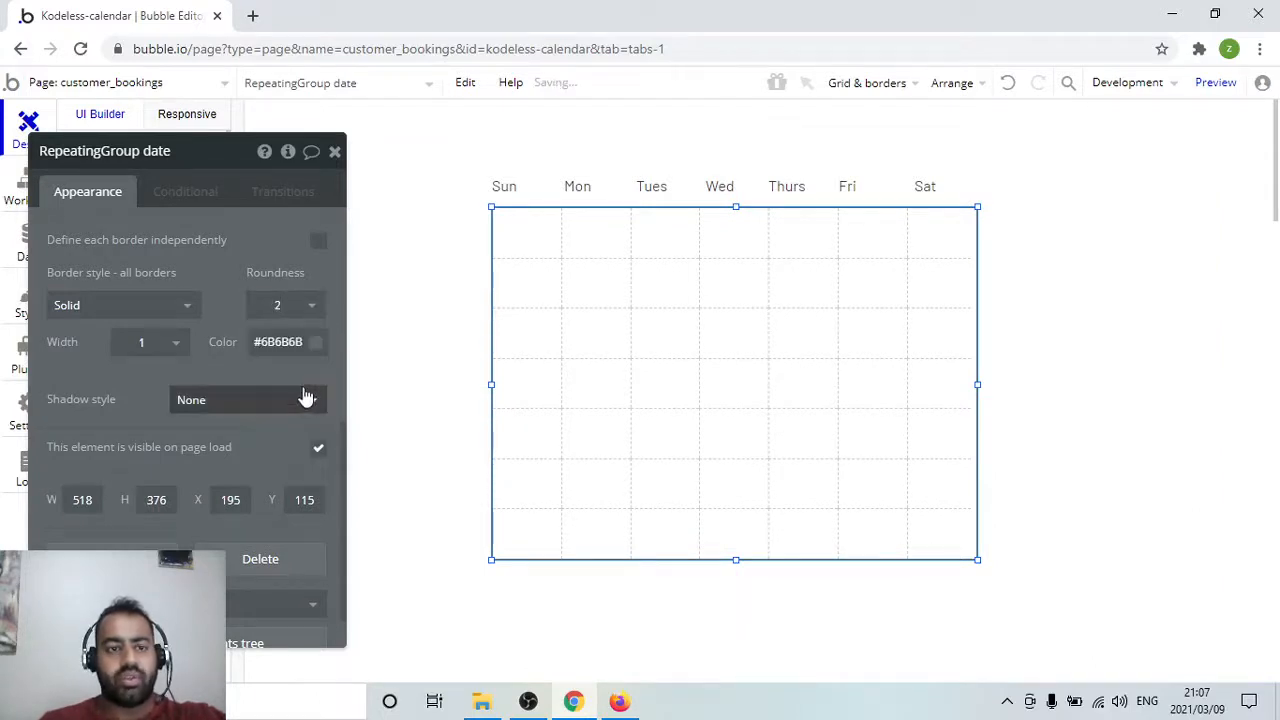
click(312, 305)
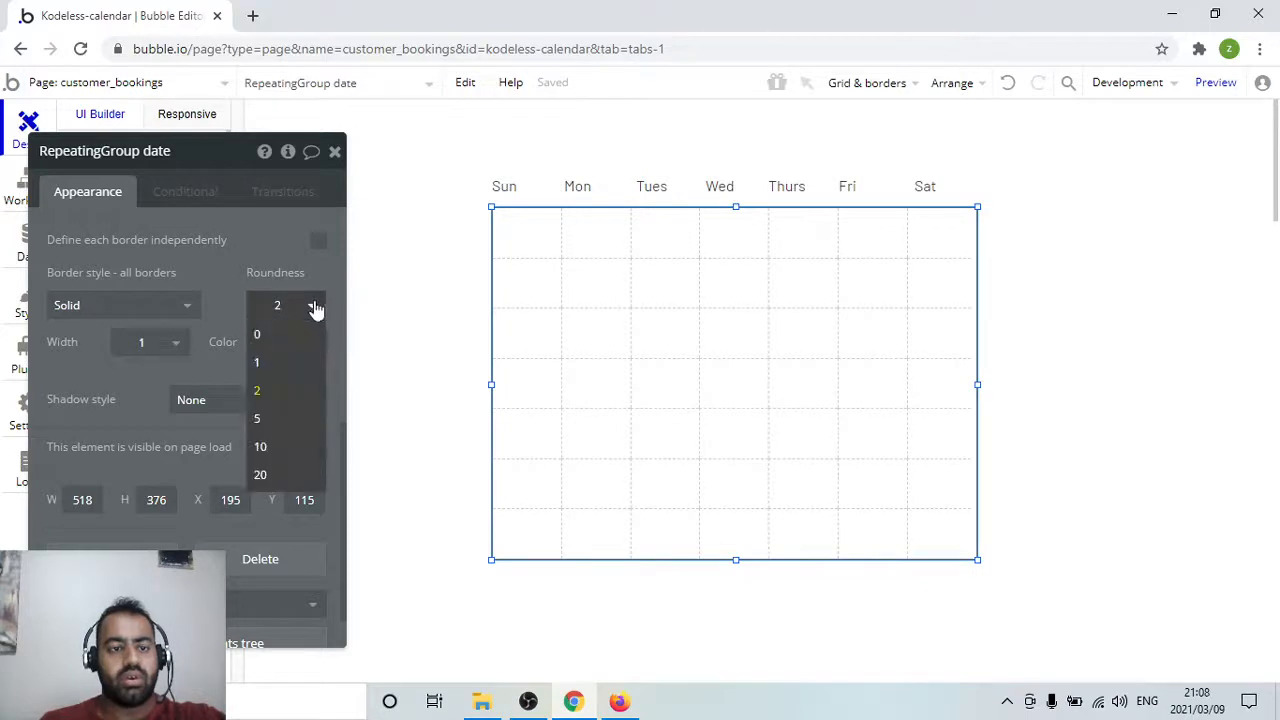
click(294, 478)
click(175, 343)
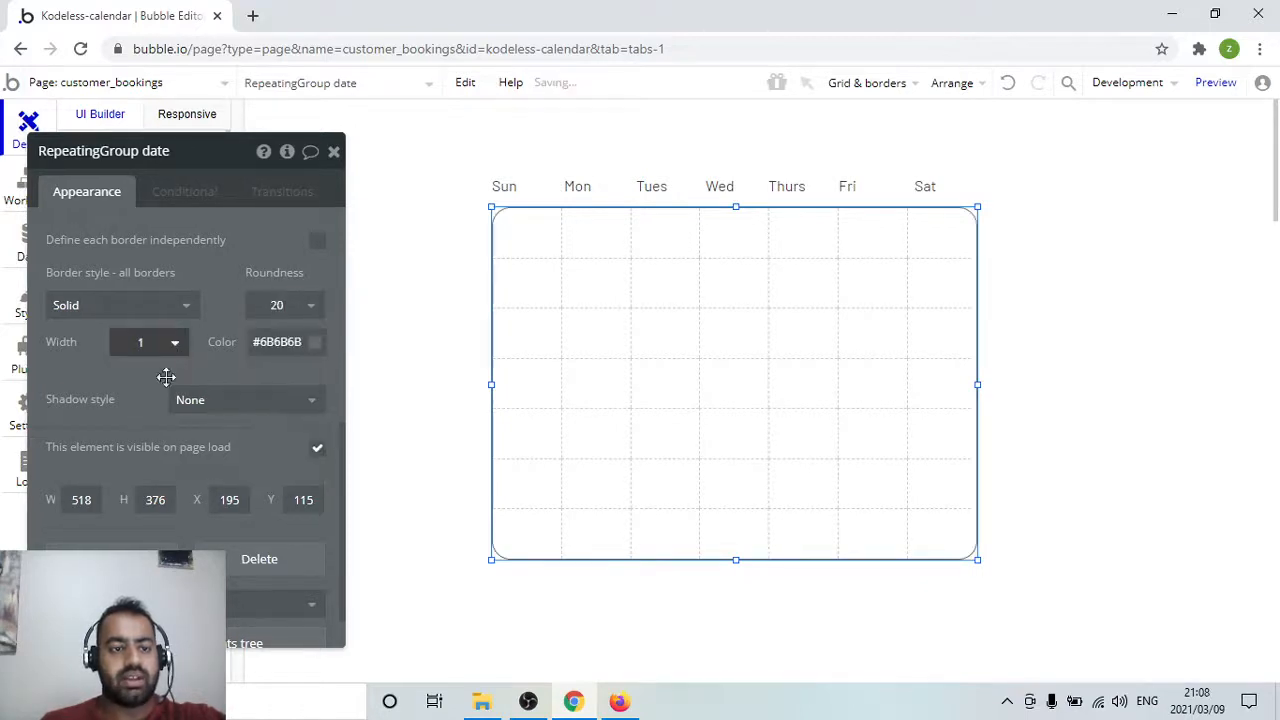
click(155, 402)
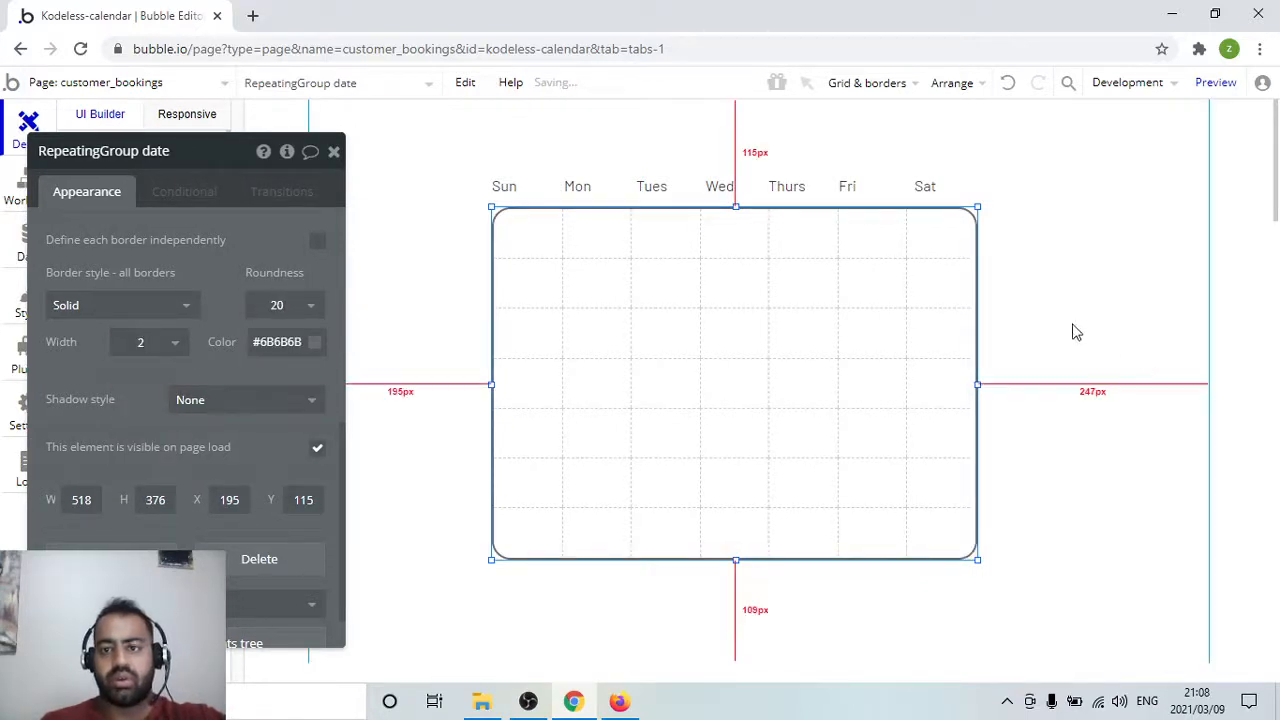
Shift the date repeating group slightly left and down to about X 180, Y 118, and close the property editor
click(1072, 288)
drag(868, 302, 843, 297)
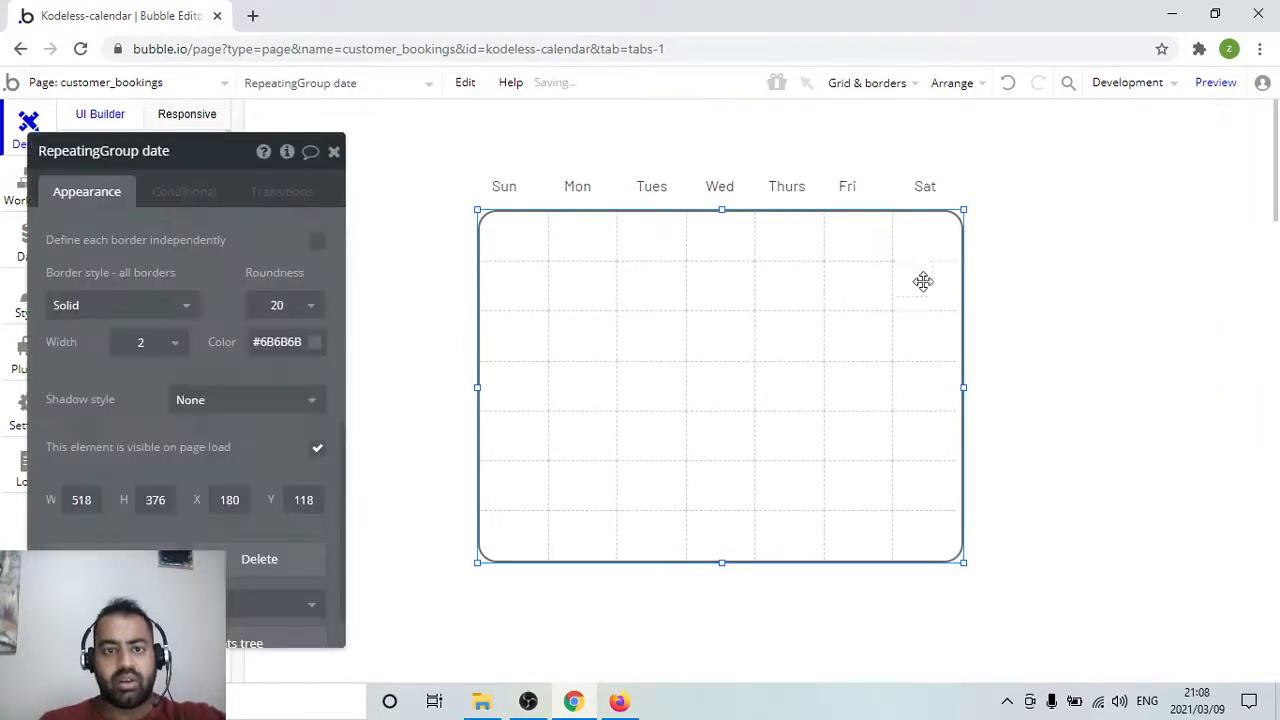
click(1077, 250)
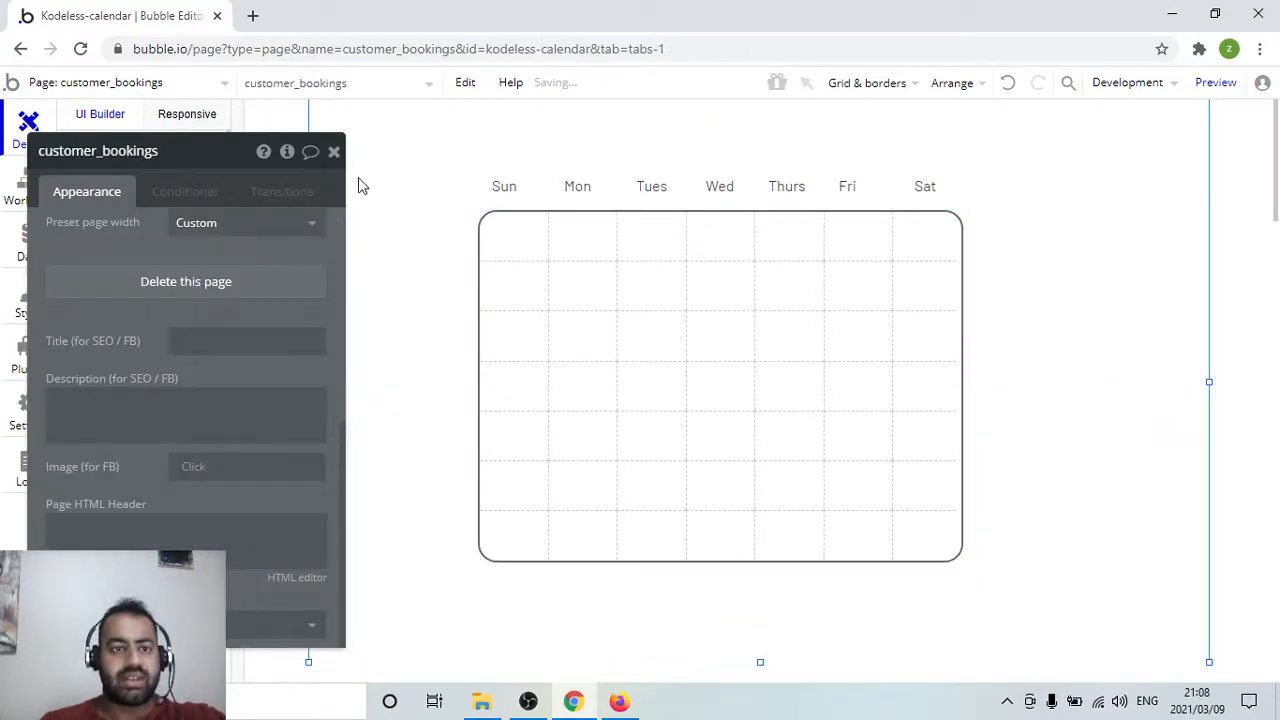
click(334, 152)
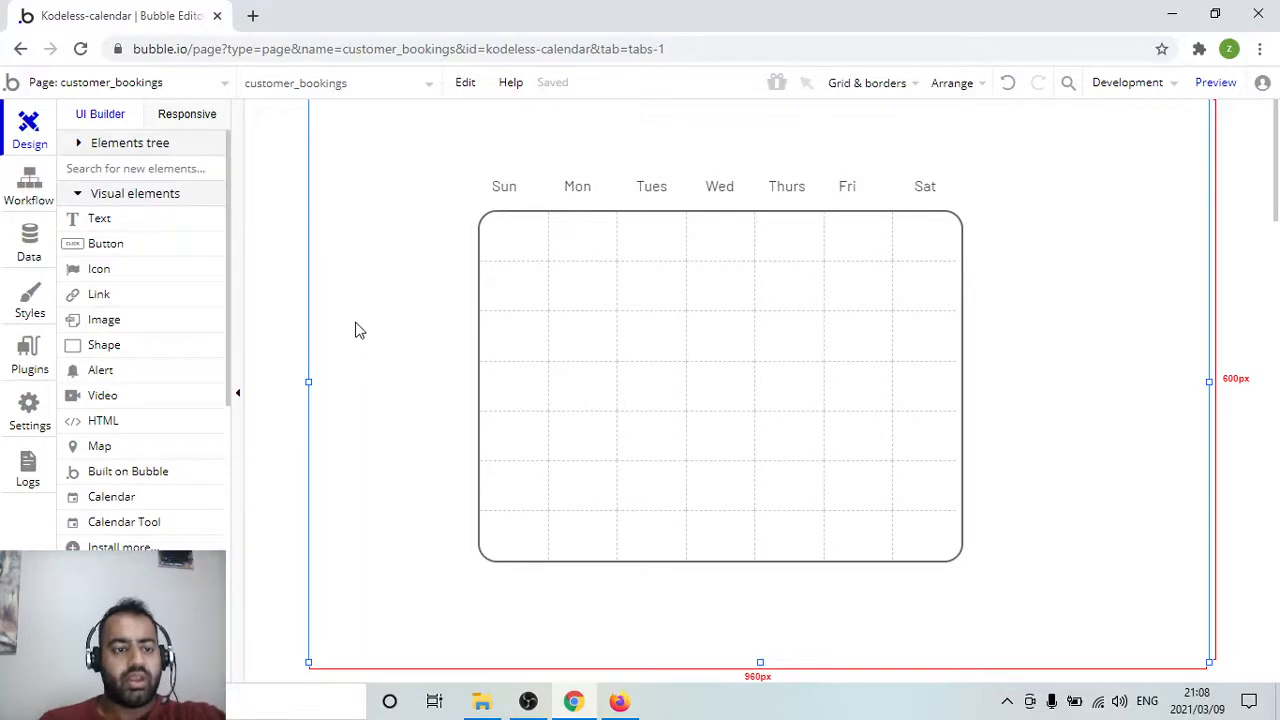
Place a Calendar Tool element near the page's upper-left corner, about 15 px high at X 35, Y 16
click(138, 530)
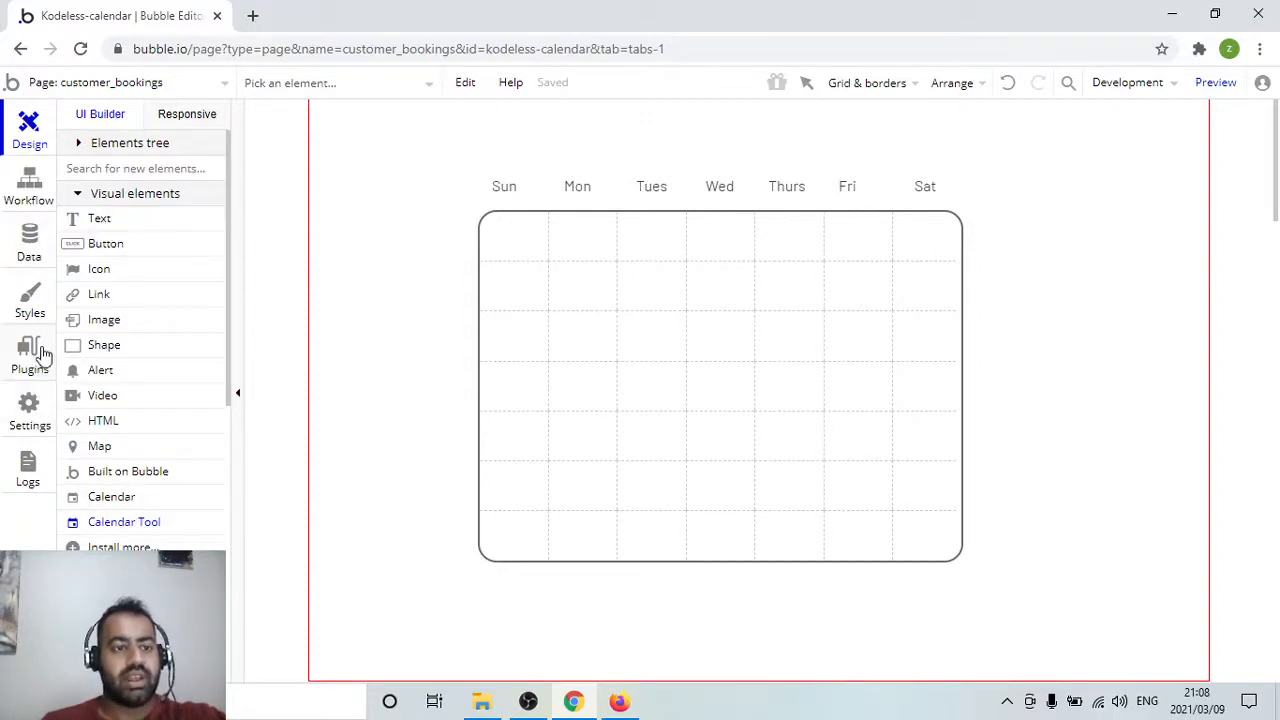
click(122, 527)
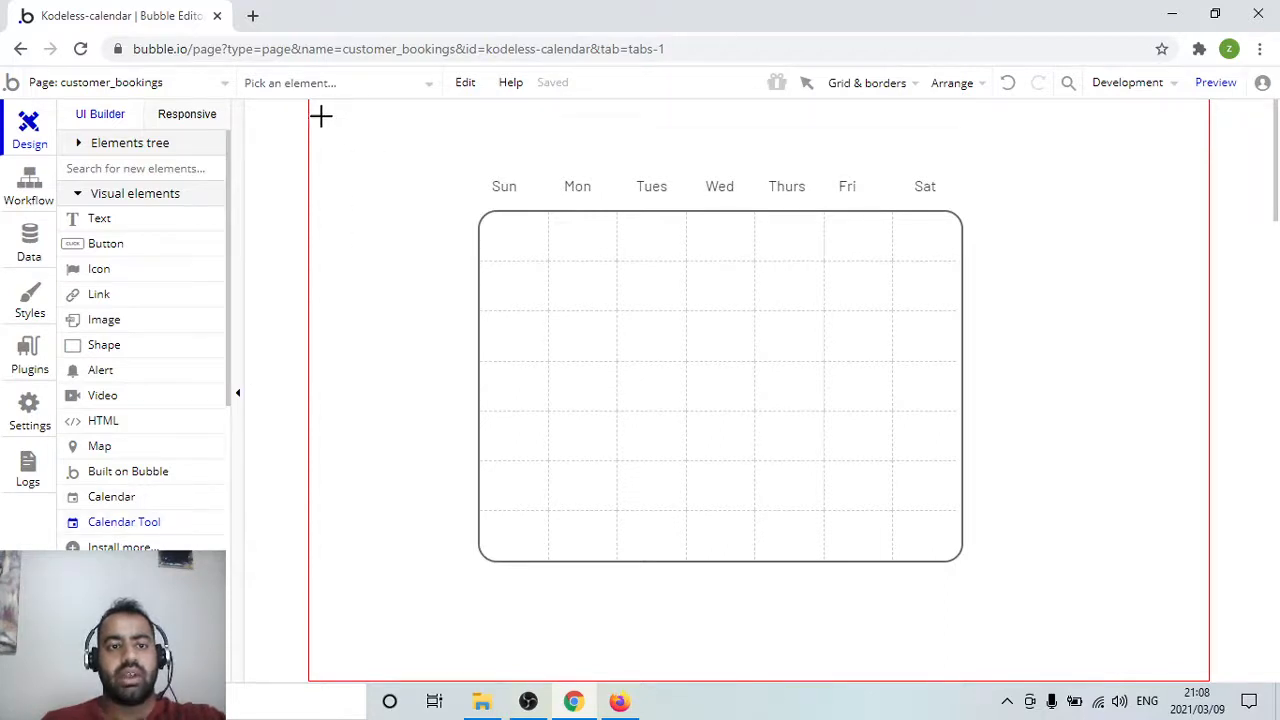
drag(320, 116, 352, 141)
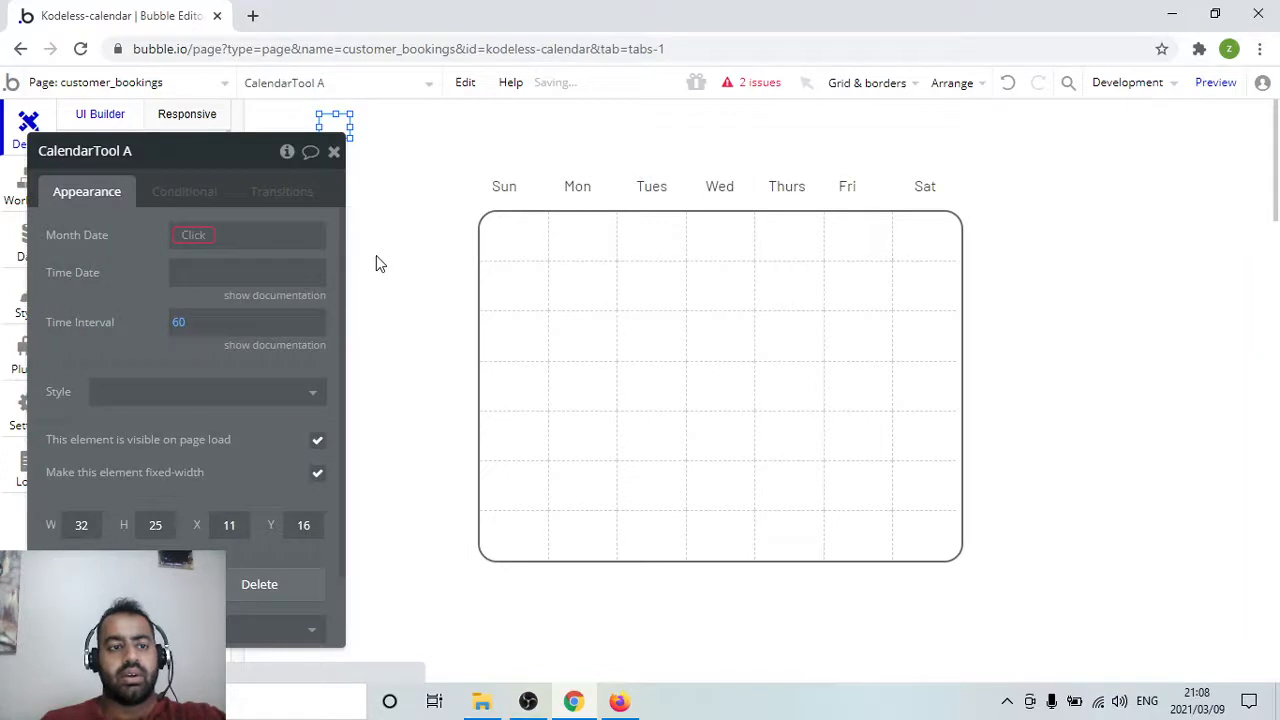
drag(213, 160, 316, 187)
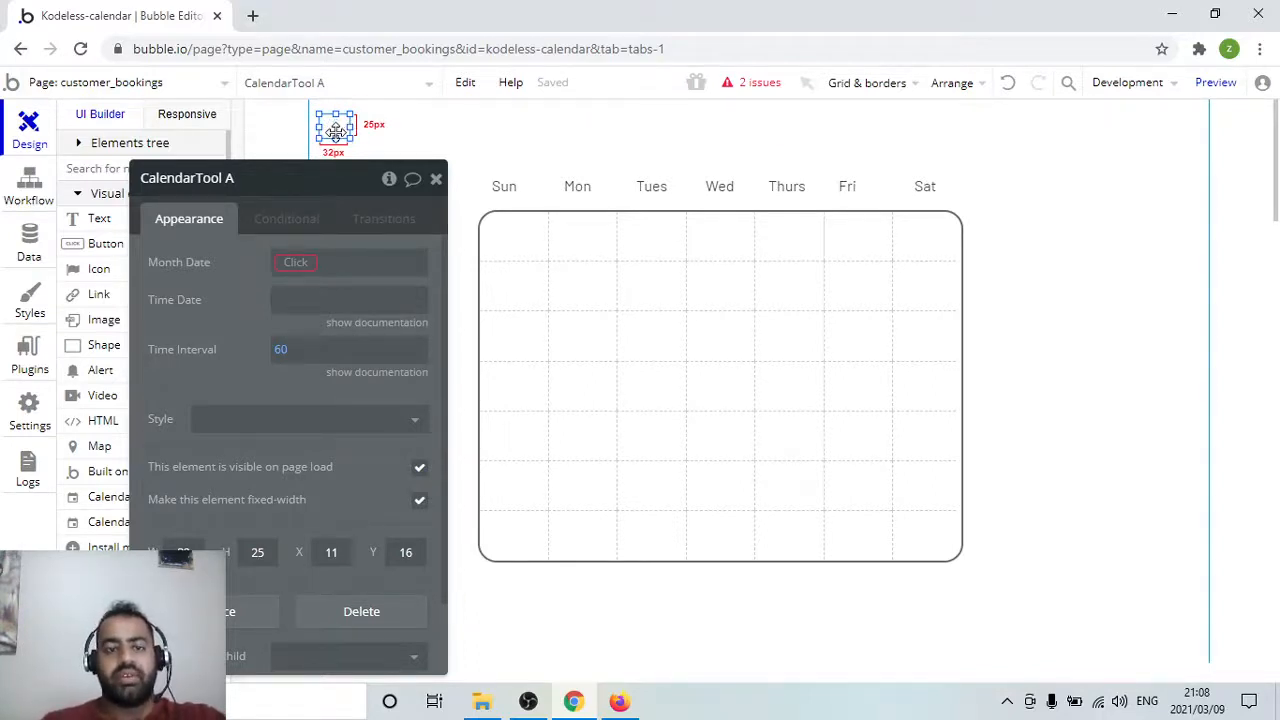
mouse_move(338, 131)
mouse_down()
mouse_move(360, 127)
mouse_move(351, 121)
mouse_up()
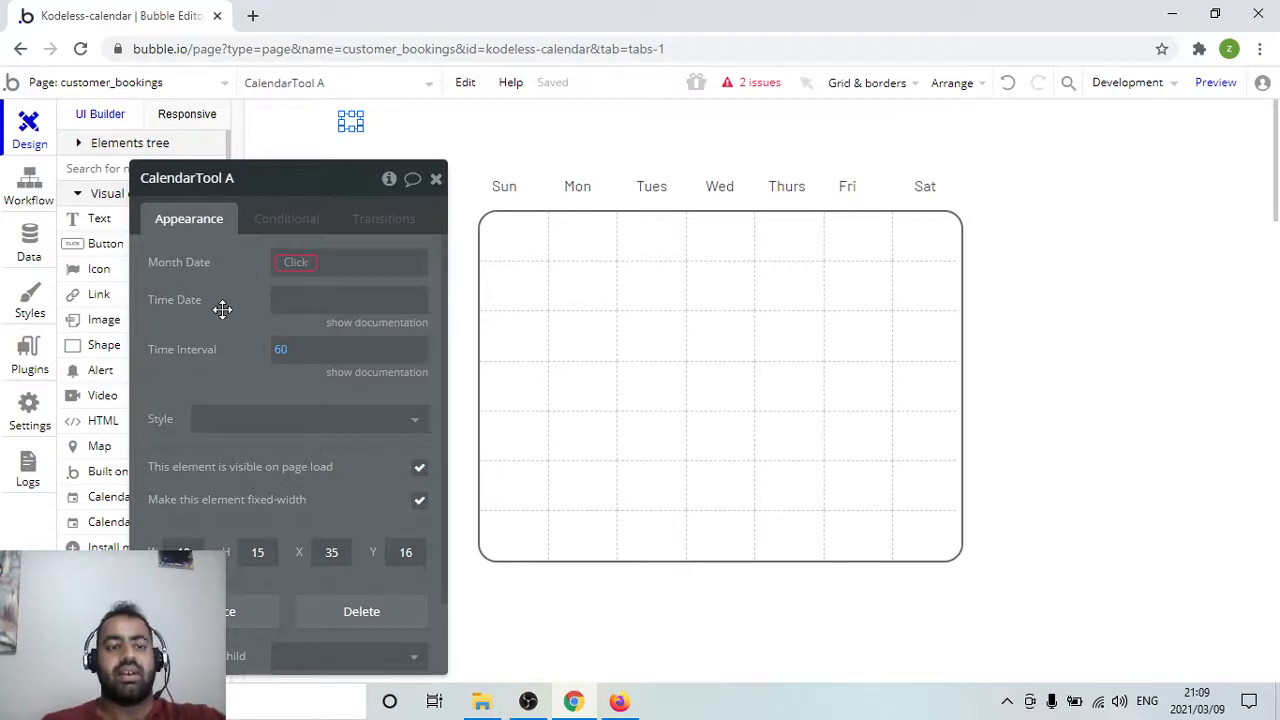
click(317, 302)
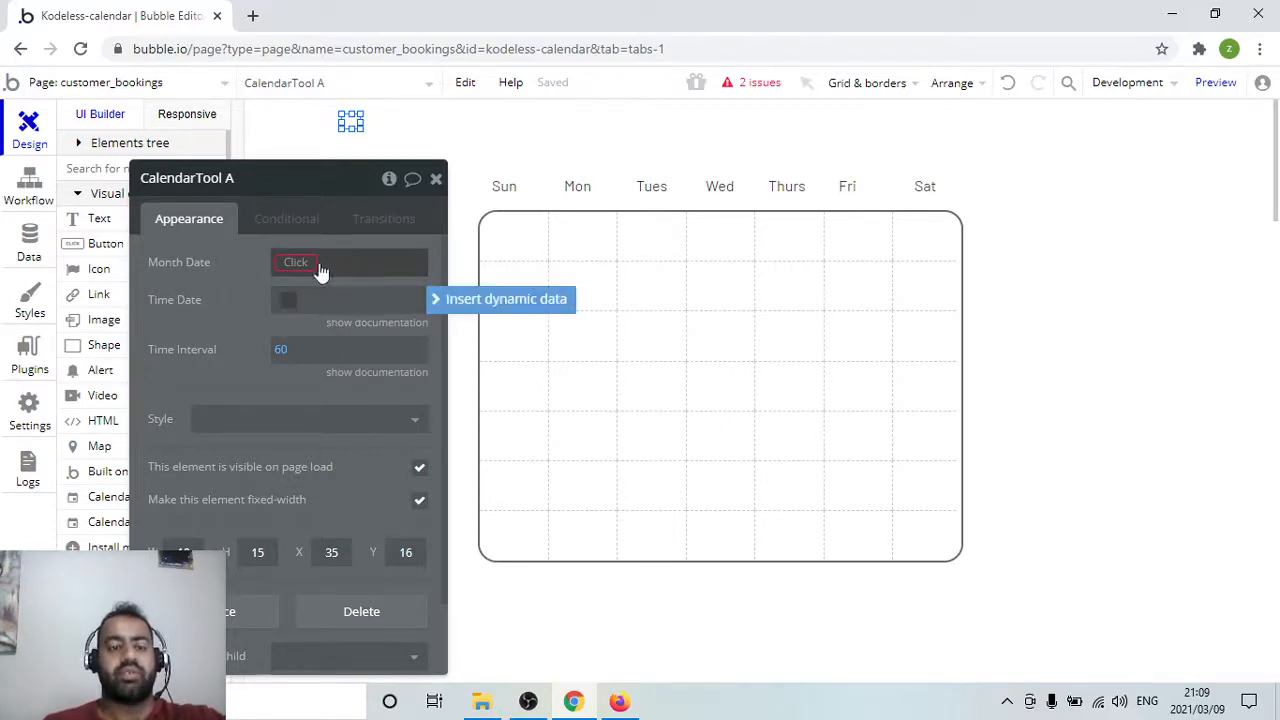
click(226, 265)
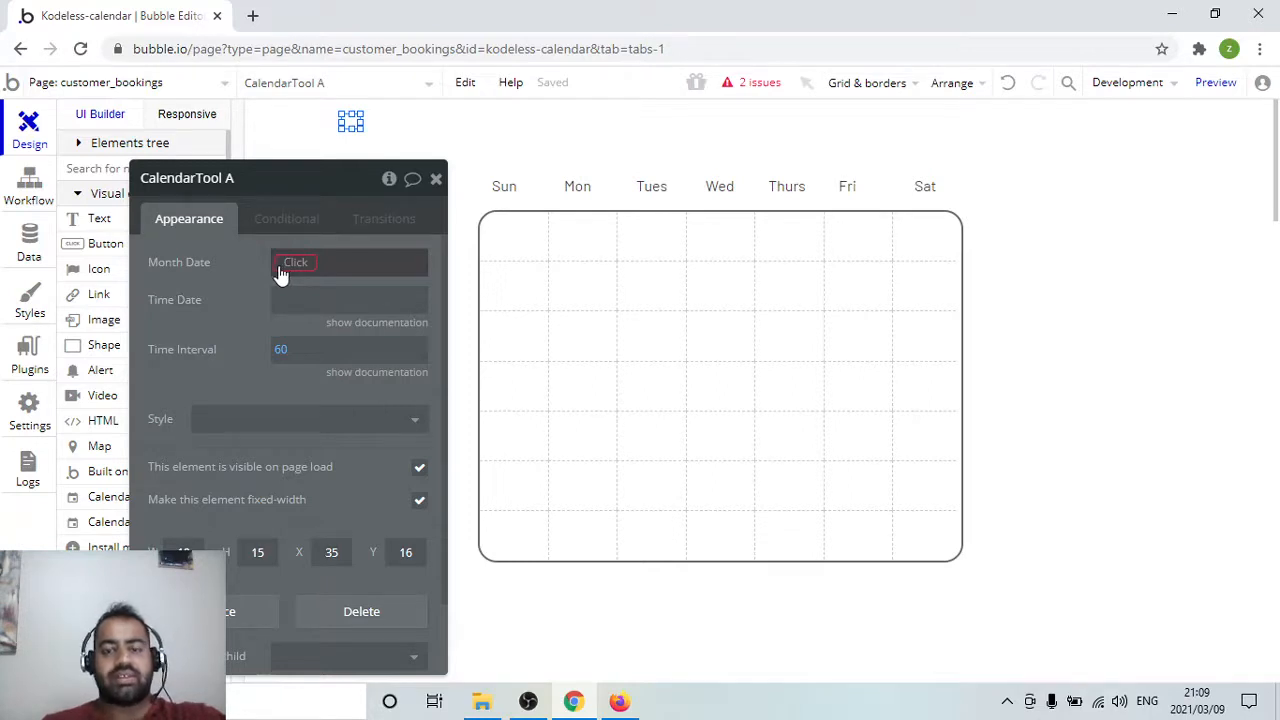
click(436, 179)
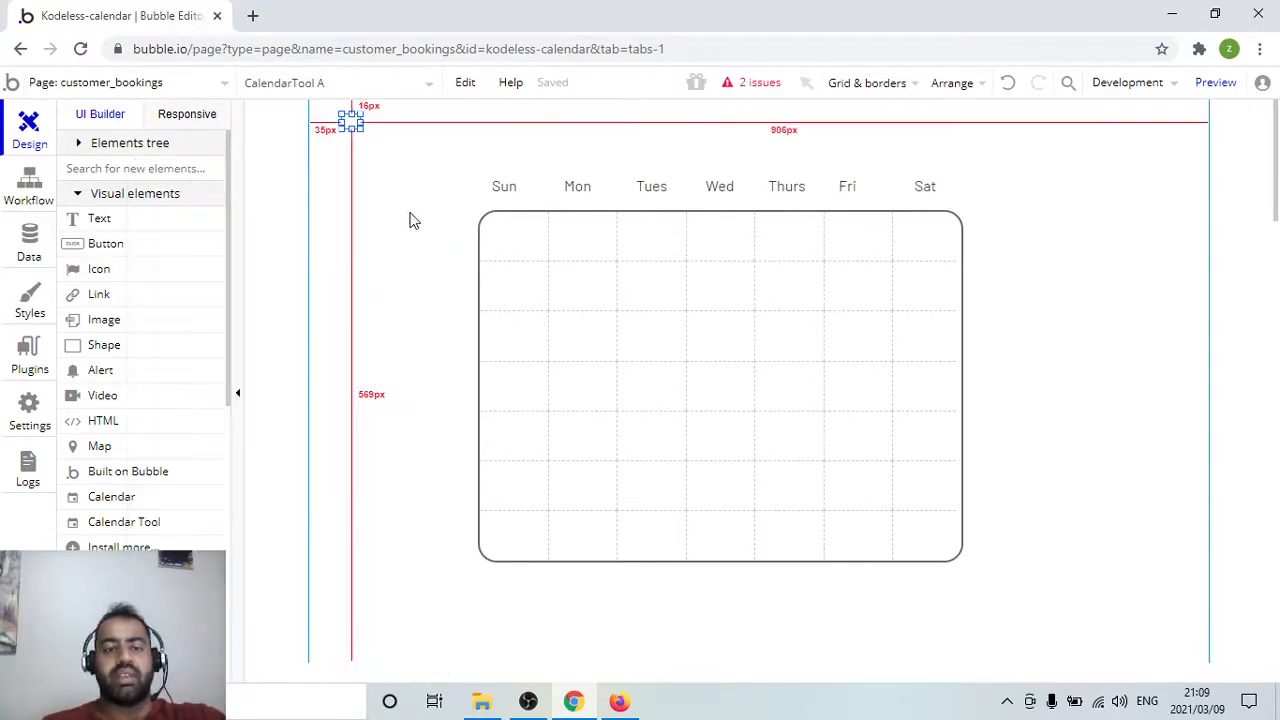
Open the element inspector for the customer_bookings page
click(333, 223)
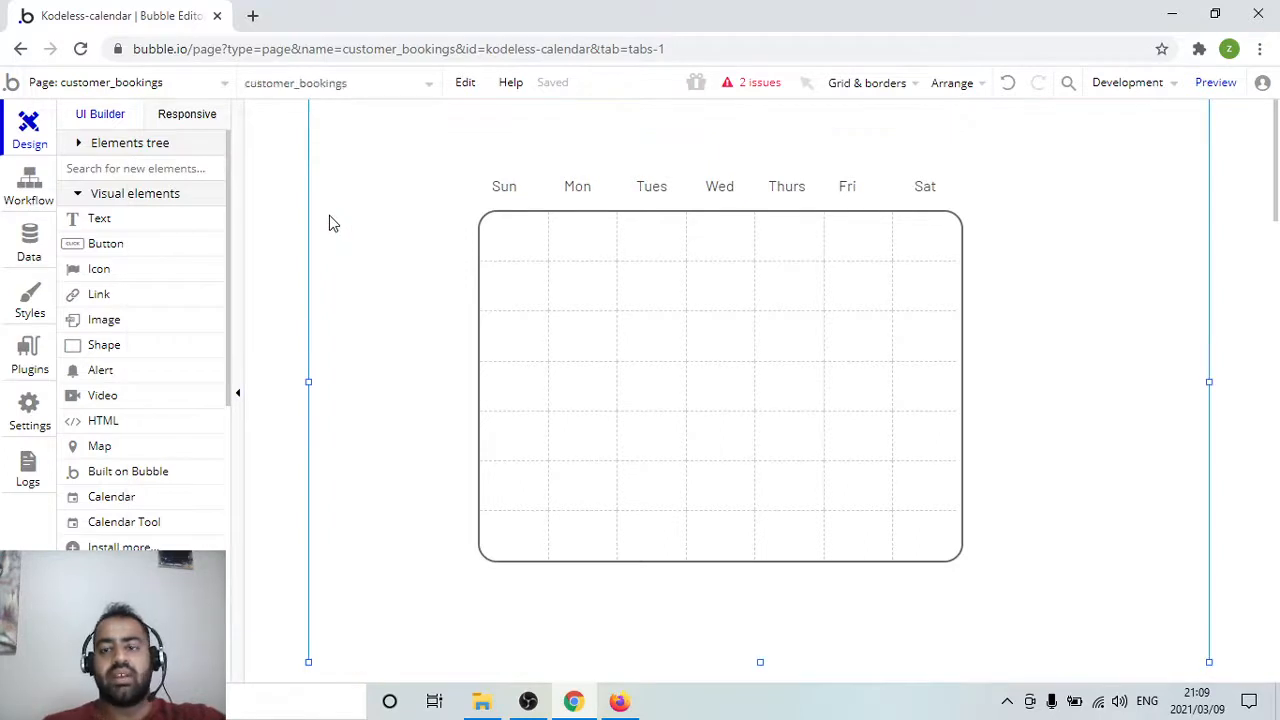
double_click(343, 260)
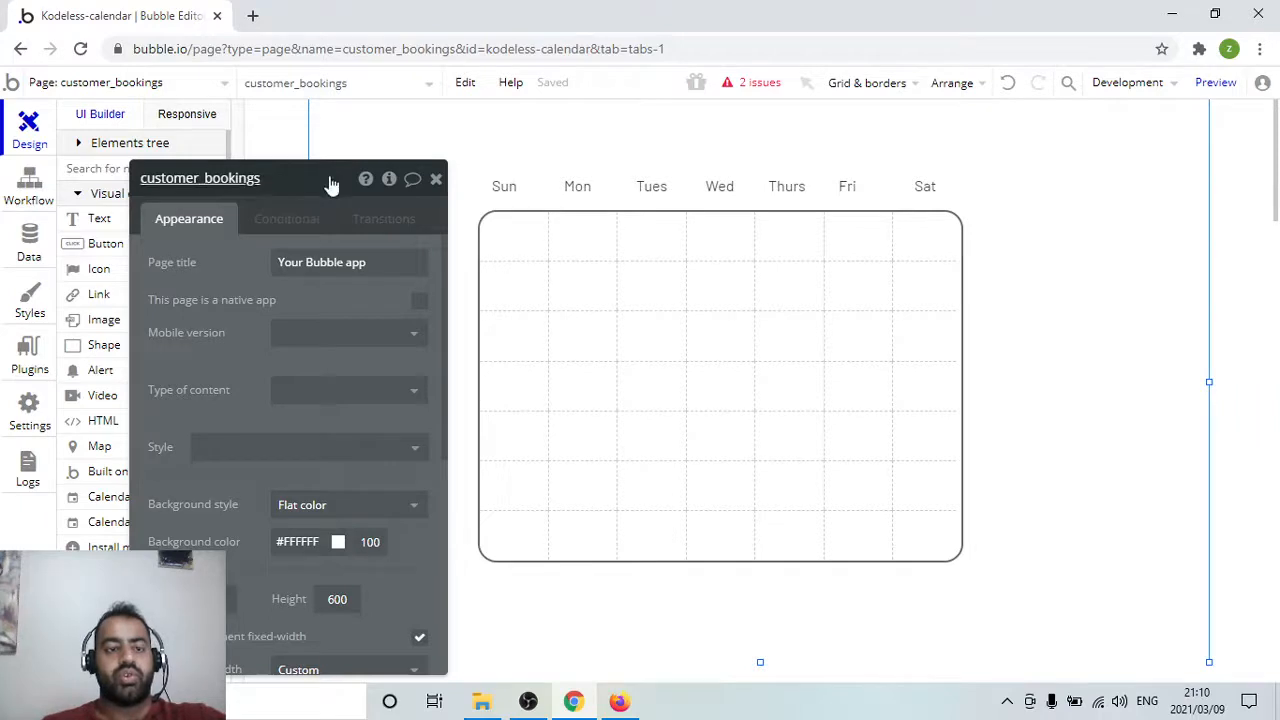
drag(331, 178, 229, 175)
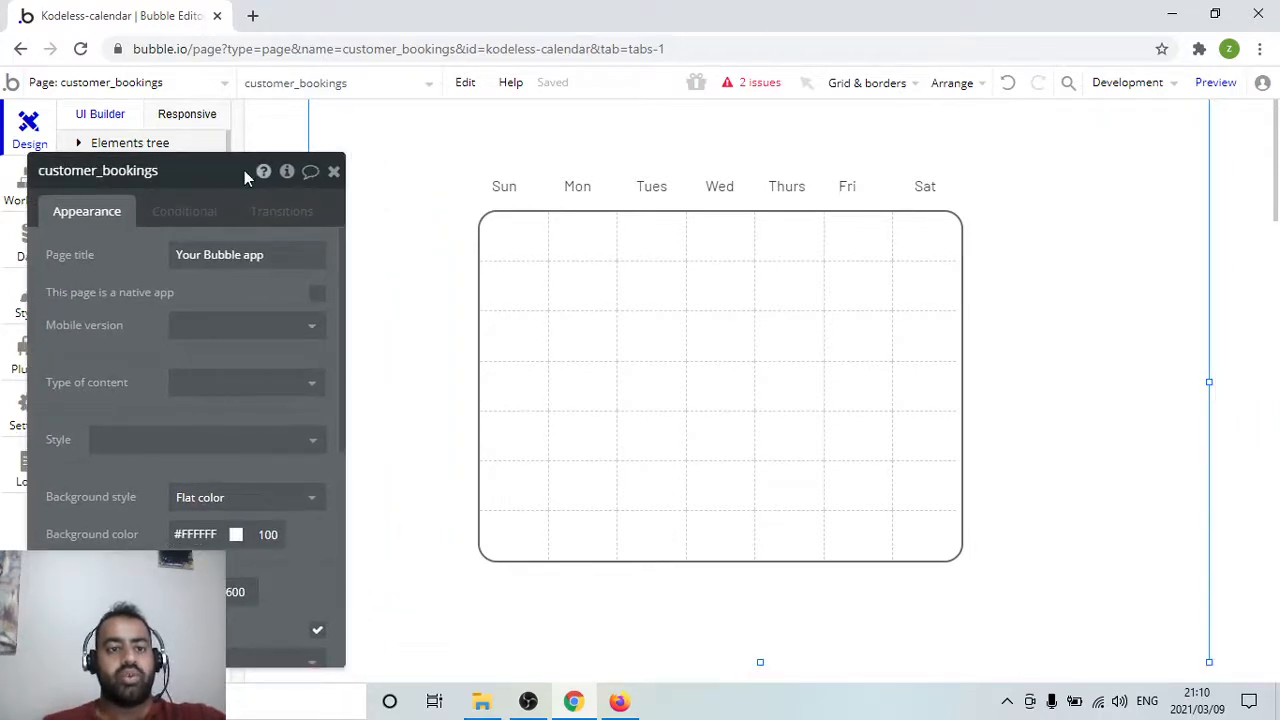
drag(212, 172, 229, 147)
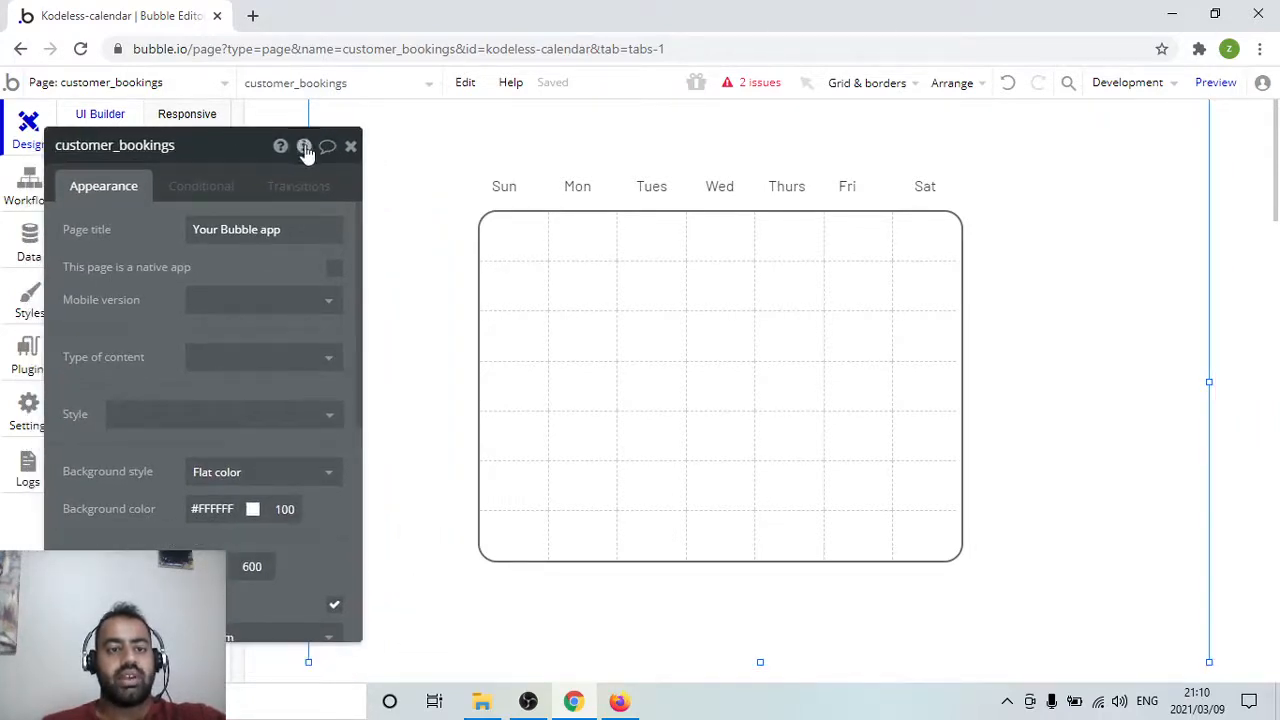
mouse_move(305, 155)
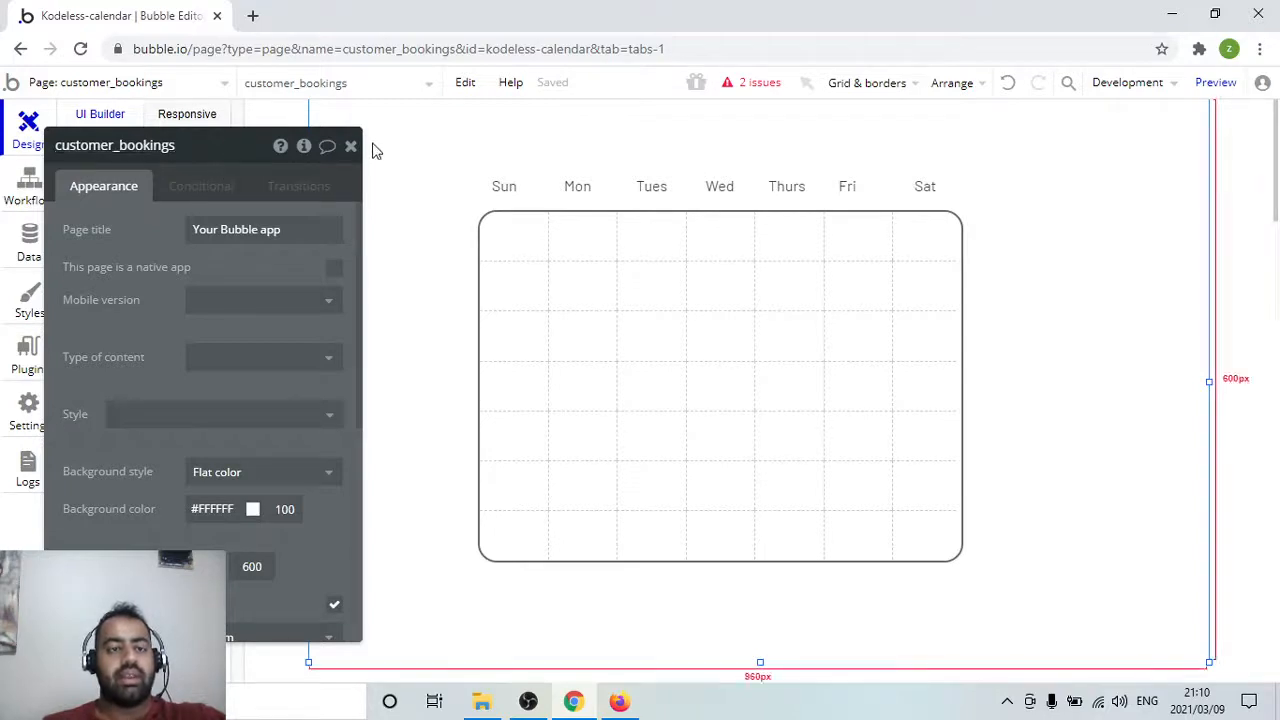
click(303, 148)
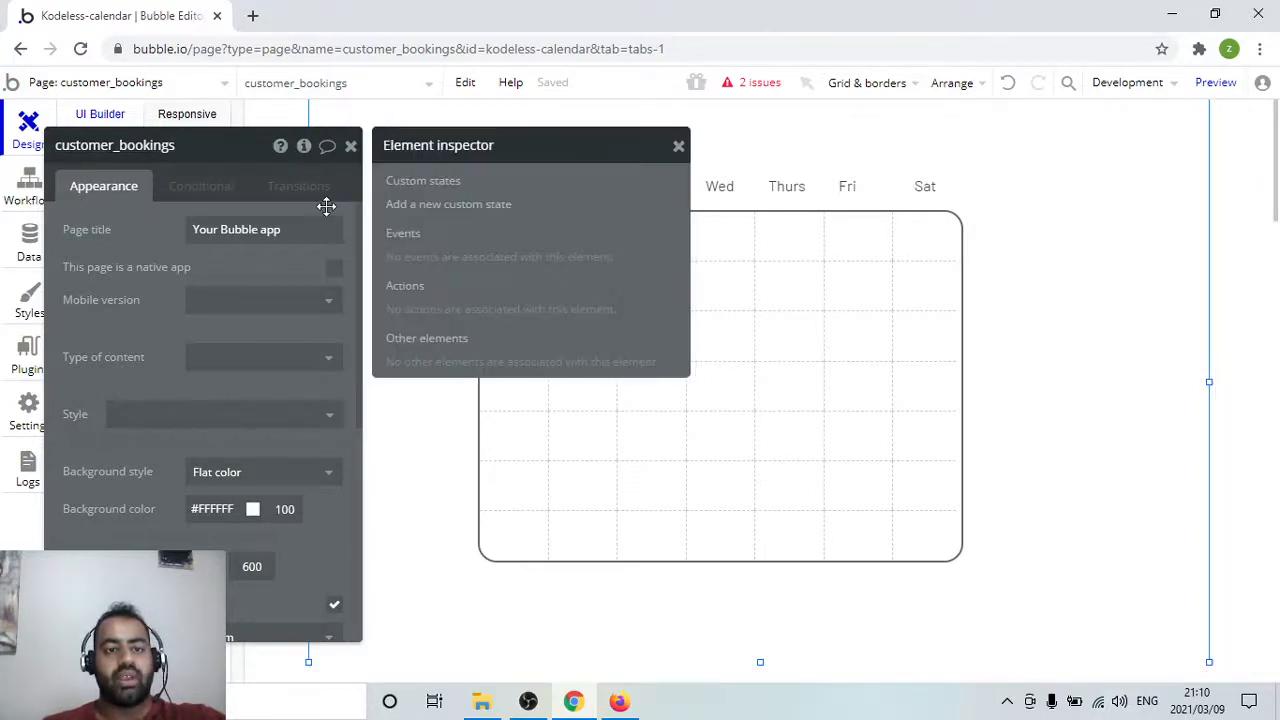
Add a custom state named date_moth of type date to the customer_bookings page
click(432, 207)
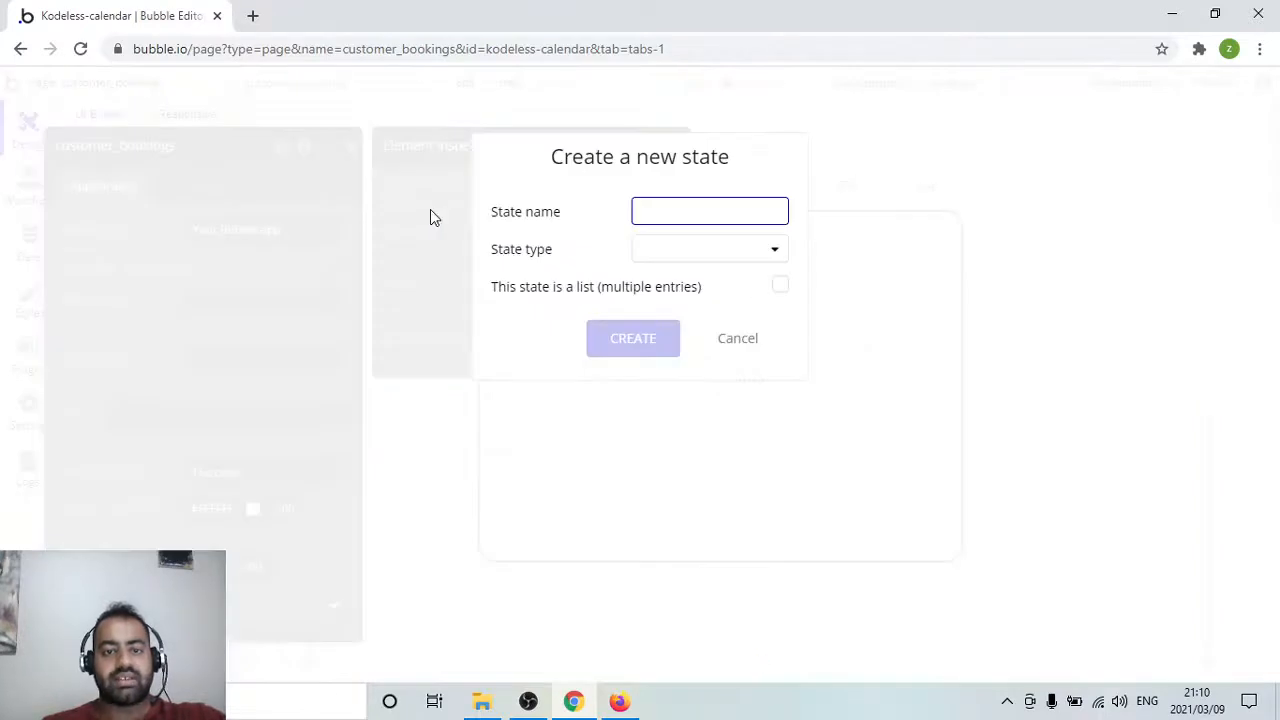
click(667, 216)
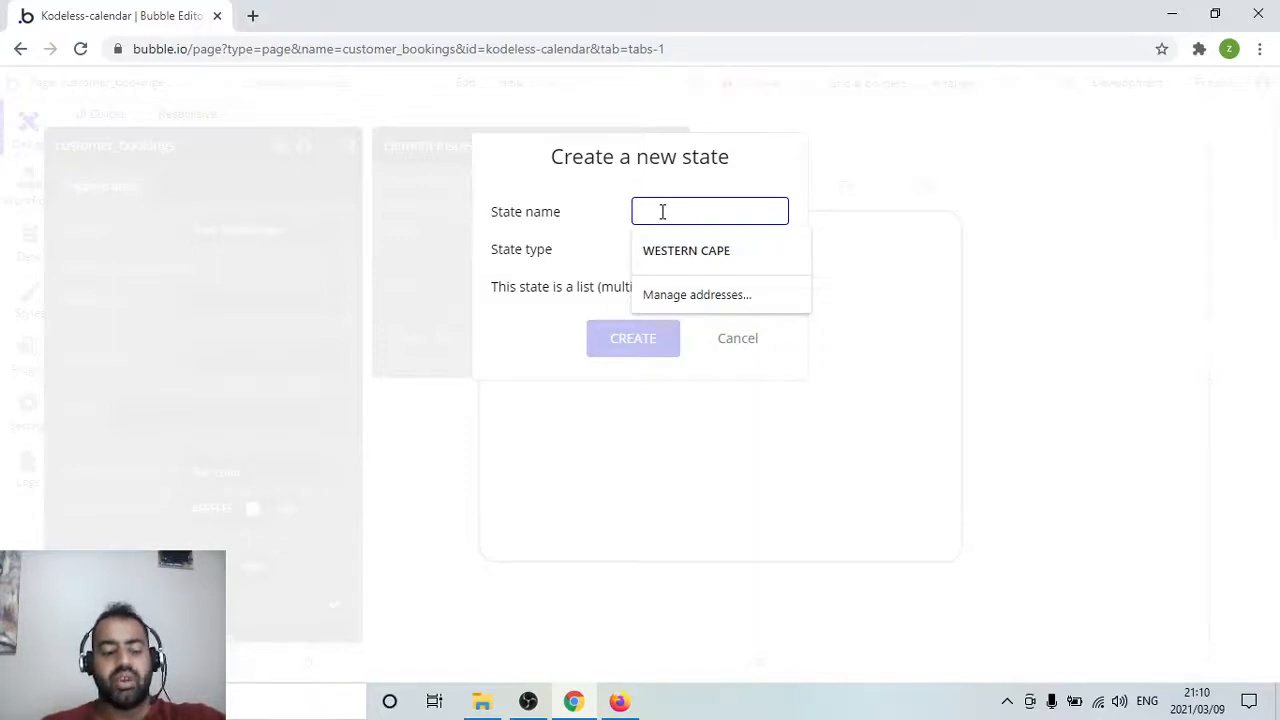
text(date_moth)
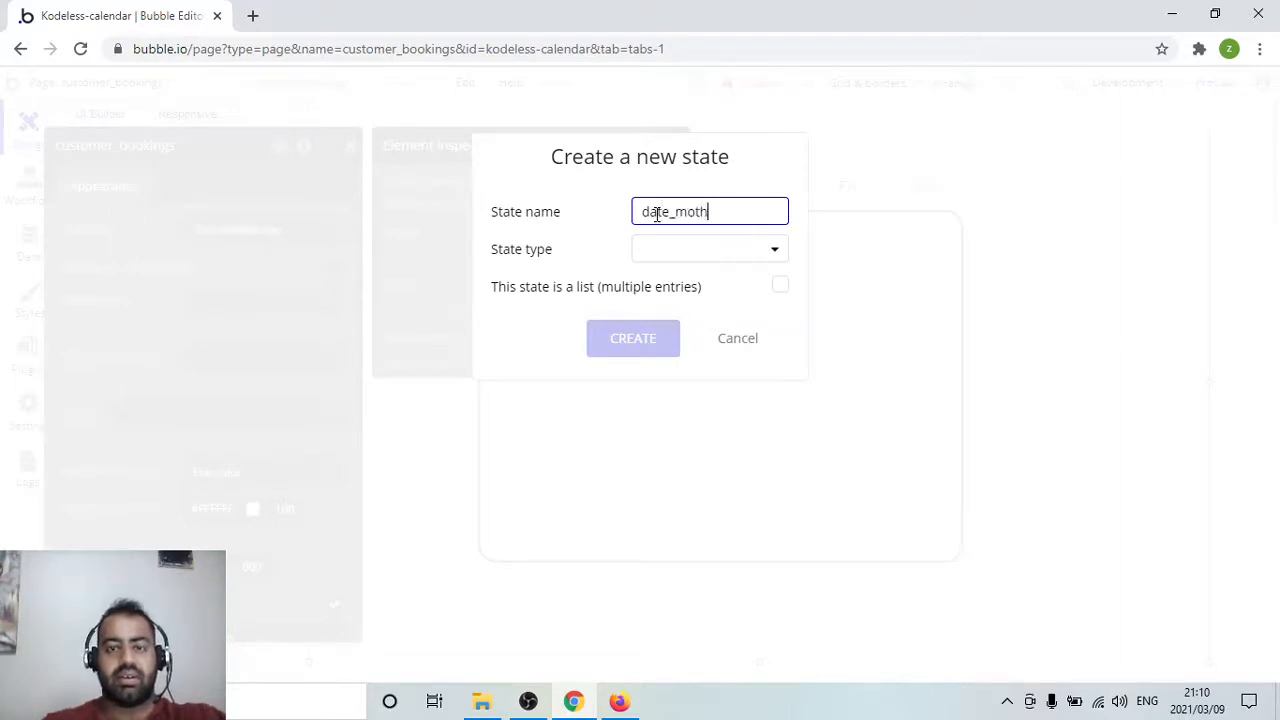
click(680, 251)
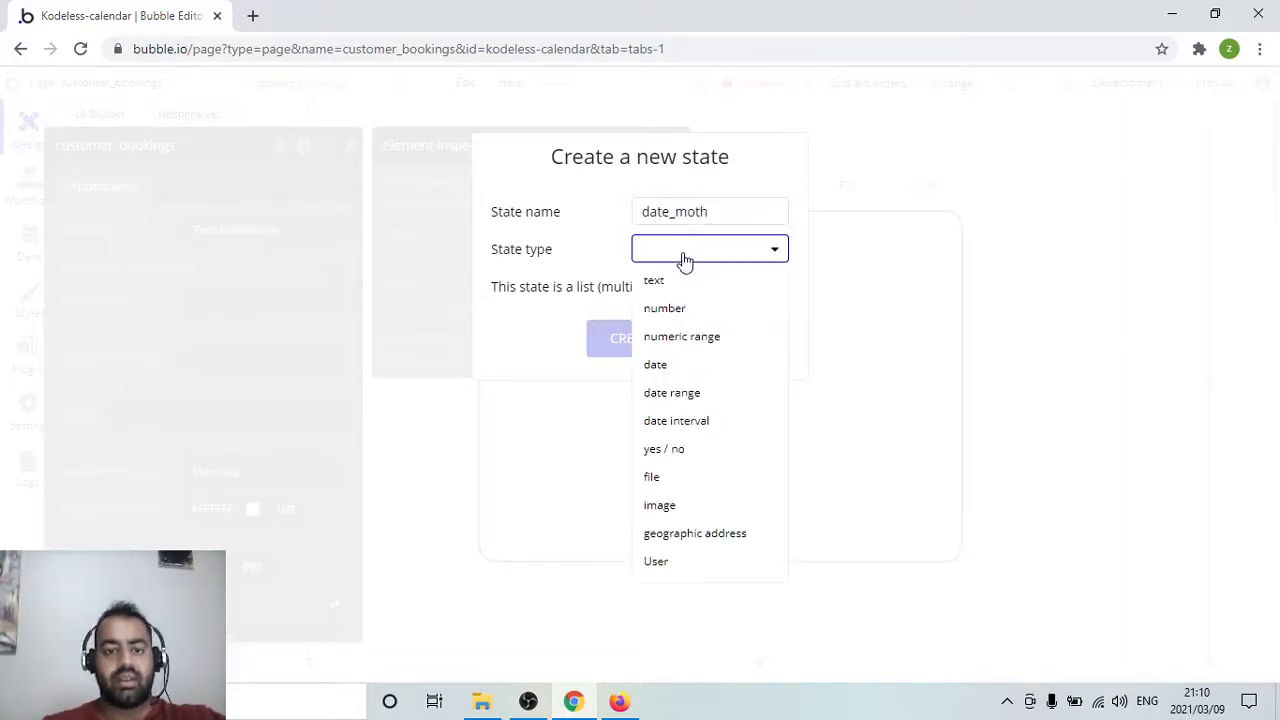
click(684, 376)
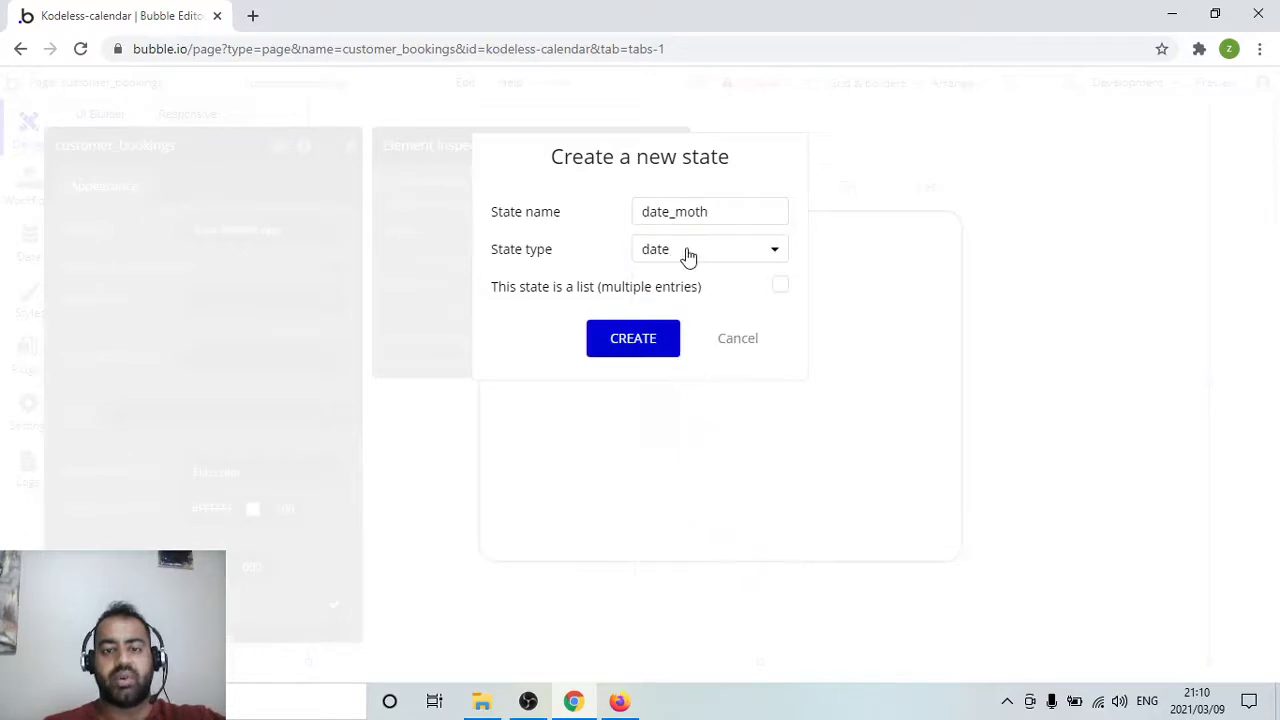
click(666, 334)
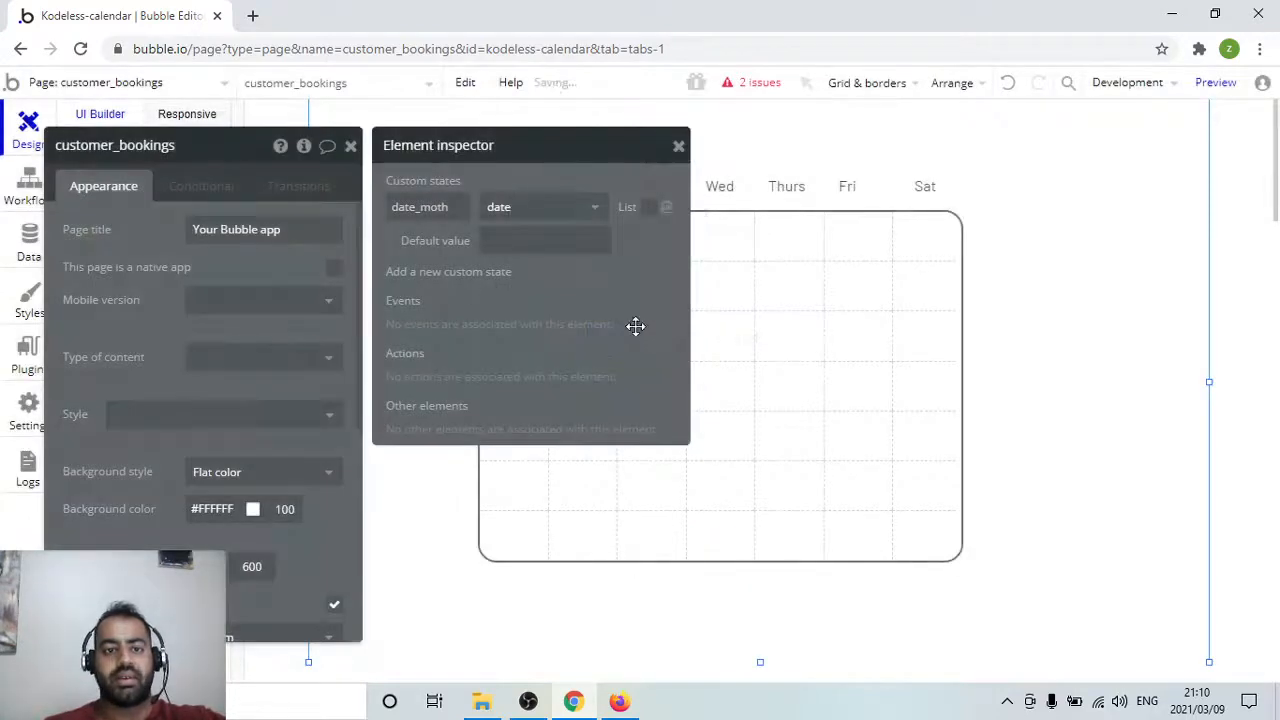
Add a second page custom state named time of type date and close the element inspector
click(457, 275)
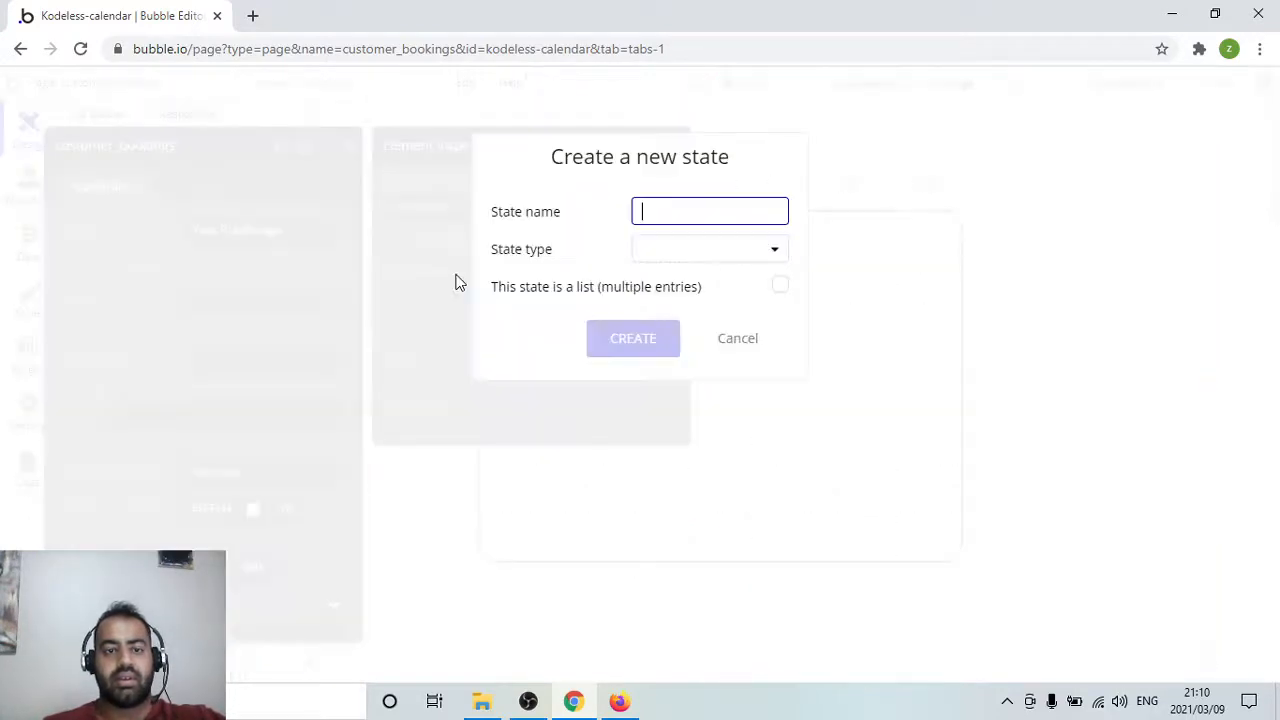
click(676, 208)
text(time)
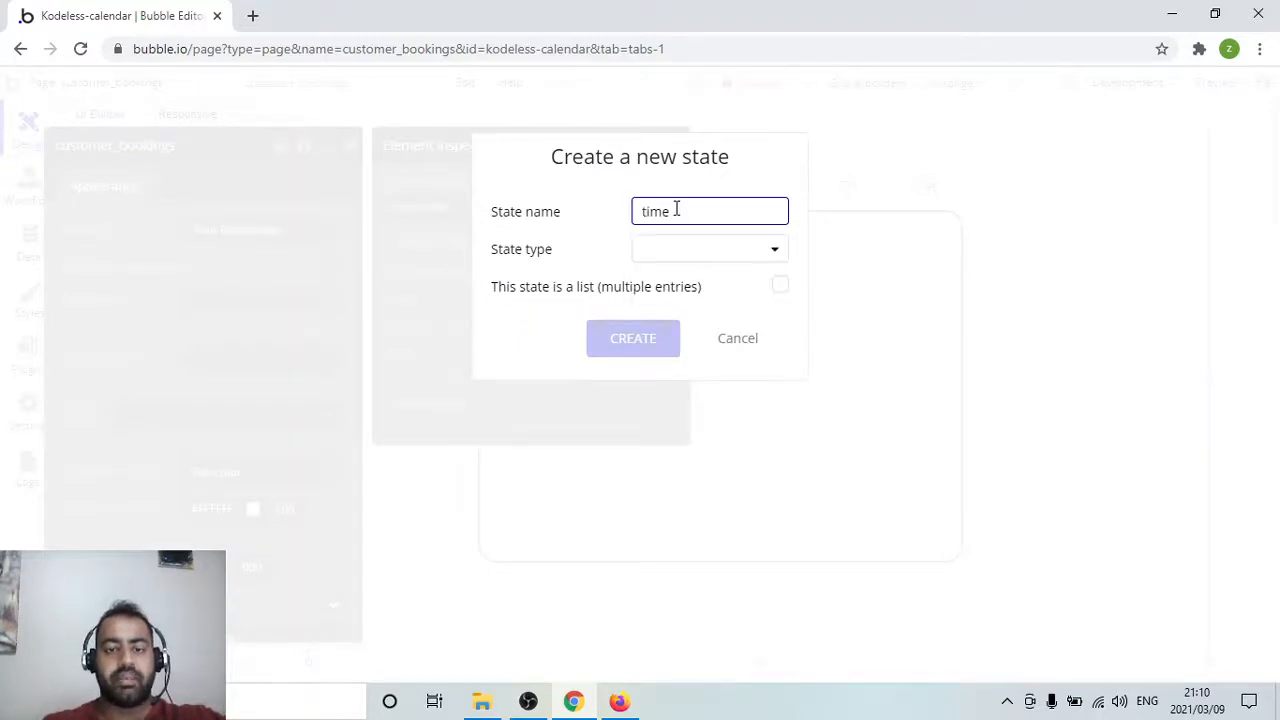
click(698, 258)
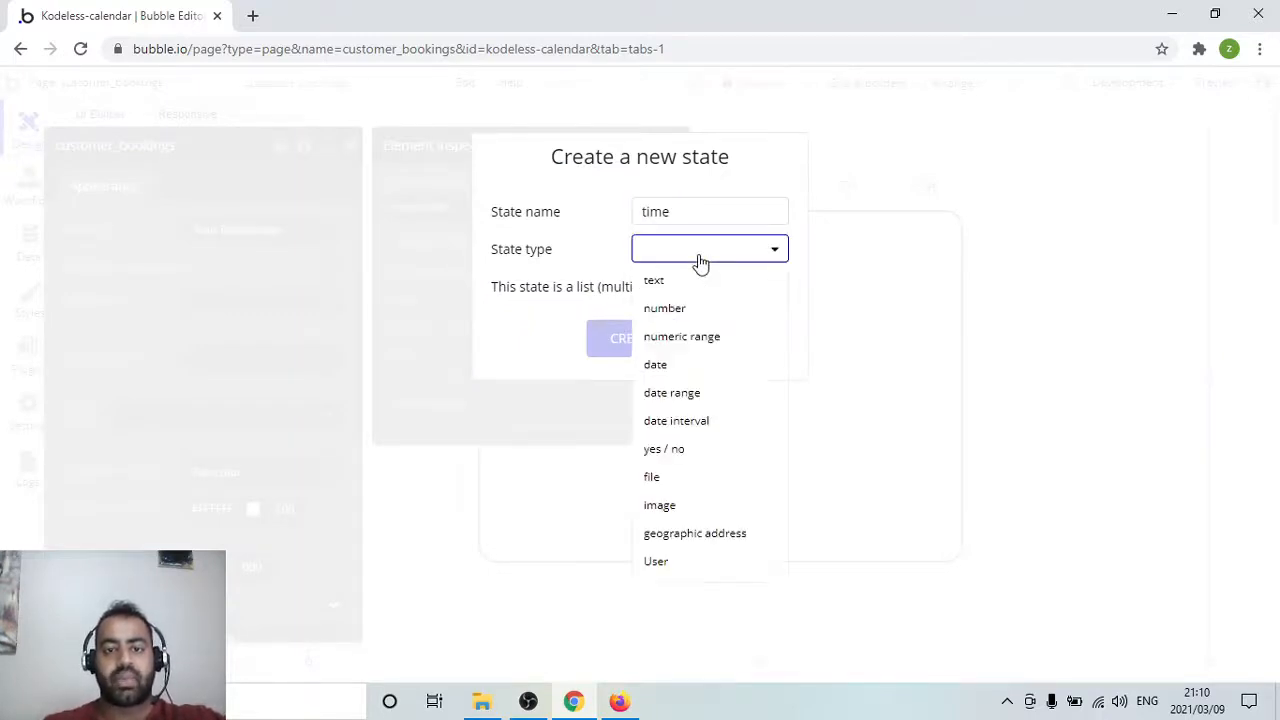
click(680, 366)
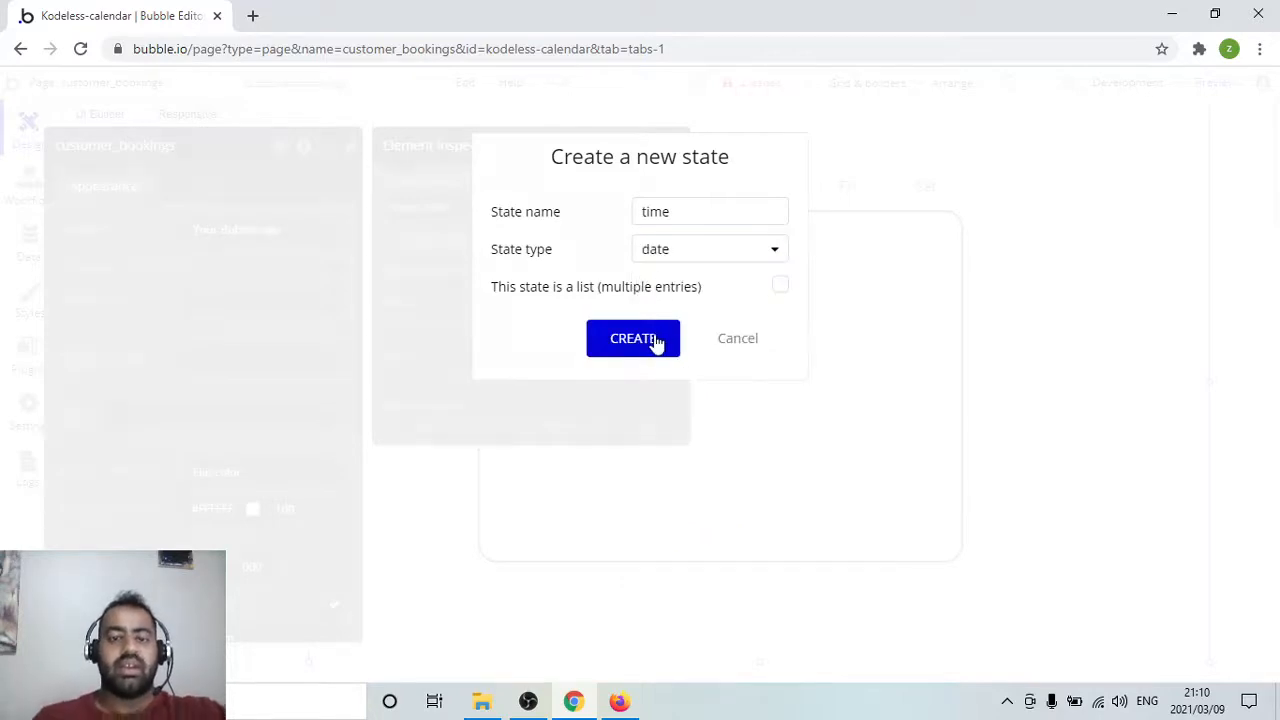
click(658, 342)
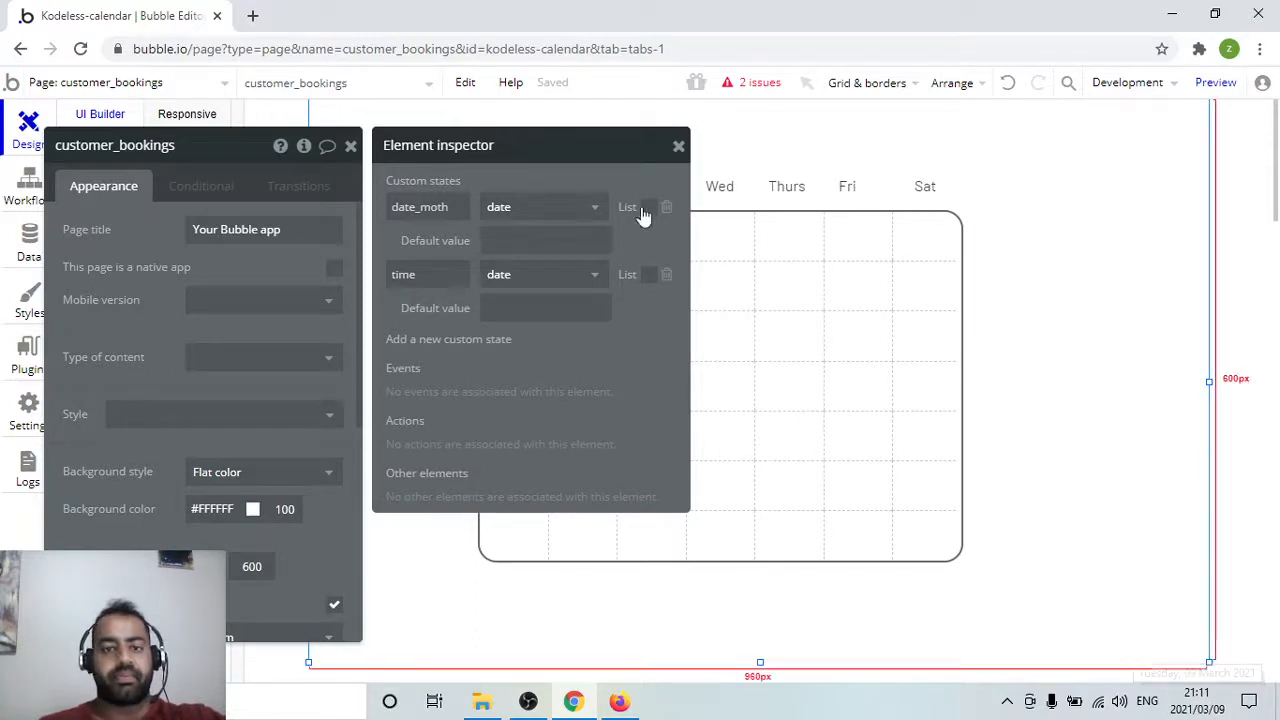
click(678, 145)
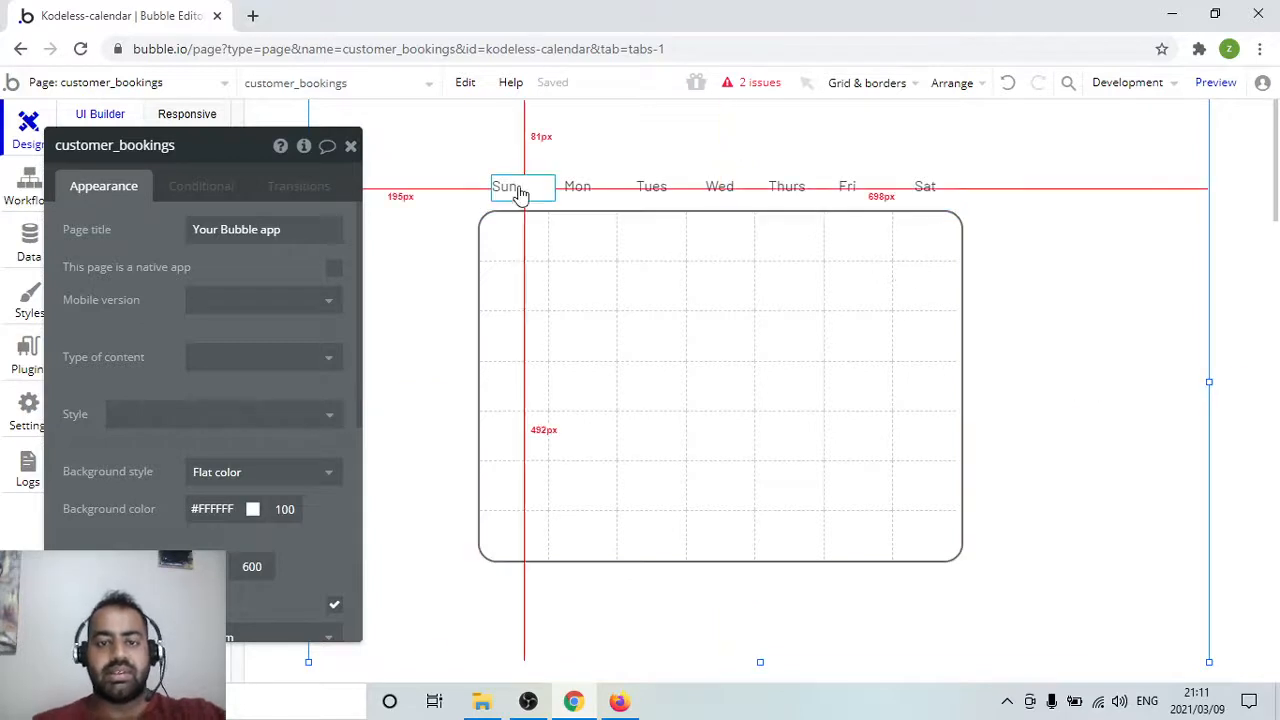
Shift the Mon through Sat weekday labels left to line up with their columns in the date repeating group
click(578, 188)
drag(578, 188, 574, 188)
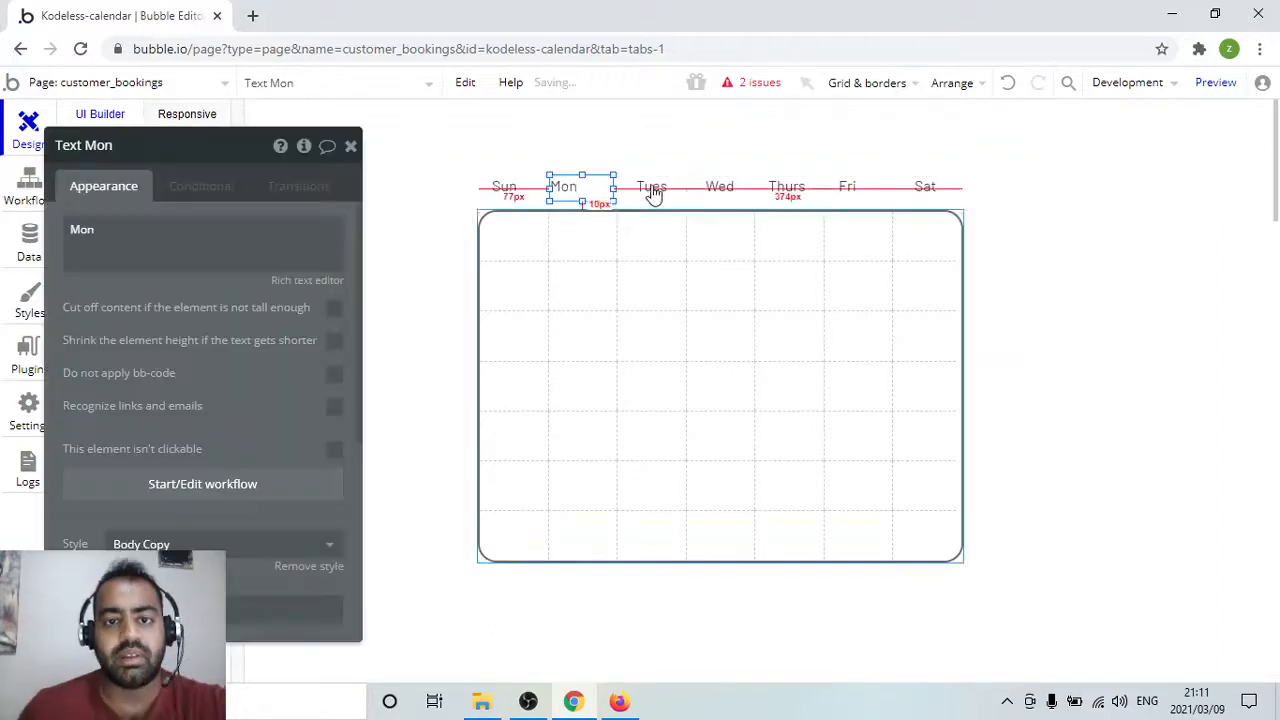
drag(656, 188, 636, 186)
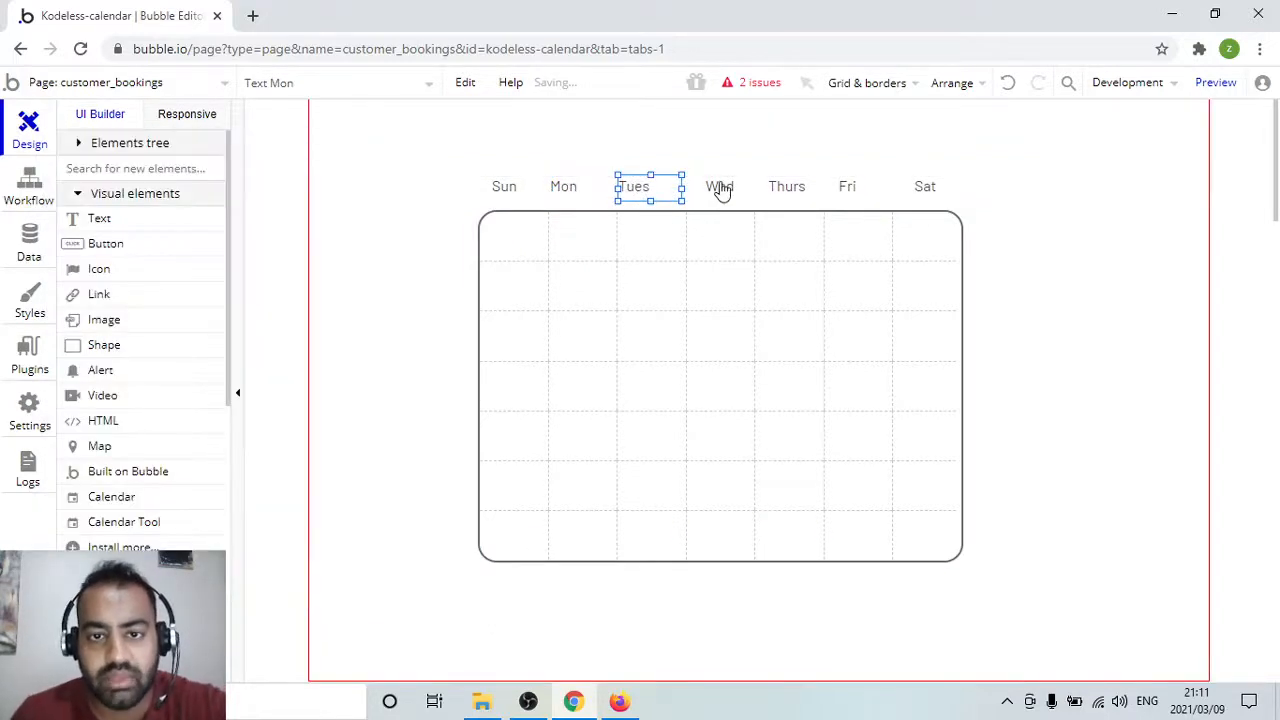
drag(720, 188, 712, 185)
drag(792, 181, 846, 188)
drag(927, 187, 910, 186)
click(1022, 237)
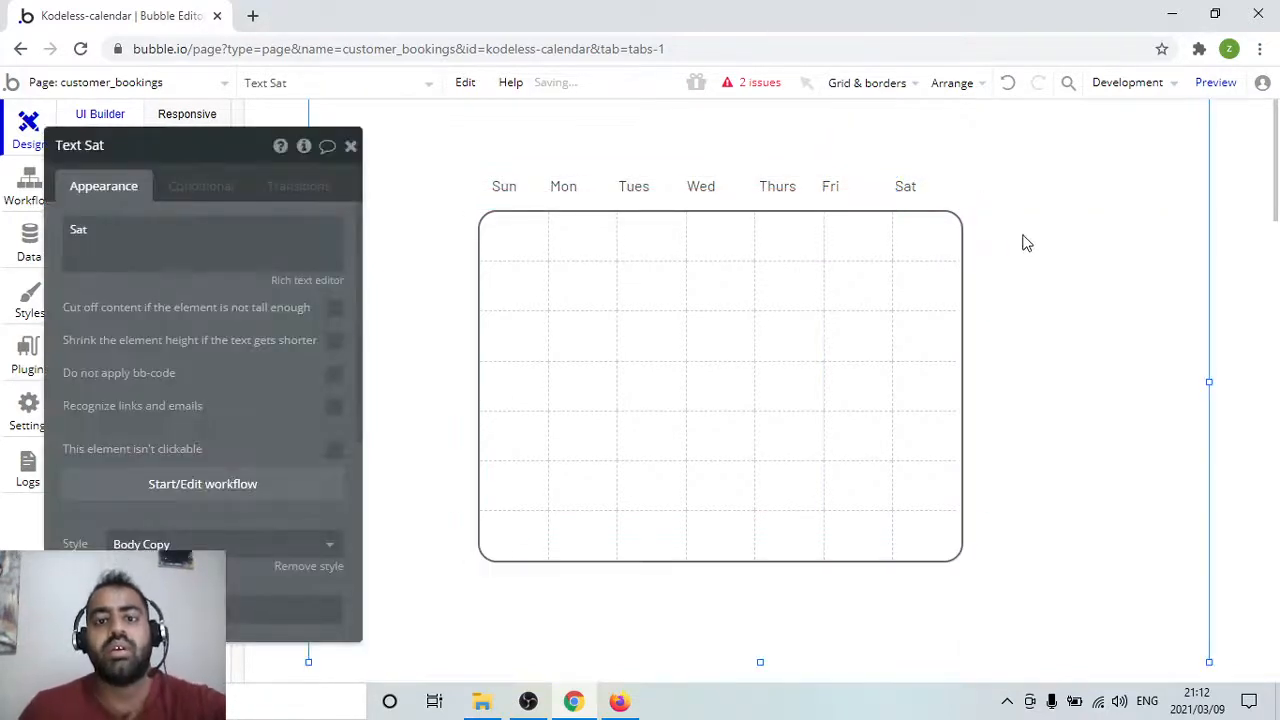
Nudge the Fri label slightly right to the start of its column and deselect it
click(822, 185)
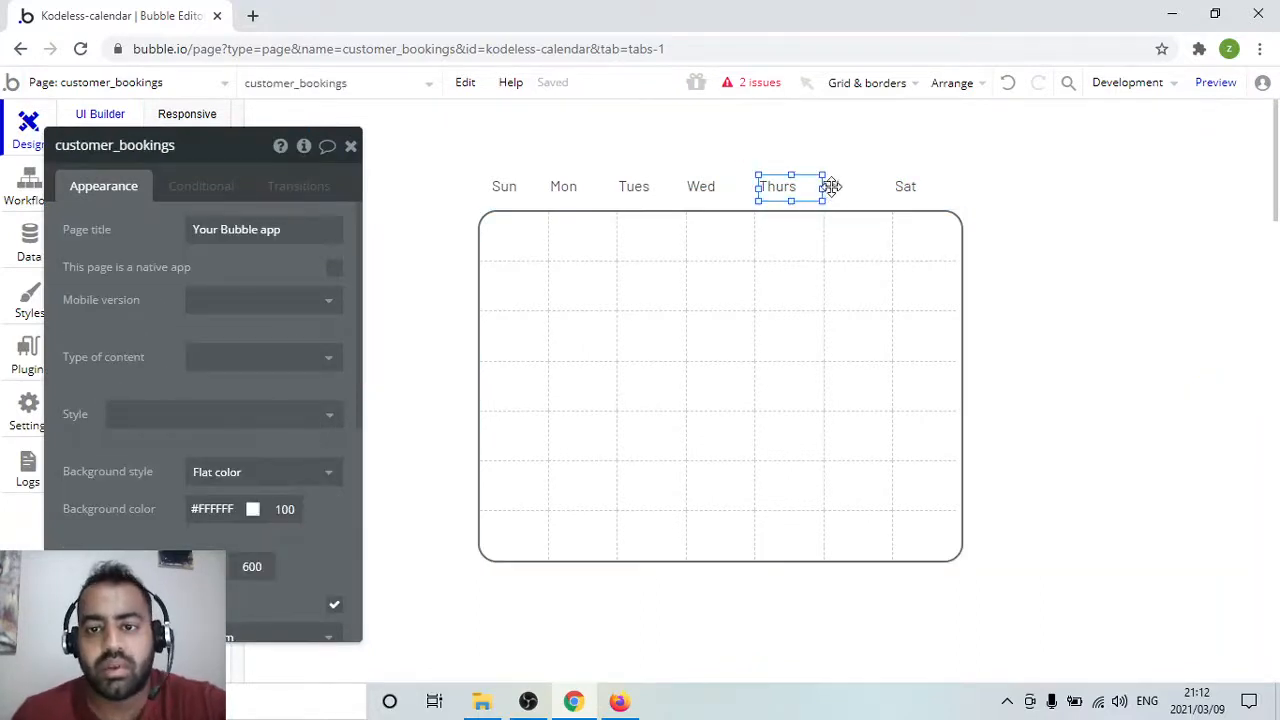
click(840, 192)
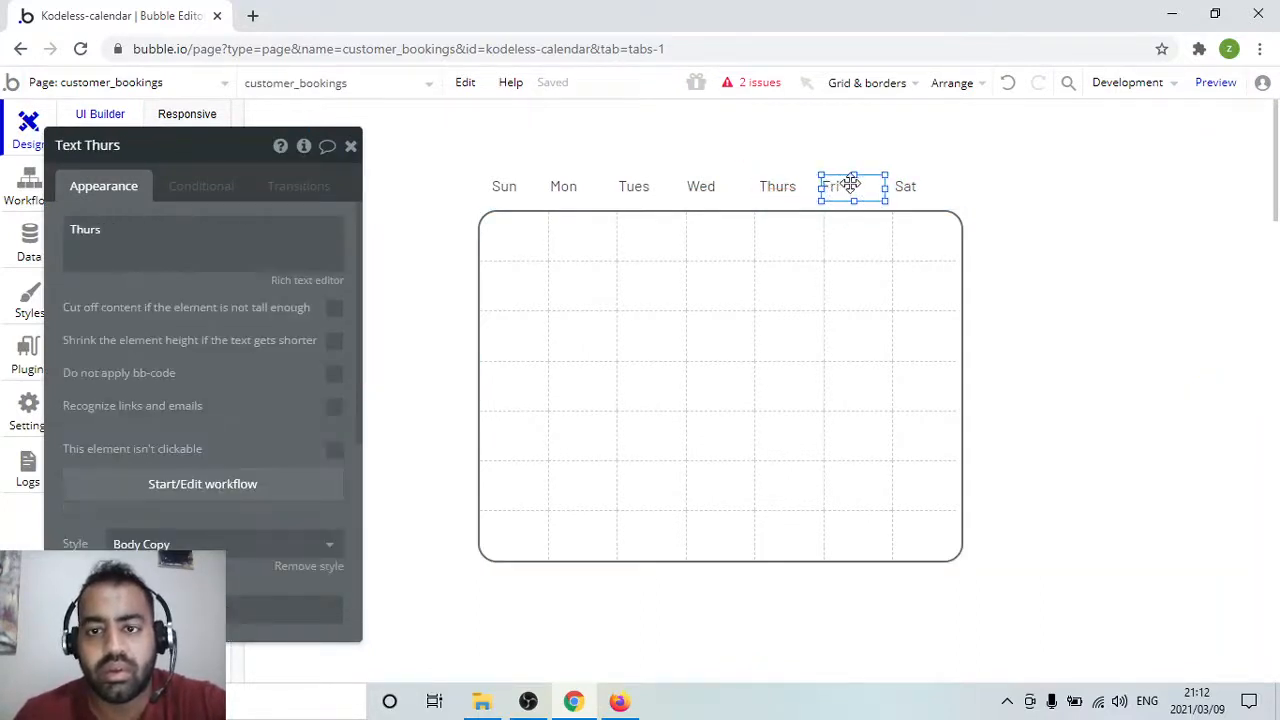
drag(856, 180, 851, 180)
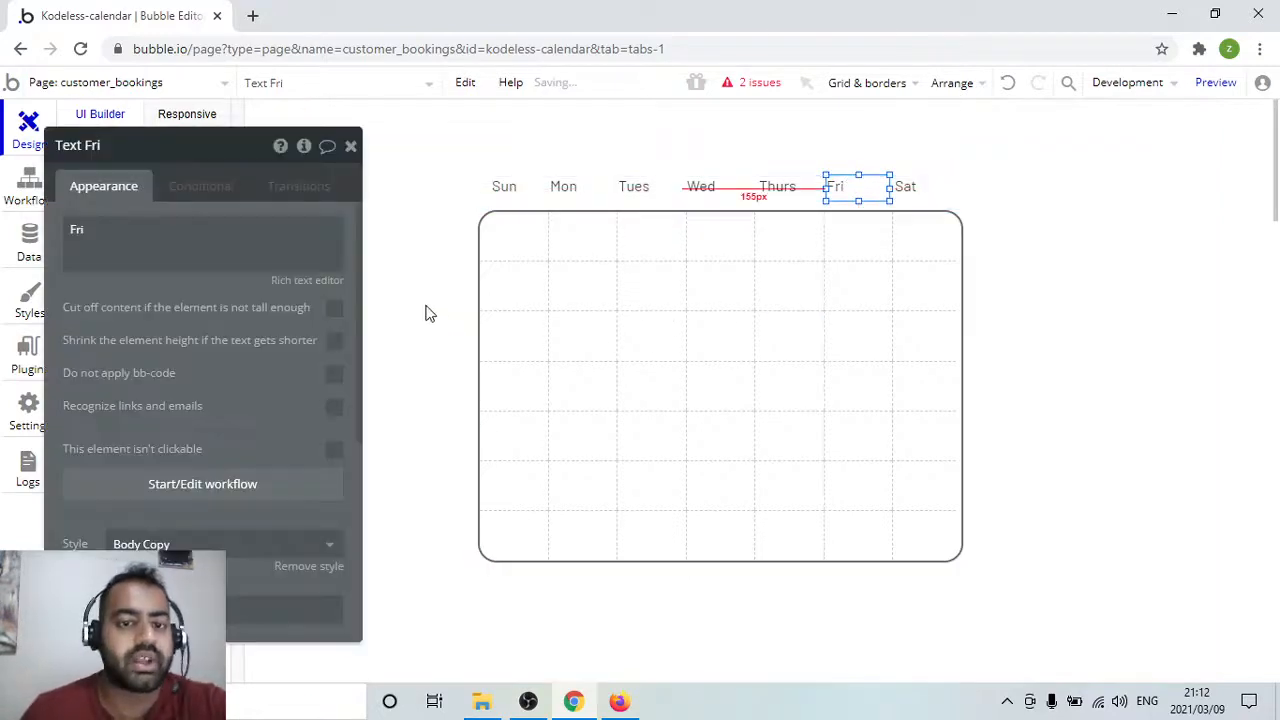
click(428, 309)
Set the Calendar Tool element's Month Date to customer_bookings's date_moth
drag(220, 155, 334, 304)
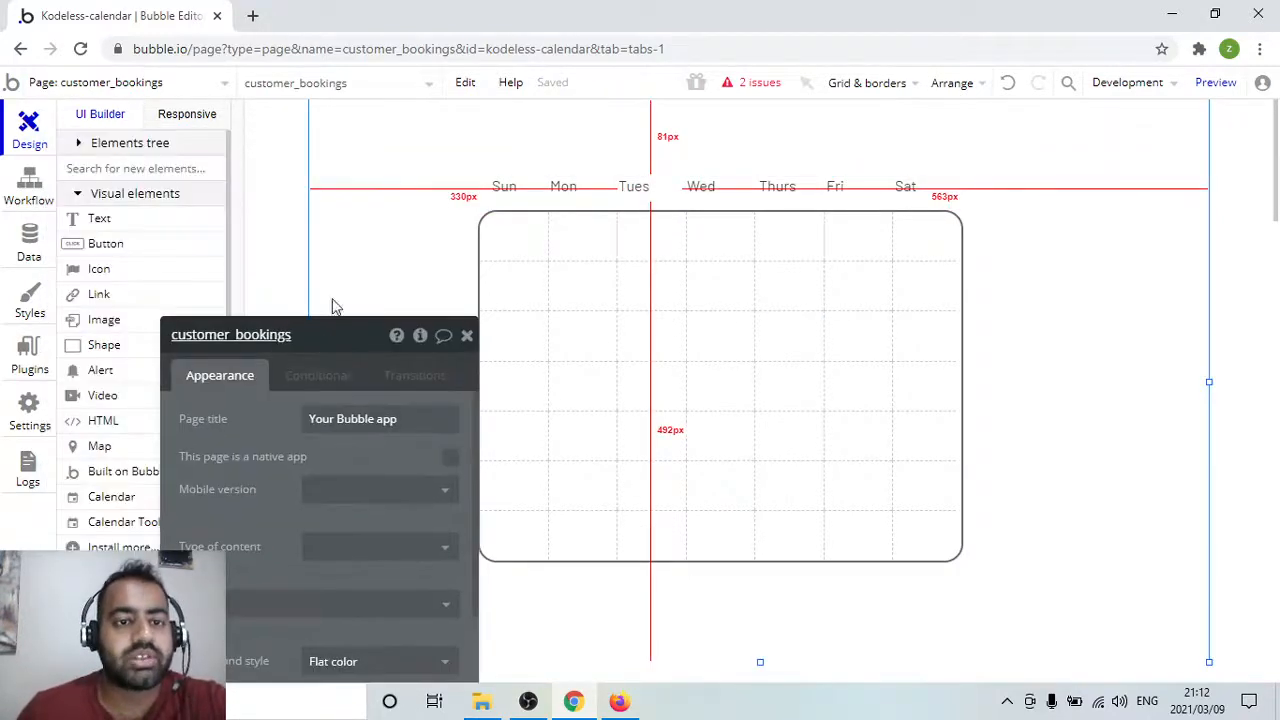
drag(418, 215, 322, 126)
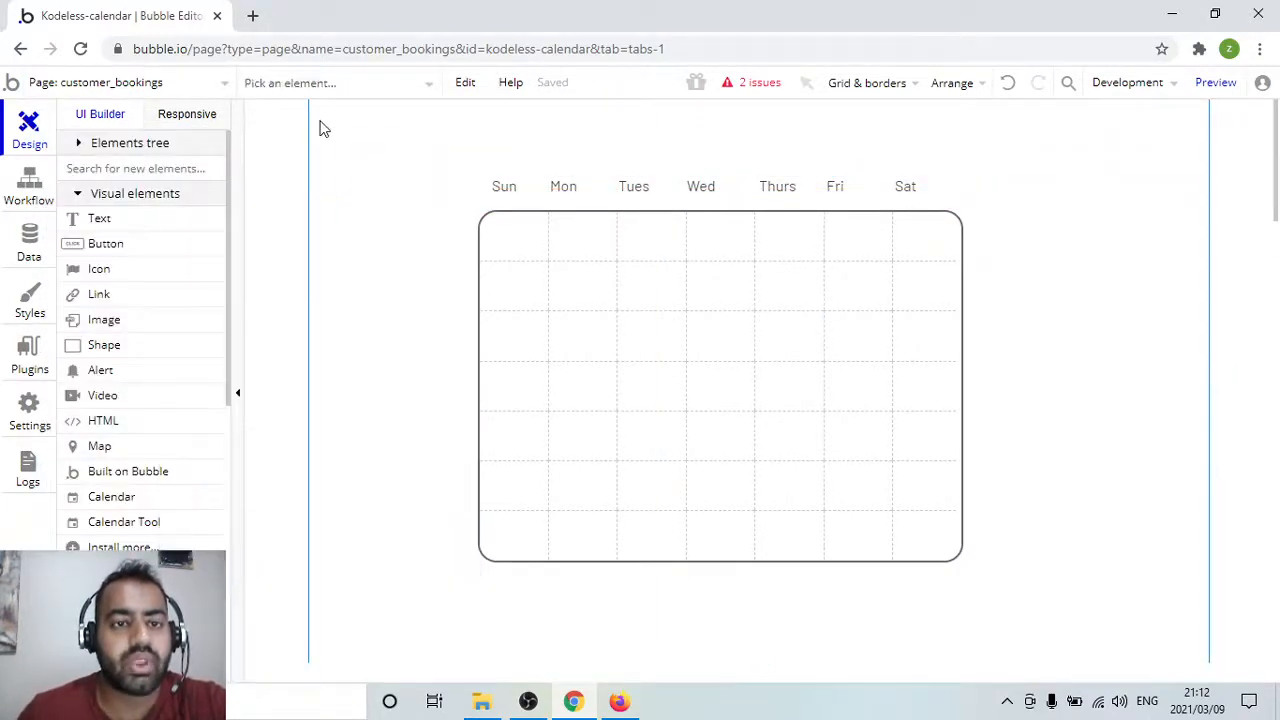
drag(441, 232, 306, 101)
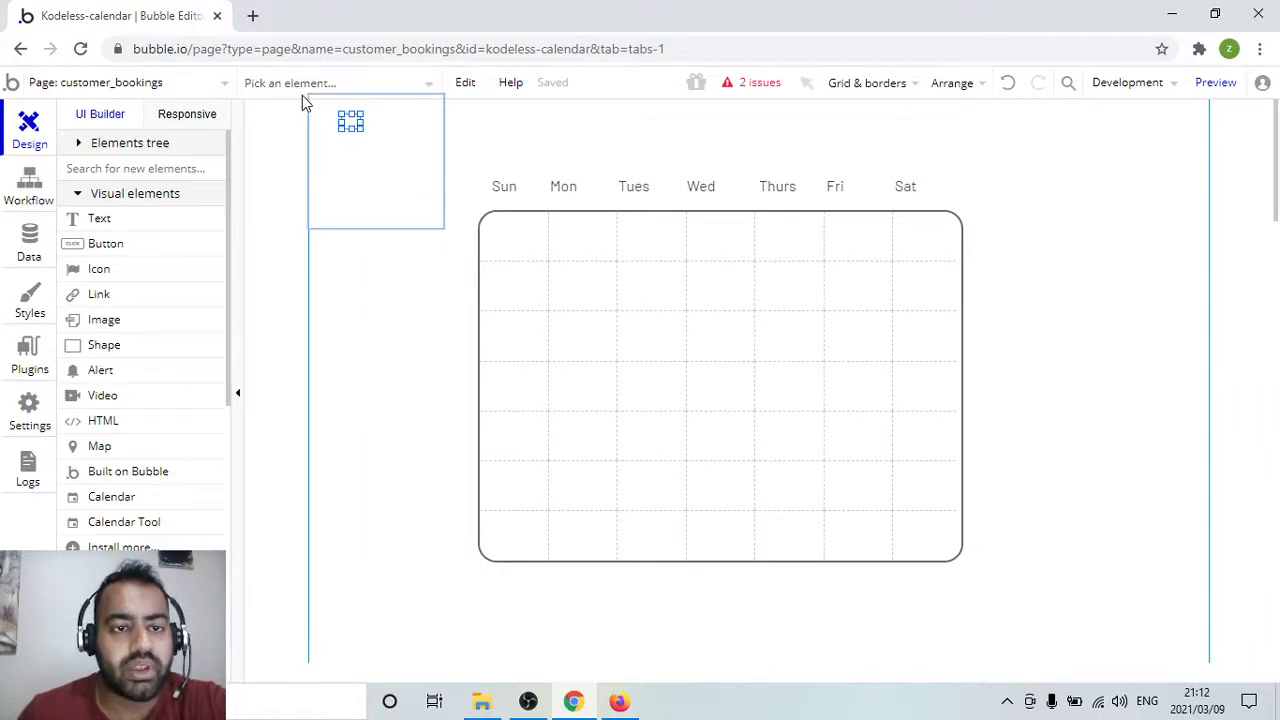
click(361, 184)
click(352, 121)
click(432, 85)
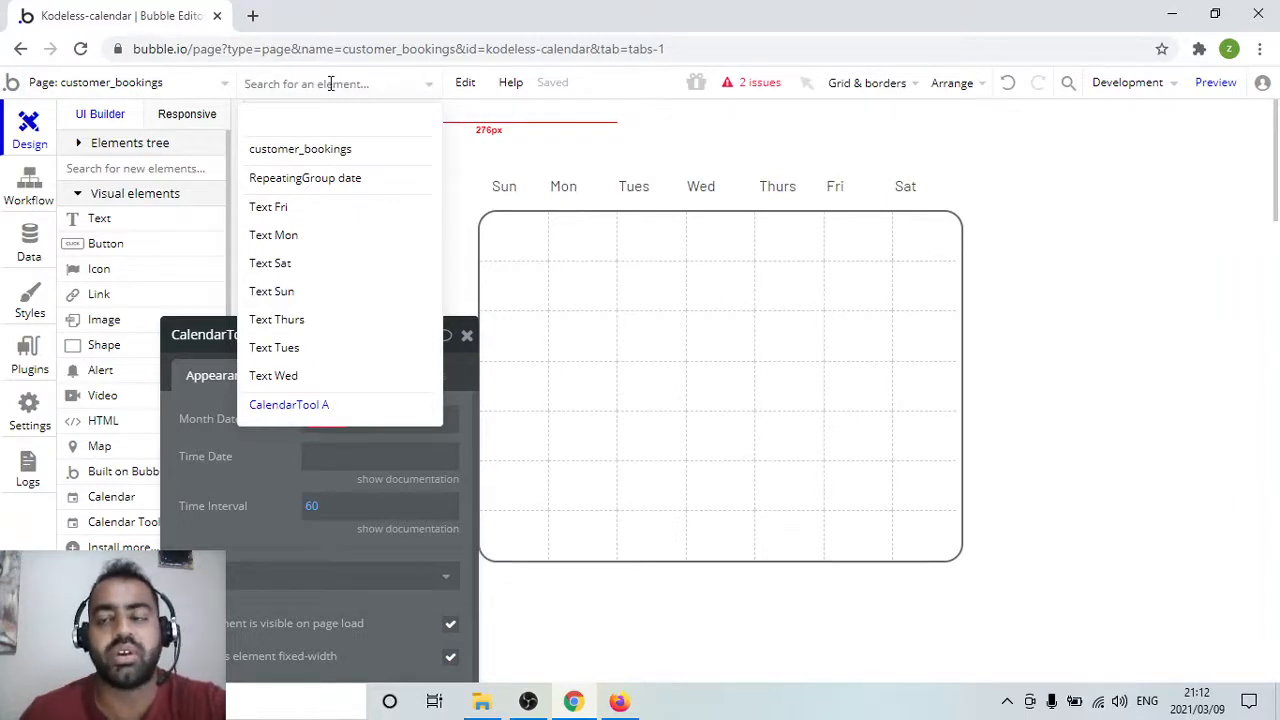
click(296, 408)
drag(335, 342, 317, 134)
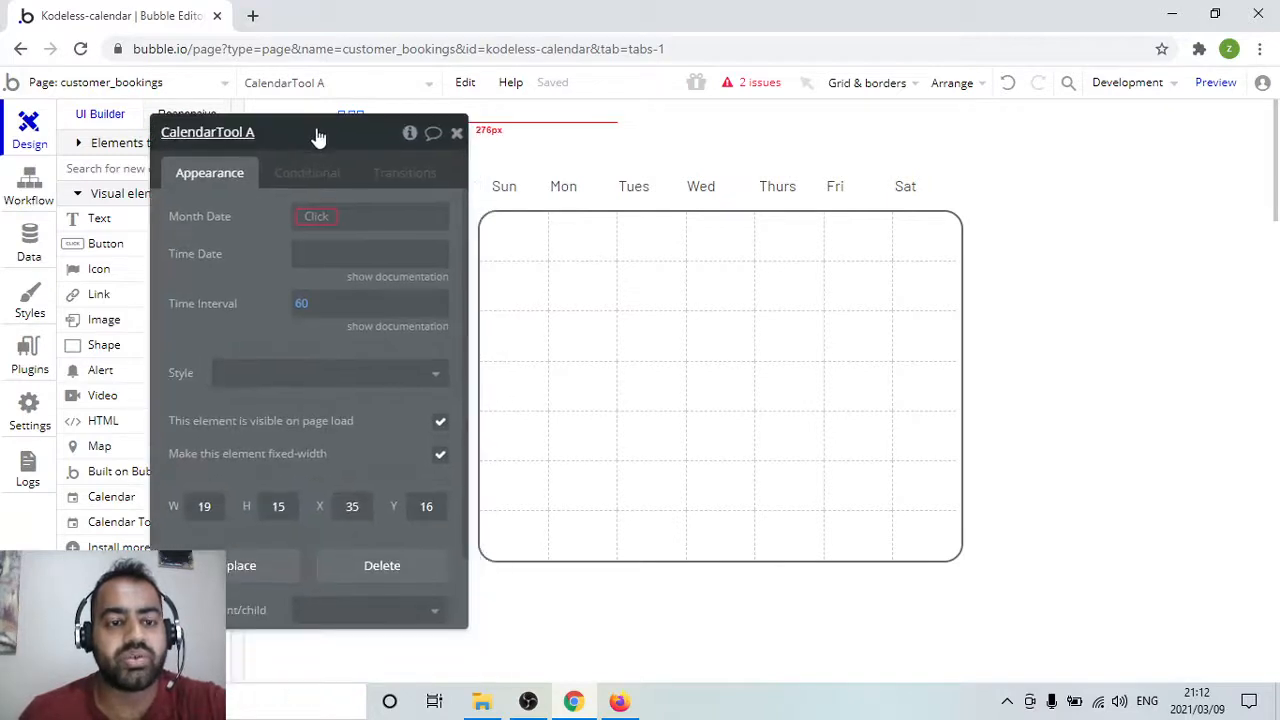
click(311, 216)
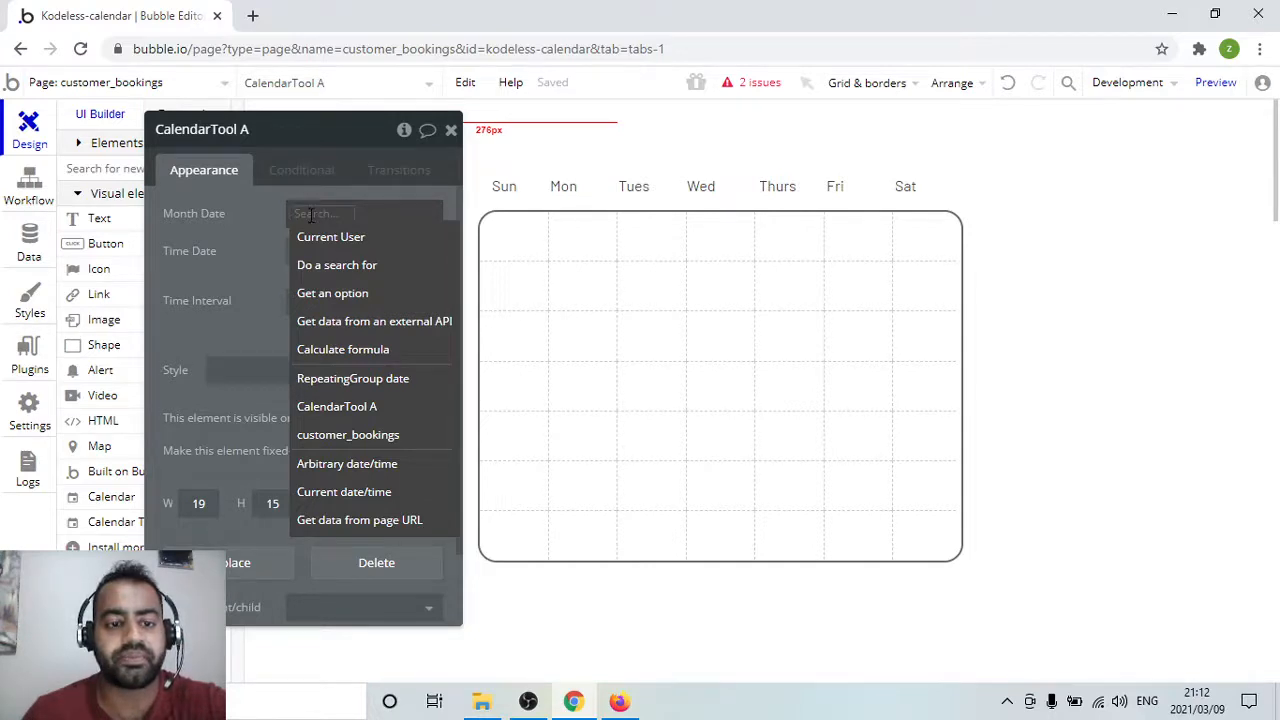
click(426, 435)
click(406, 215)
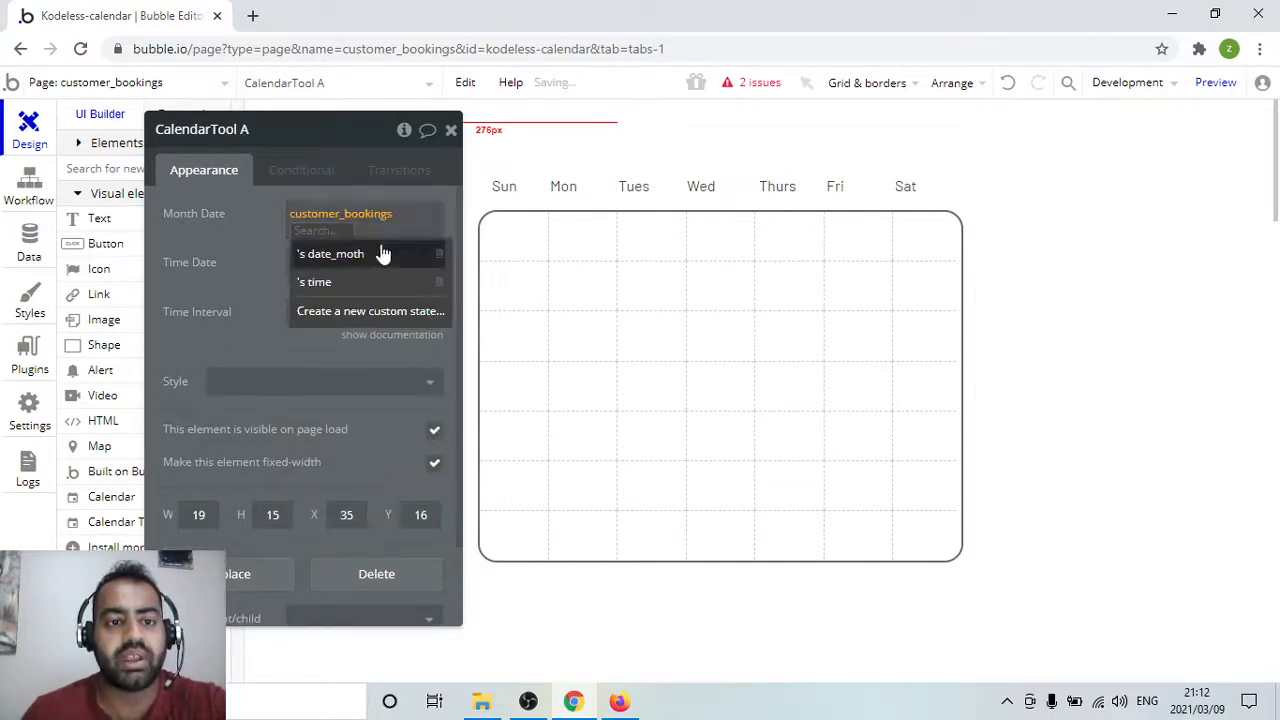
click(378, 252)
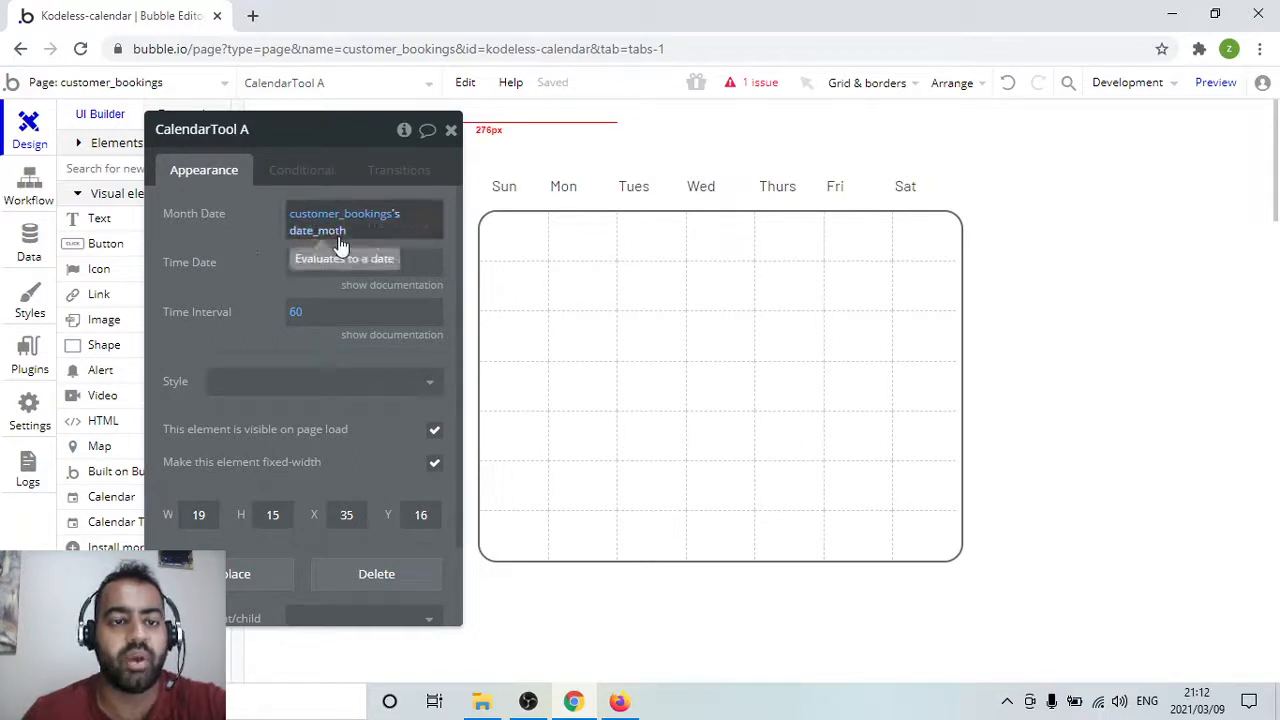
Set the Calendar Tool element's Time Date to the dynamic value customer_bookings's time
click(327, 265)
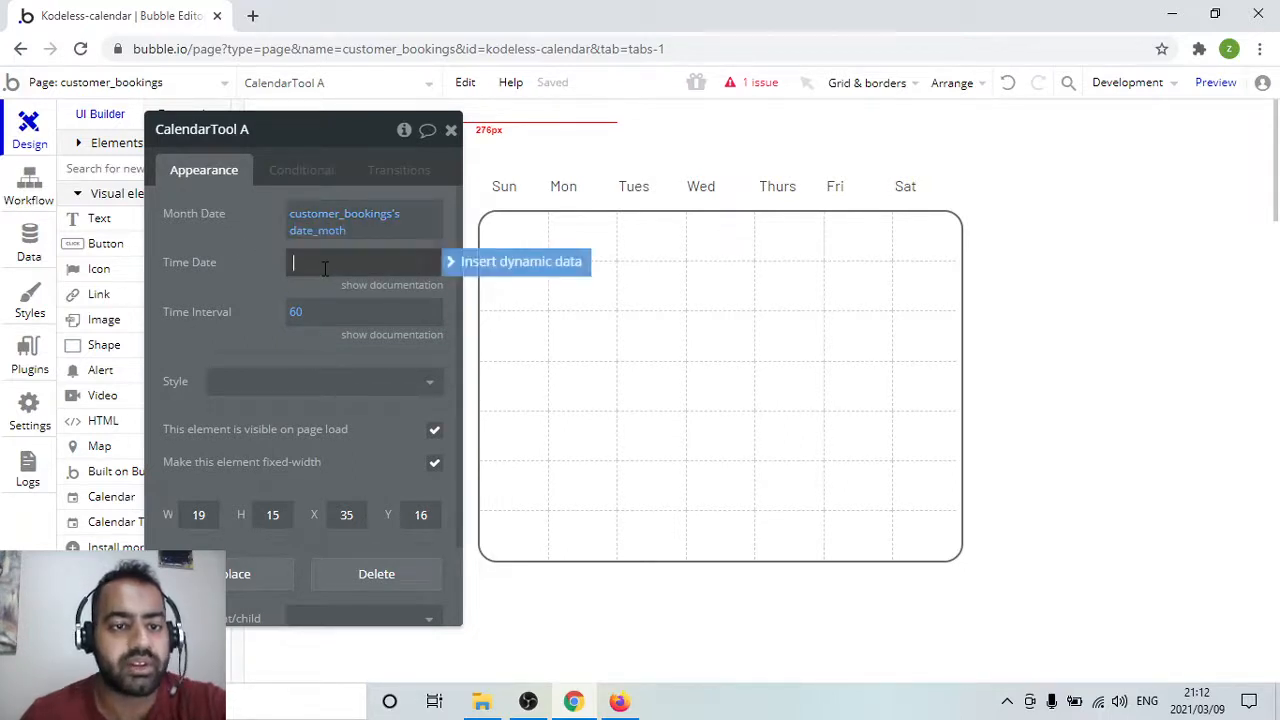
click(516, 266)
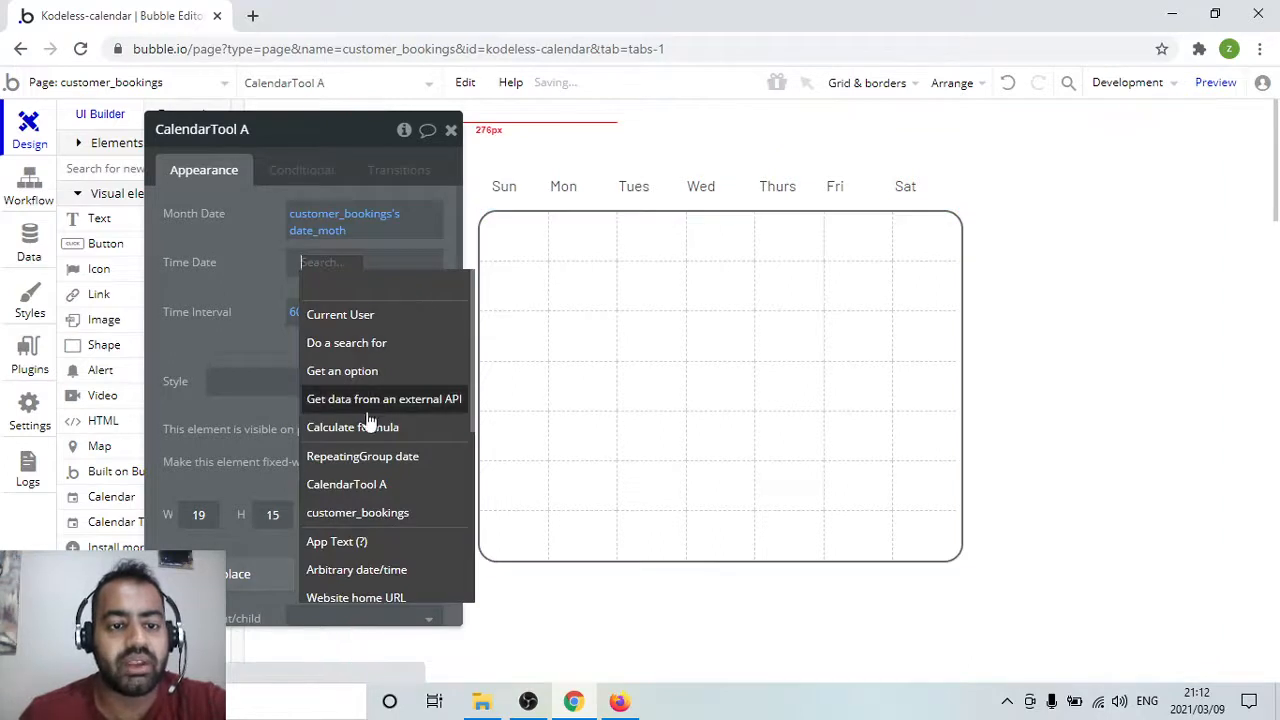
click(400, 516)
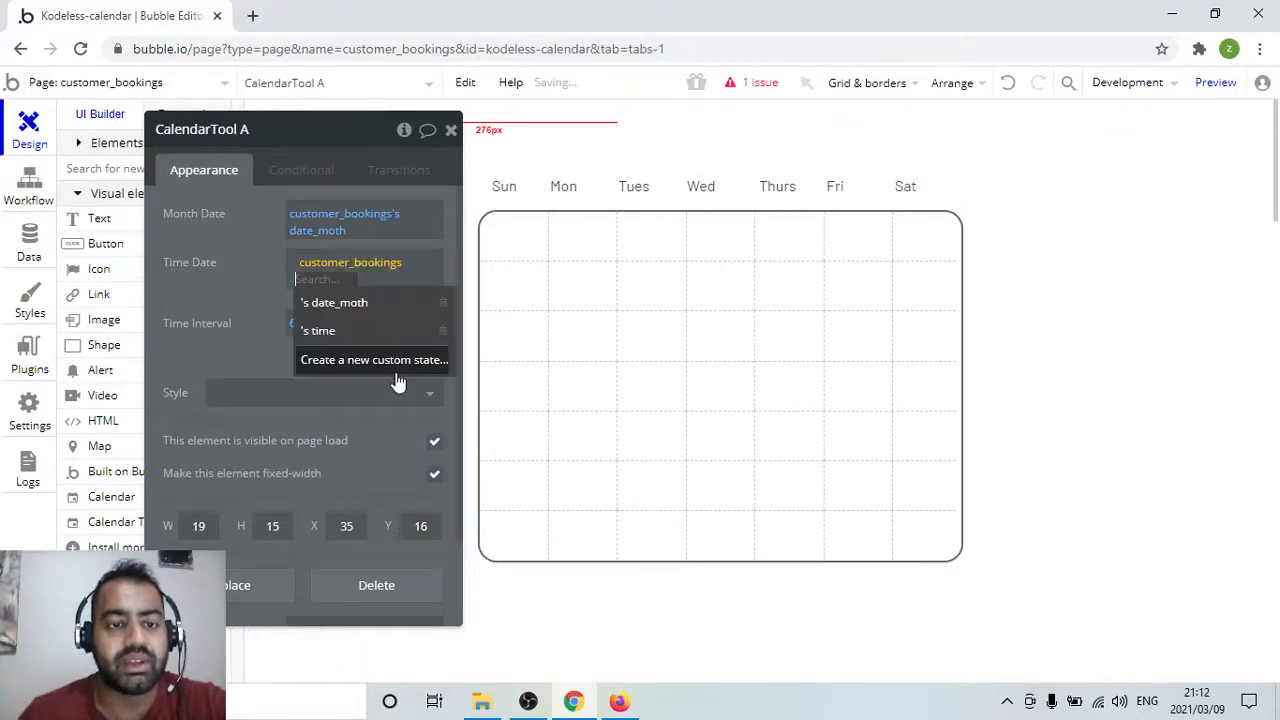
click(352, 331)
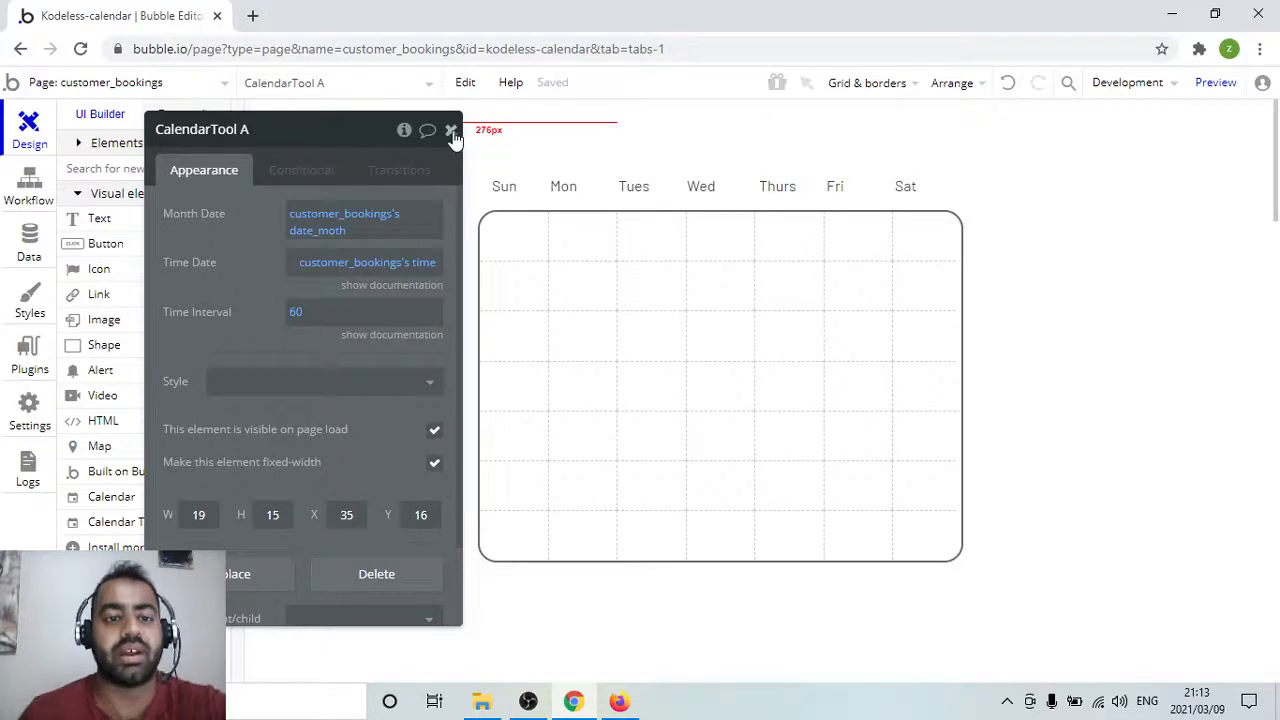
scroll(400, 314, down, 1)
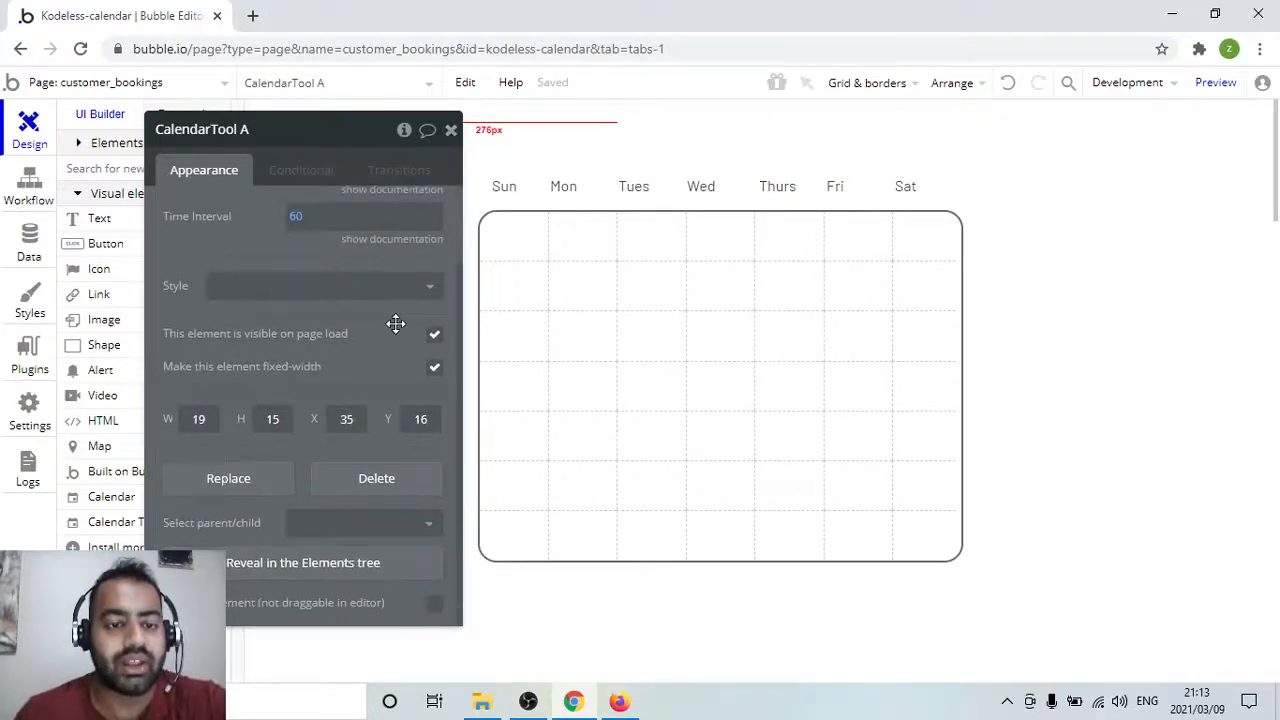
scroll(400, 330, up, 1)
click(306, 170)
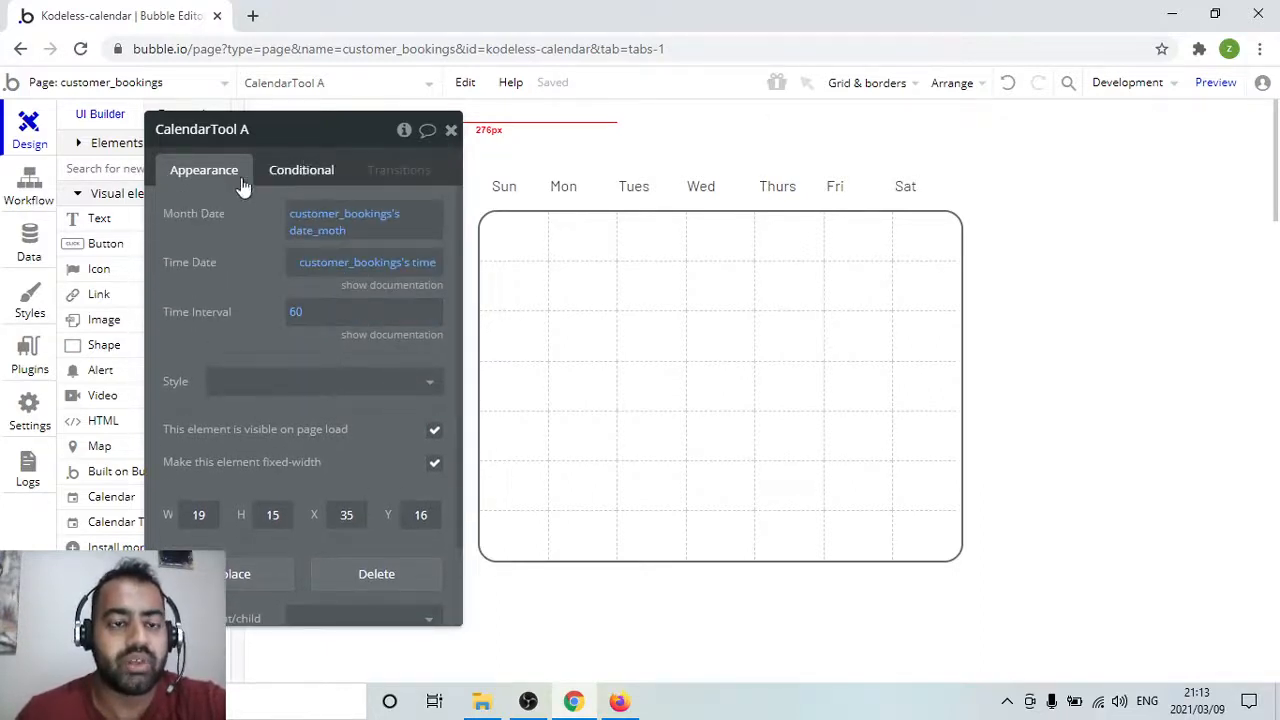
Shrink the Calendar Tool element to about 14 by 14 px and reopen its property editor
click(694, 130)
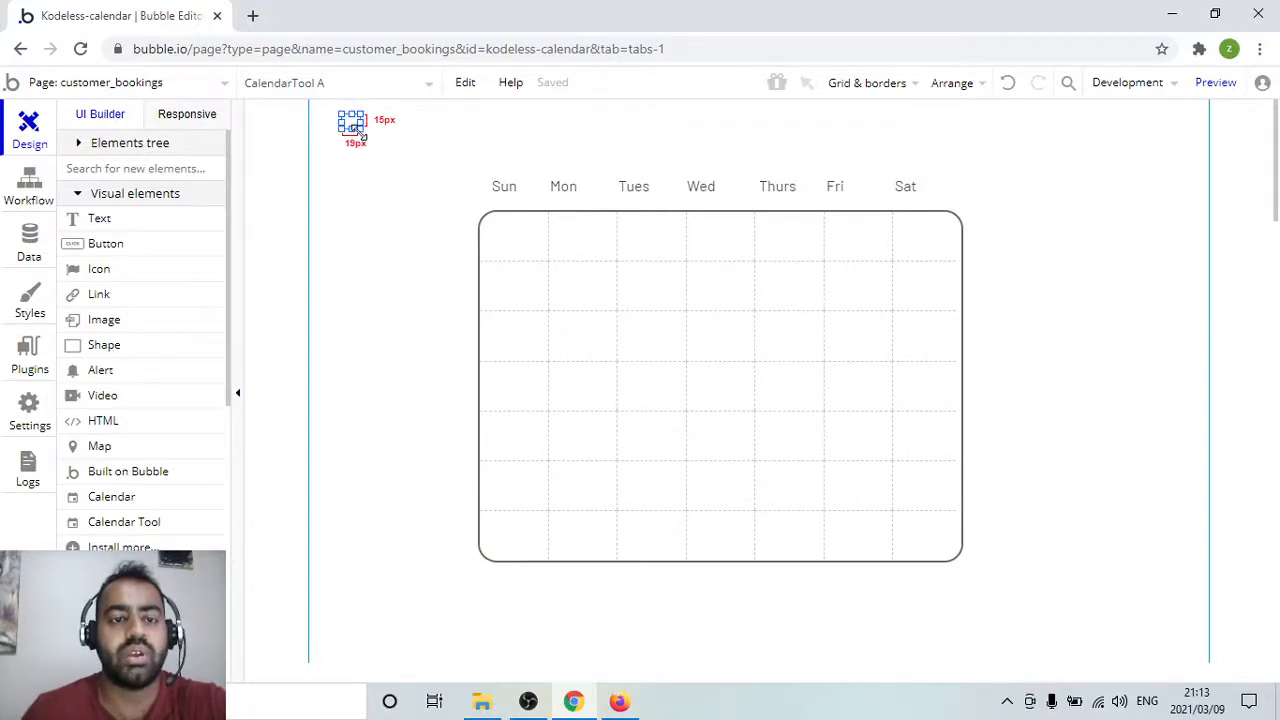
drag(360, 133, 355, 131)
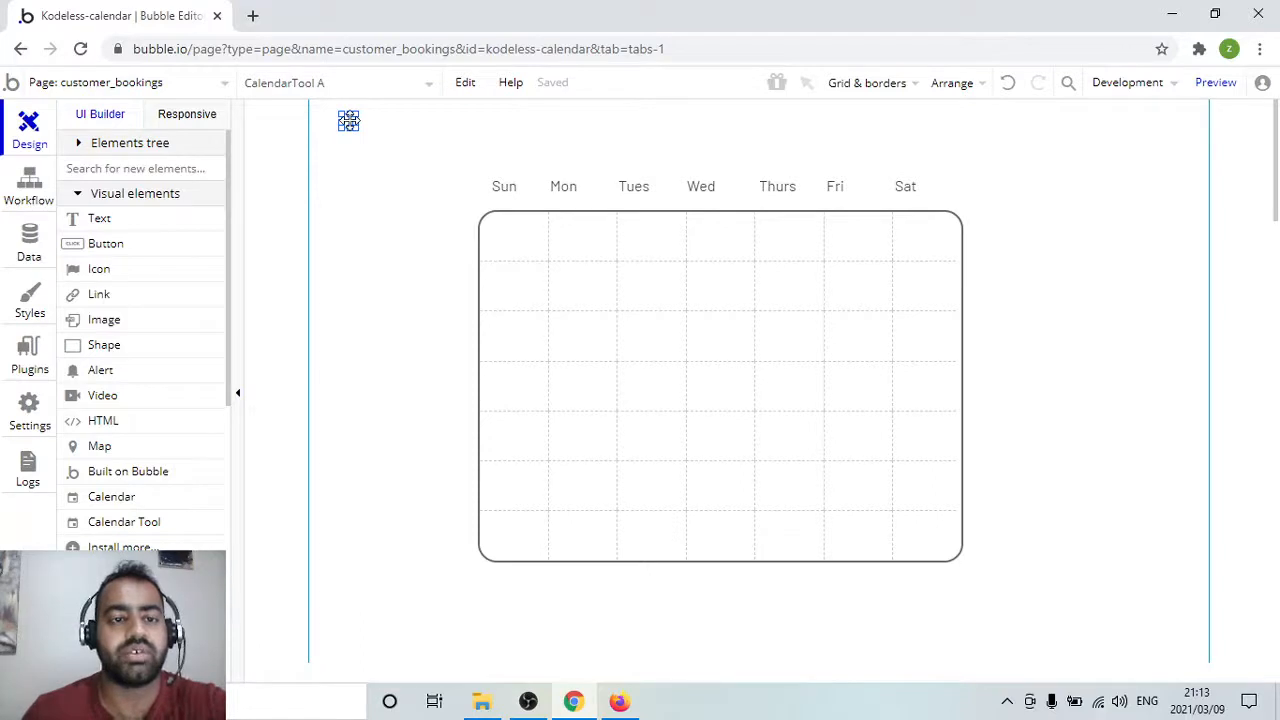
double_click(352, 126)
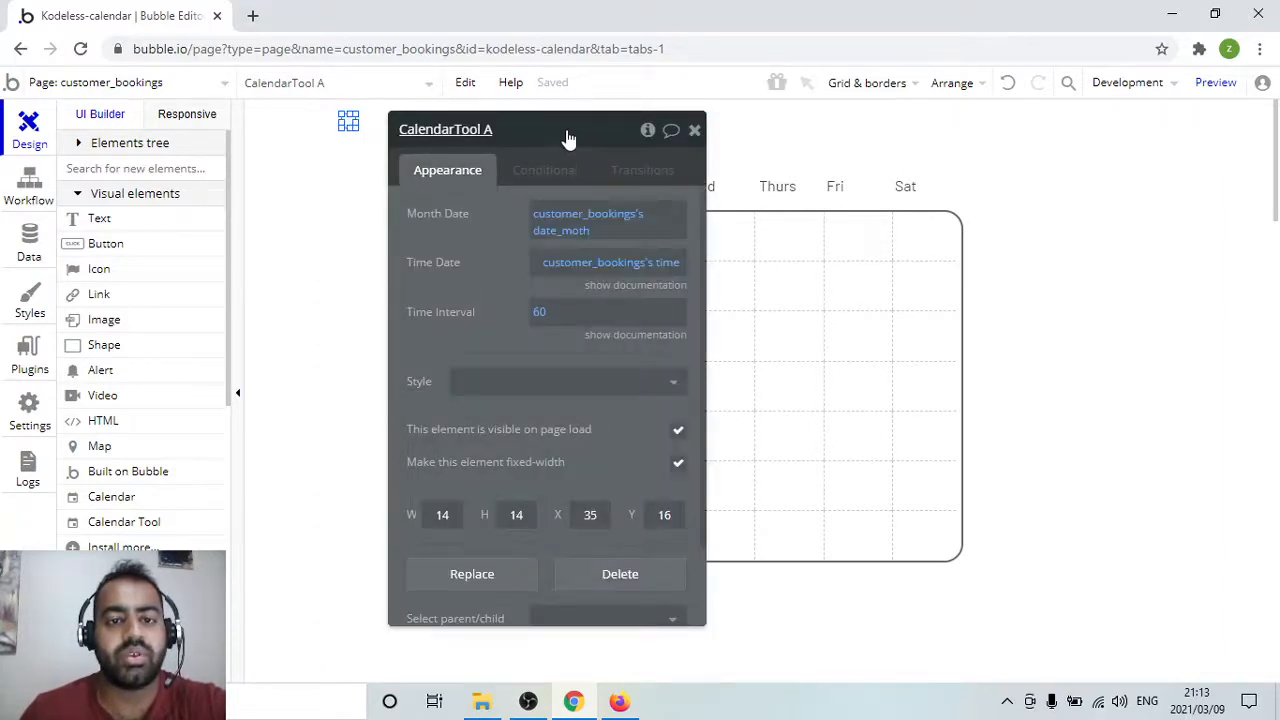
Set the Calendar Tool element's Time Interval to 60 and close its property editor
drag(567, 138, 403, 145)
click(388, 319)
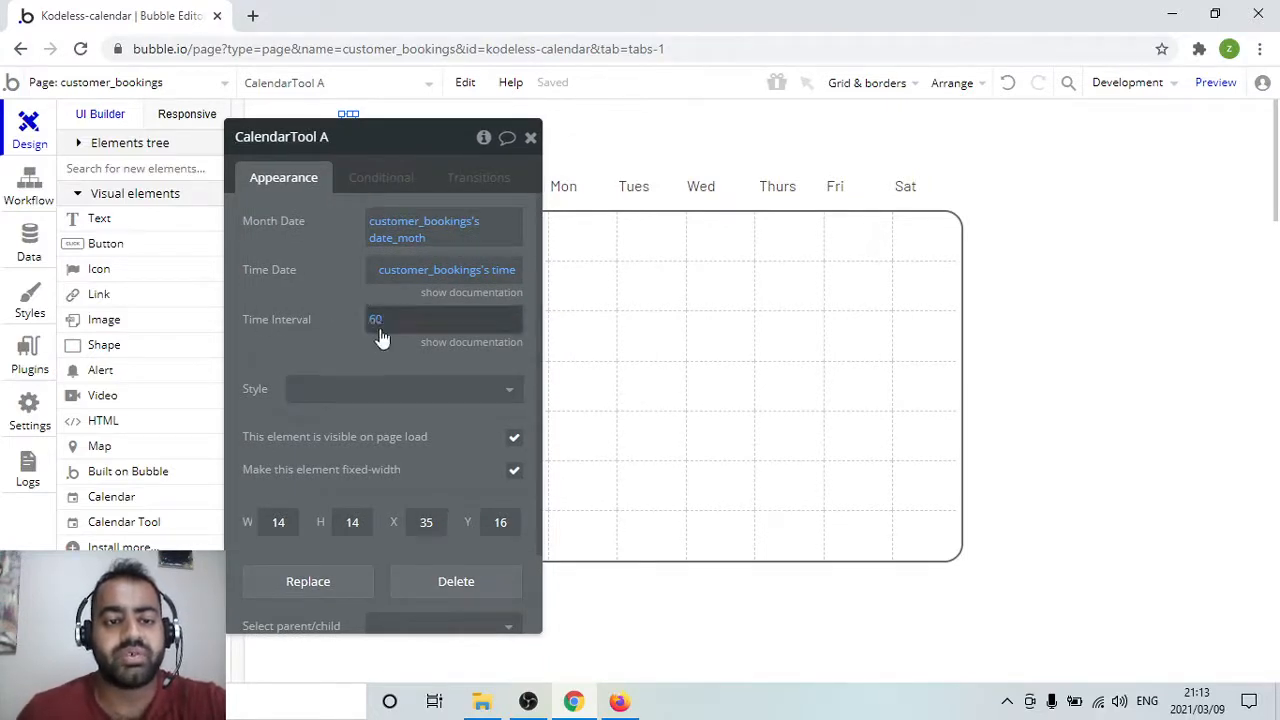
key(BackSpace)
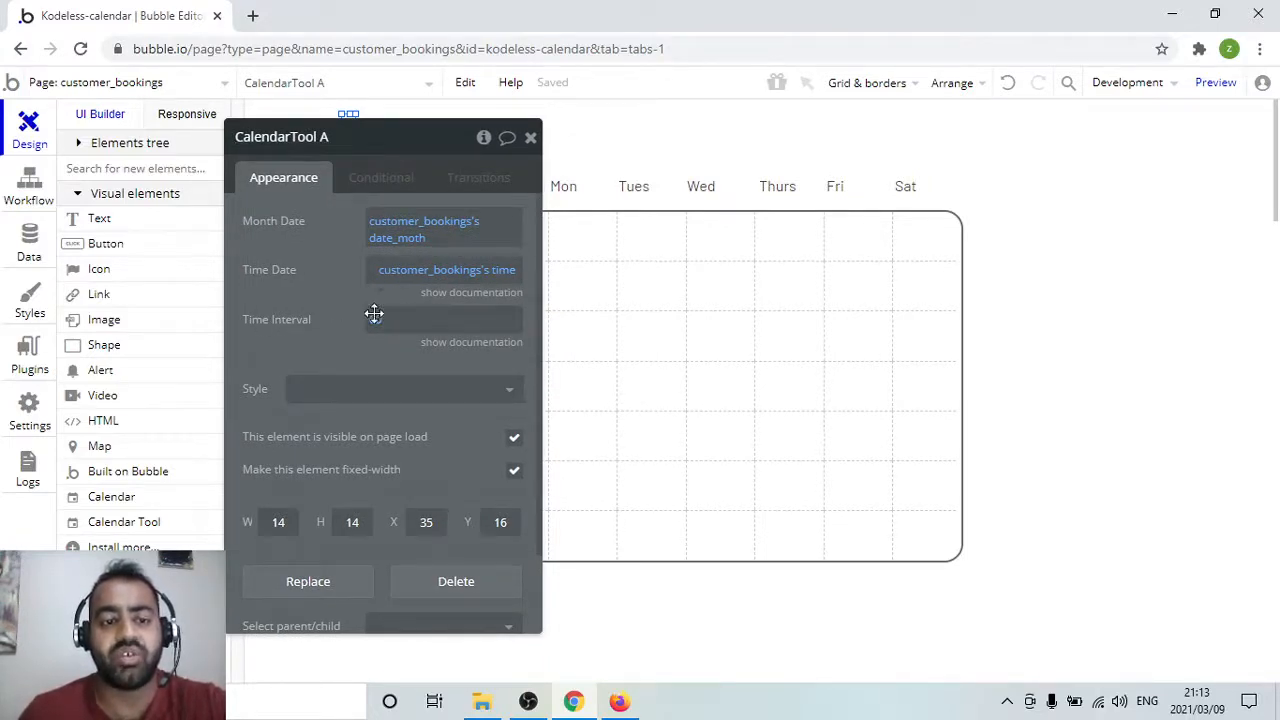
text(60)
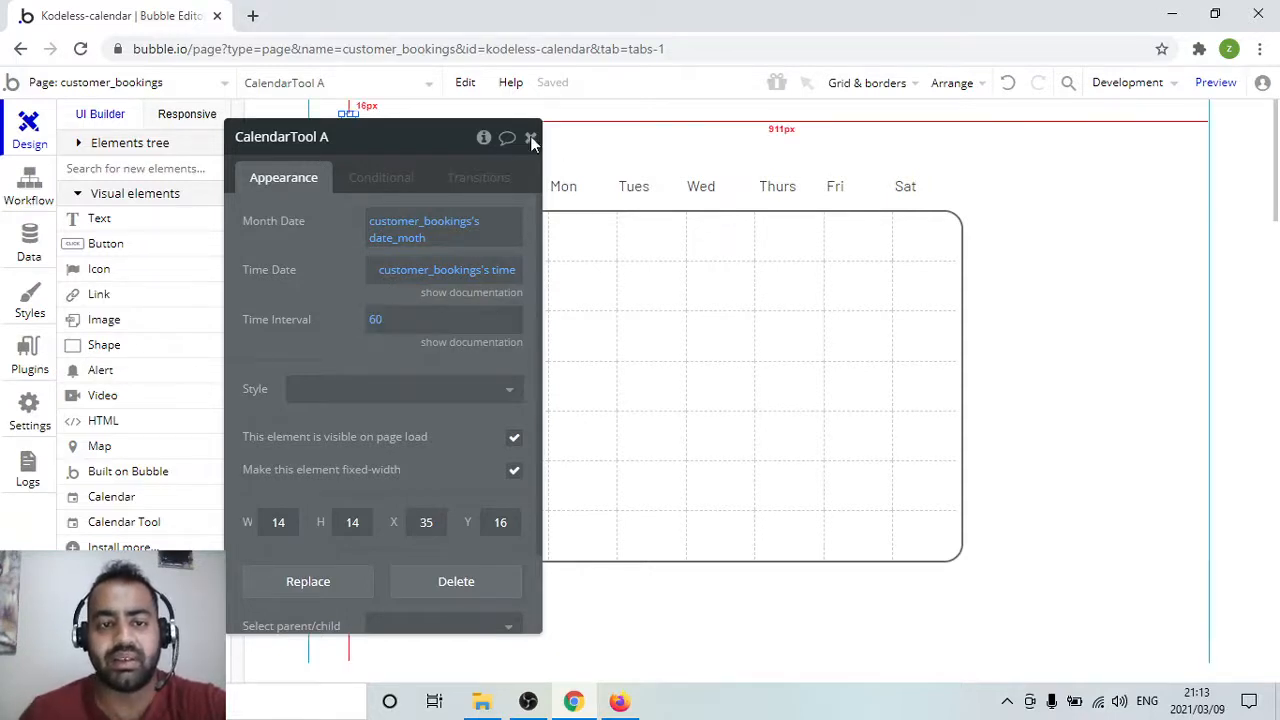
double_click(376, 321)
click(370, 336)
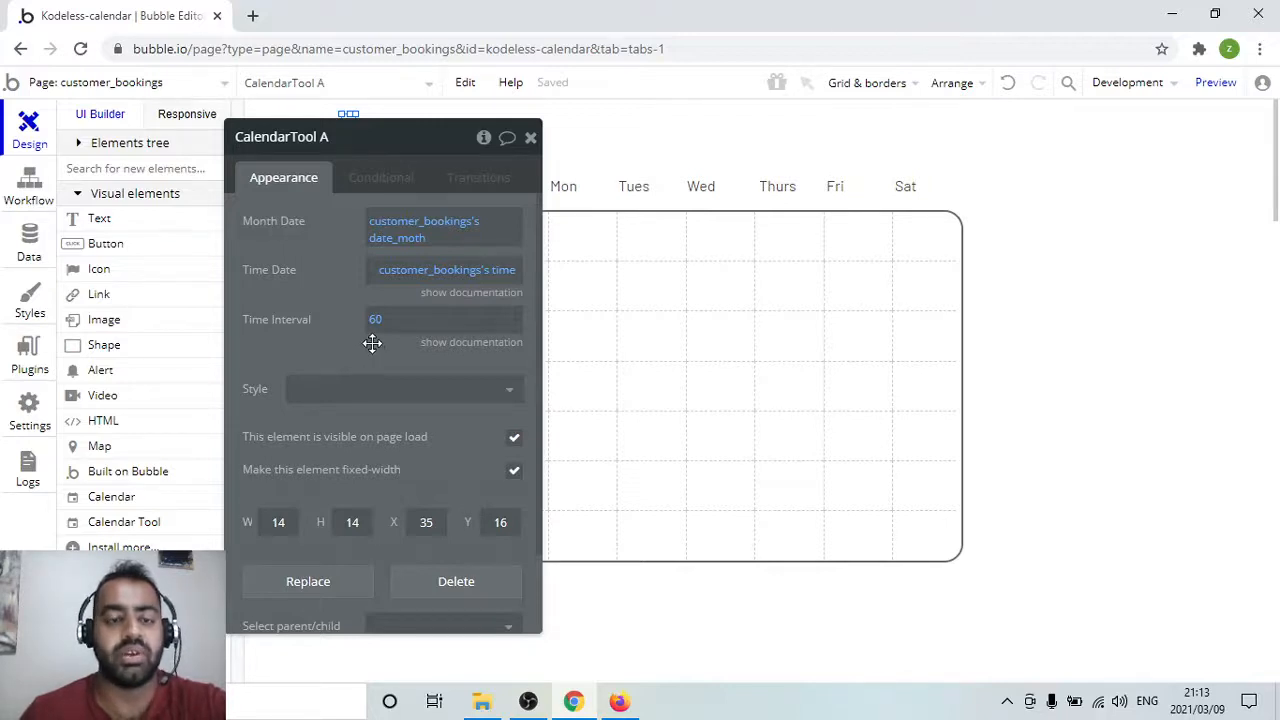
double_click(375, 321)
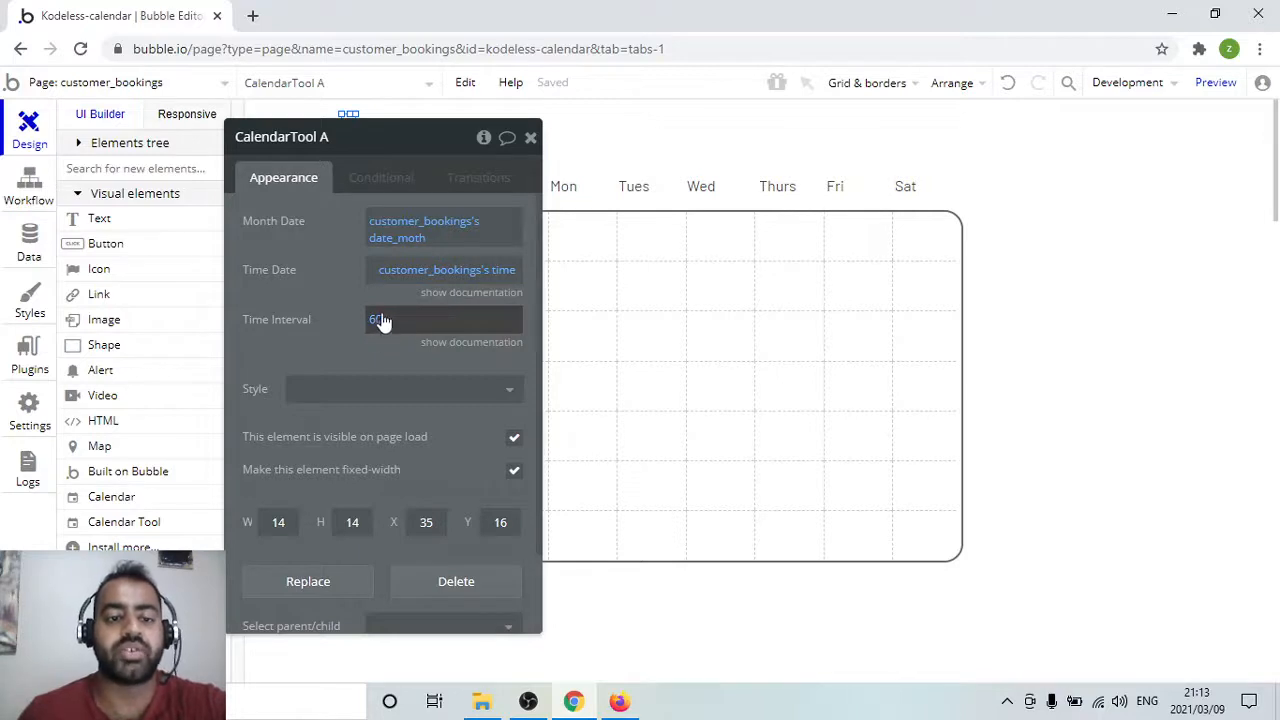
click(531, 139)
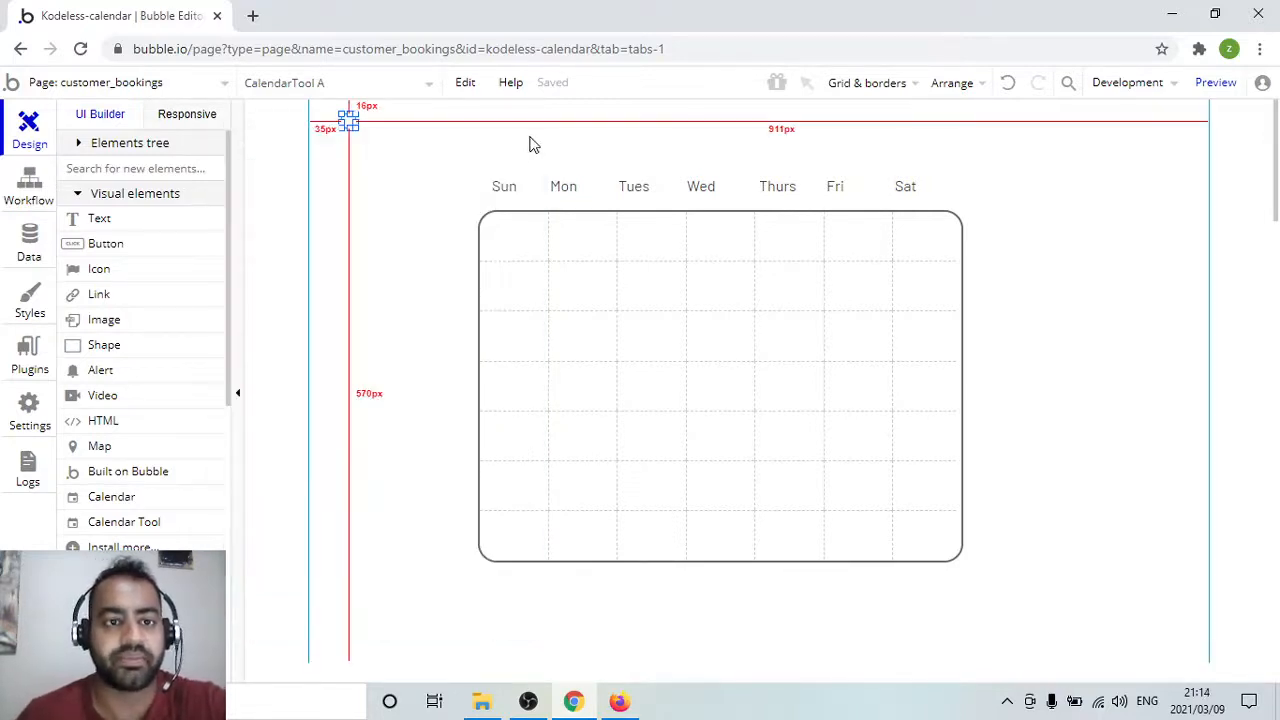
Set the date repeating group's data source to CalendarTool A's List of Dates and close its property editor
click(520, 245)
click(519, 252)
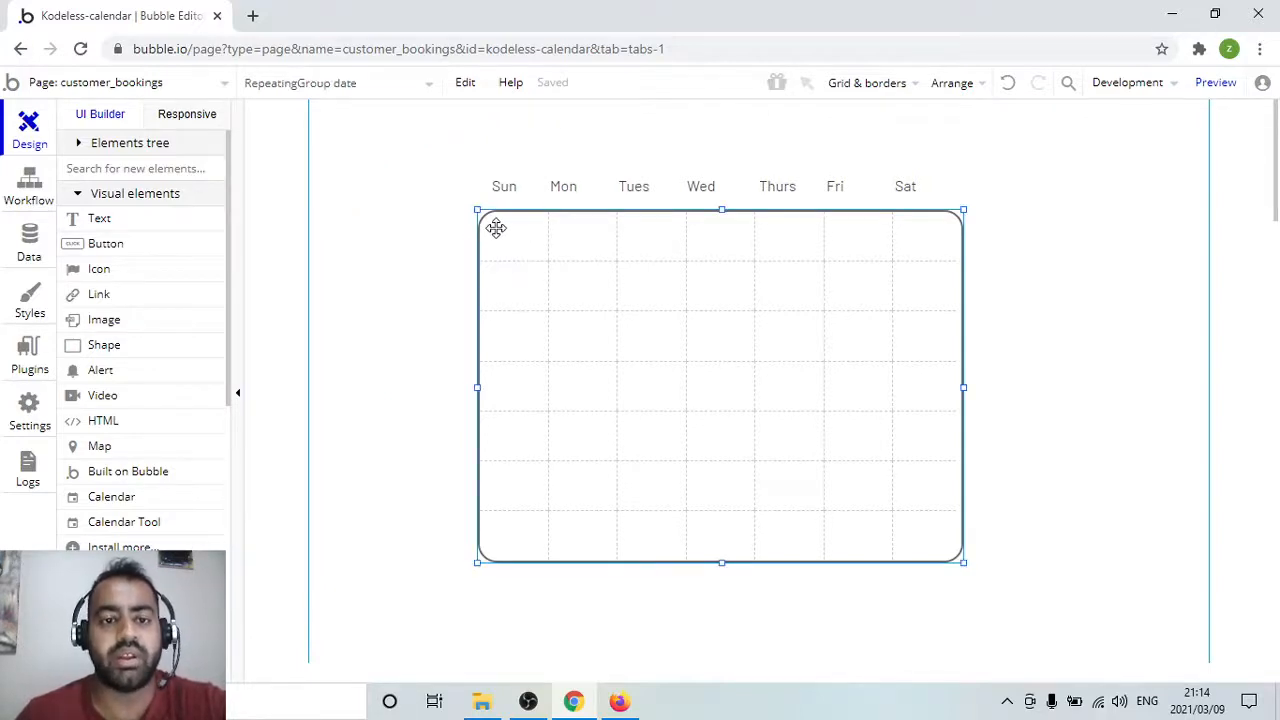
double_click(482, 226)
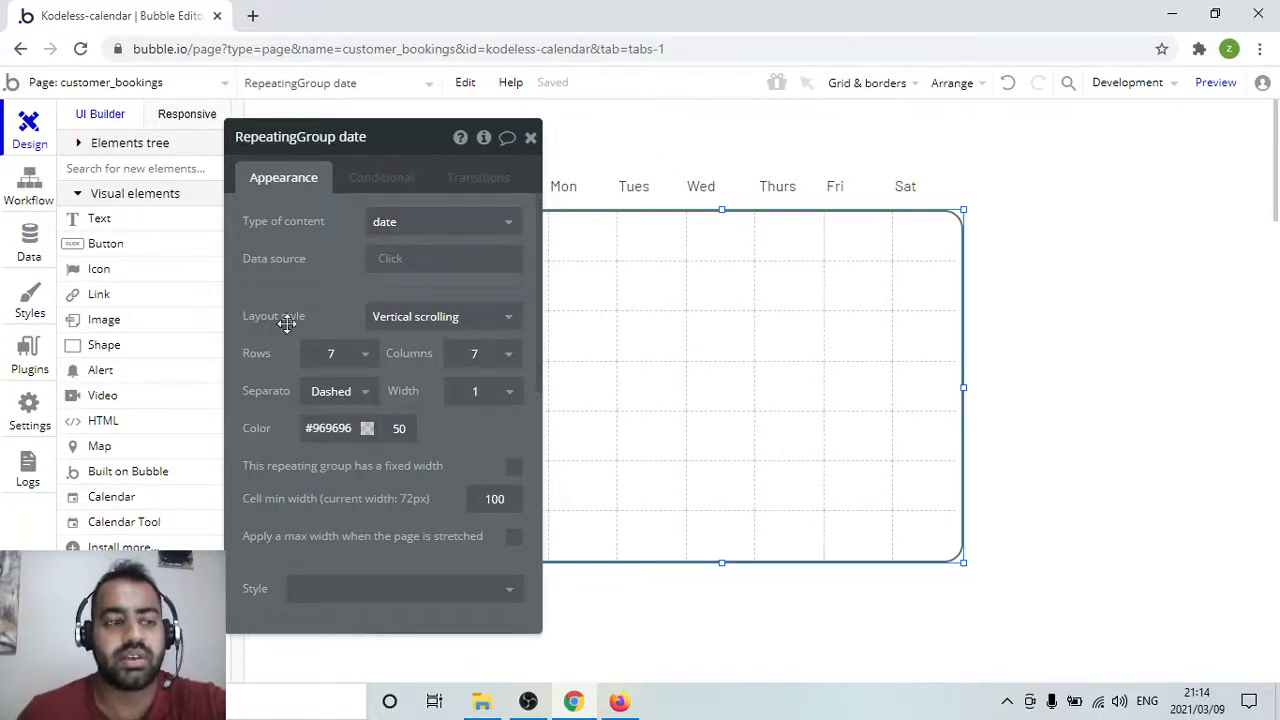
key(alt+Tab)
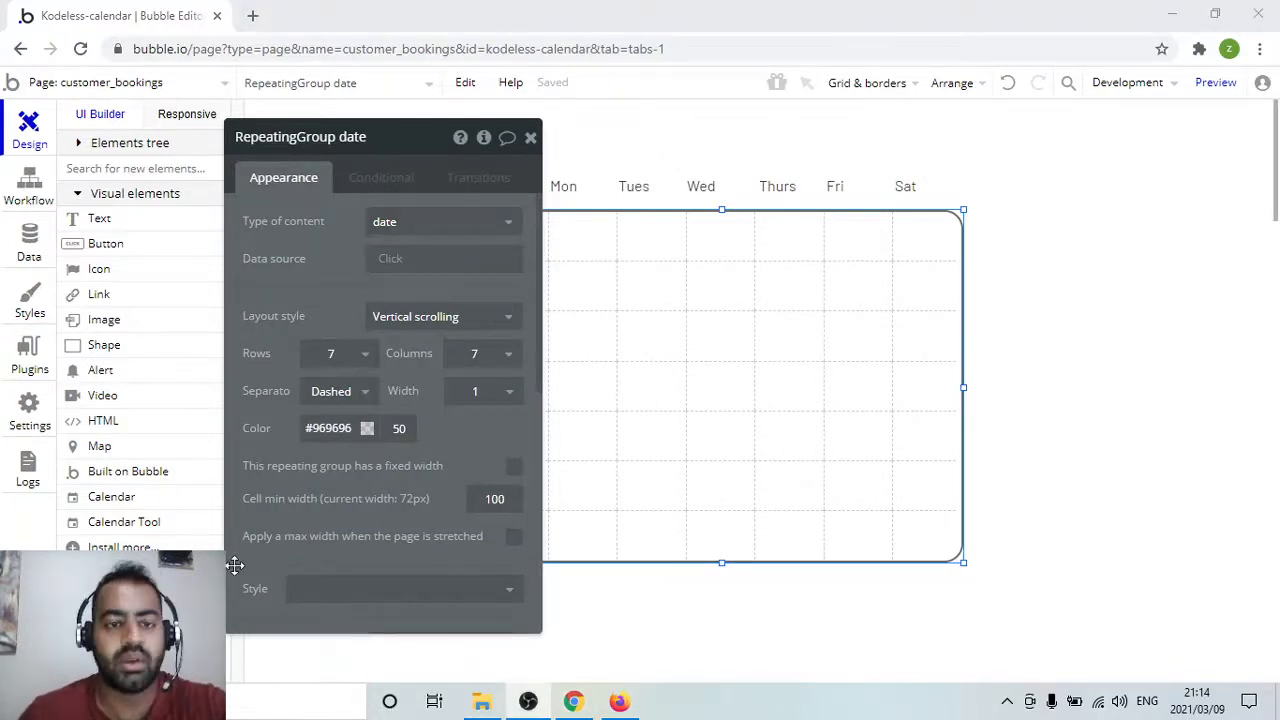
key(alt+Tab)
click(395, 260)
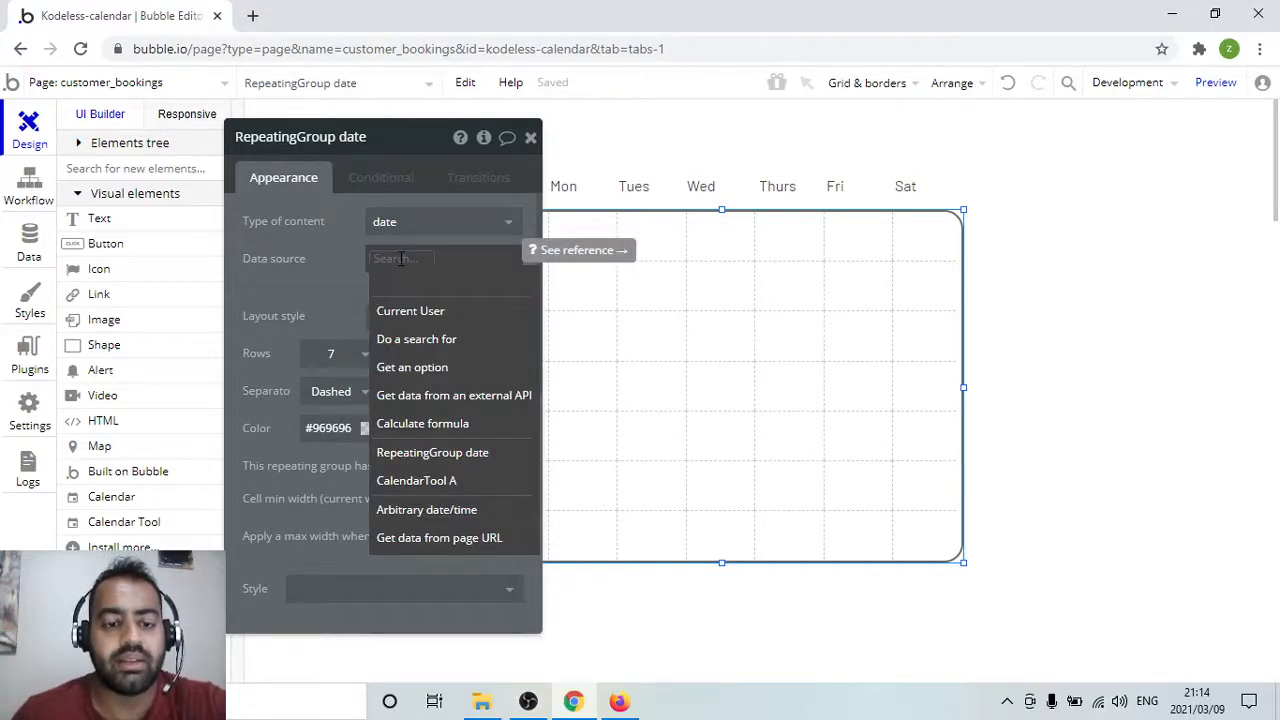
click(455, 482)
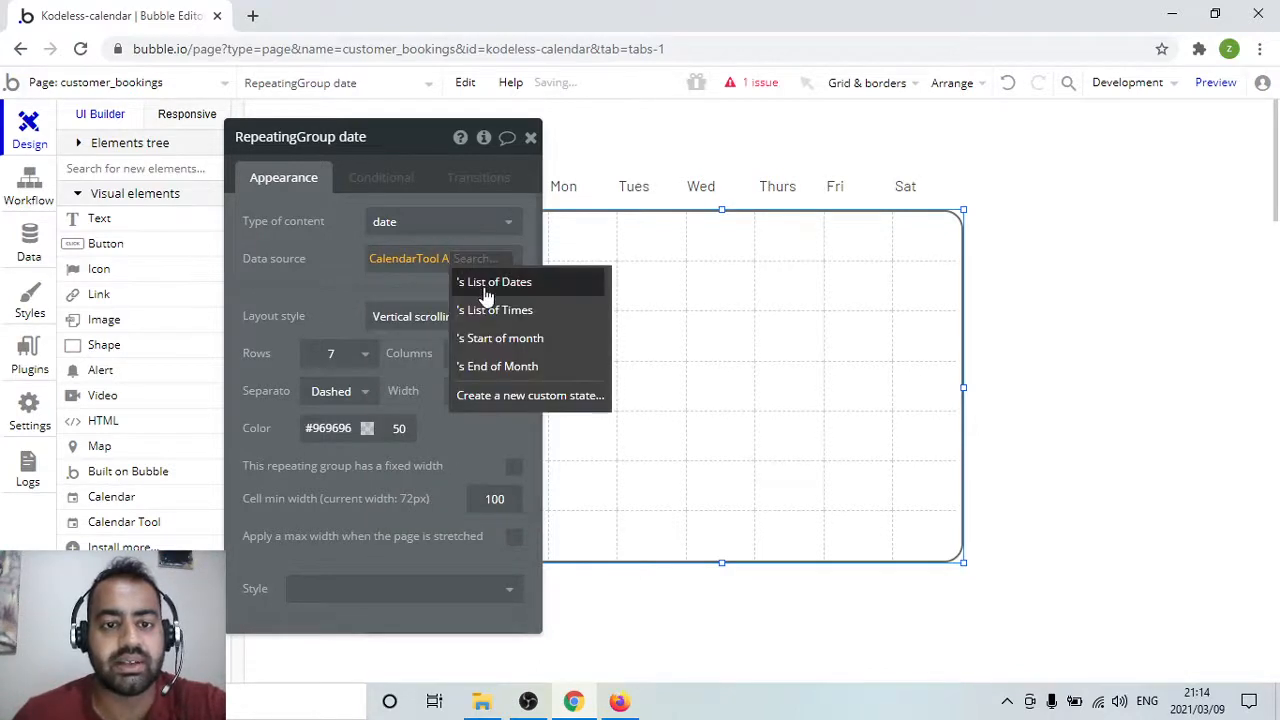
click(493, 283)
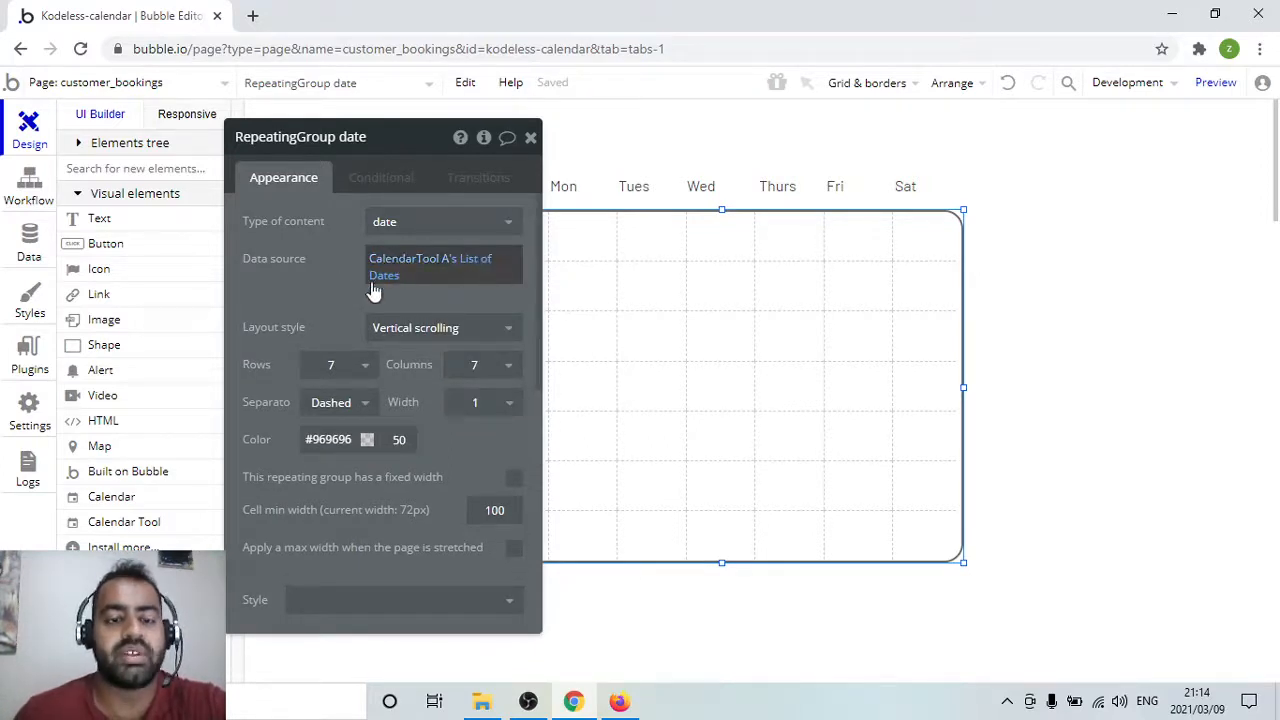
mouse_move(397, 287)
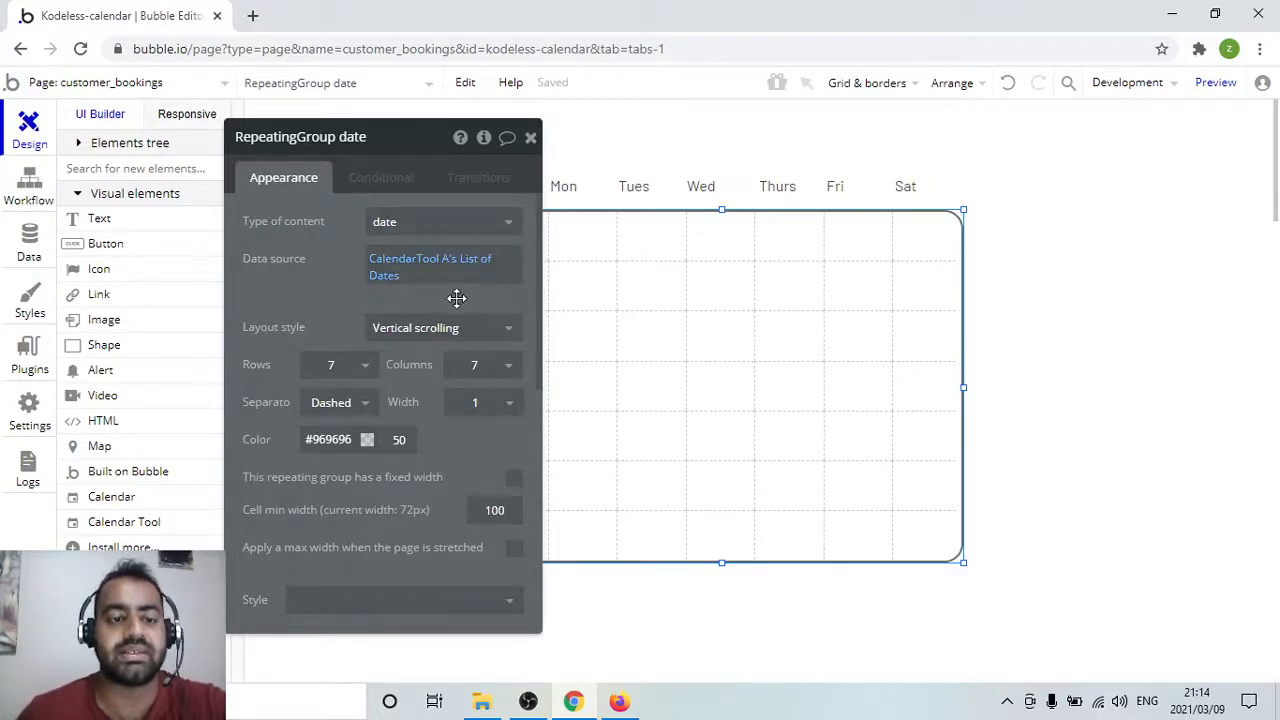
drag(457, 297, 317, 286)
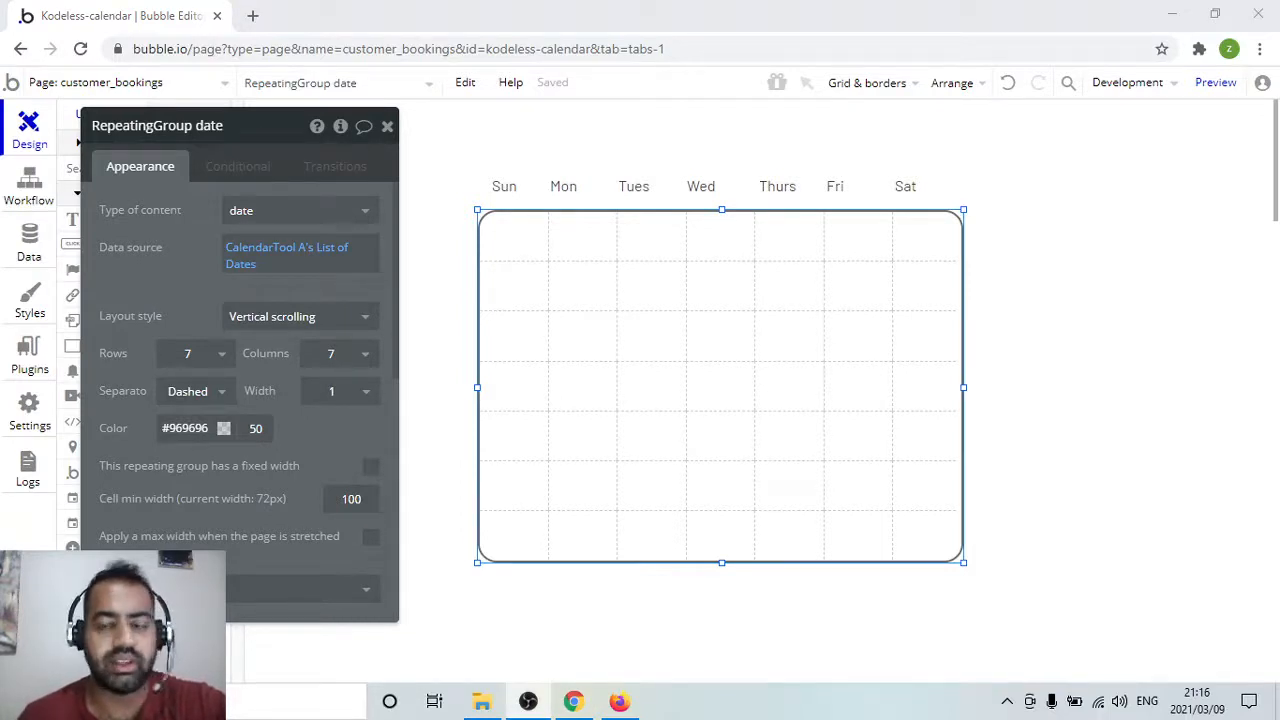
click(431, 251)
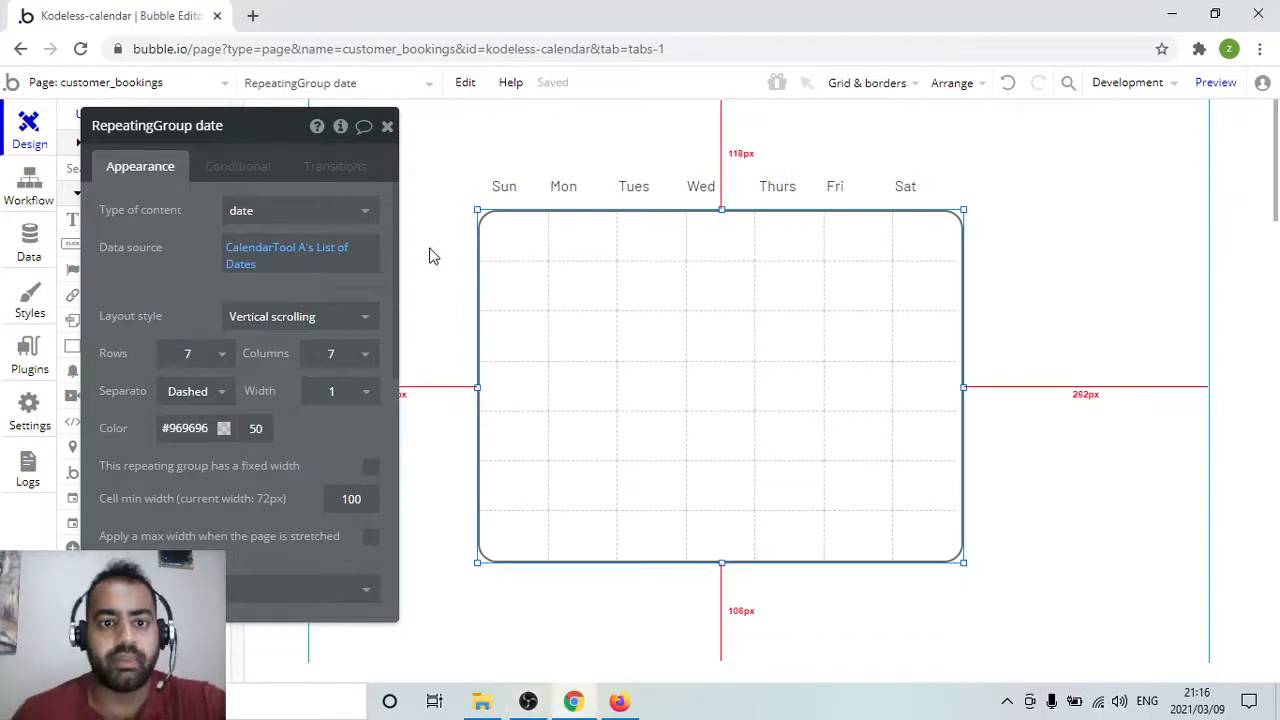
click(388, 130)
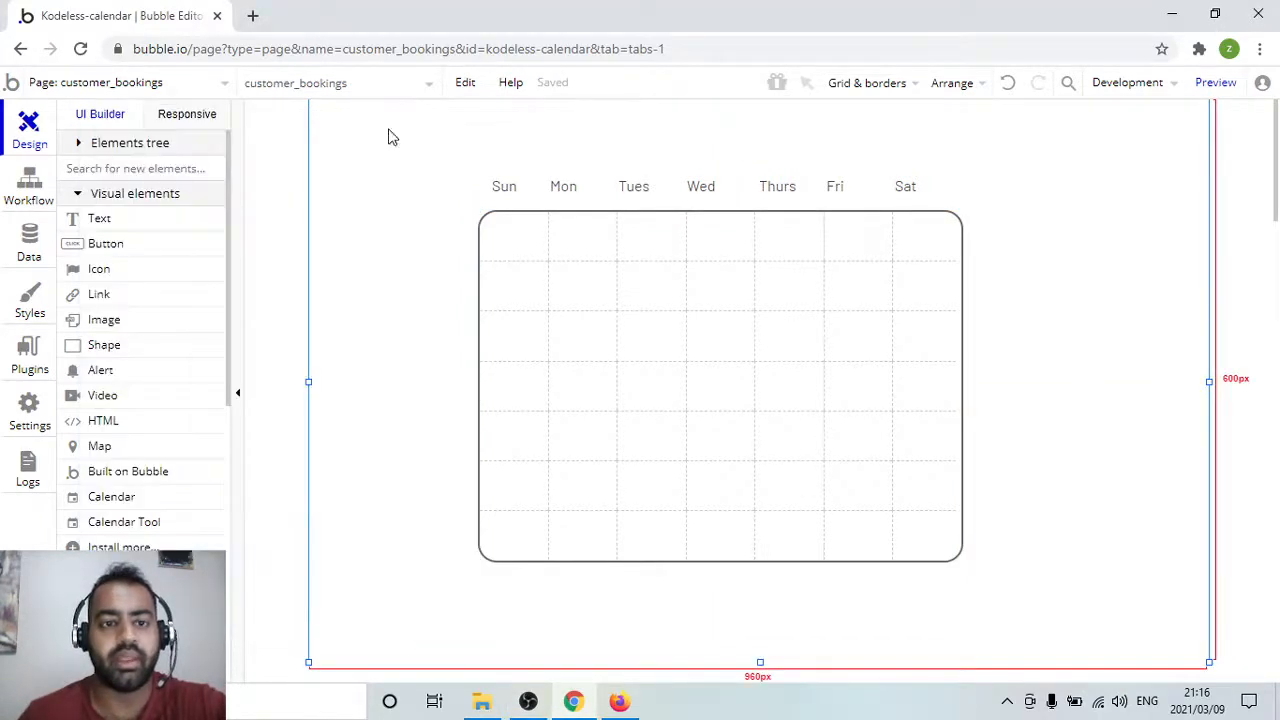
Draw a text element about 66 by 41 px in the repeating group's first cell, about 5 px from its left and 8 px from its top
click(490, 236)
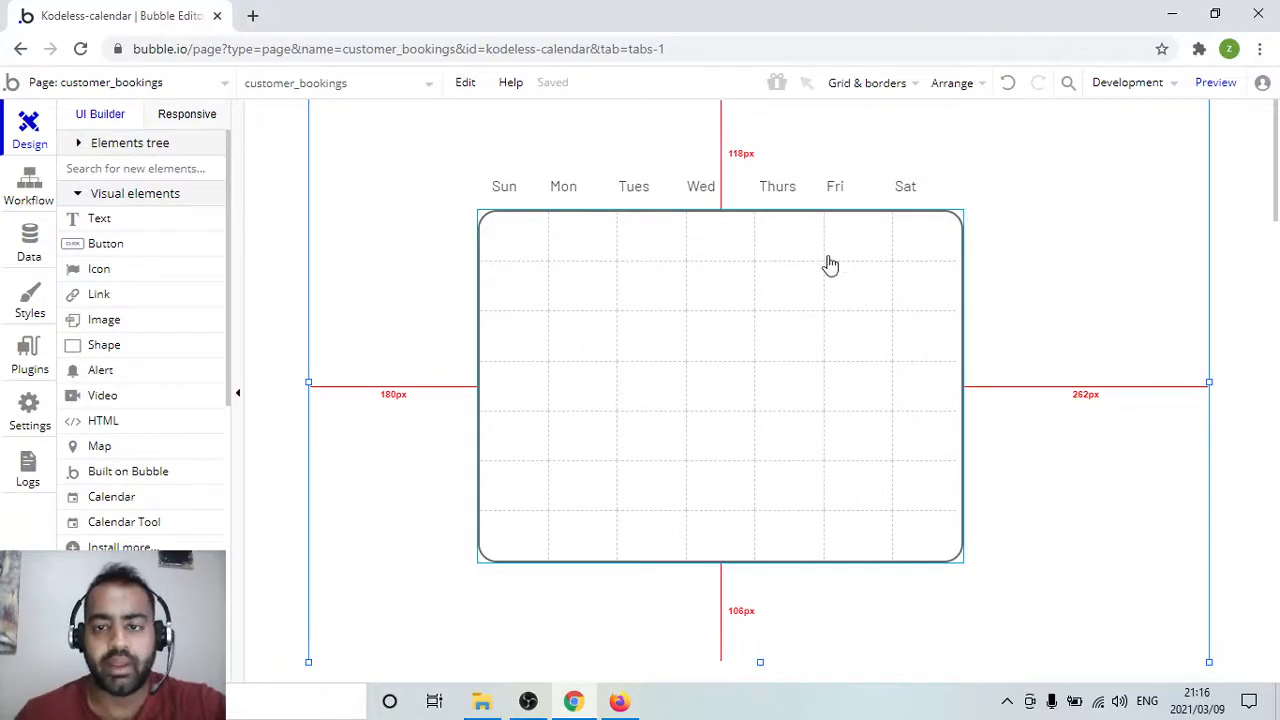
click(145, 222)
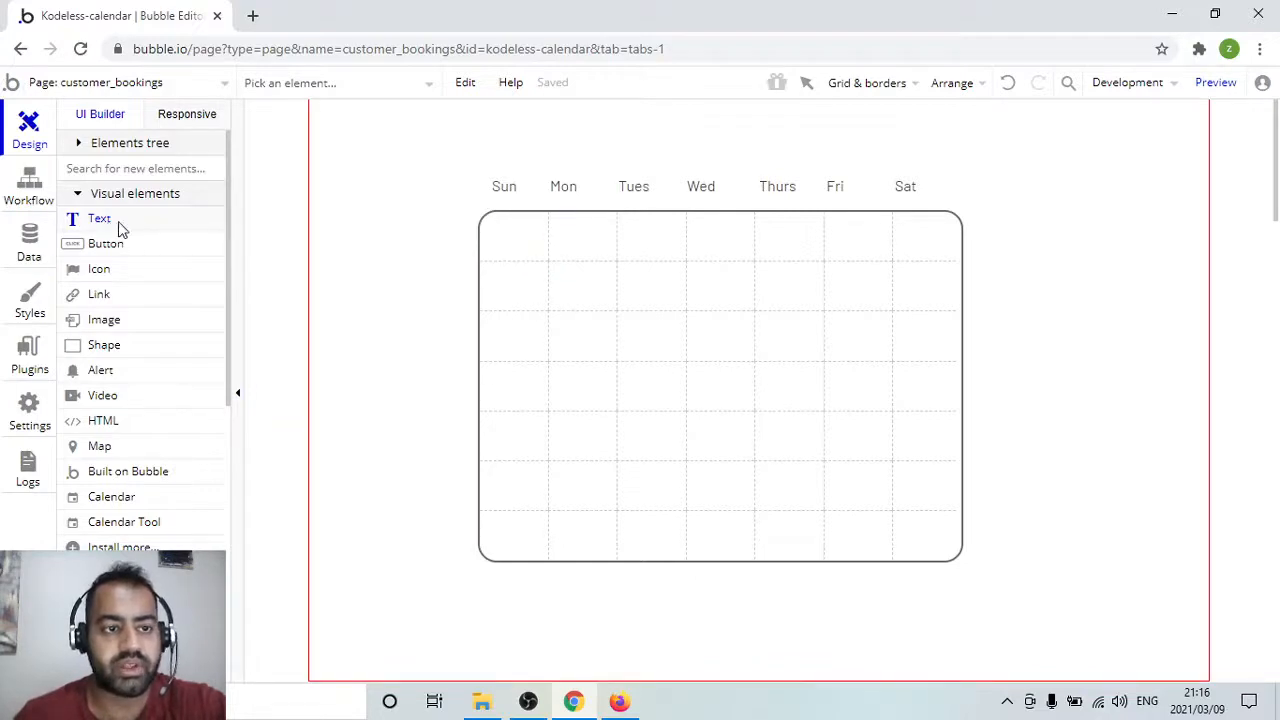
drag(482, 217, 543, 254)
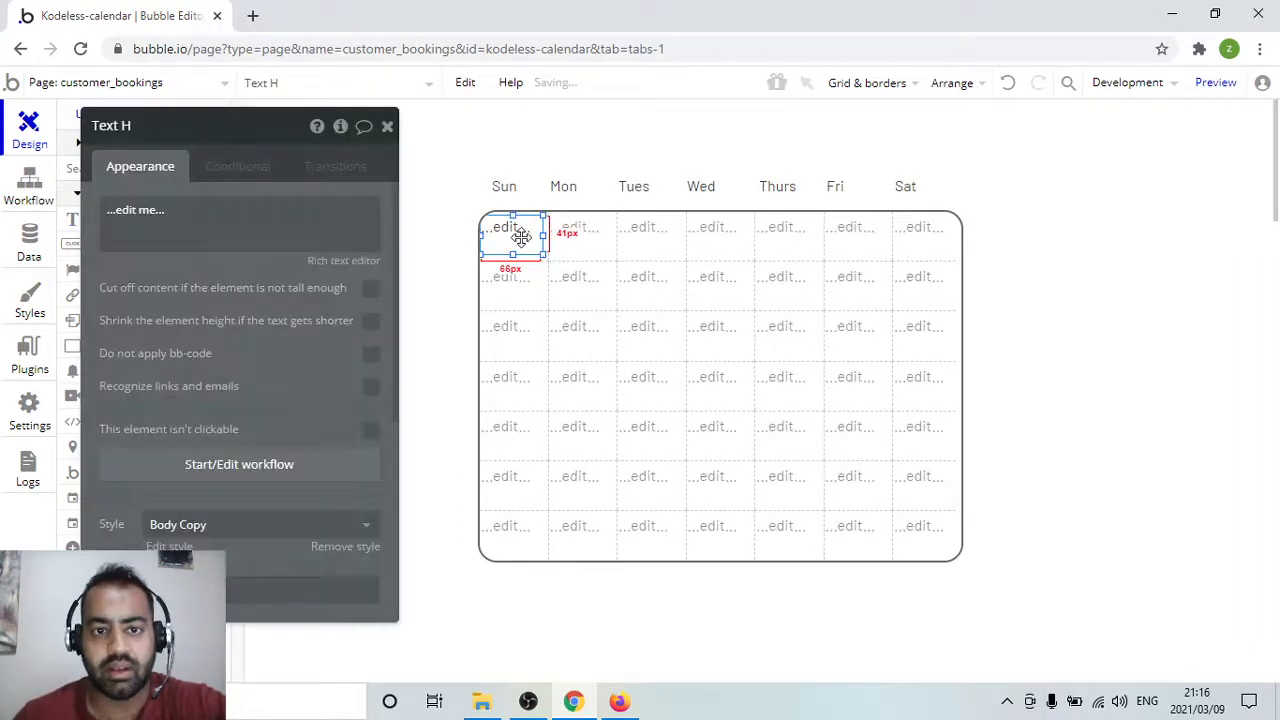
drag(525, 237, 522, 238)
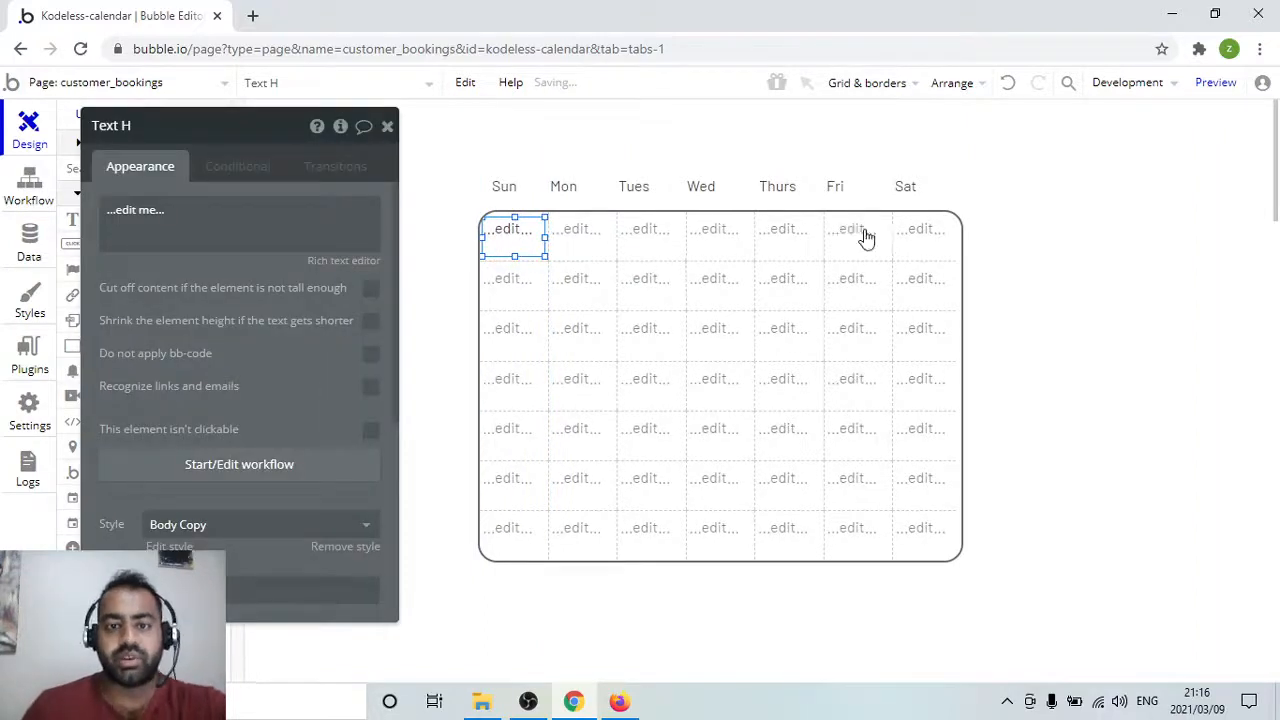
drag(532, 224, 568, 237)
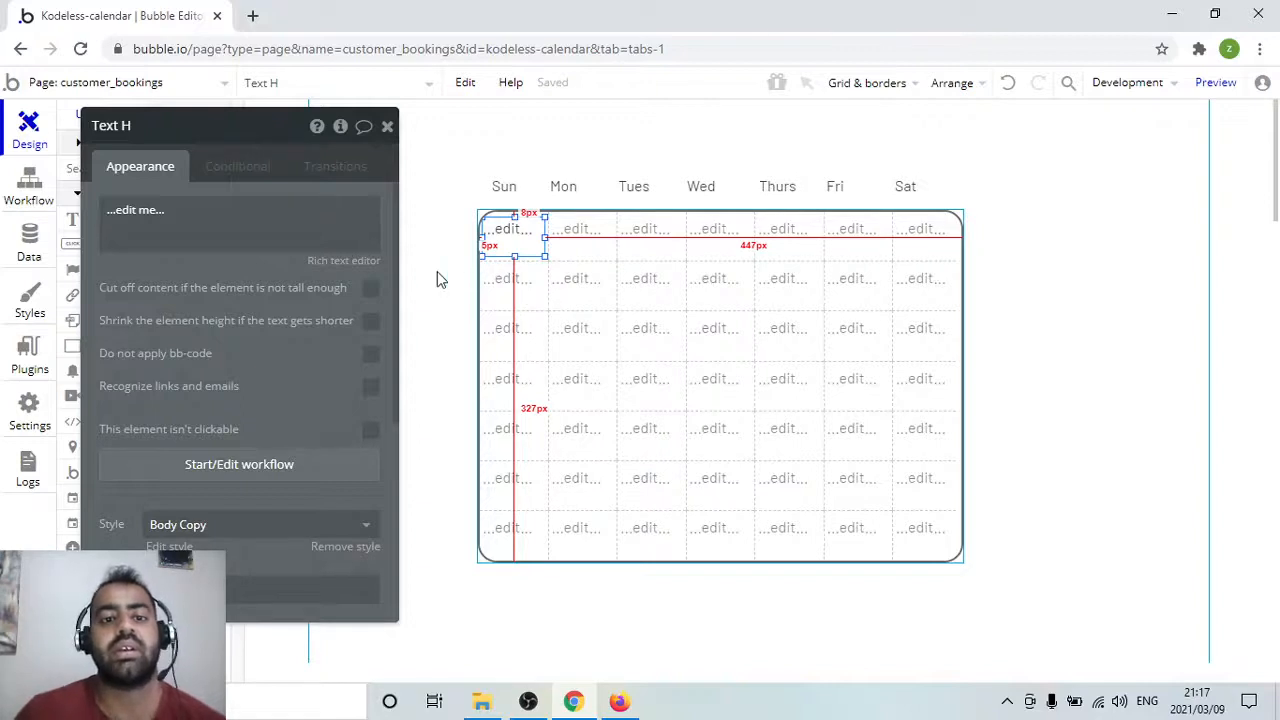
Replace the new text element's placeholder text with the dynamic value Current cell's date
click(222, 248)
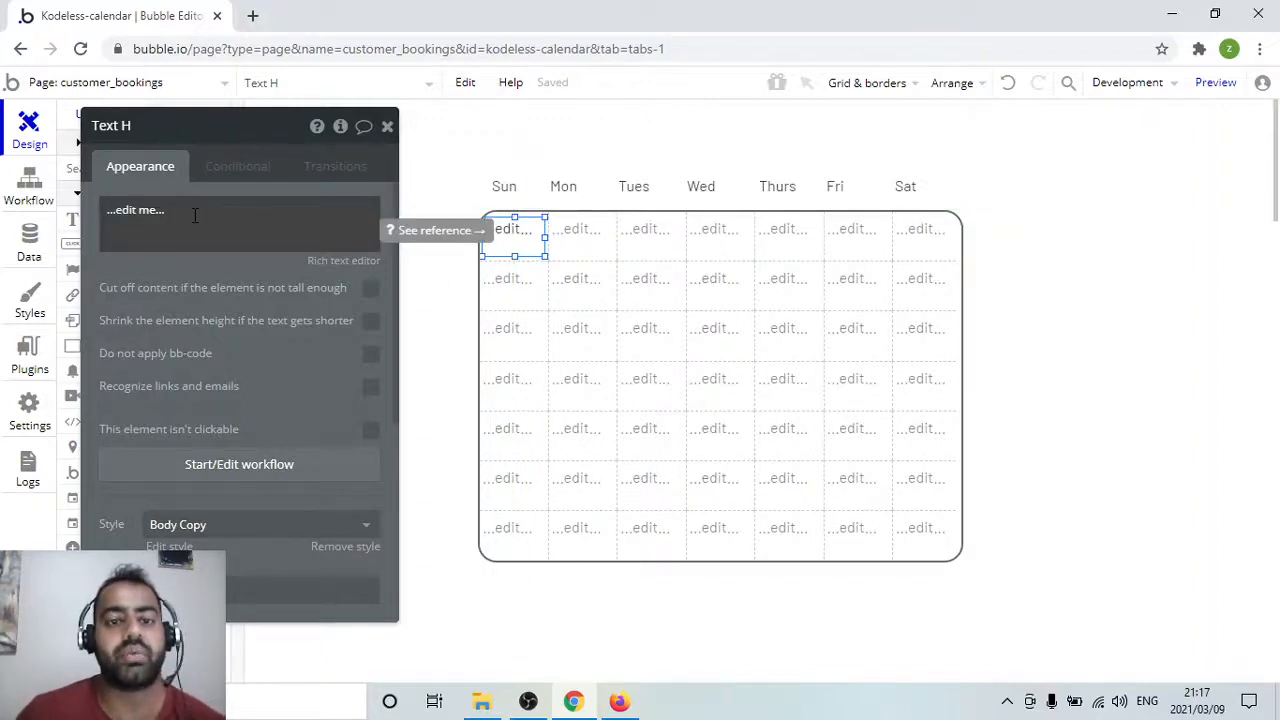
triple_click(195, 216)
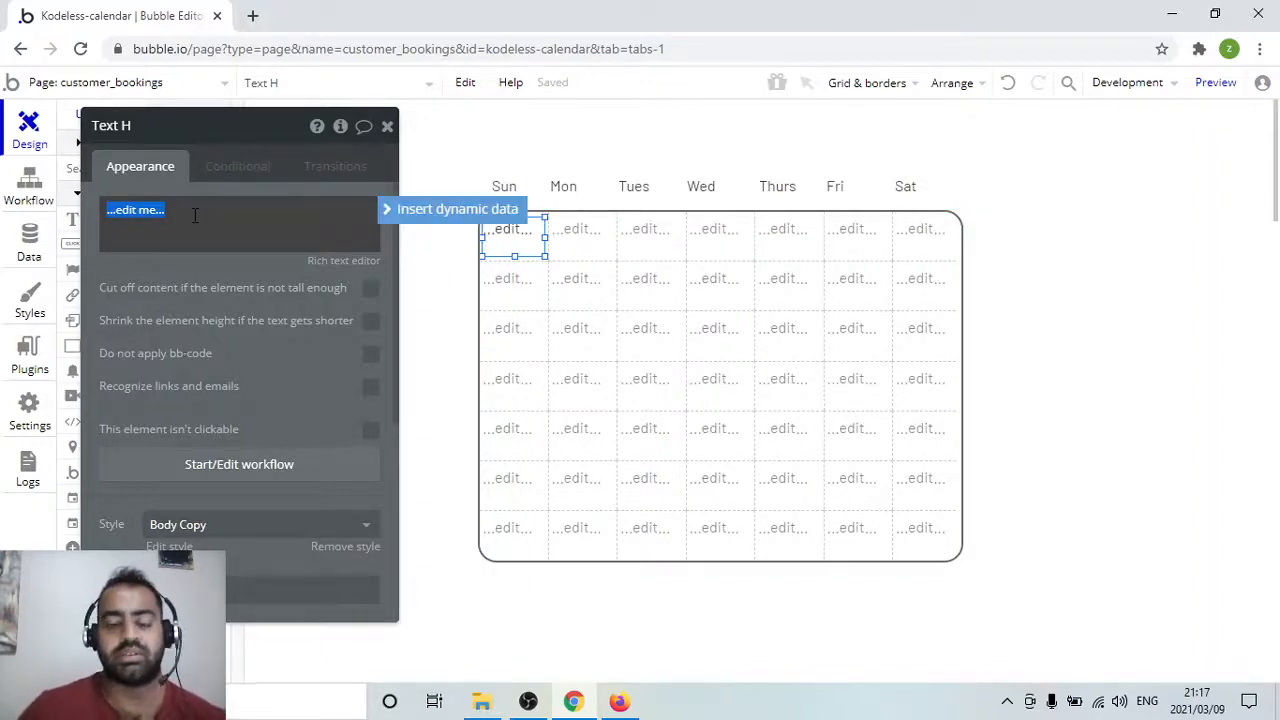
key(BackSpace)
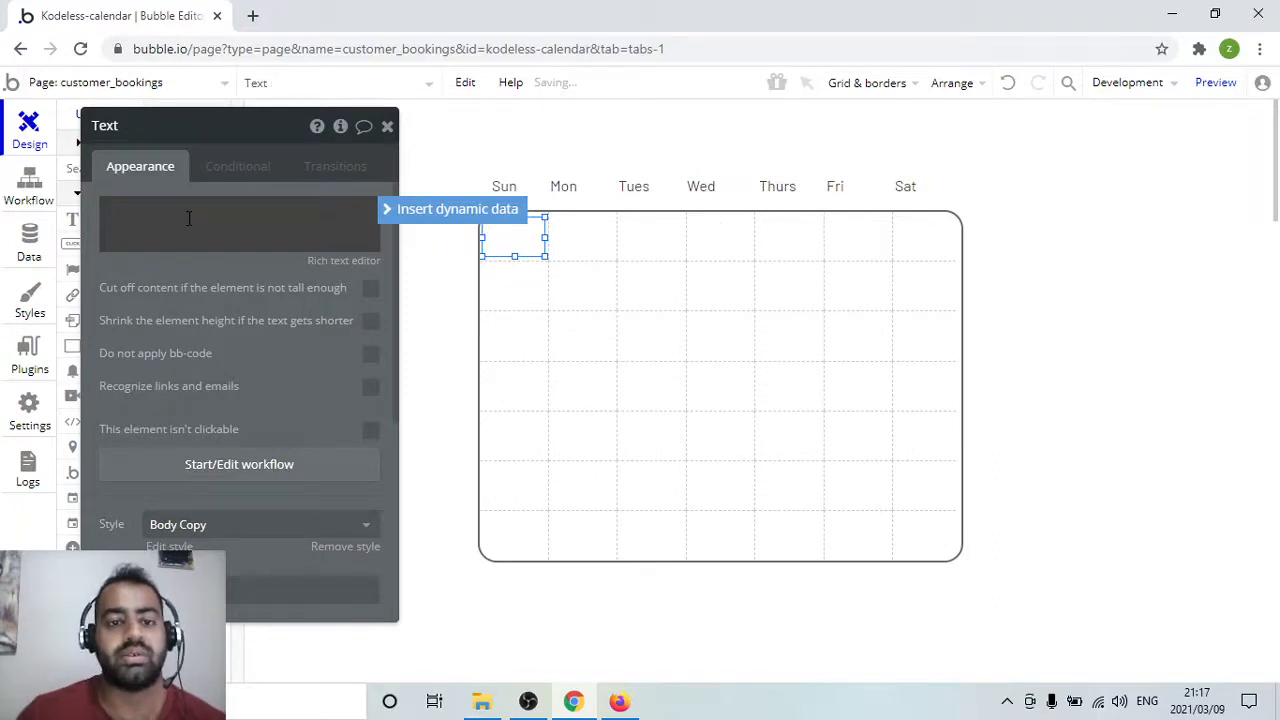
click(505, 228)
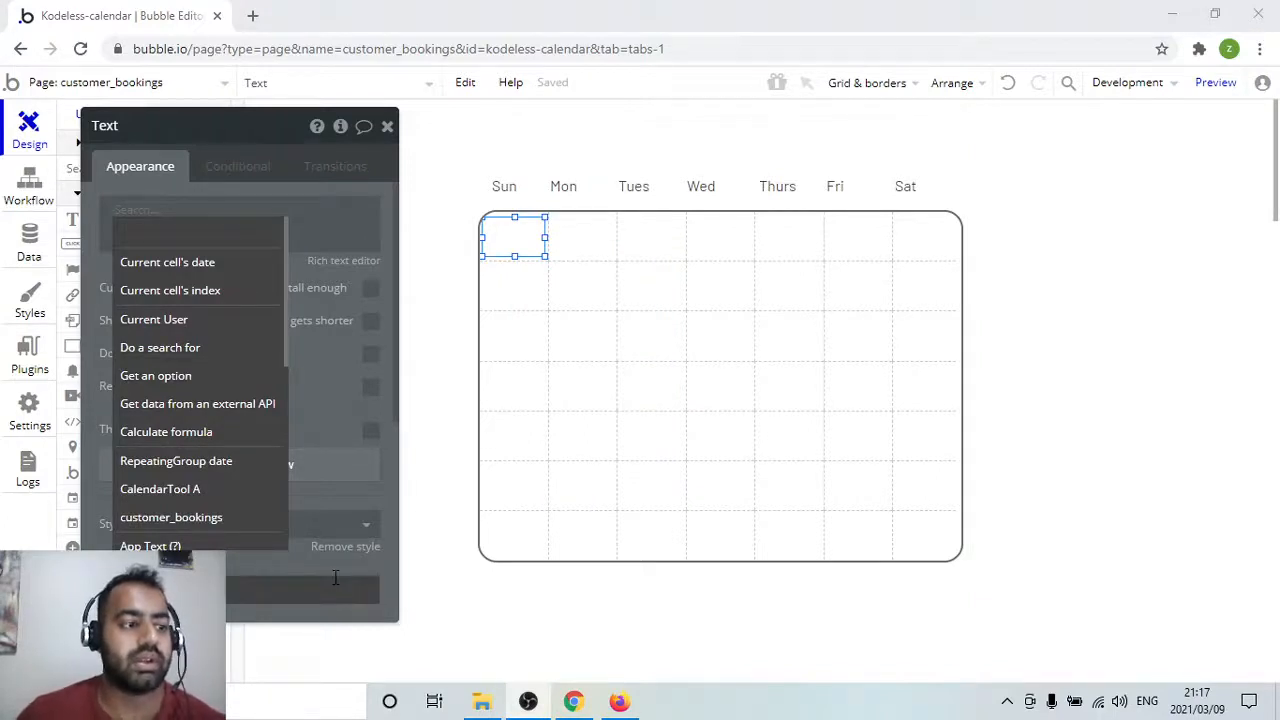
click(200, 263)
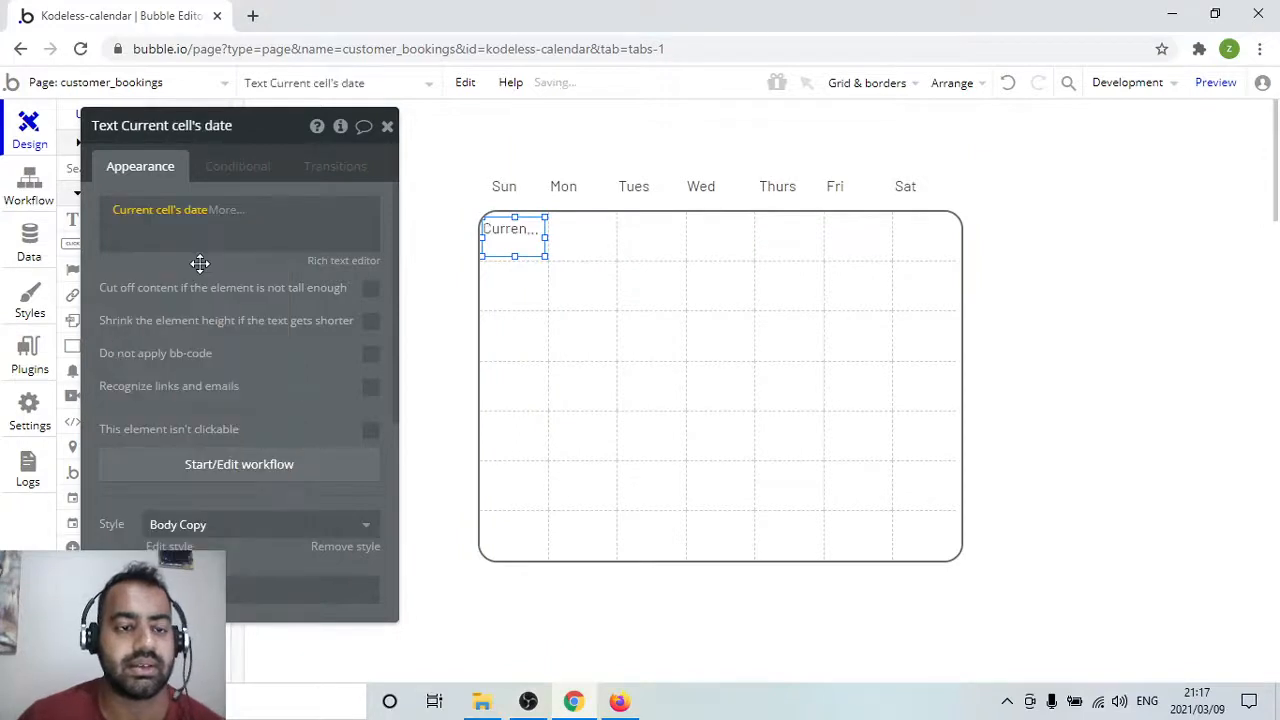
Format the text element's Current cell's date with the Custom format type, using d as the custom format
click(222, 210)
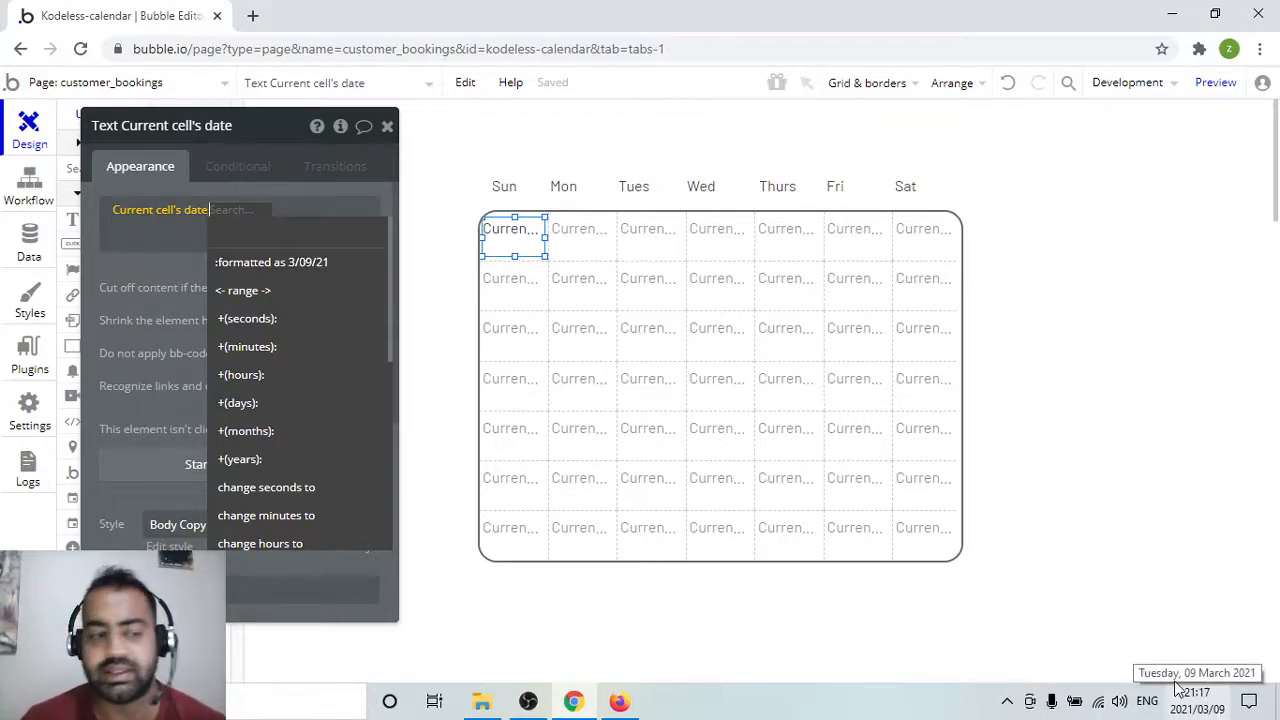
click(262, 273)
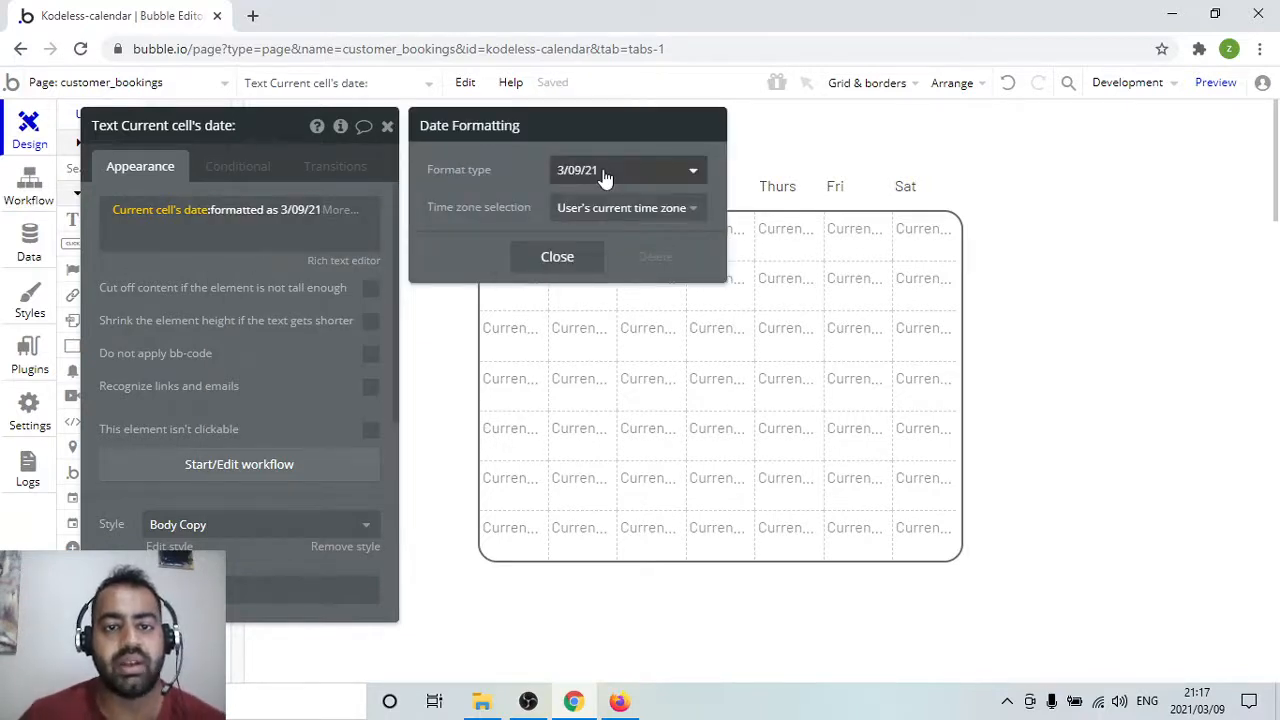
click(604, 172)
scroll(640, 294, down, 1)
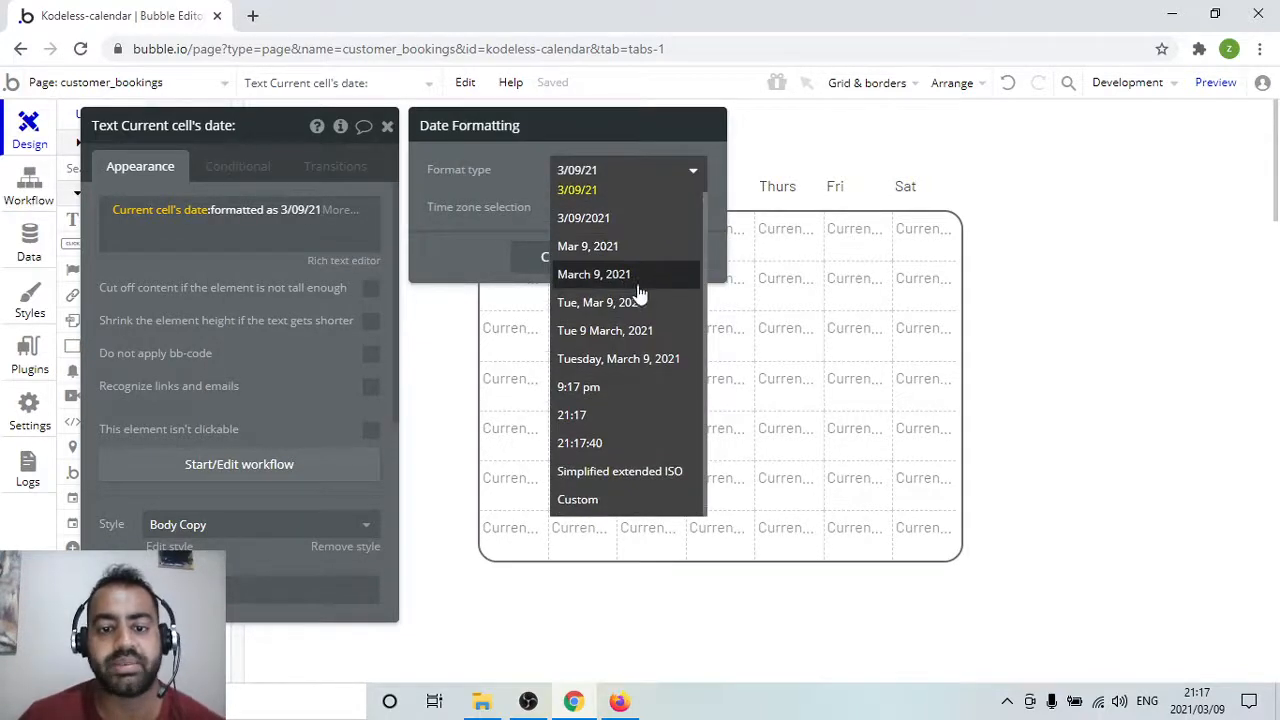
scroll(655, 225, up, 1)
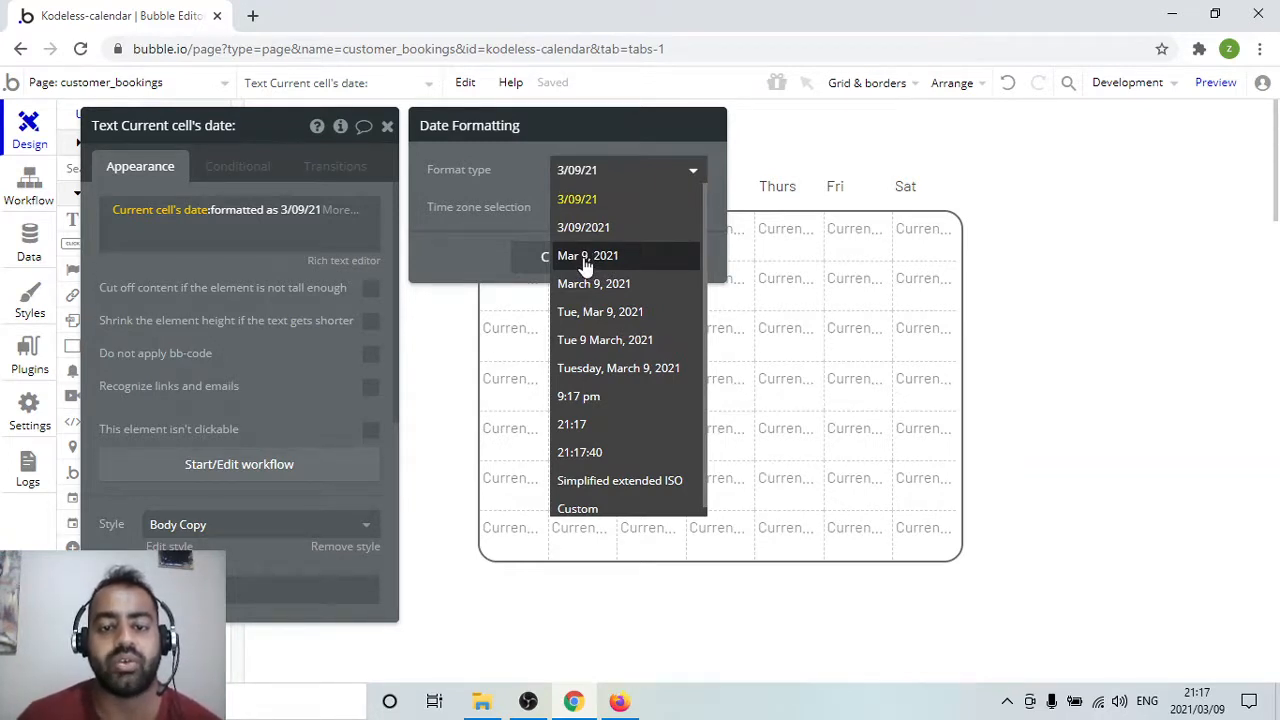
scroll(634, 345, down, 1)
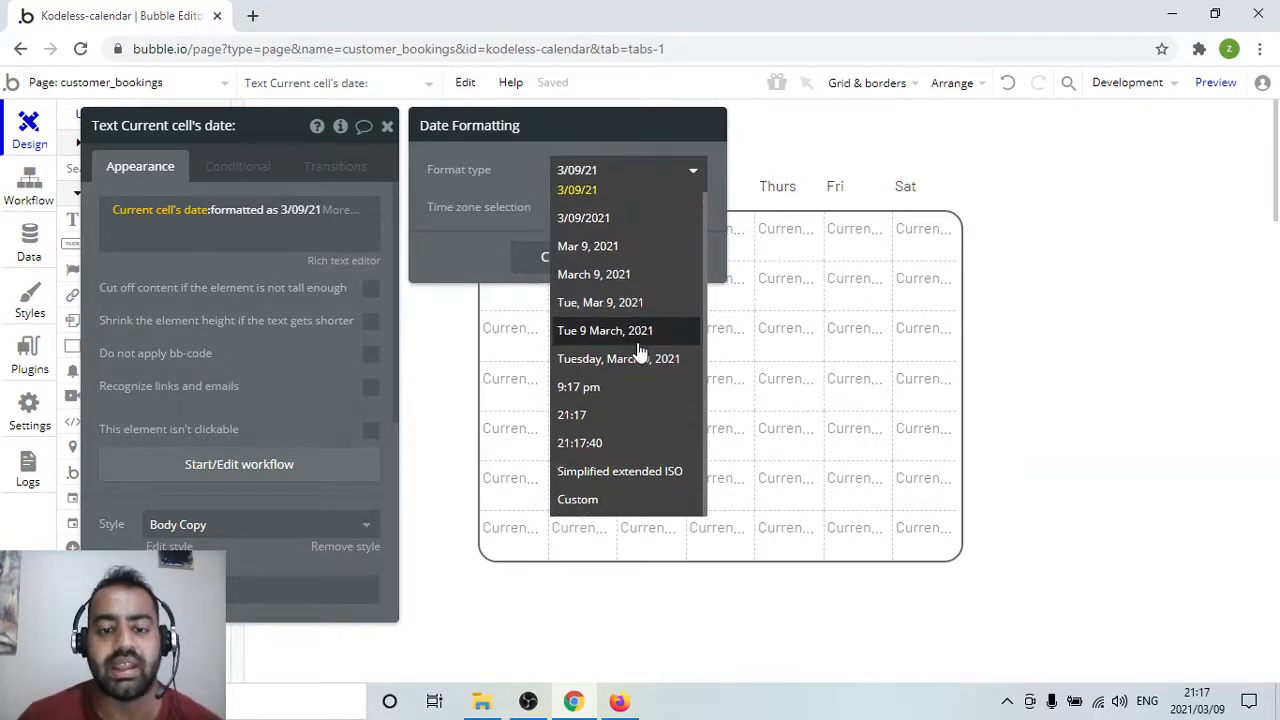
click(610, 502)
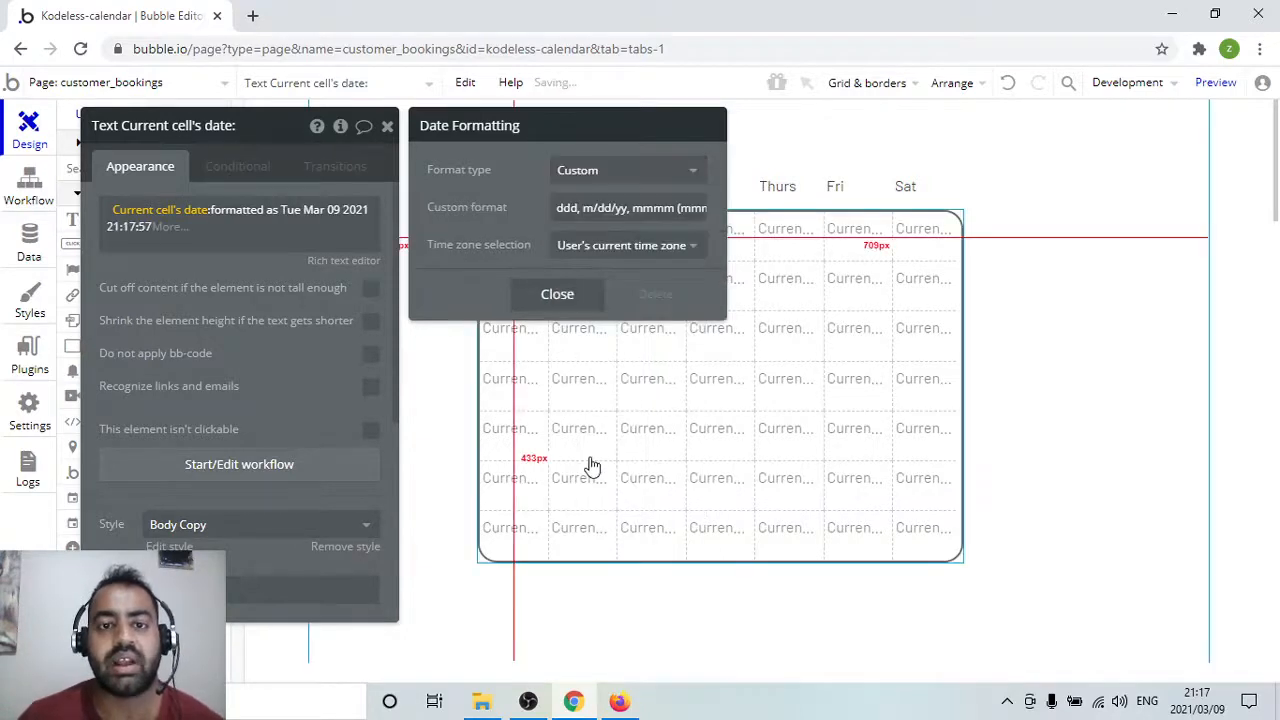
triple_click(595, 207)
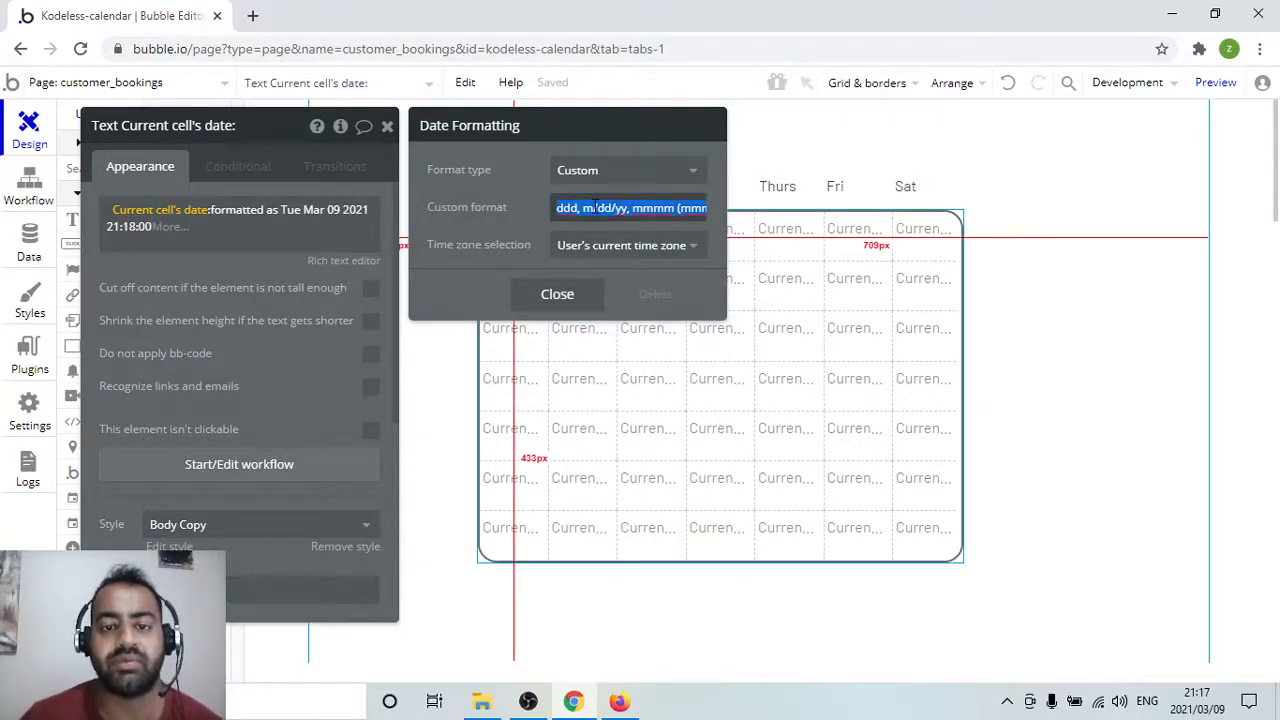
key(BackSpace)
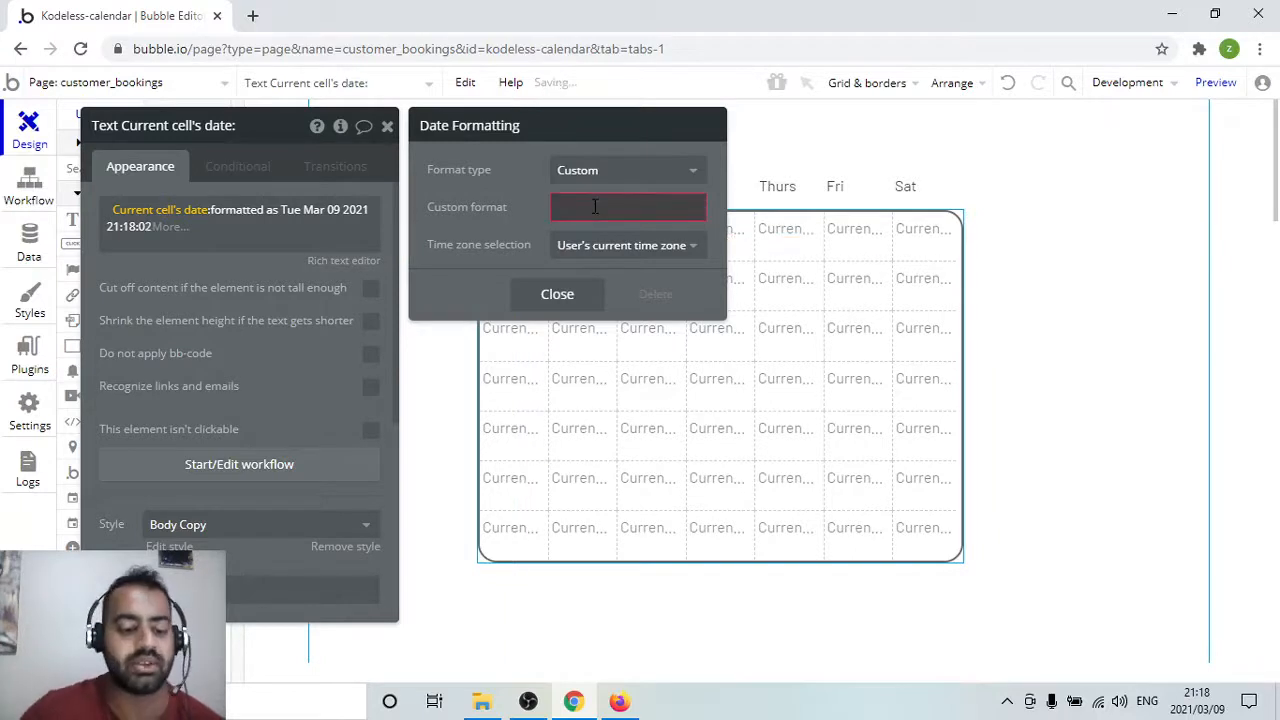
text(d)
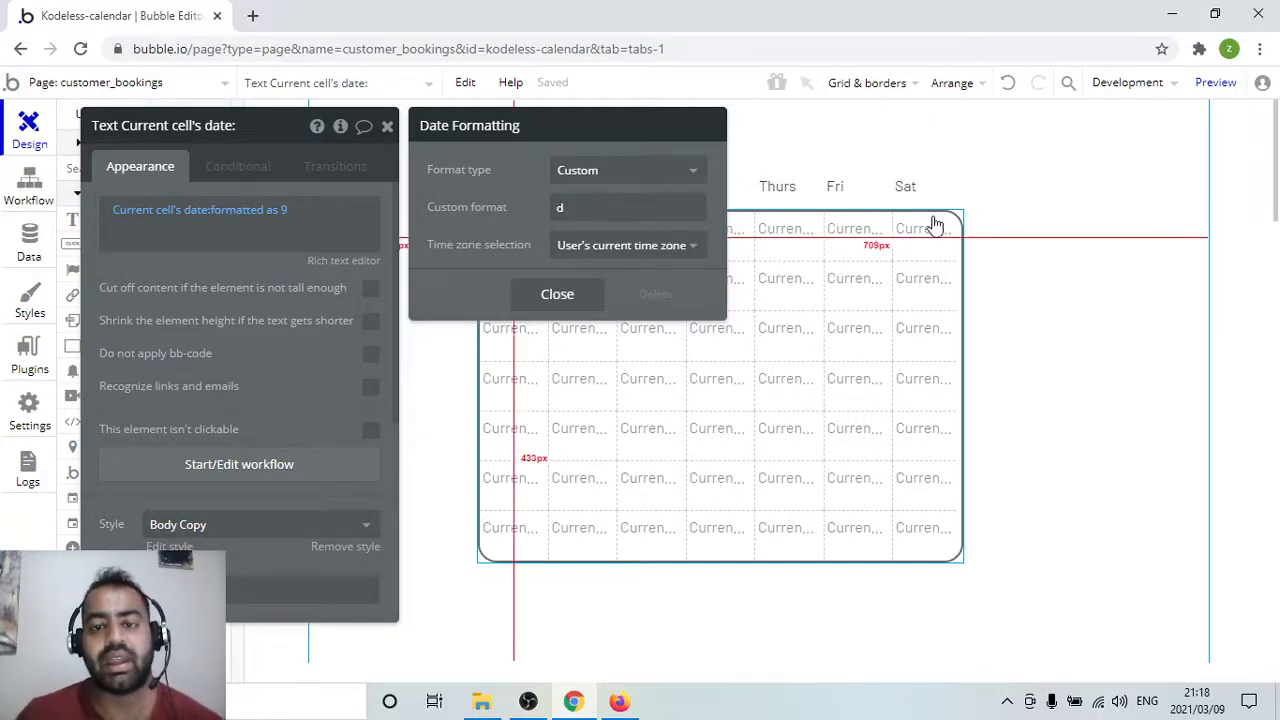
Close the date text's formatting settings and preview the customer_bookings page to check the calendar grid, returning to the editor
click(1052, 224)
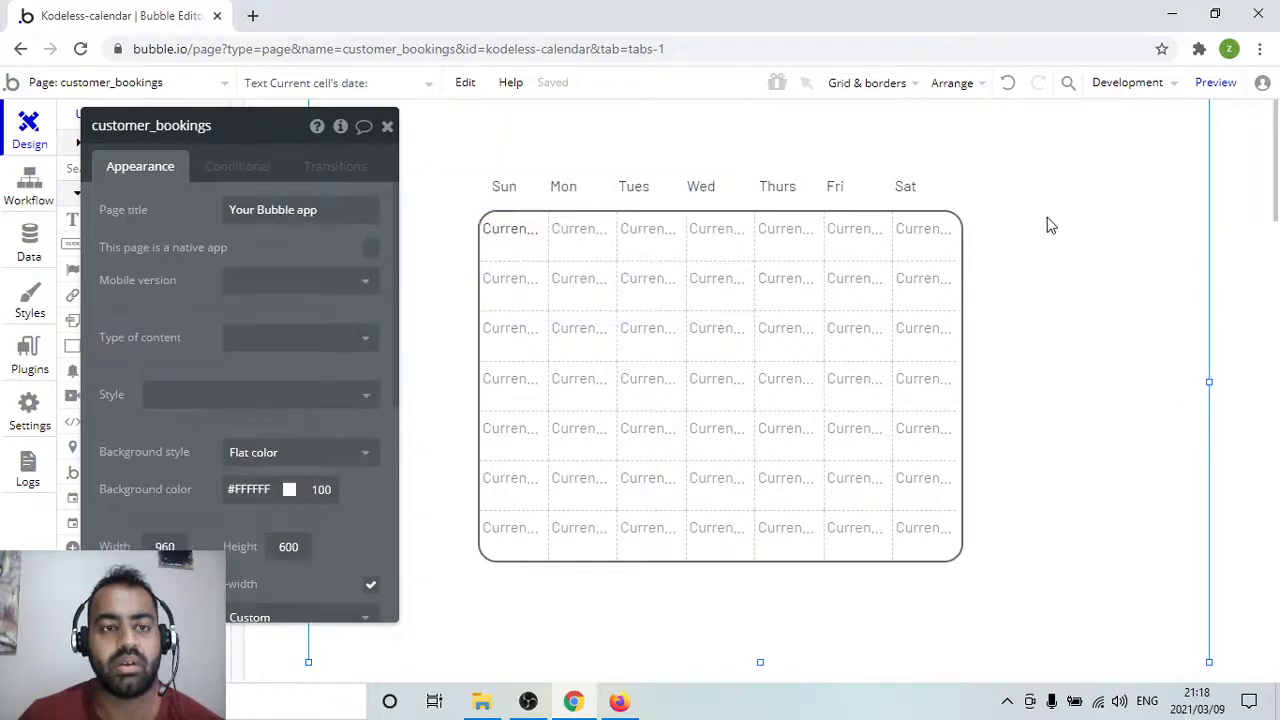
click(388, 127)
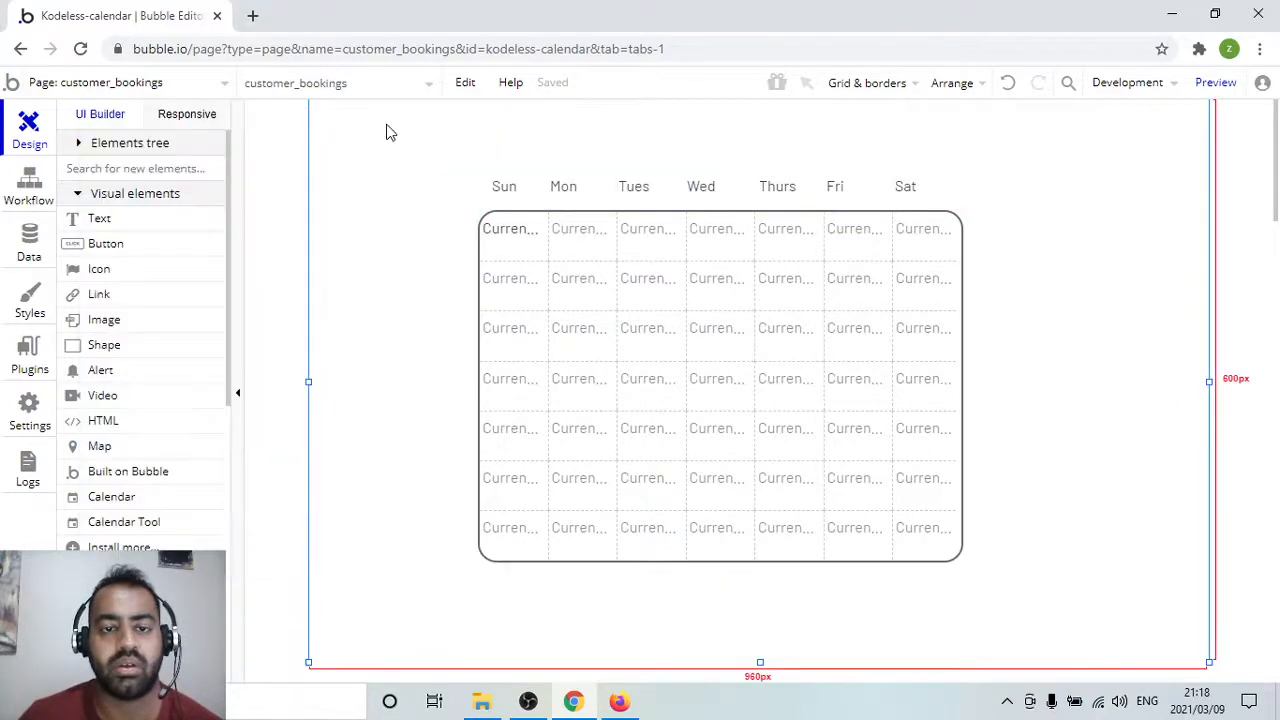
click(515, 231)
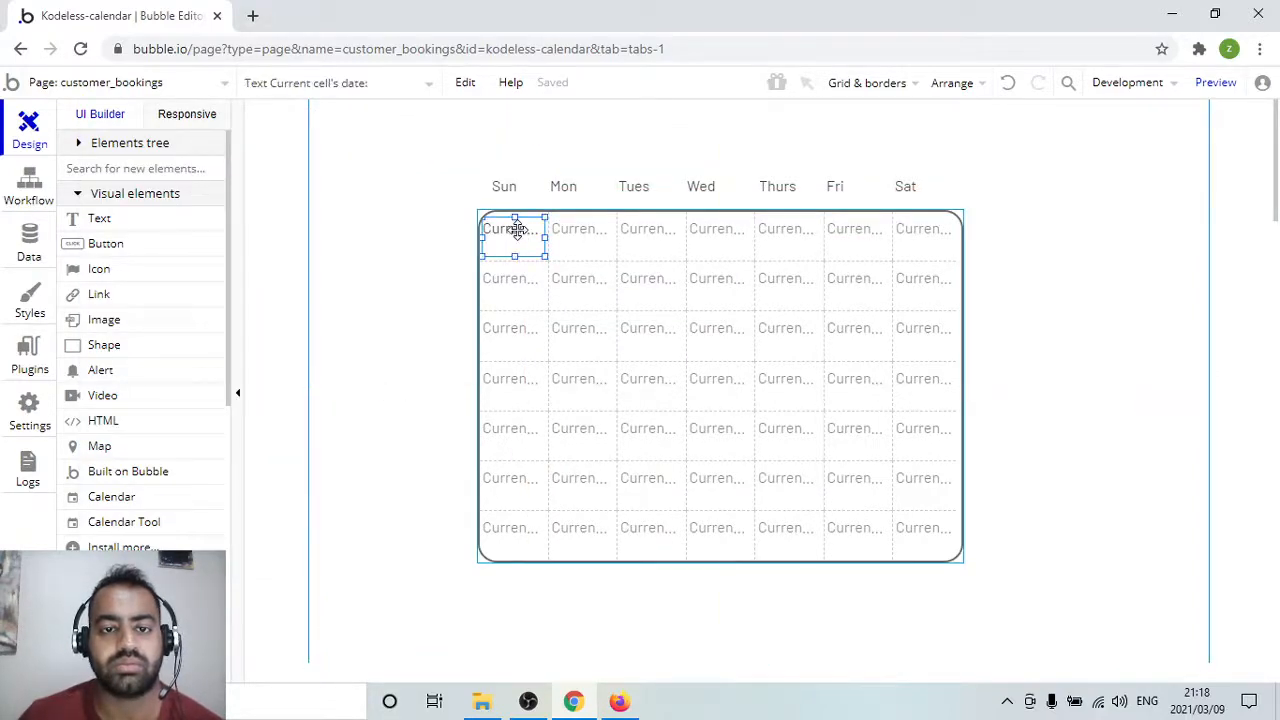
click(1213, 84)
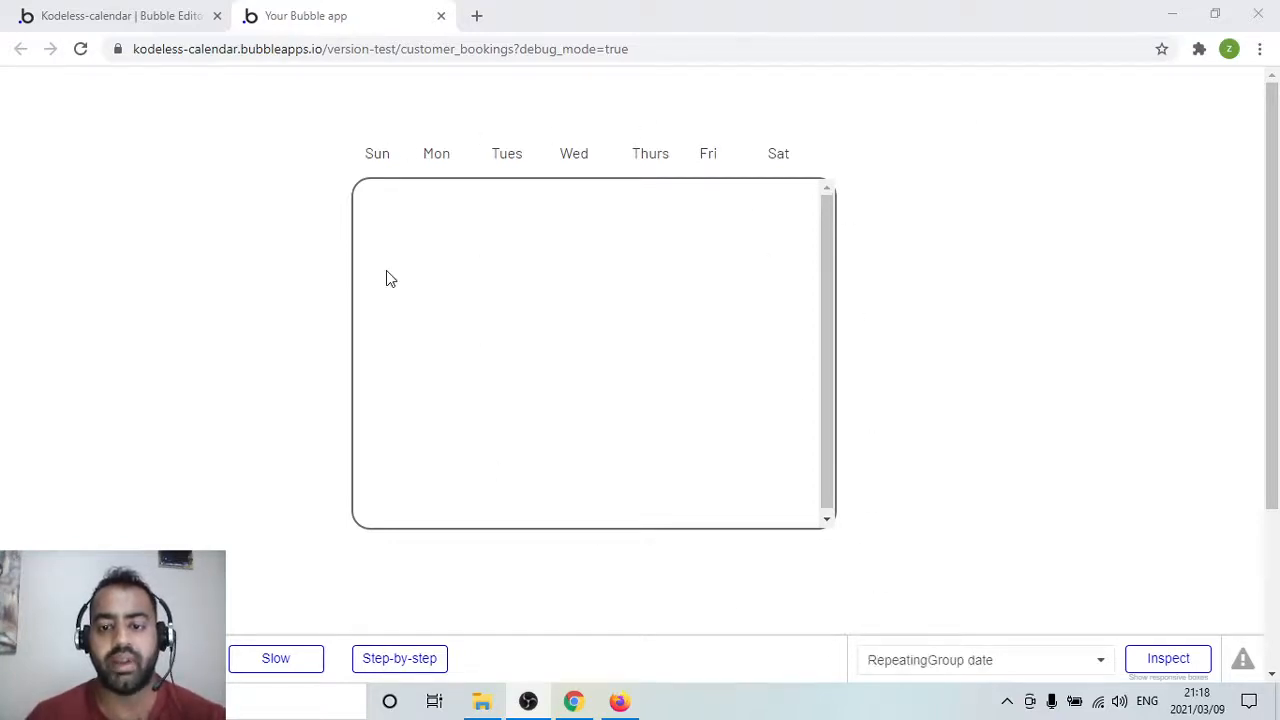
click(130, 8)
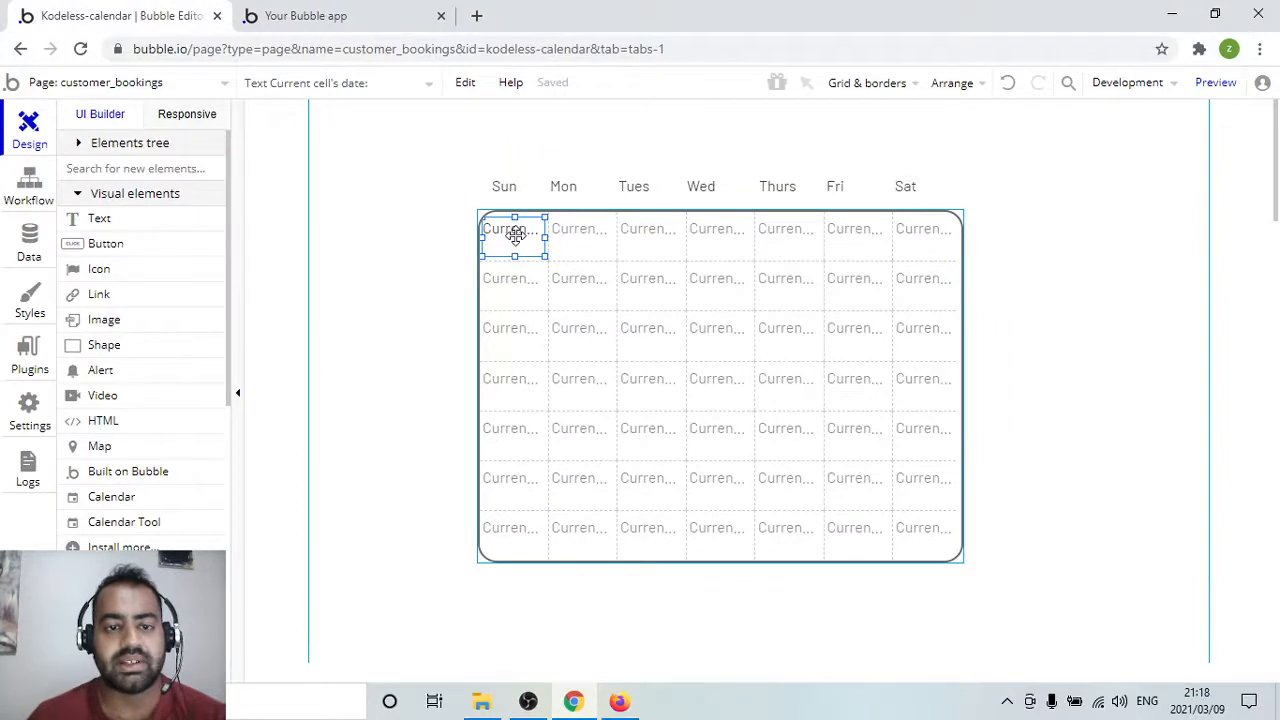
Review the dynamic date expression of the text element in the repeating group's first cell
double_click(515, 233)
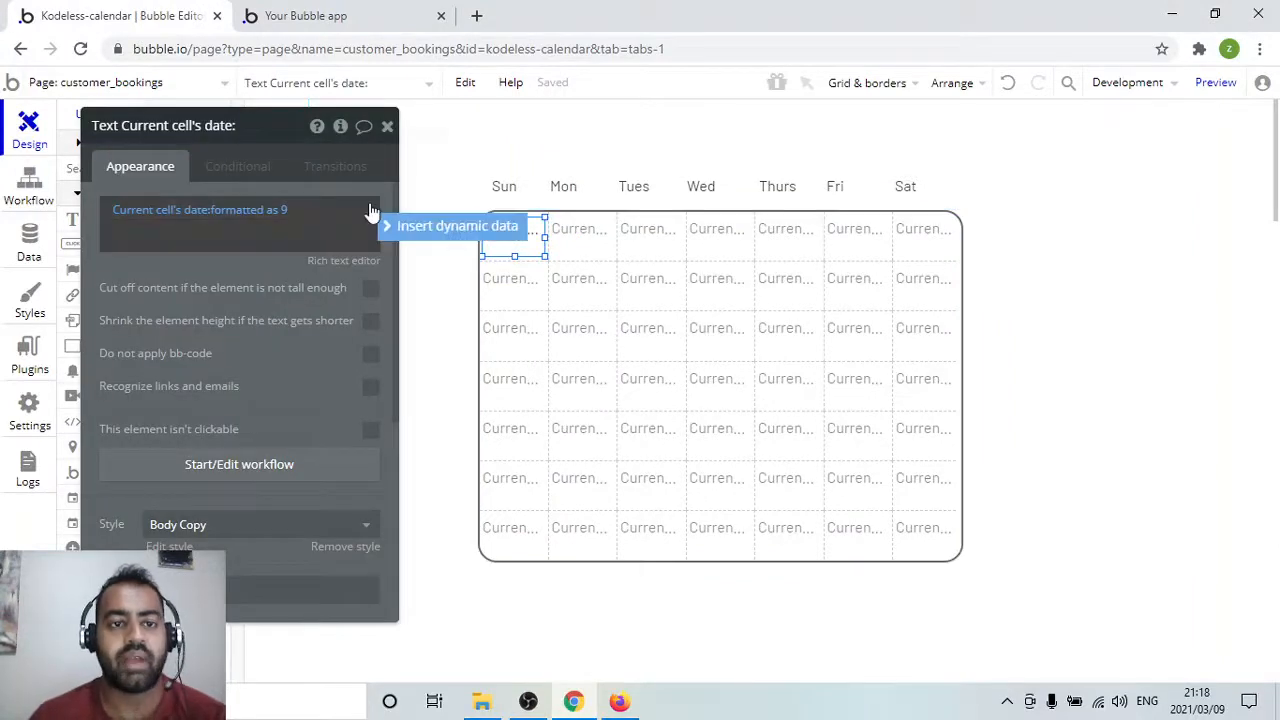
key(Escape)
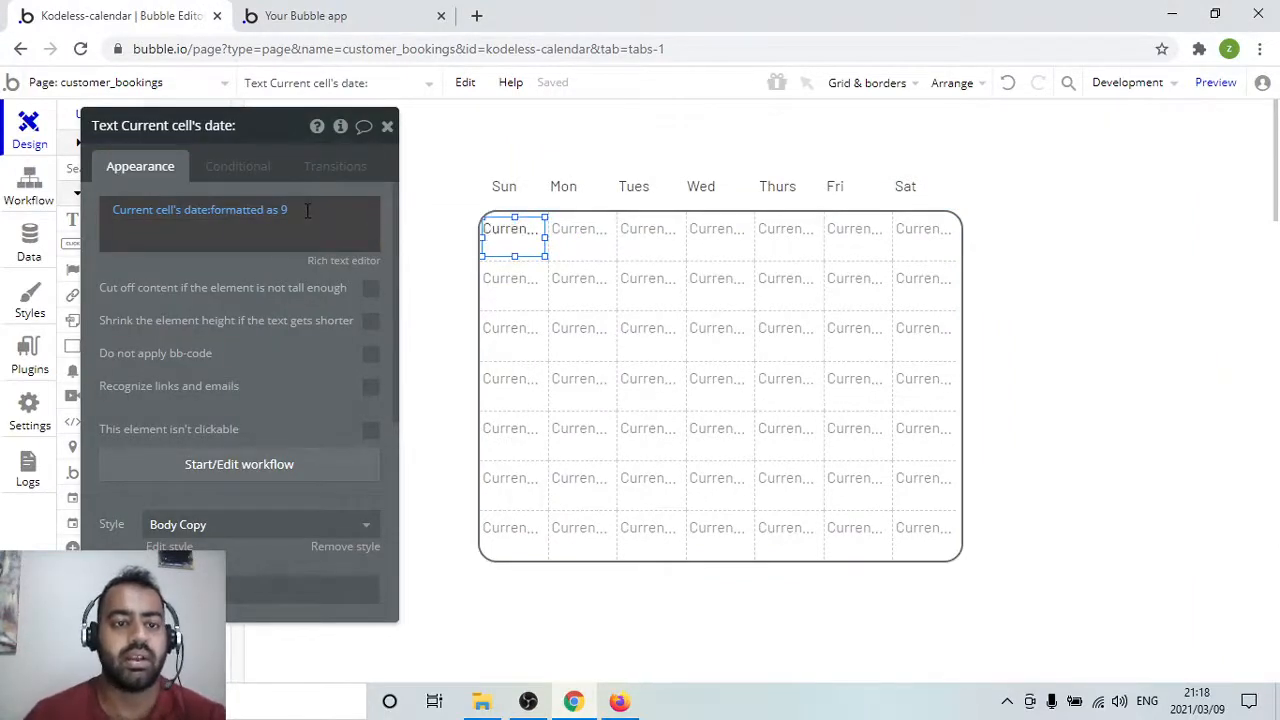
click(387, 131)
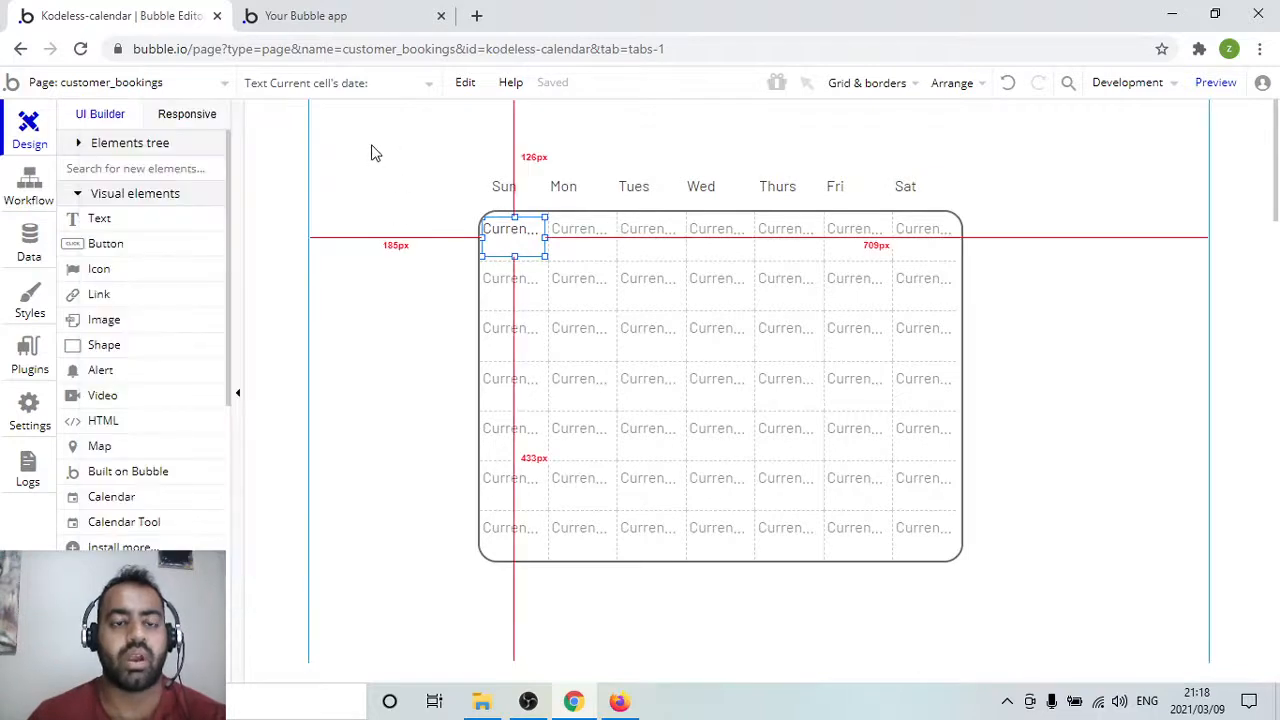
Inspect the custom states defined on the customer_bookings page, closing the inspector and property editor
click(365, 265)
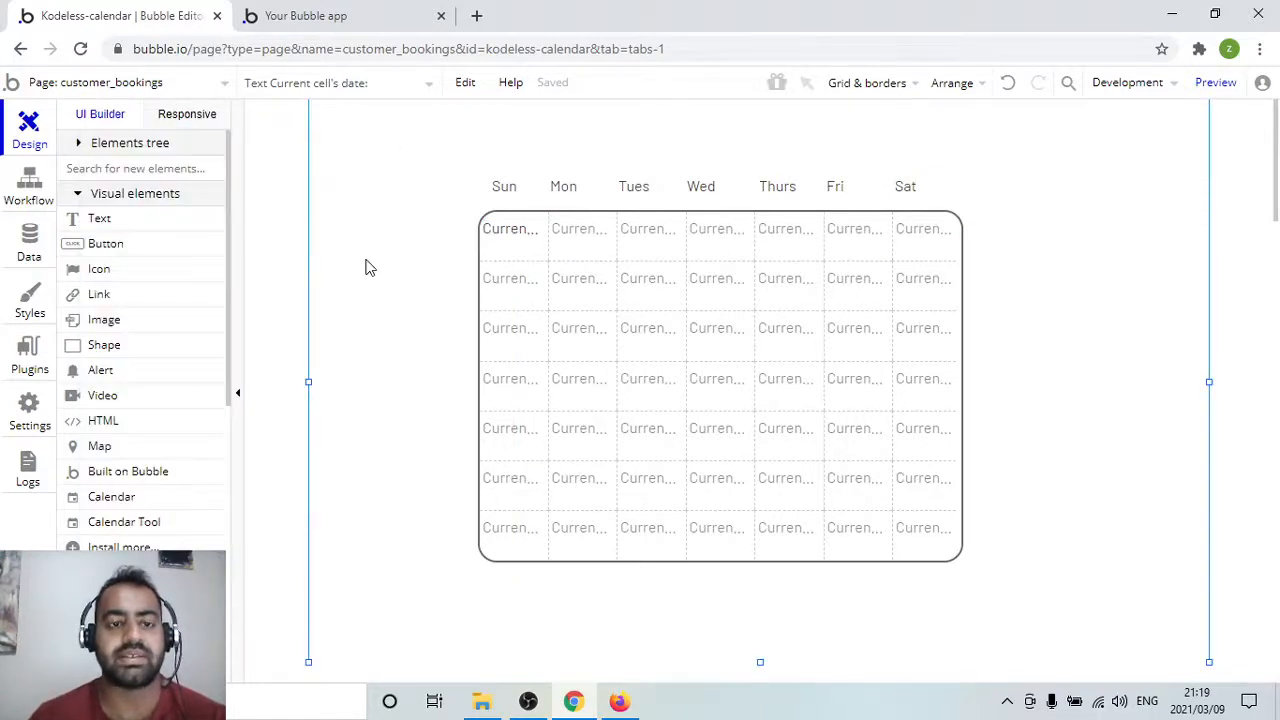
double_click(354, 266)
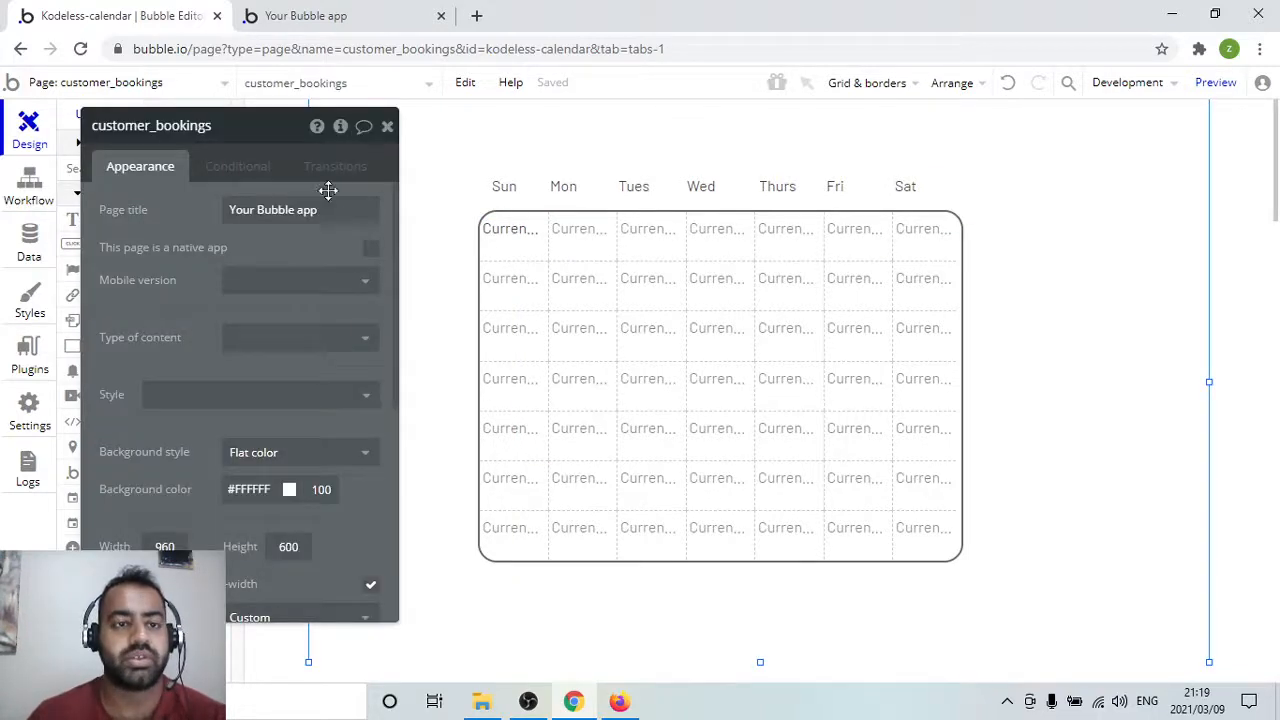
click(340, 131)
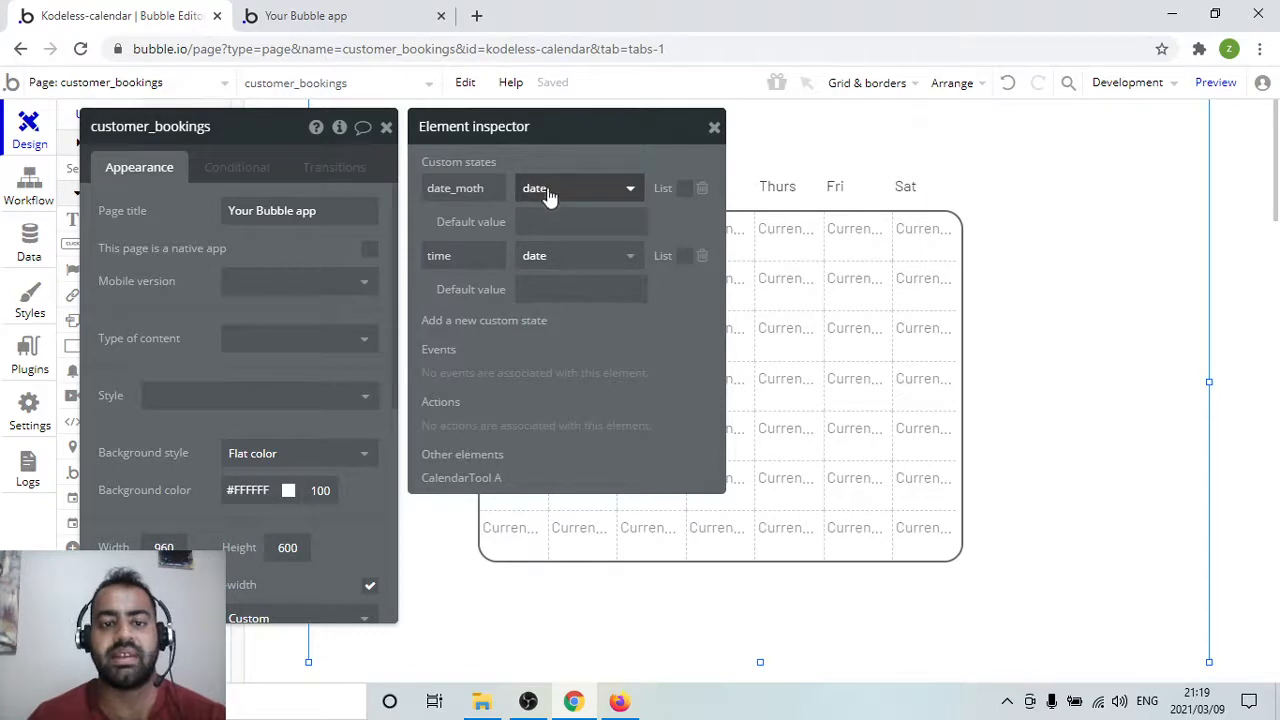
click(714, 128)
click(386, 127)
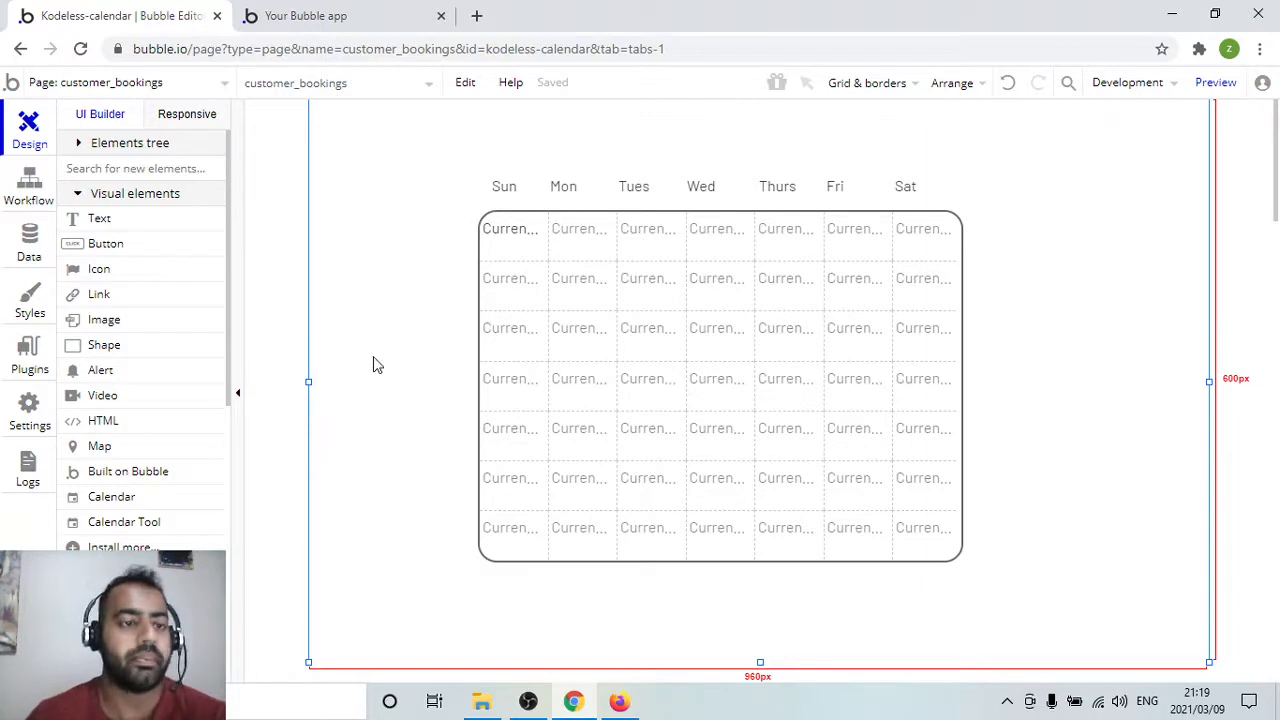
Create a workflow on the customer_bookings page that is triggered by the general event Page is loaded
click(31, 190)
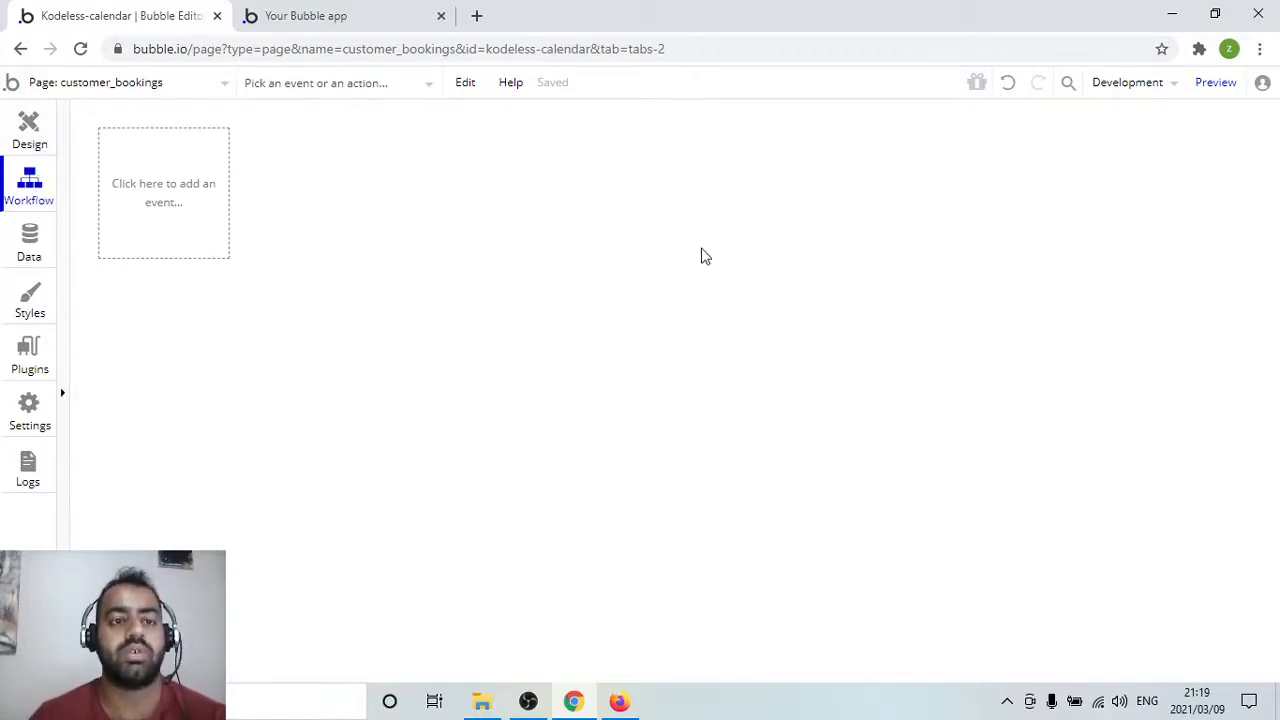
click(158, 215)
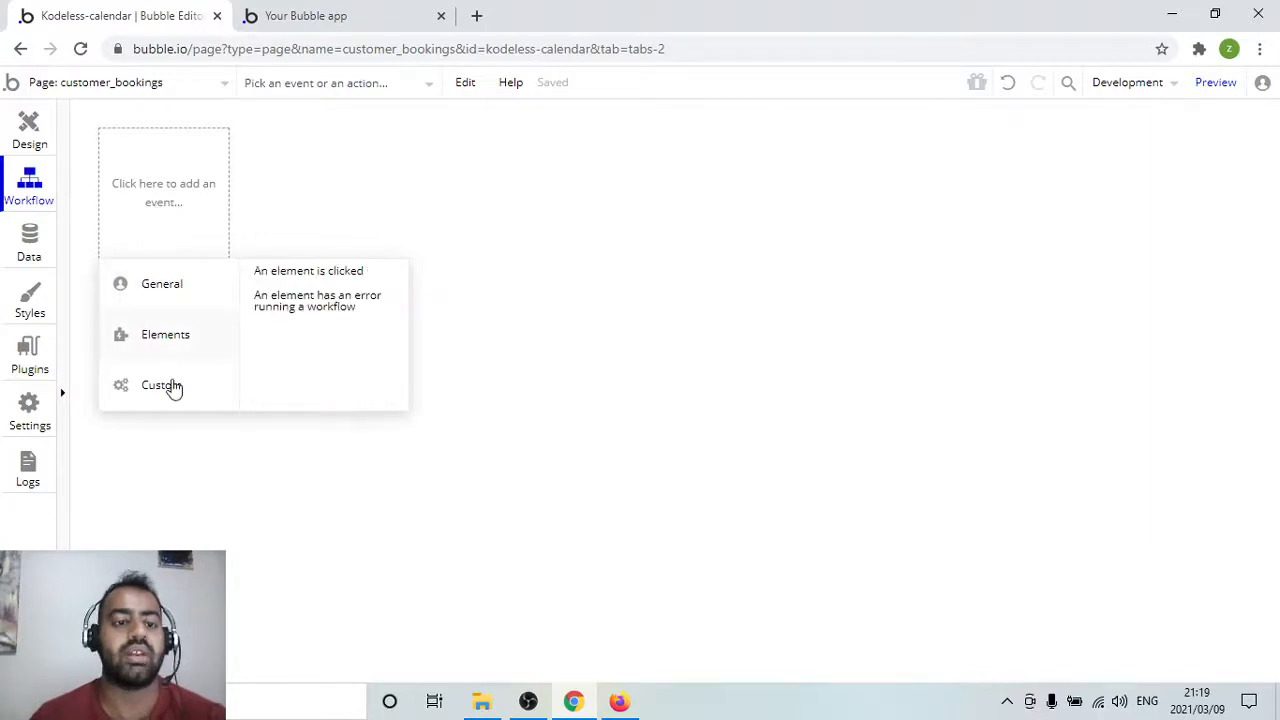
mouse_move(174, 342)
mouse_move(163, 286)
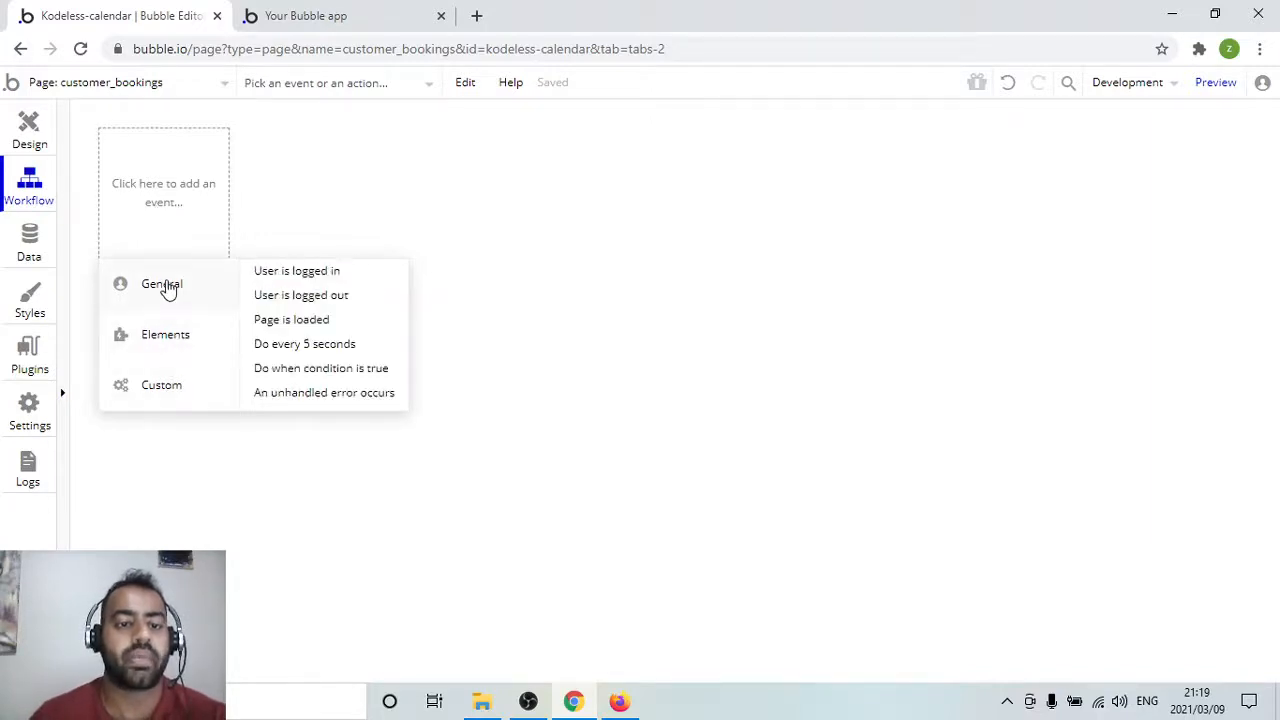
click(328, 320)
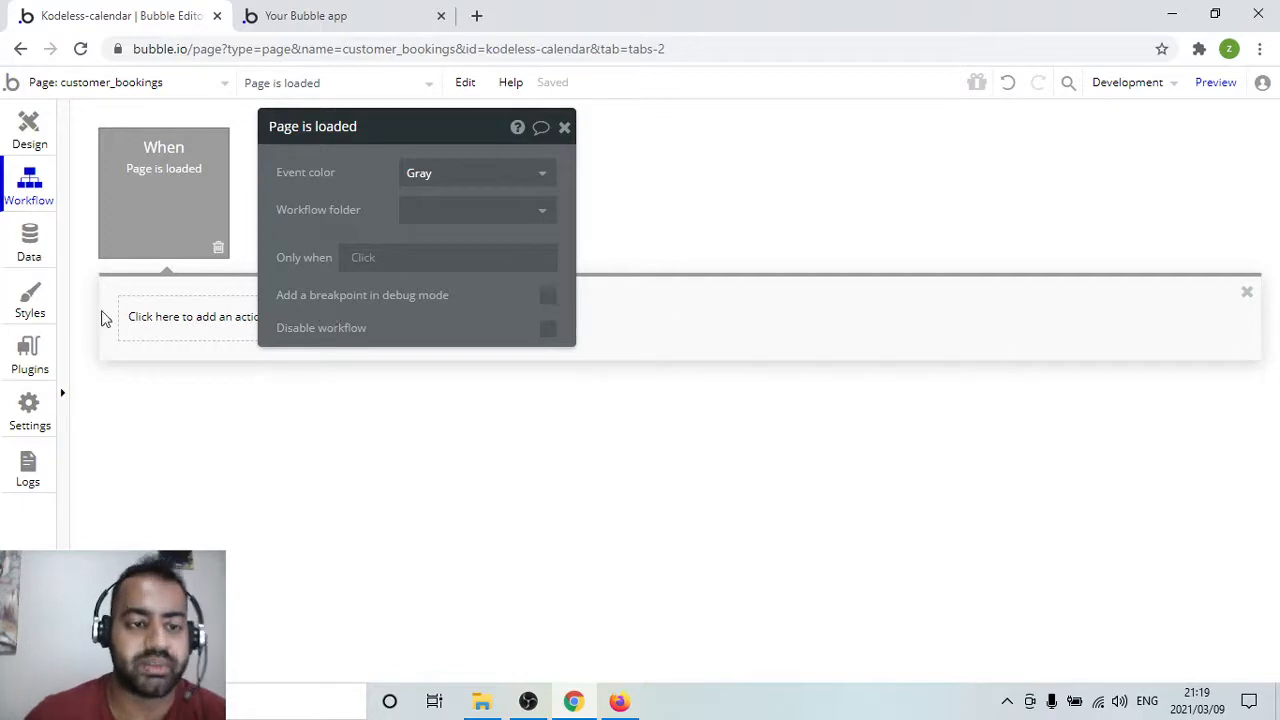
Add a Set state action to the Page is loaded workflow, with customer_bookings as its element
click(189, 328)
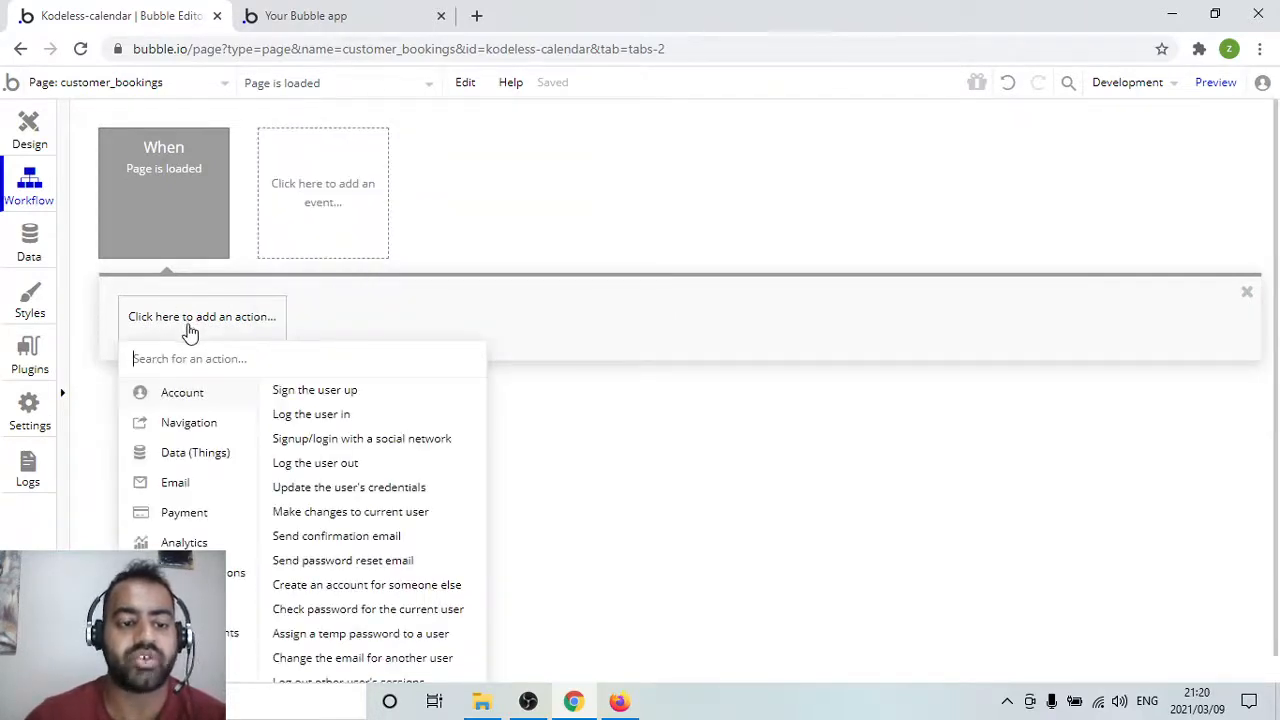
mouse_move(205, 573)
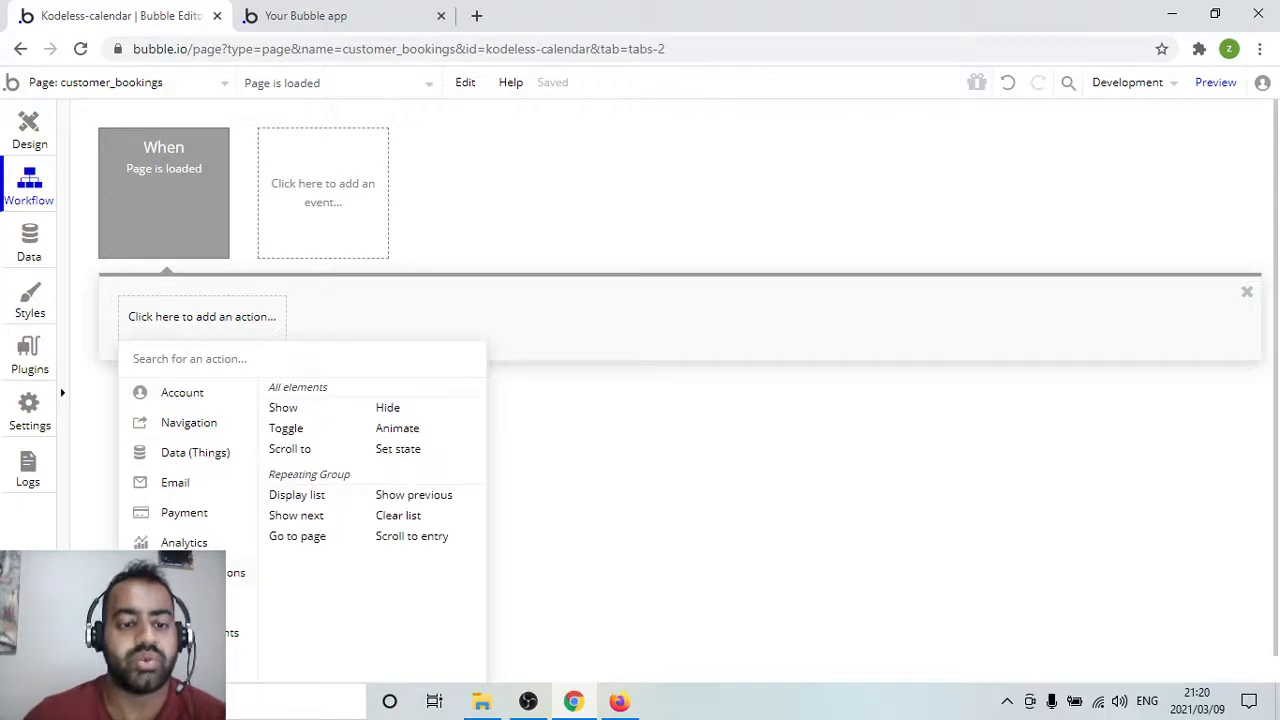
click(399, 450)
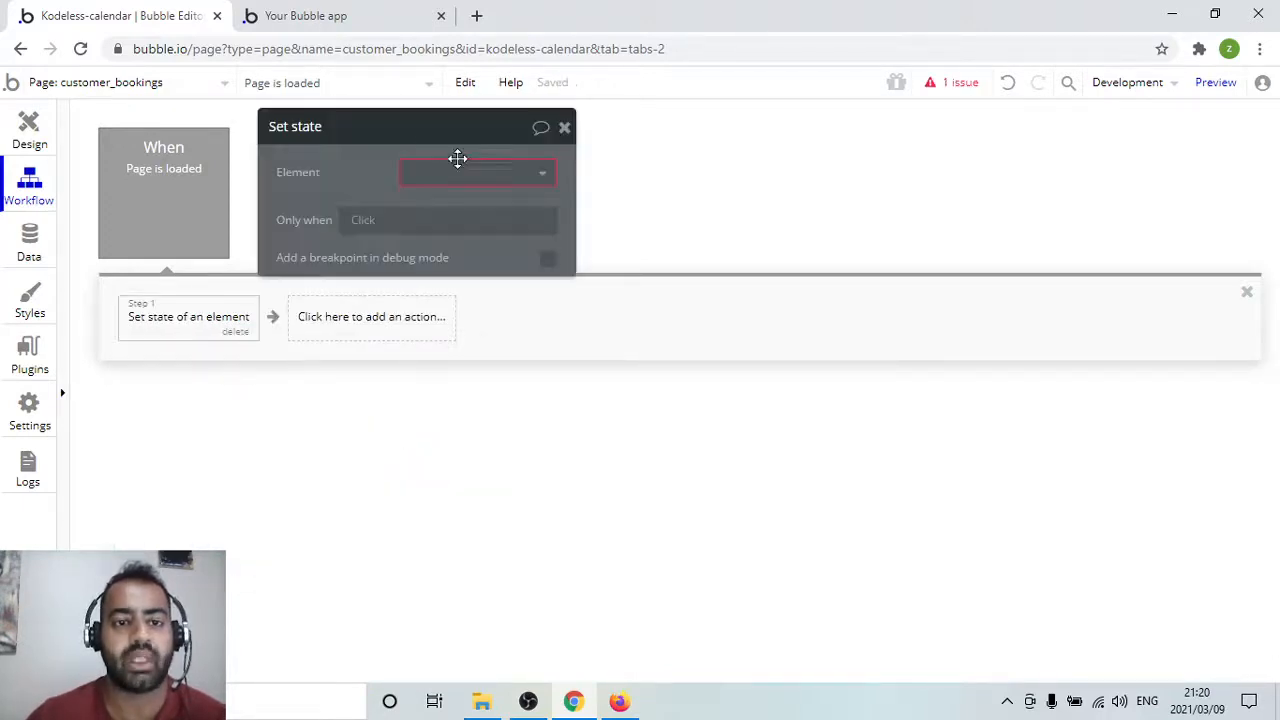
click(461, 170)
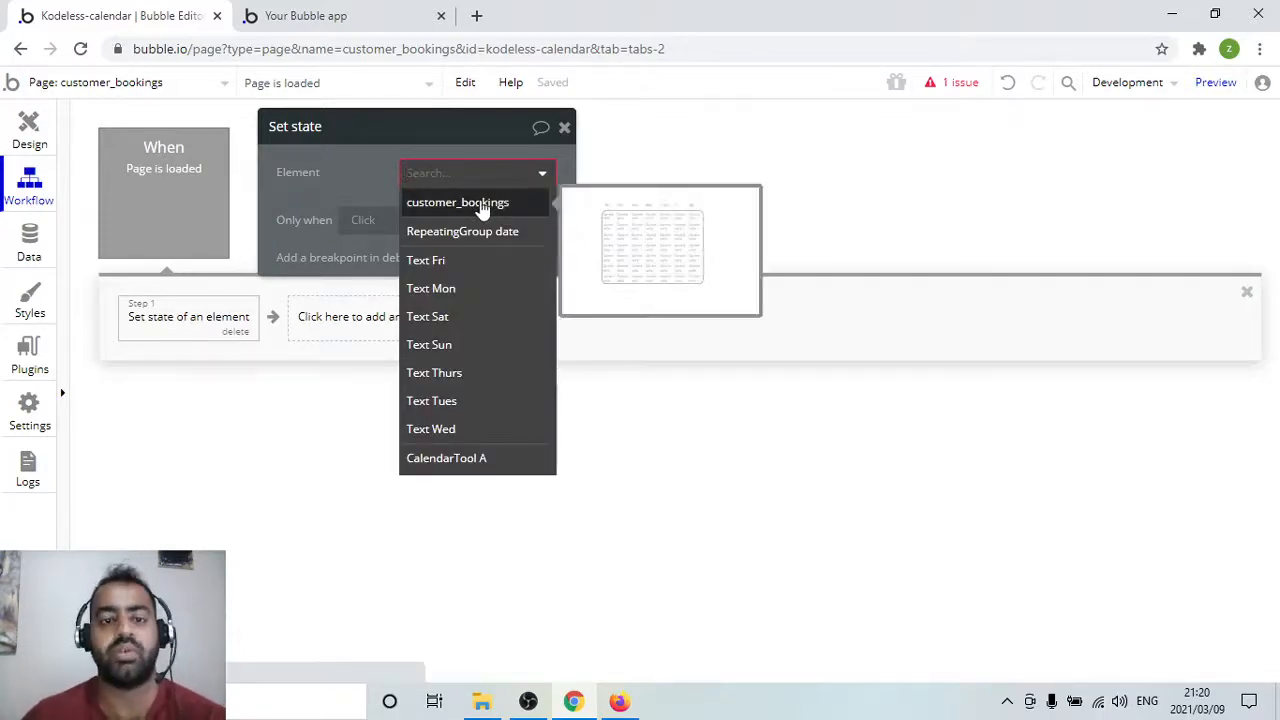
click(481, 203)
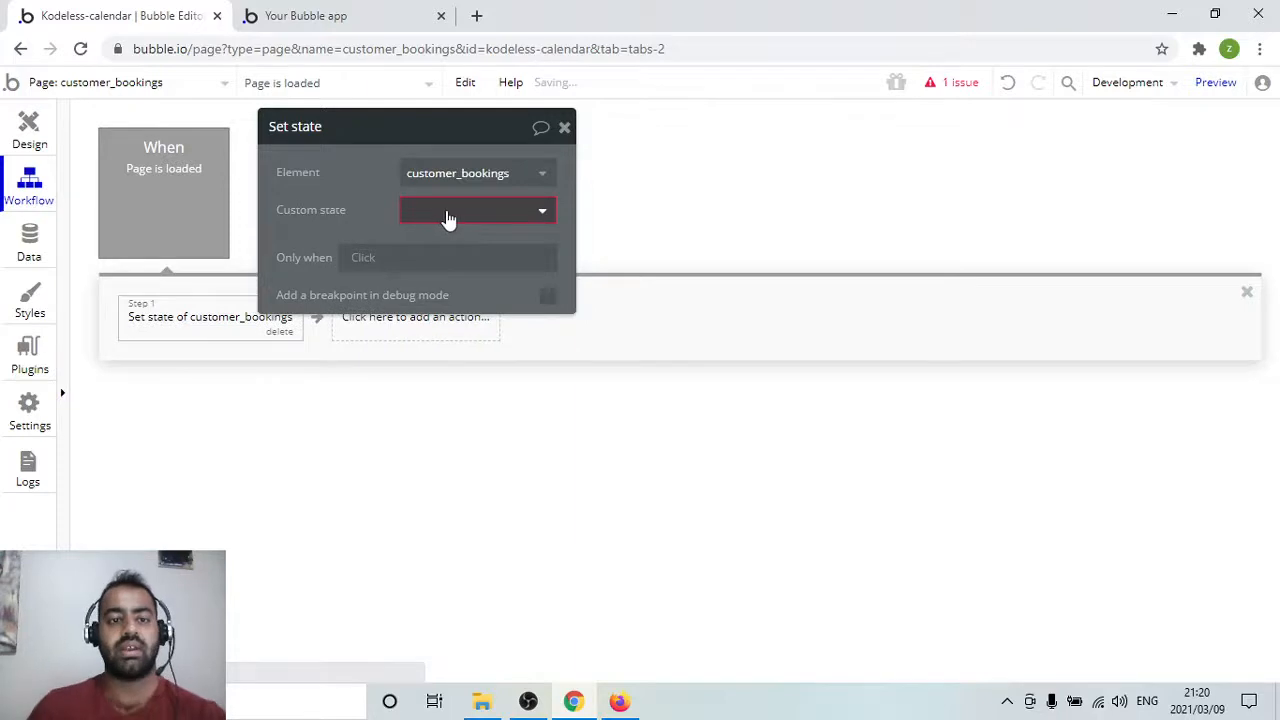
Choose date_moth as the action's custom state and set its value to Current date/time
click(448, 218)
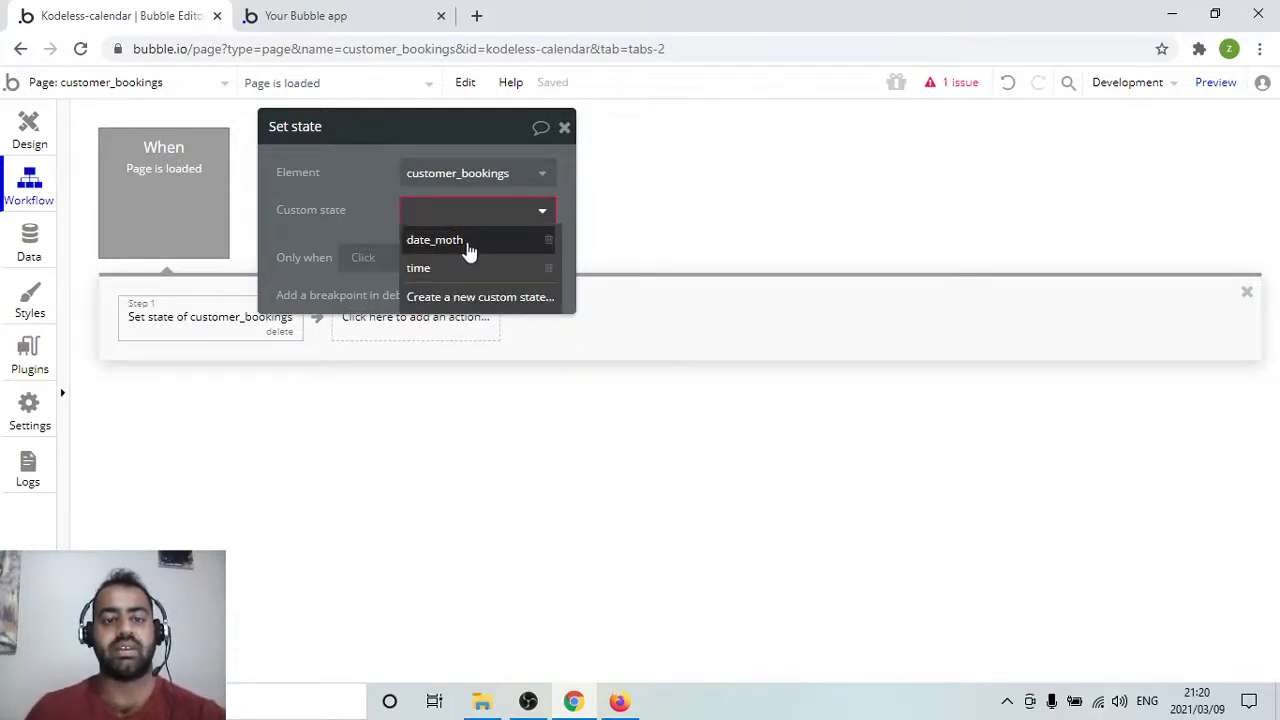
click(466, 242)
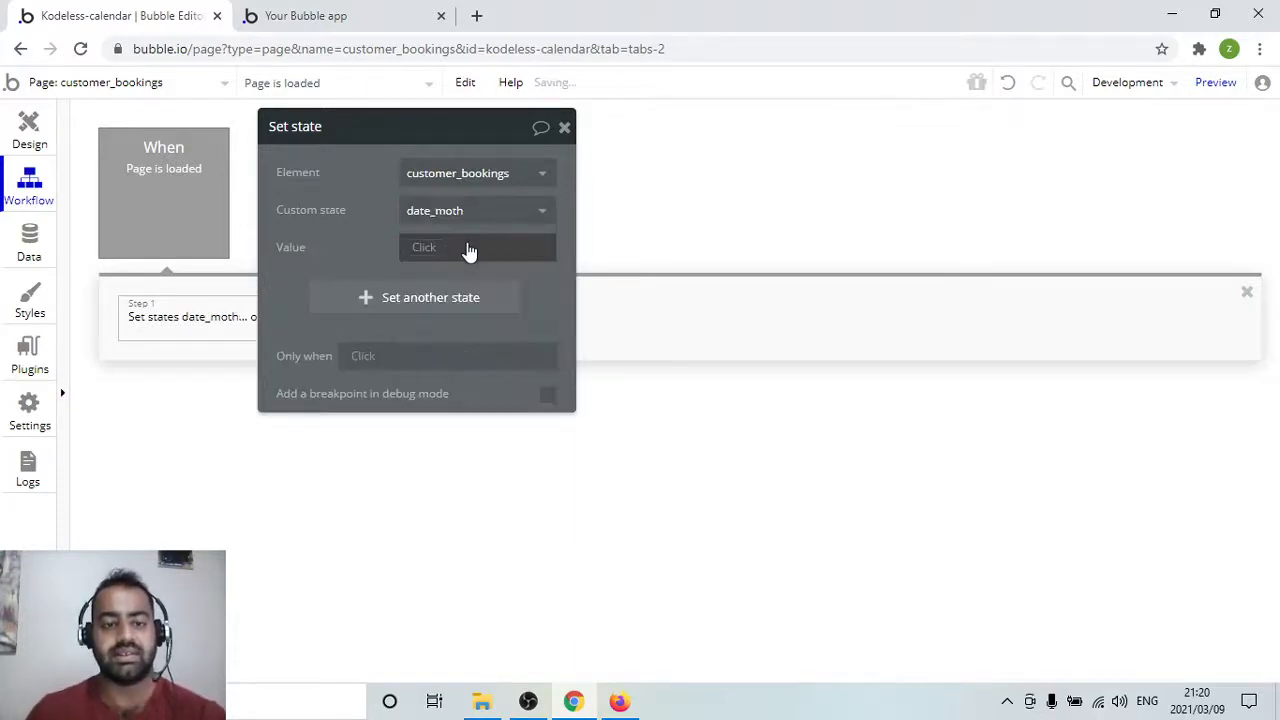
click(432, 255)
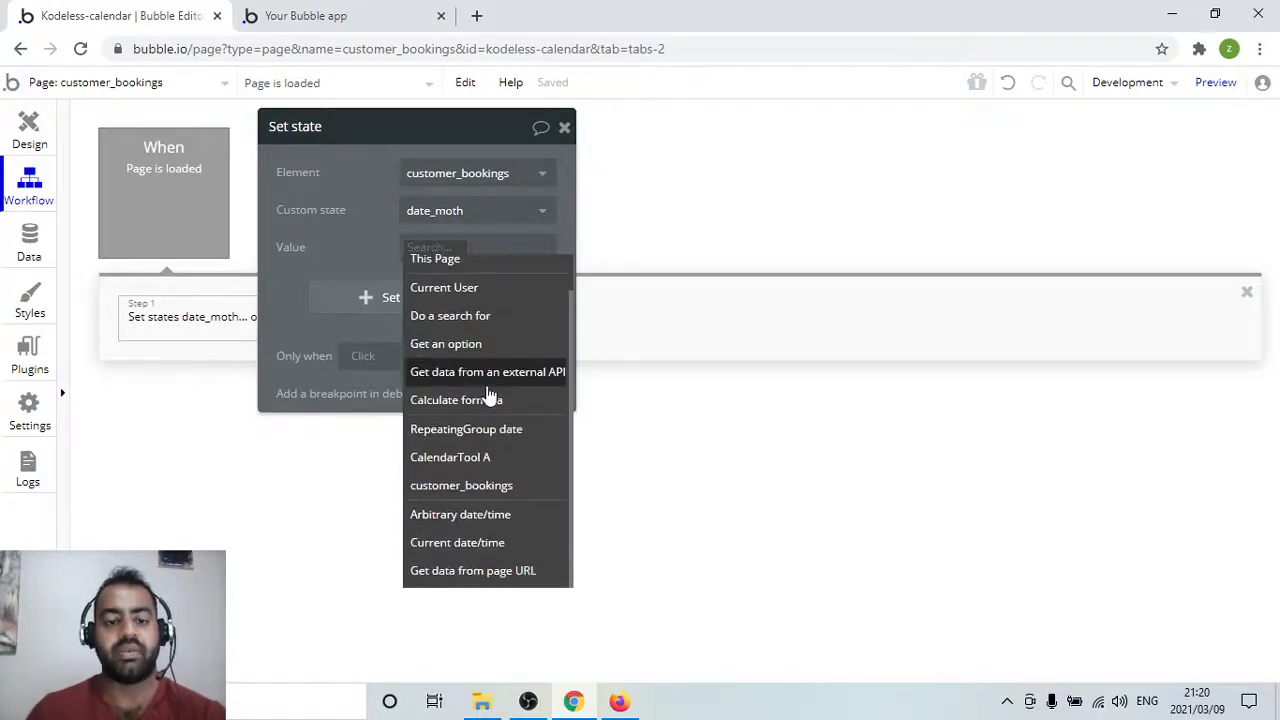
click(497, 548)
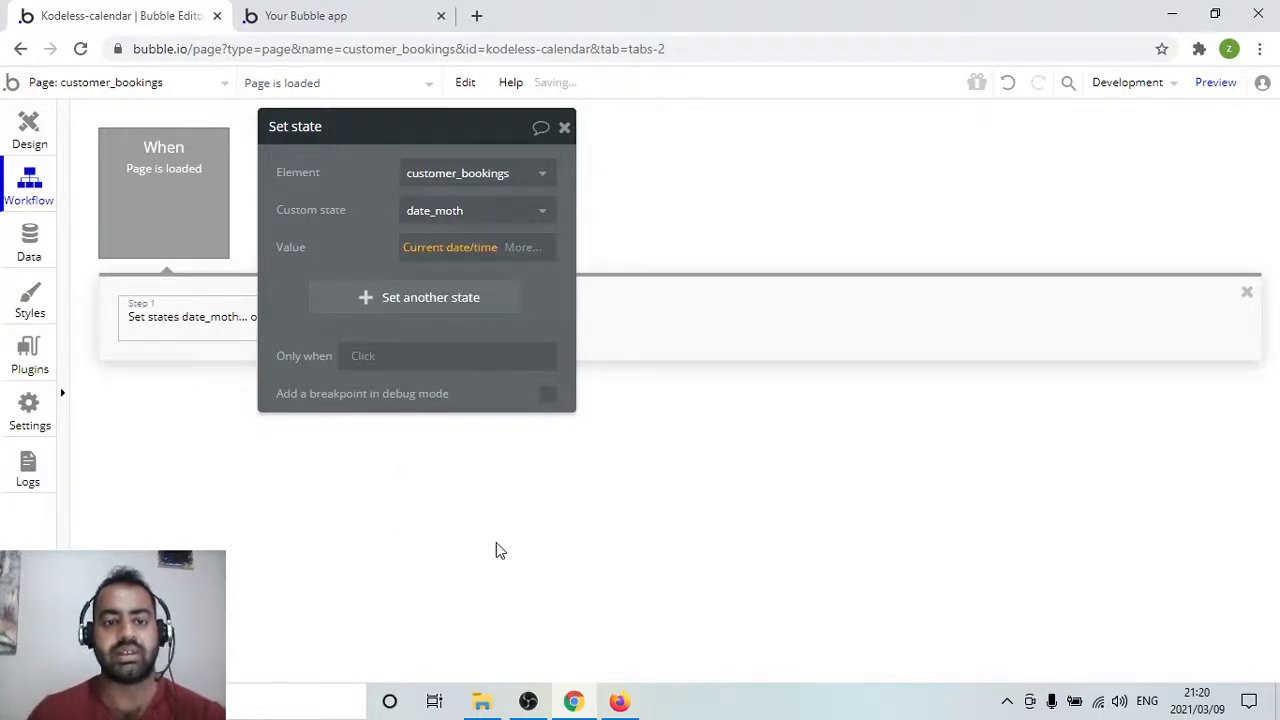
click(350, 235)
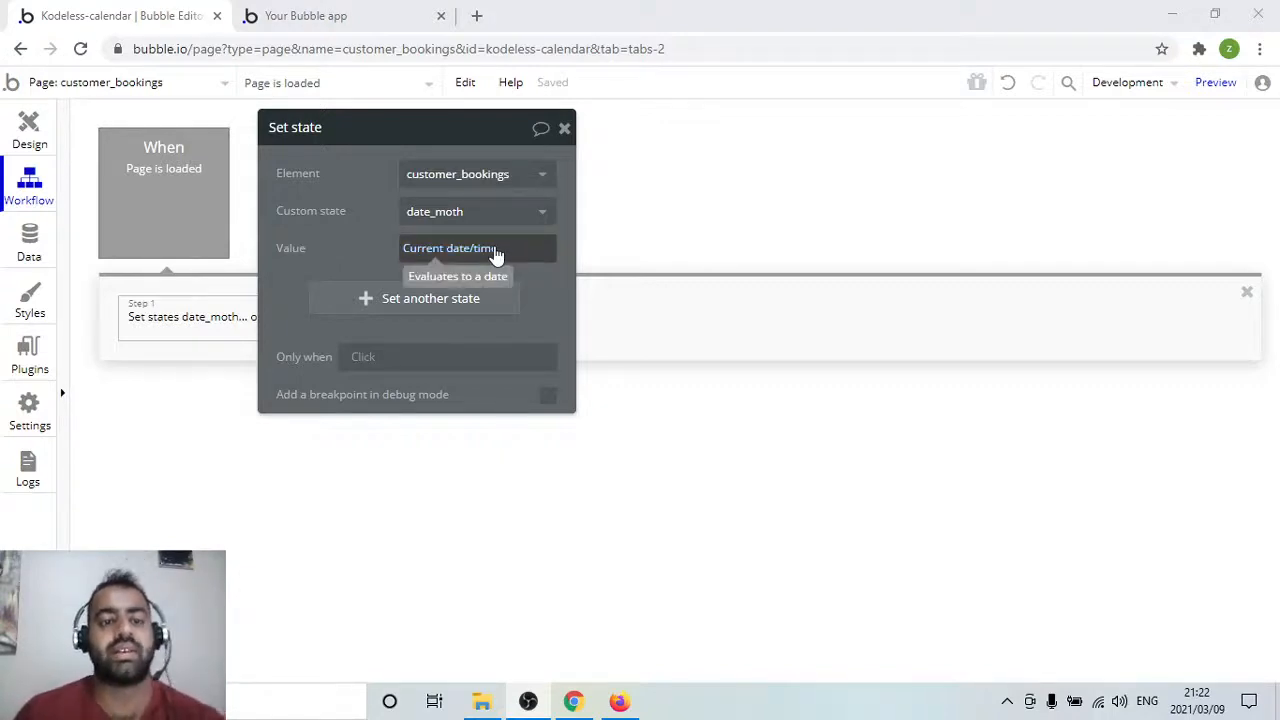
Preview the customer_bookings page and compare its day numbers with the system calendar, returning to the page design
click(40, 148)
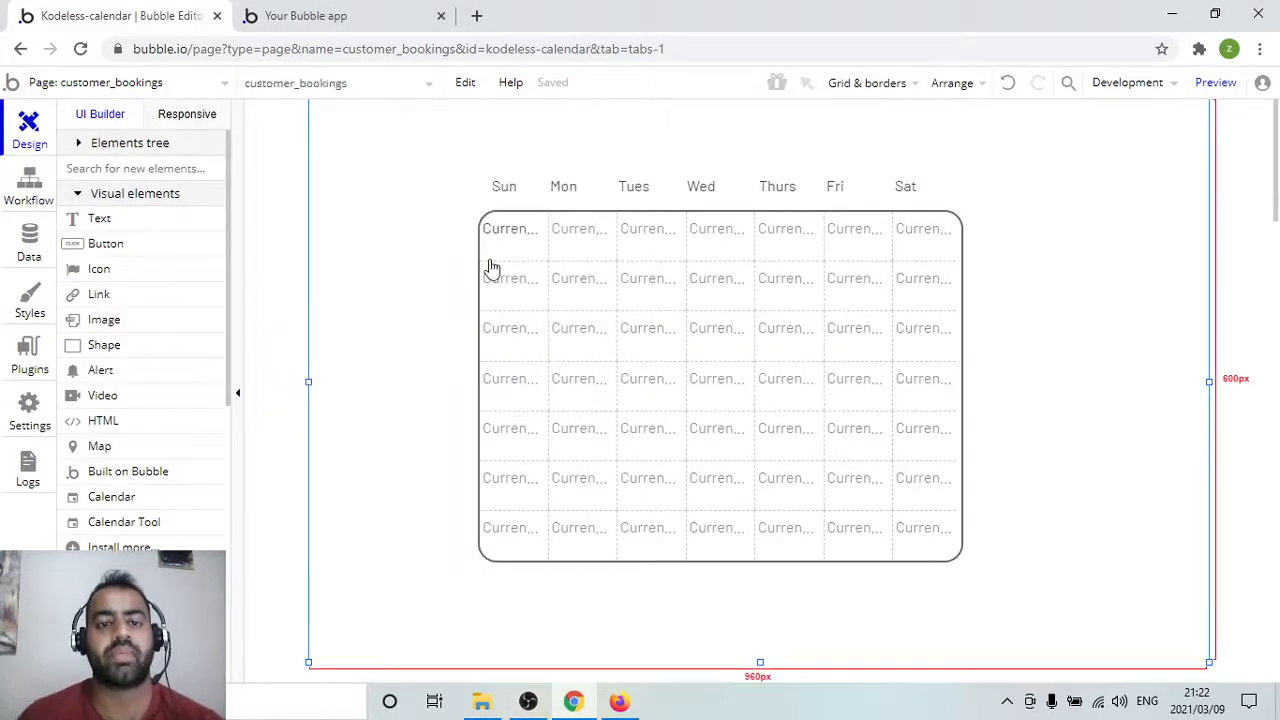
click(512, 230)
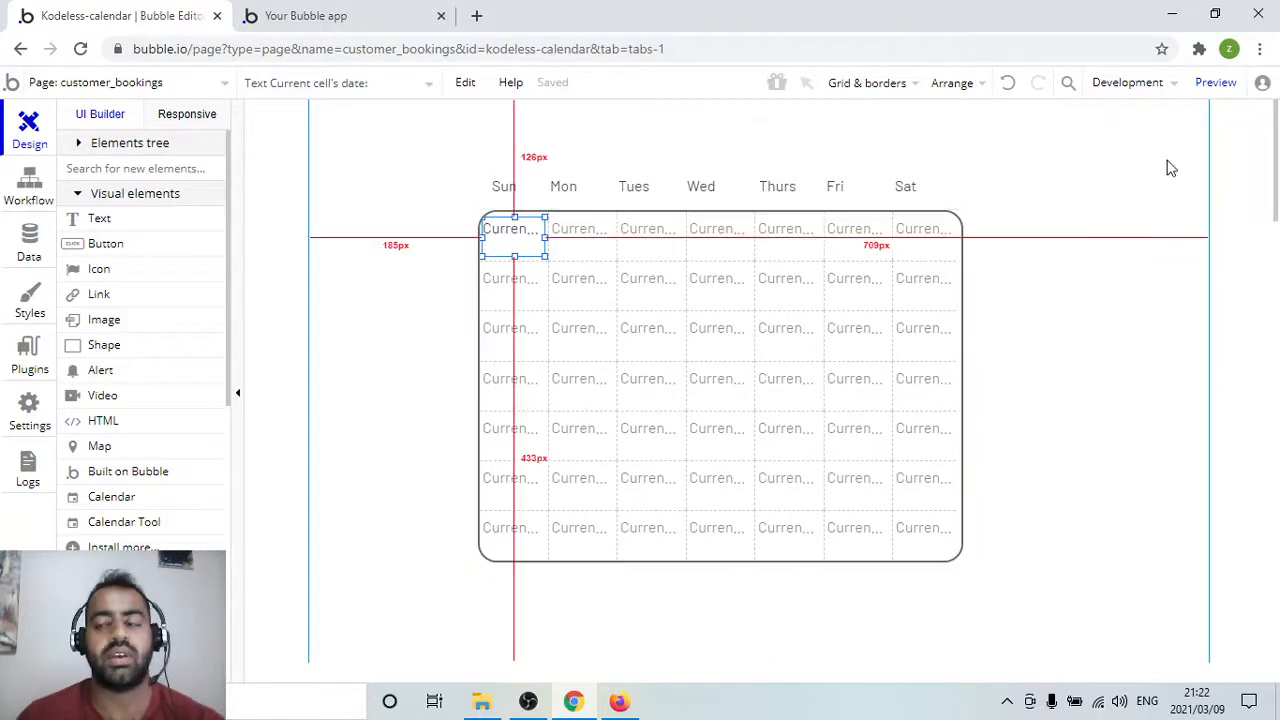
click(370, 137)
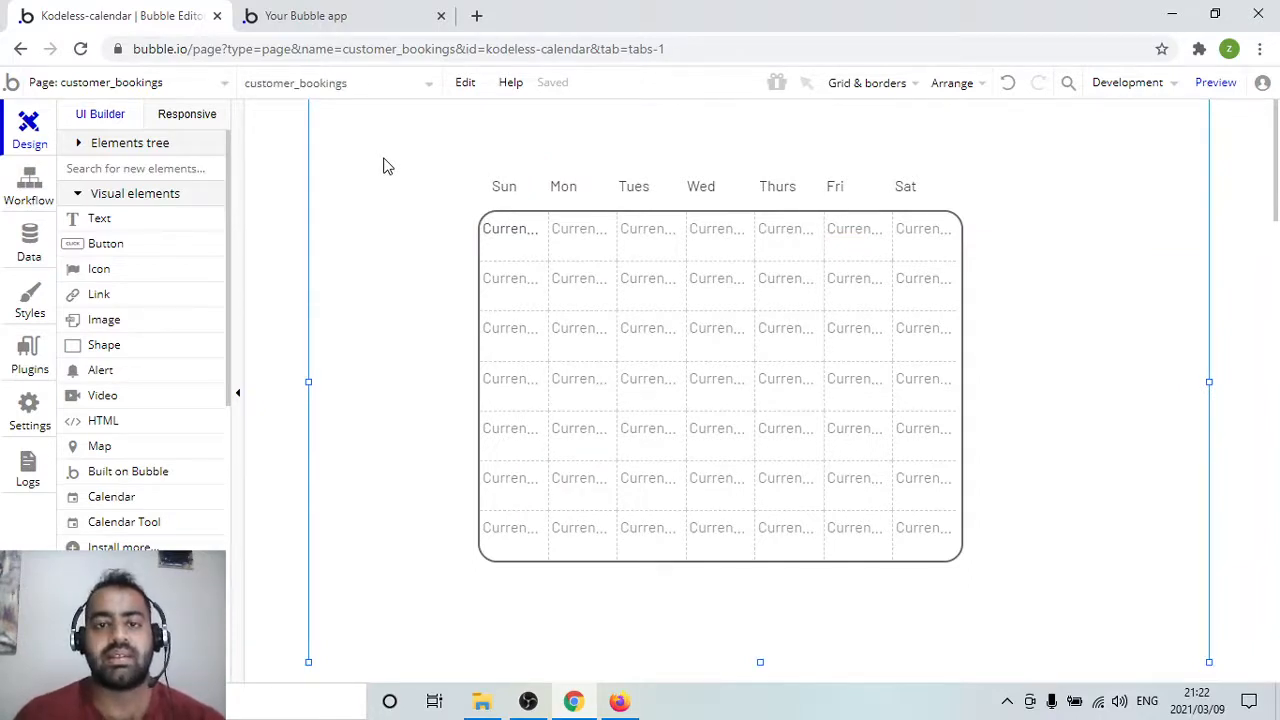
click(1216, 84)
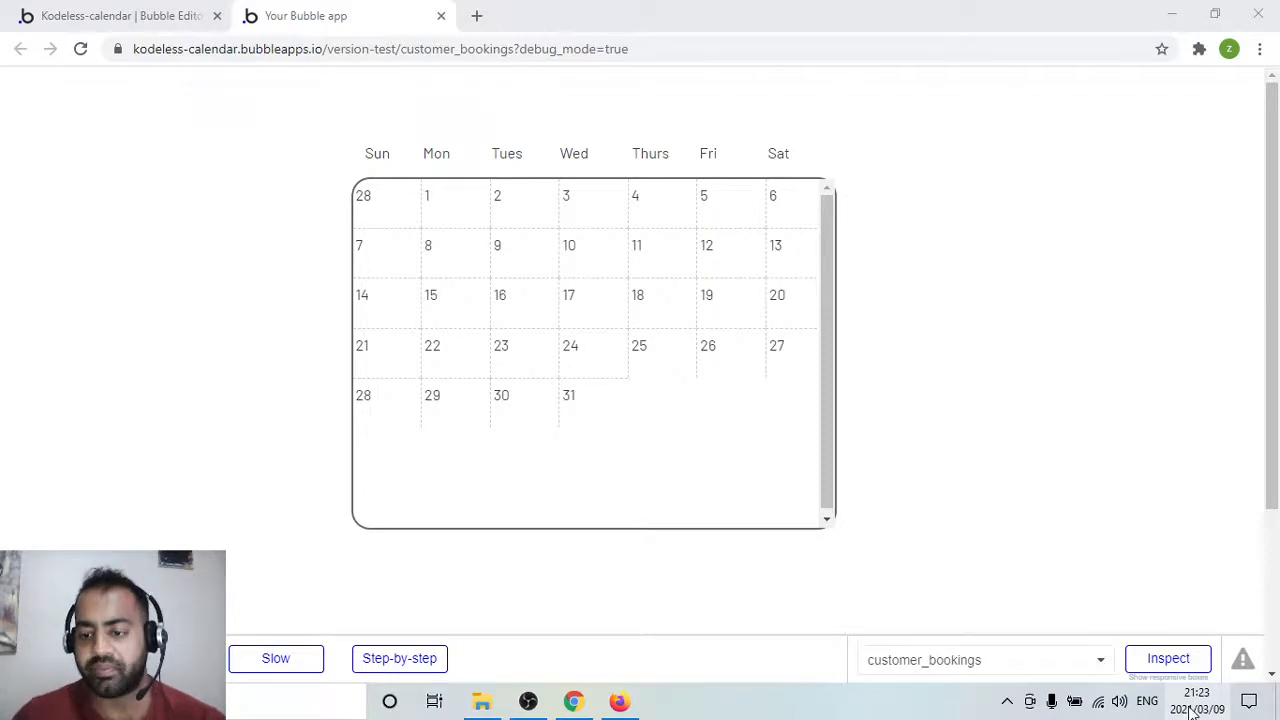
click(1192, 708)
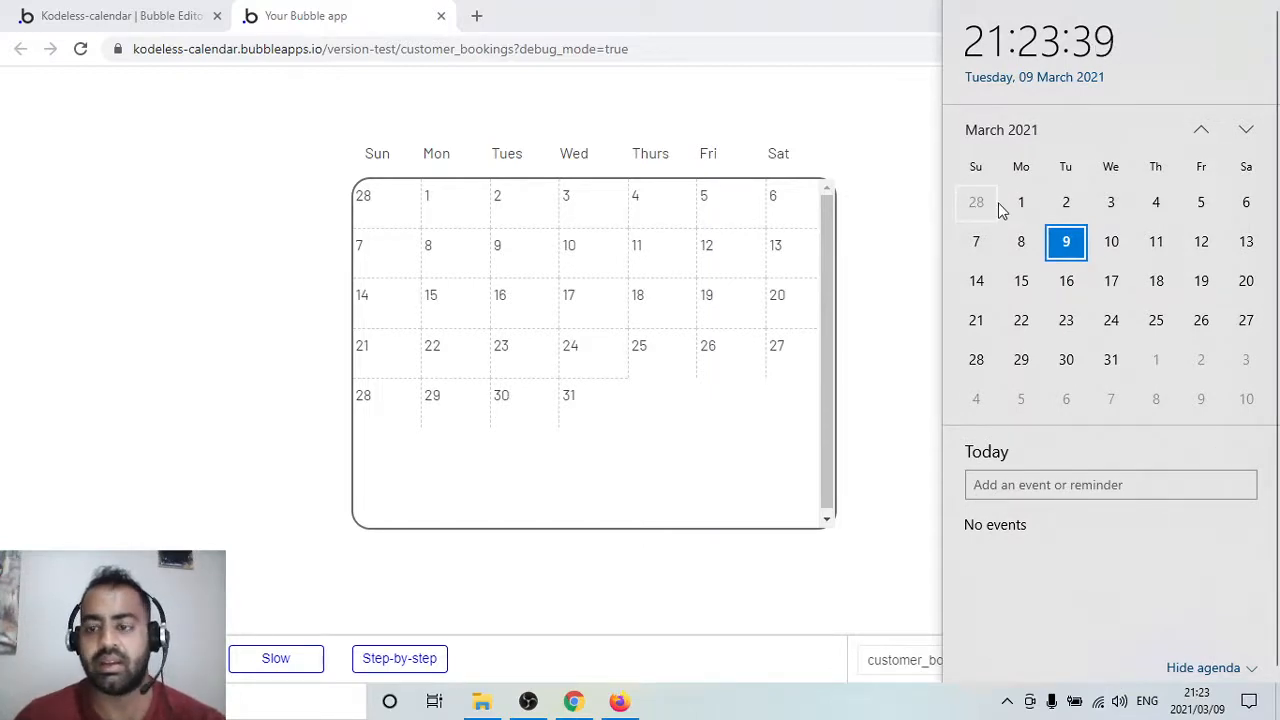
click(791, 600)
click(155, 12)
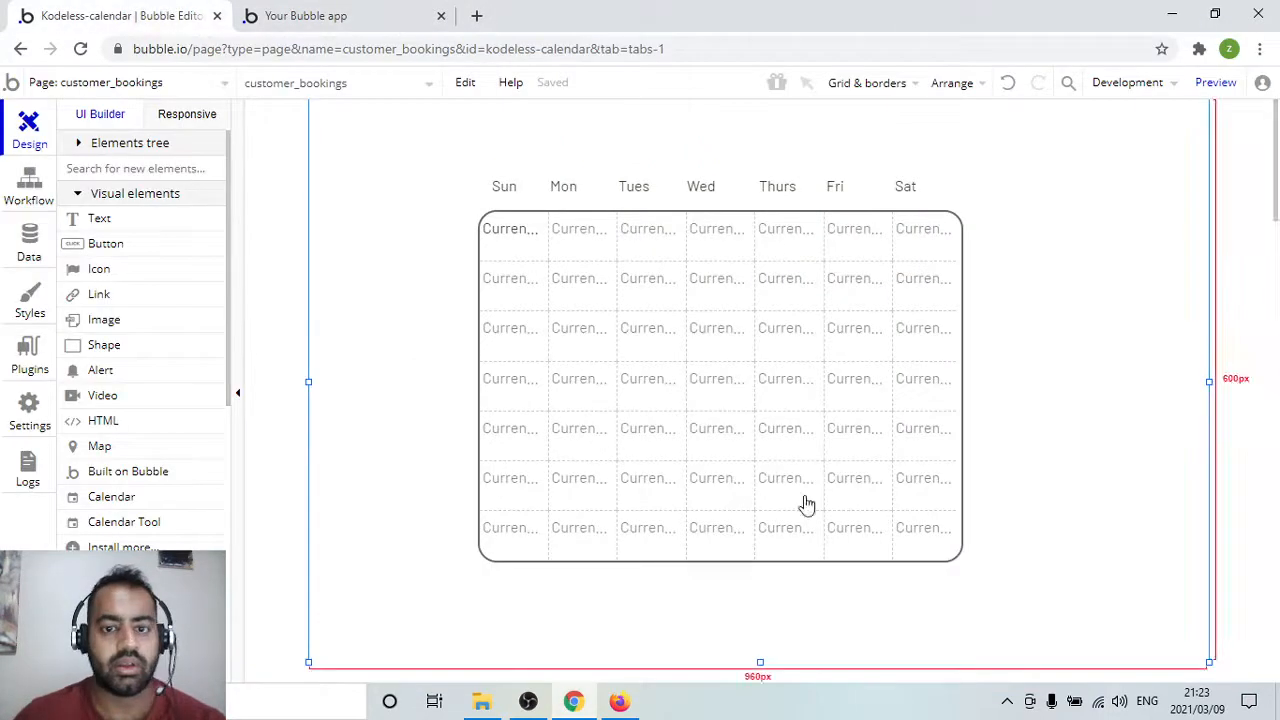
Set the date repeating group's number of rows to 6 and close its property editor
click(617, 340)
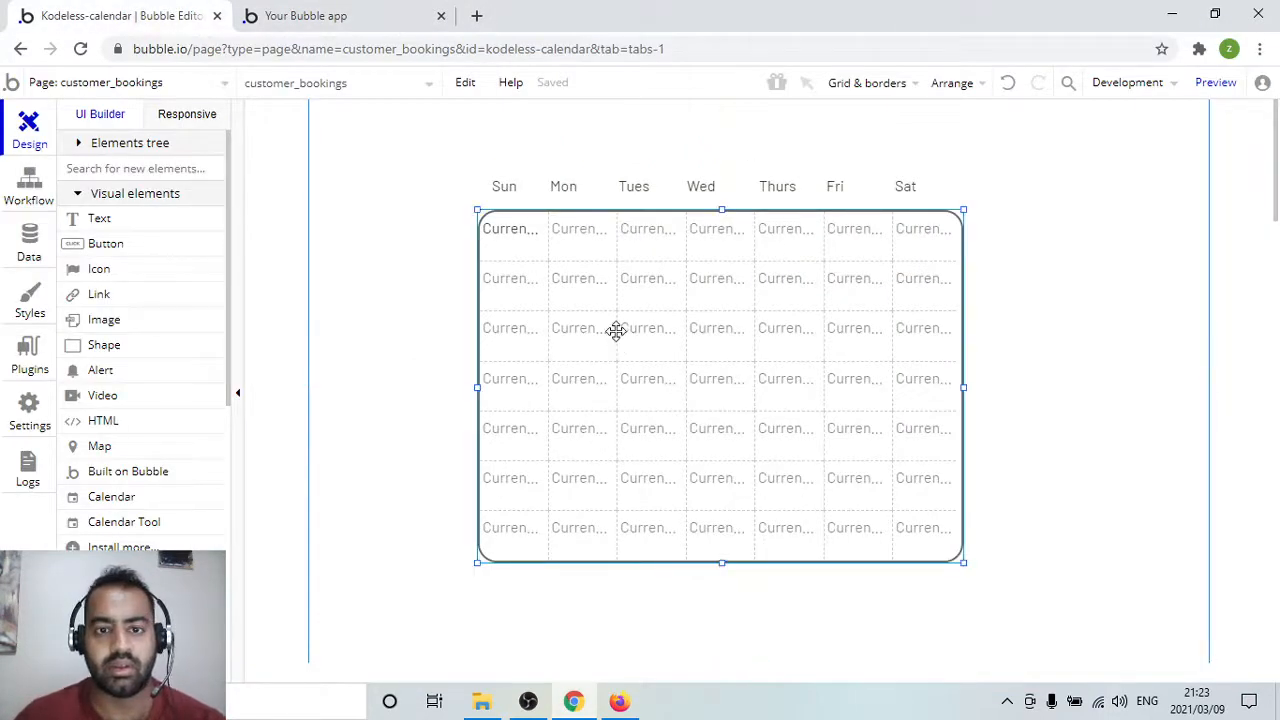
click(500, 209)
double_click(500, 209)
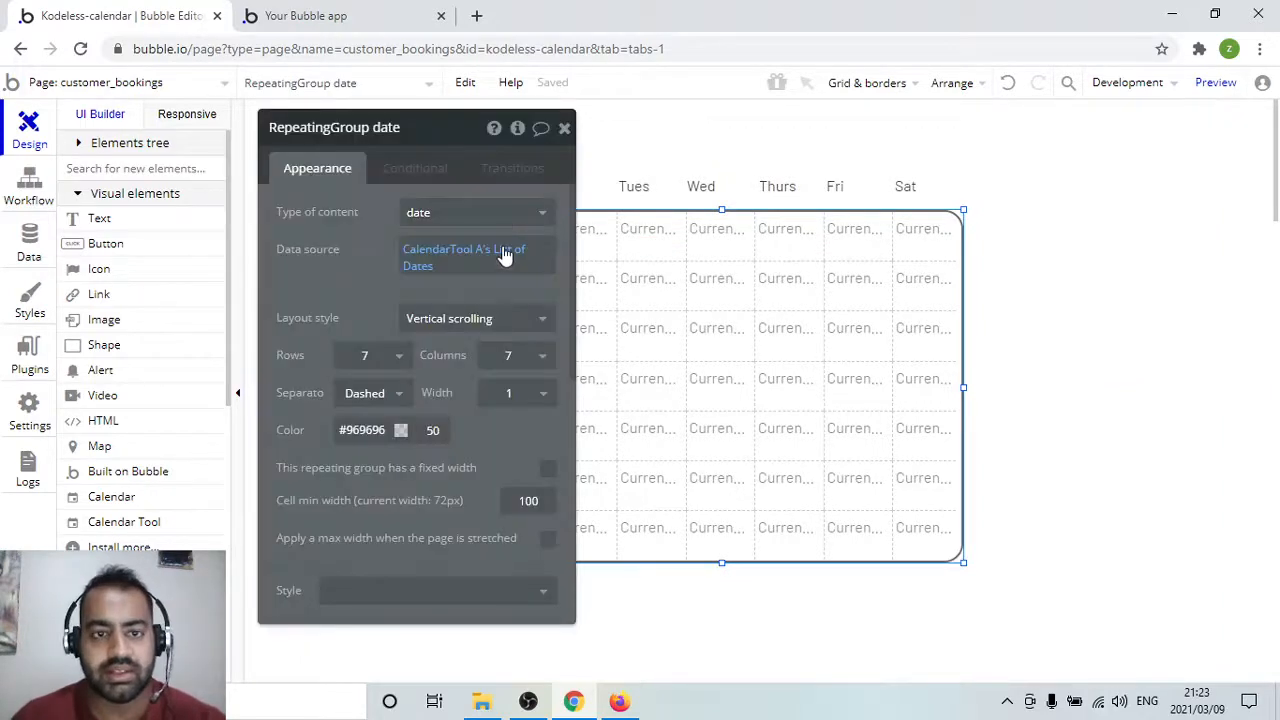
click(396, 358)
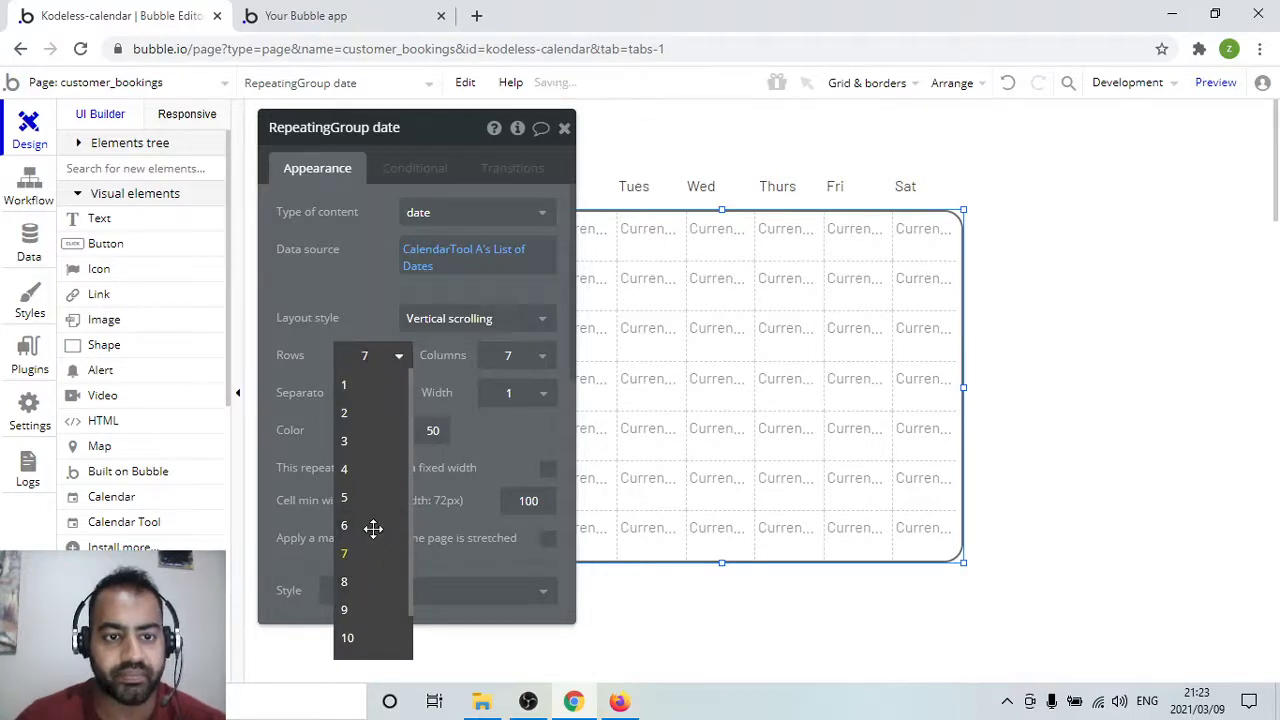
click(371, 527)
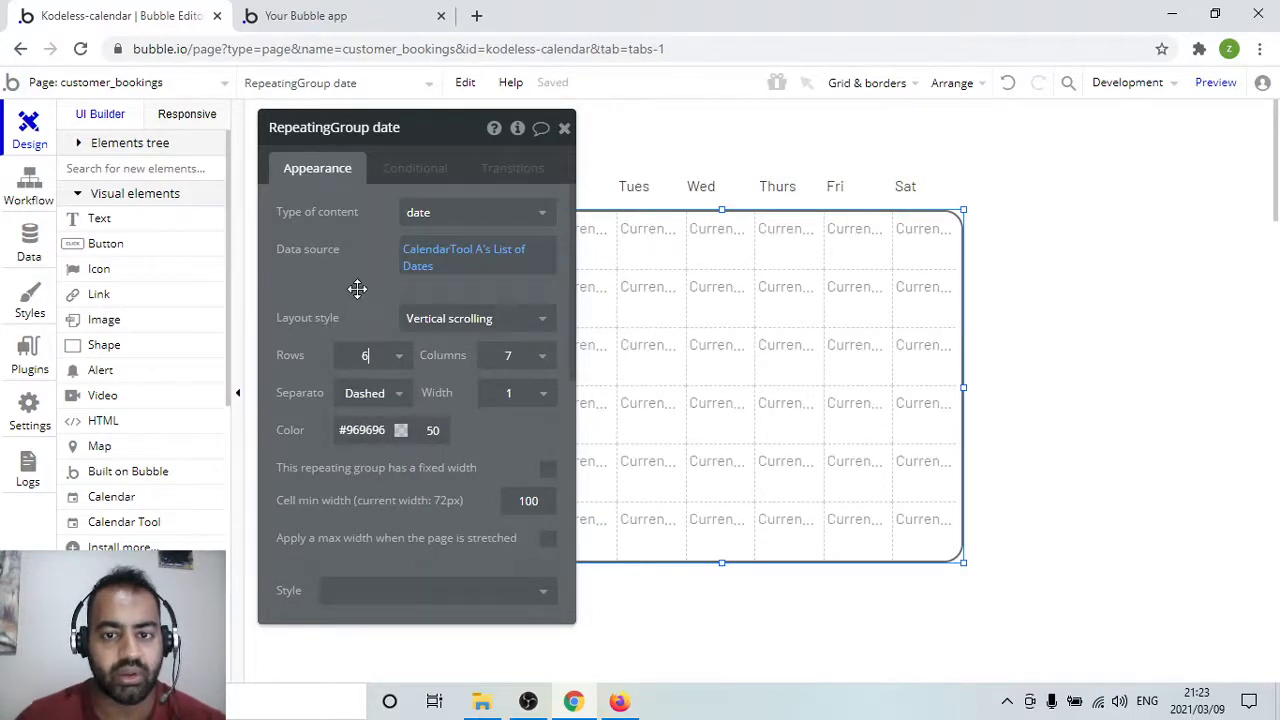
click(564, 127)
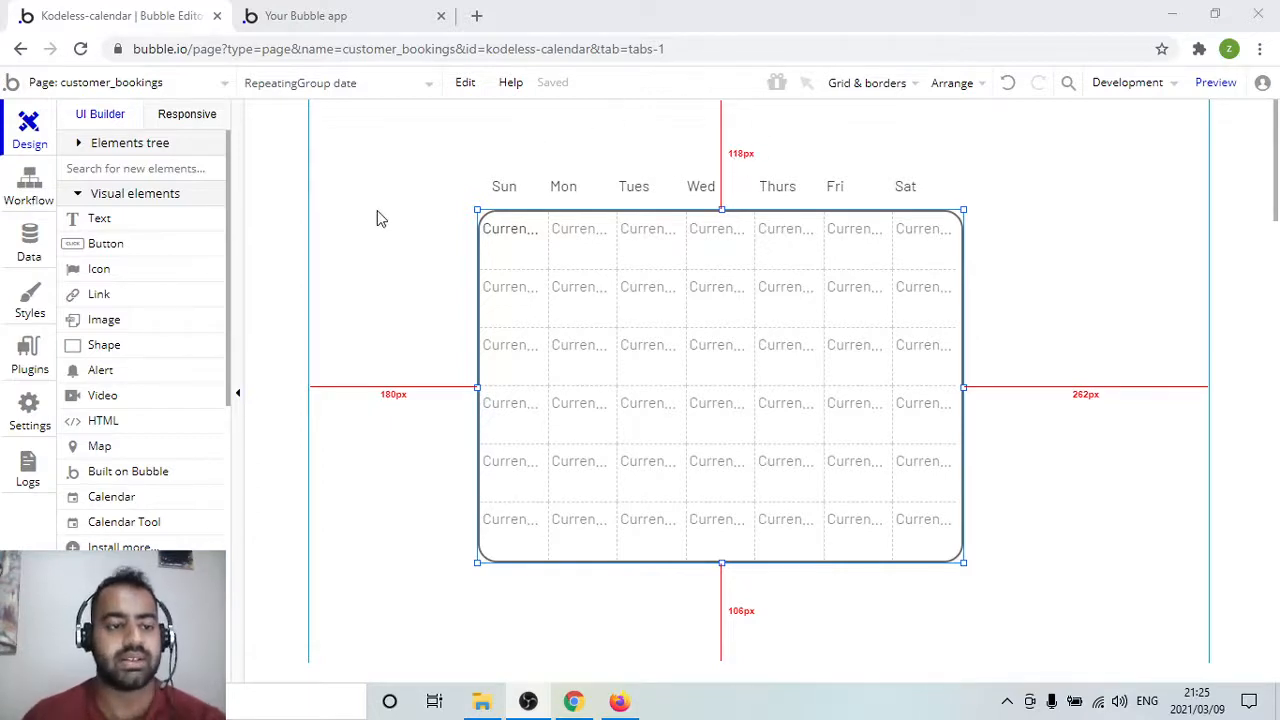
Draw a wide text element above the weekday labels, spanning roughly from Mon to Fri
click(130, 219)
mouse_move(590, 126)
mouse_down()
mouse_move(817, 183)
mouse_move(819, 164)
mouse_up()
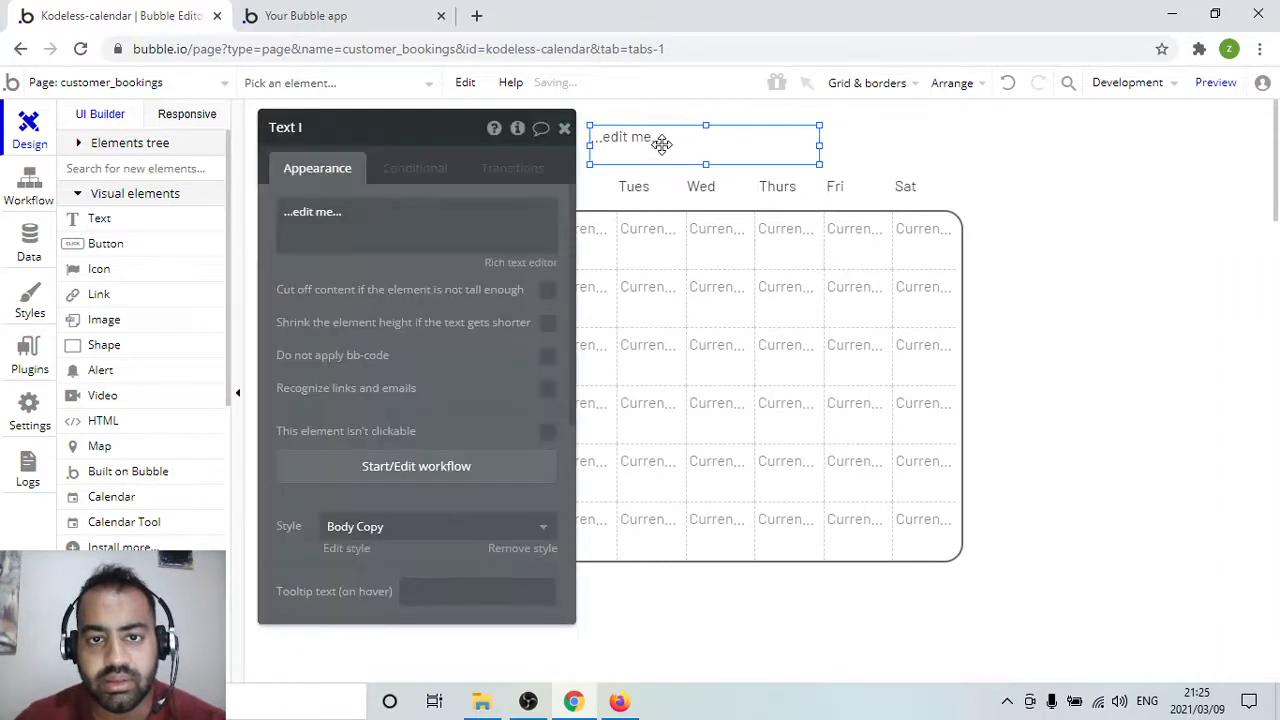
Narrow the new text element to about 174 px and position it centrally above the calendar's weekday headings
drag(663, 144, 651, 143)
drag(808, 148, 739, 147)
drag(661, 145, 700, 143)
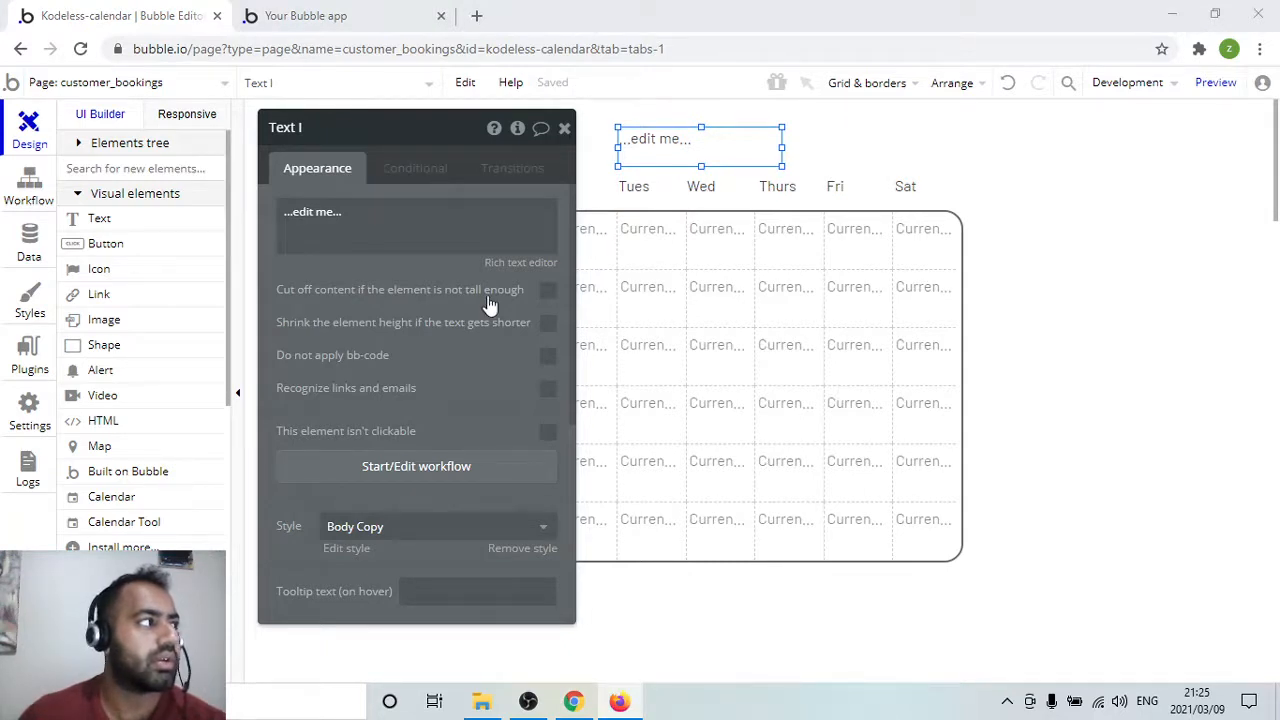
Replace the heading text's placeholder with dynamic data showing the customer_bookings page's date_moth custom state
click(383, 216)
click(391, 214)
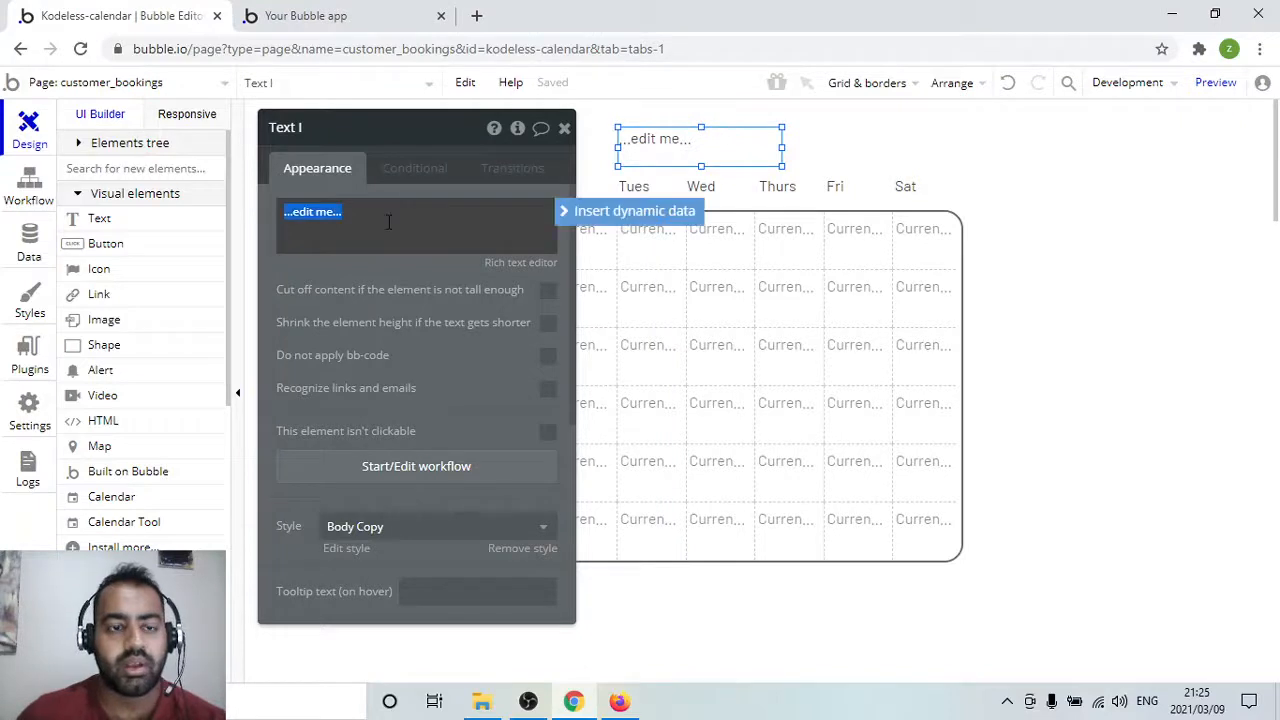
click(389, 216)
click(346, 212)
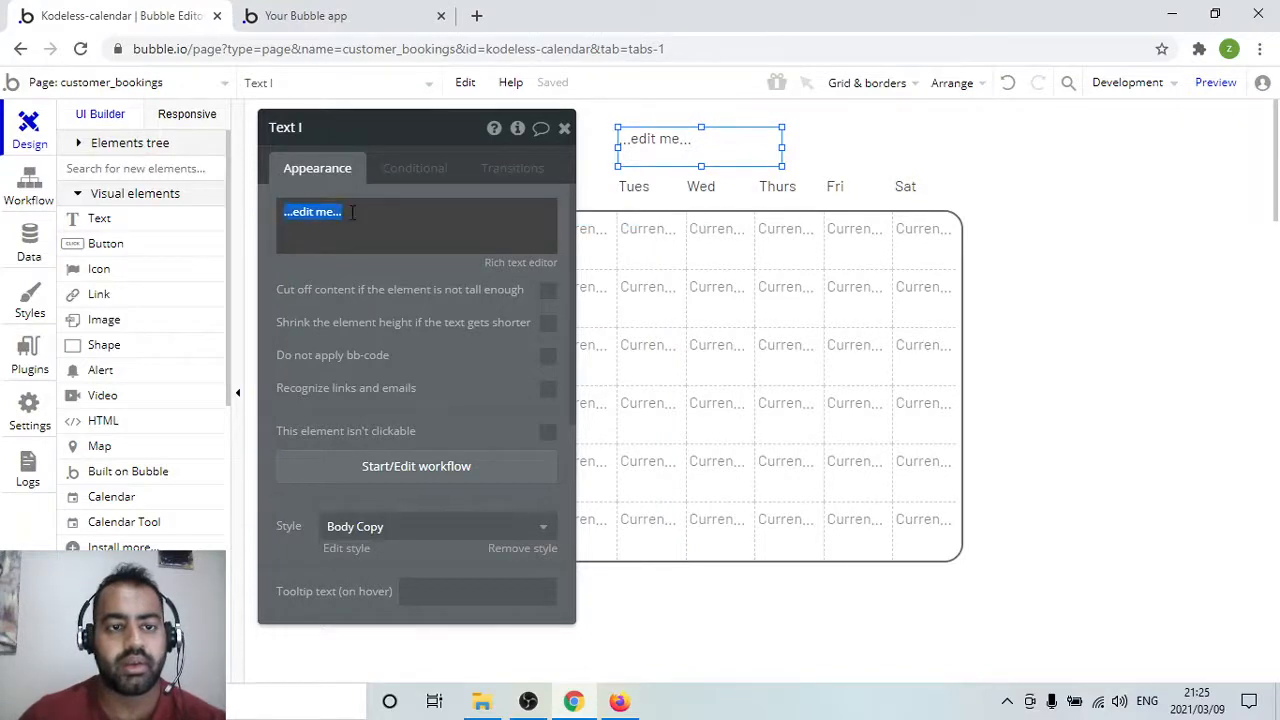
key(BackSpace)
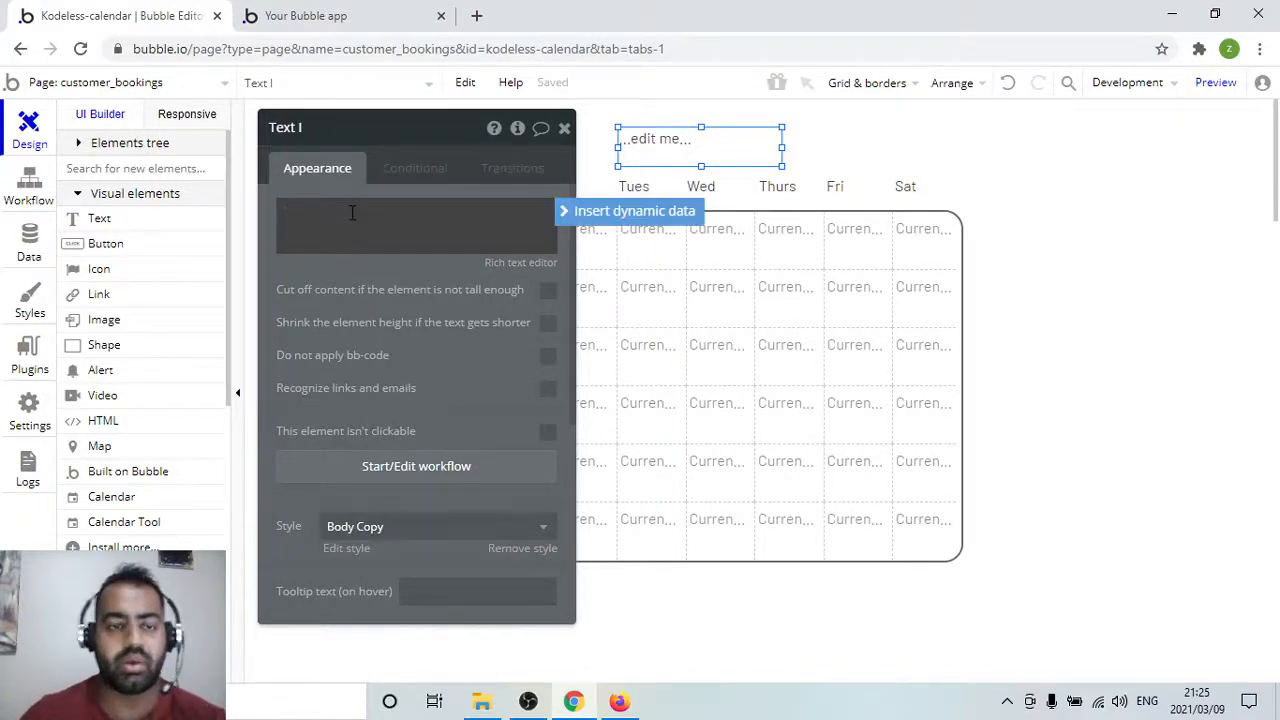
click(591, 212)
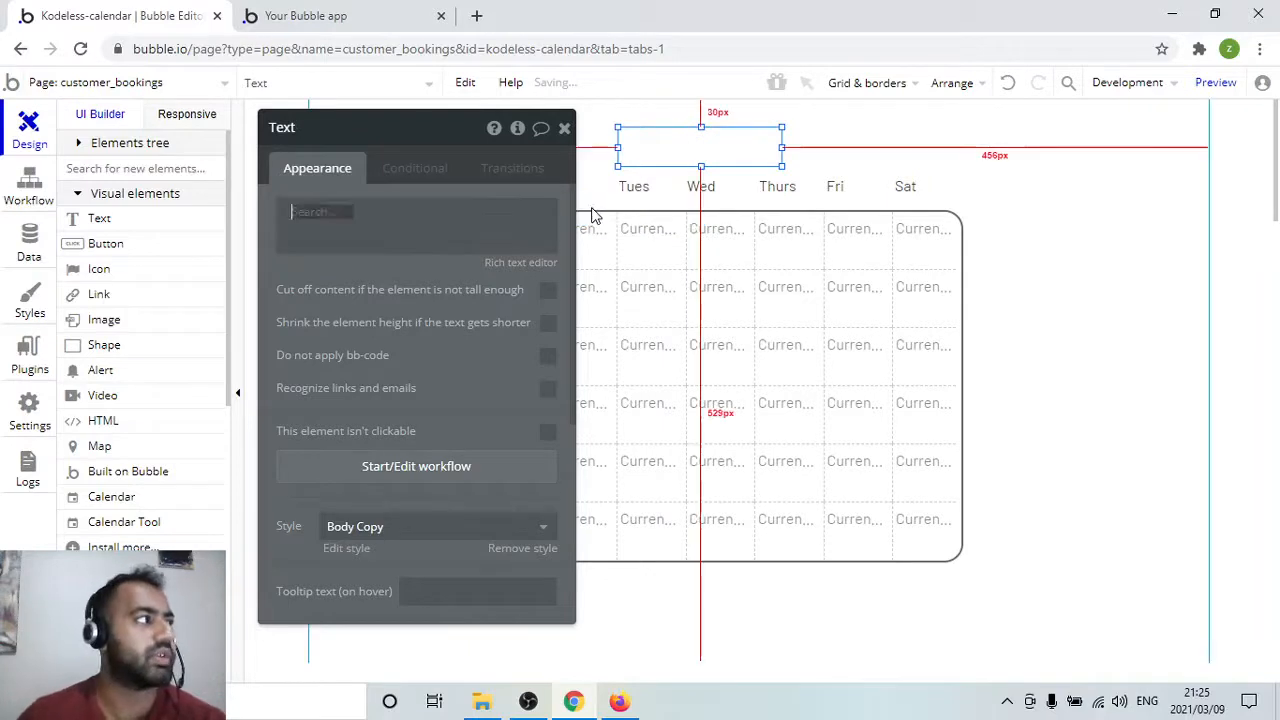
drag(428, 134, 320, 108)
click(201, 185)
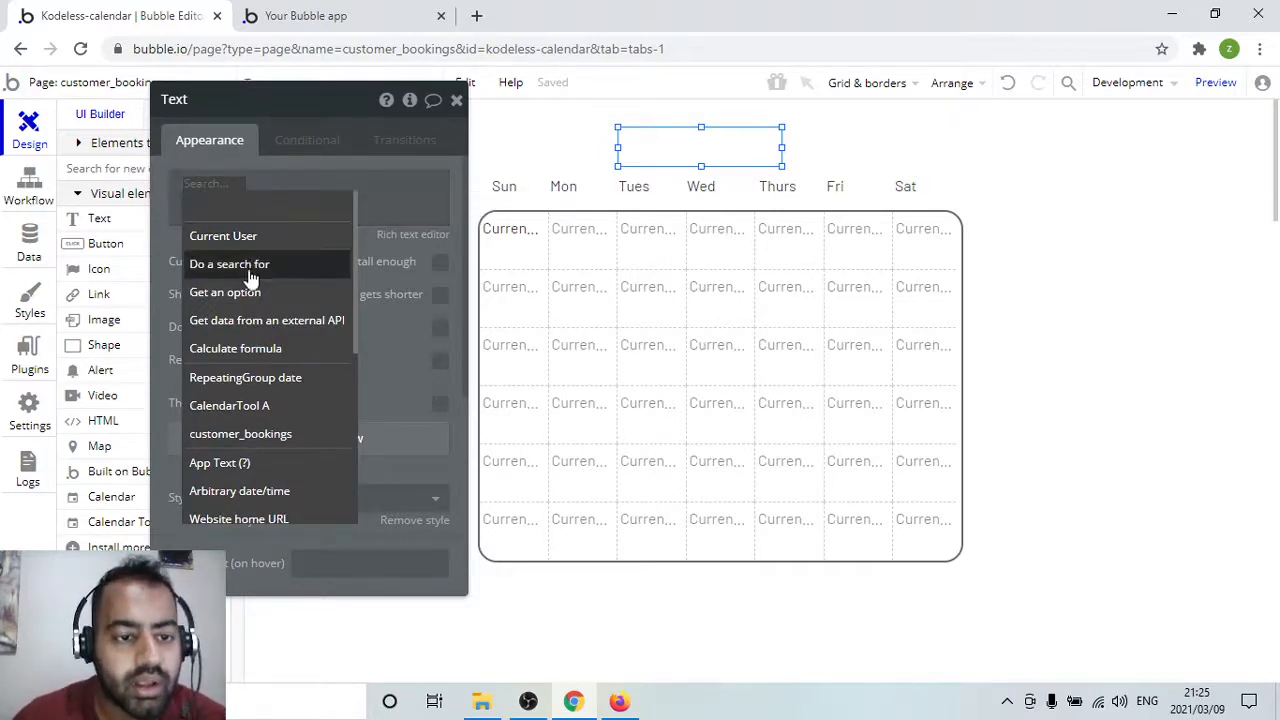
click(277, 434)
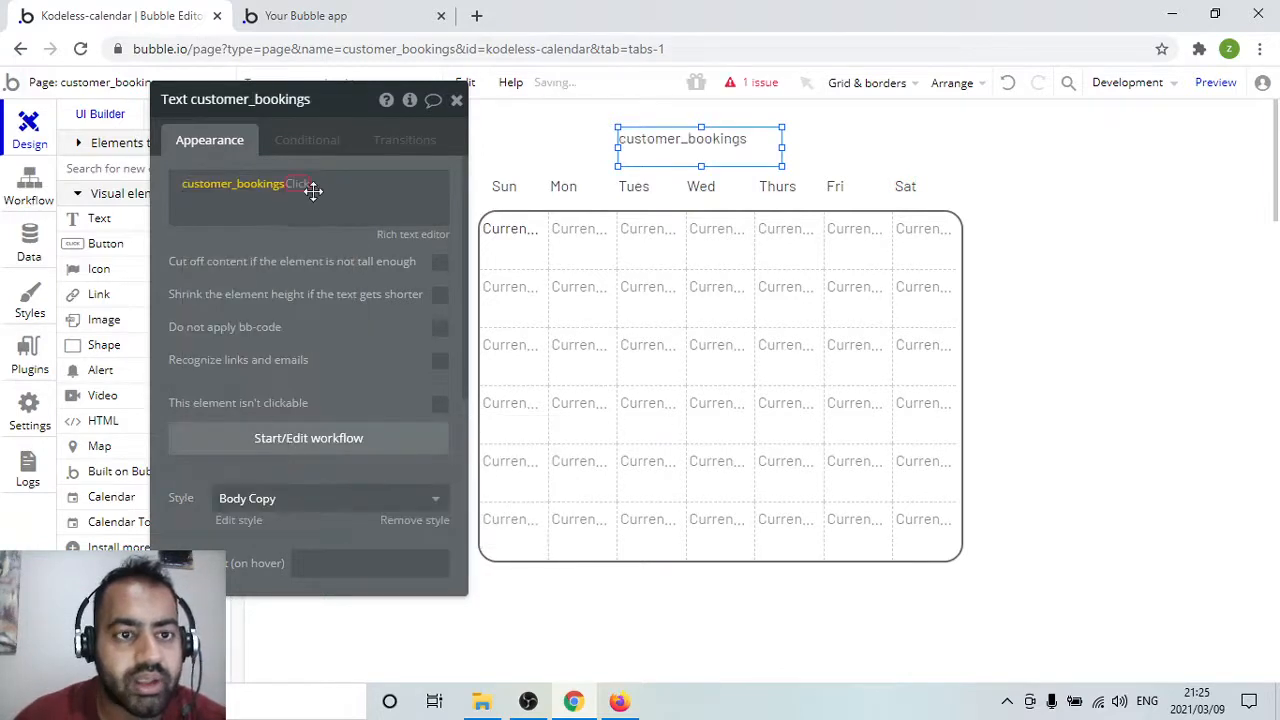
click(305, 184)
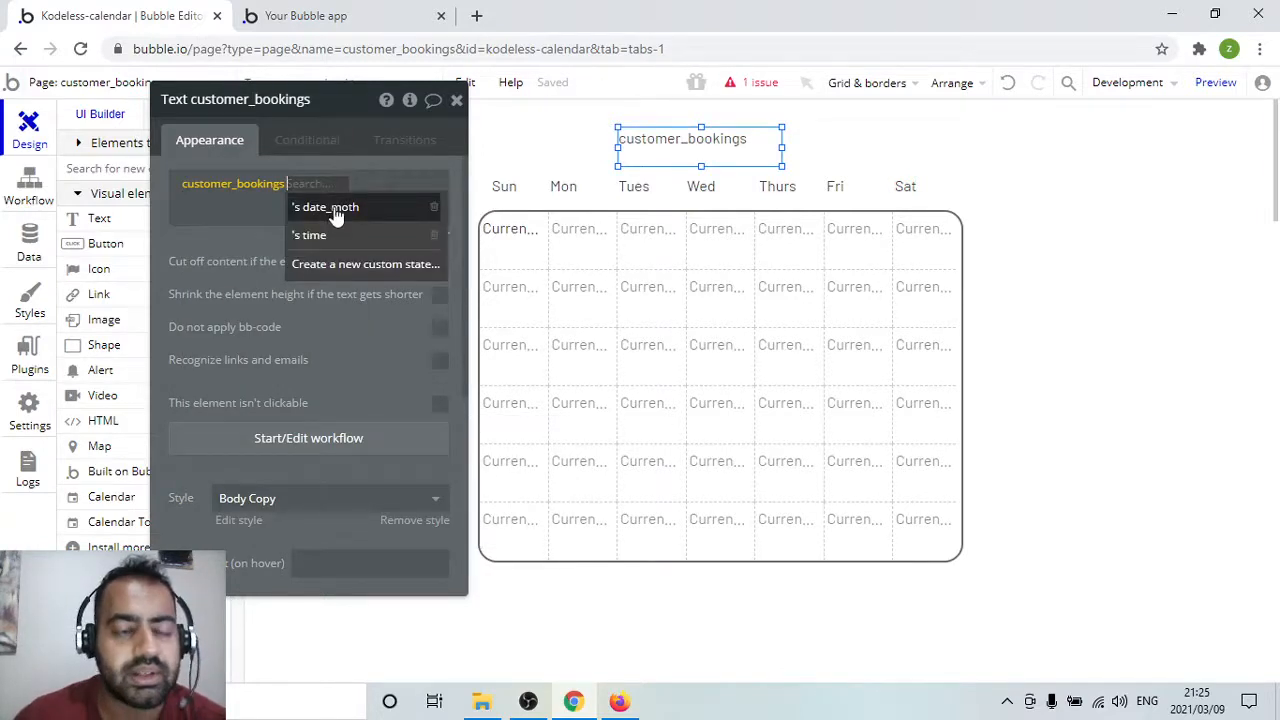
click(337, 211)
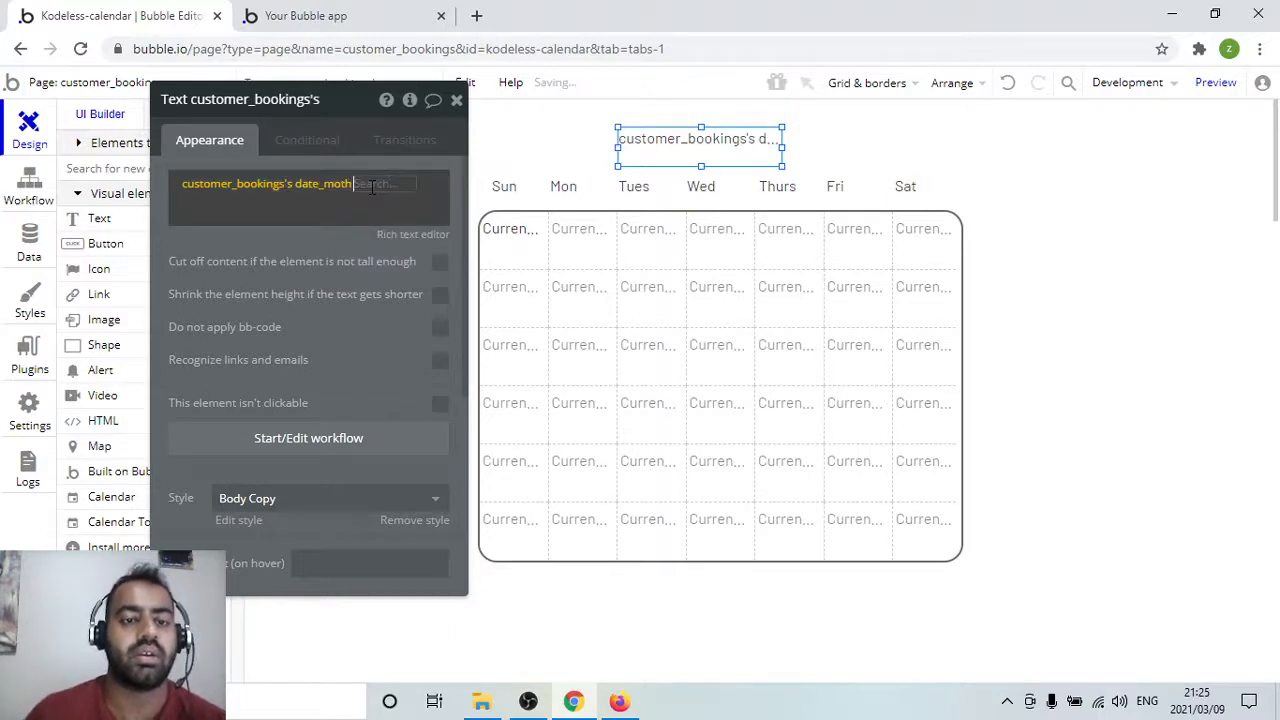
Add date formatting to the date_moth expression and choose Custom as the format type
click(371, 190)
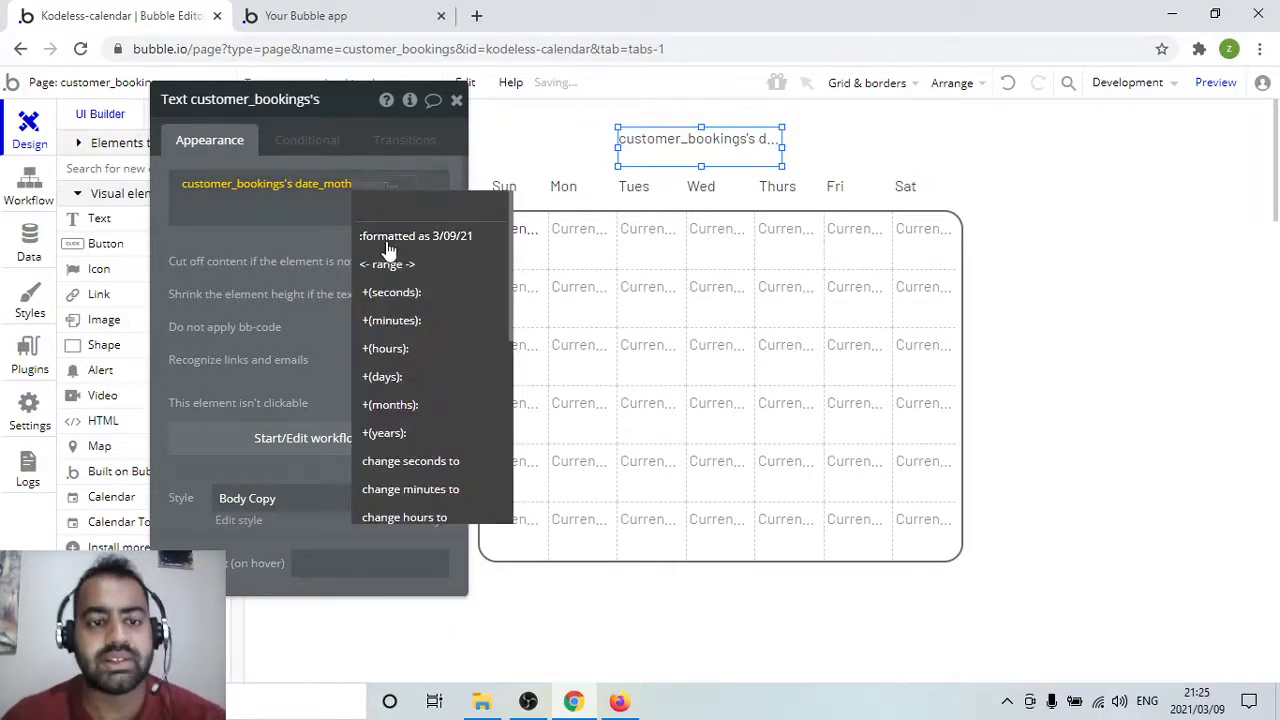
click(387, 243)
click(679, 158)
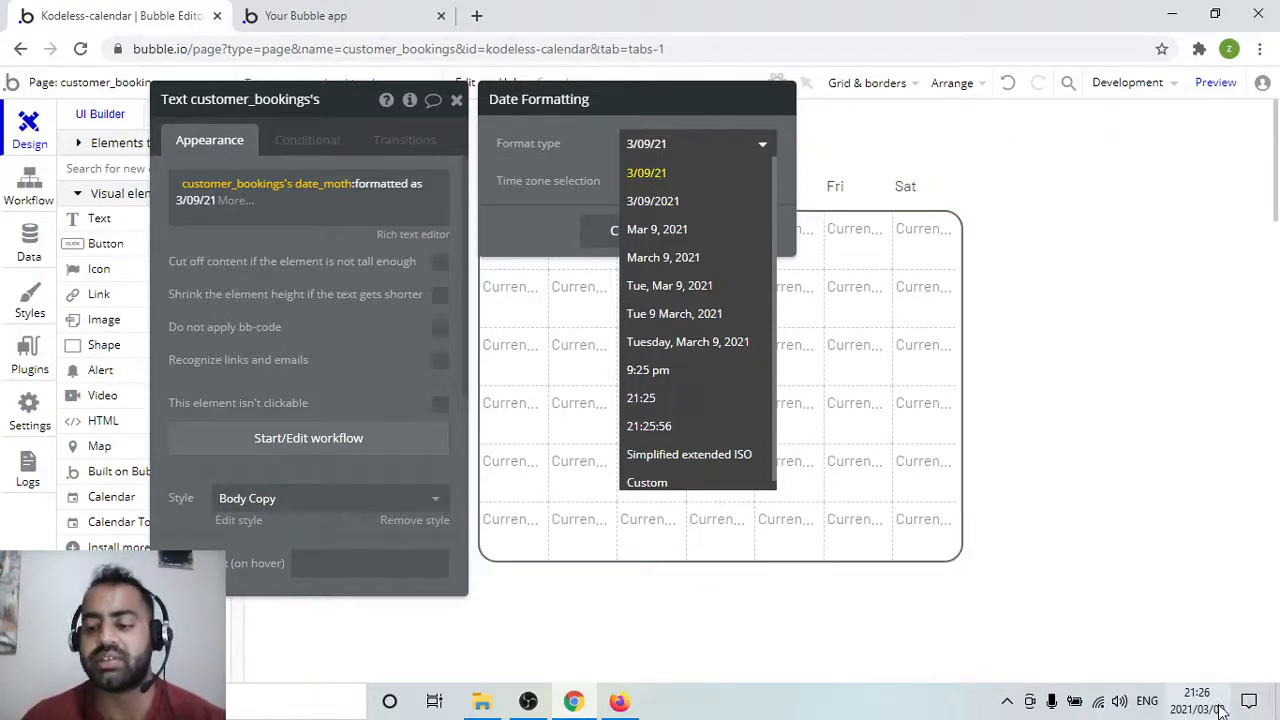
scroll(697, 205, down, 1)
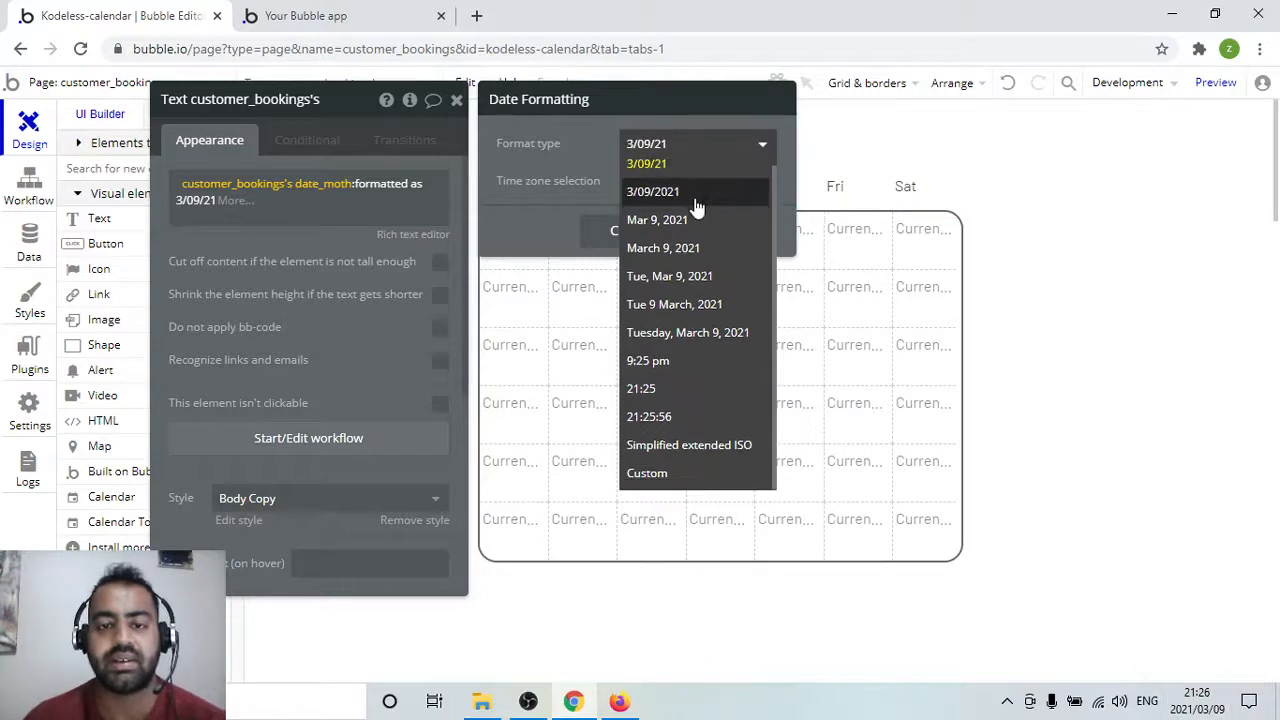
scroll(703, 200, up, 1)
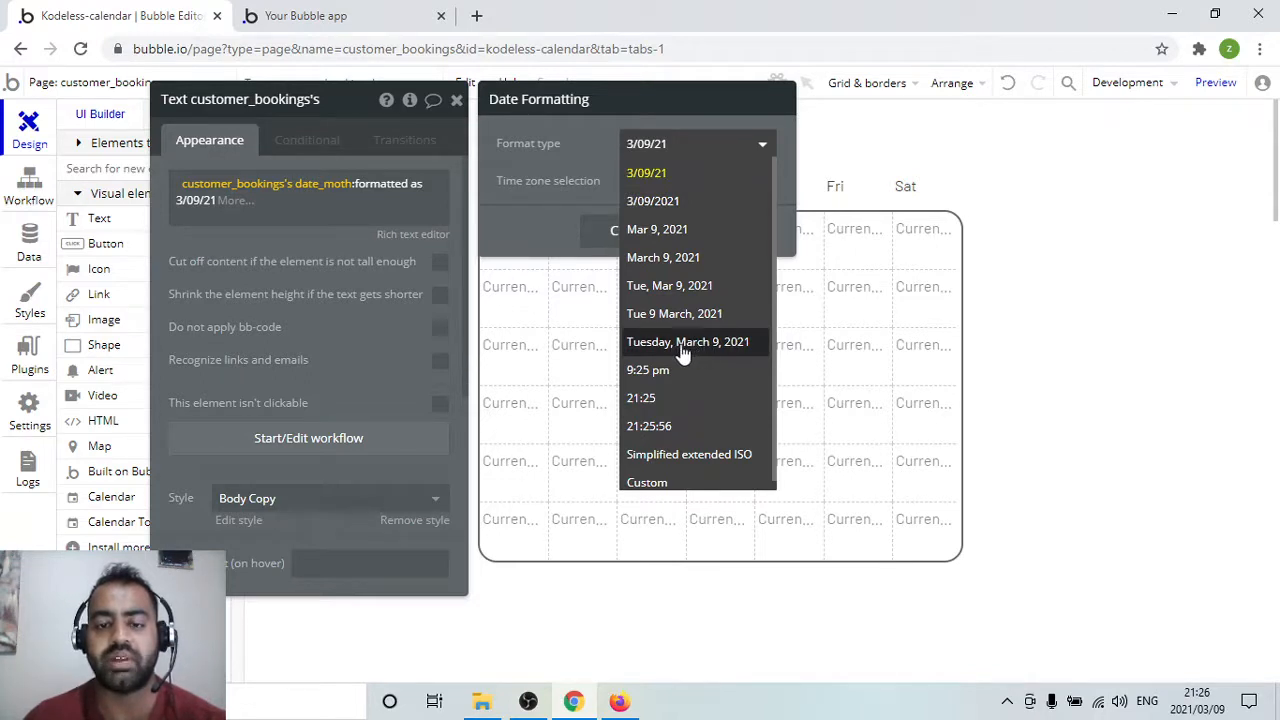
scroll(690, 400, down, 1)
click(687, 470)
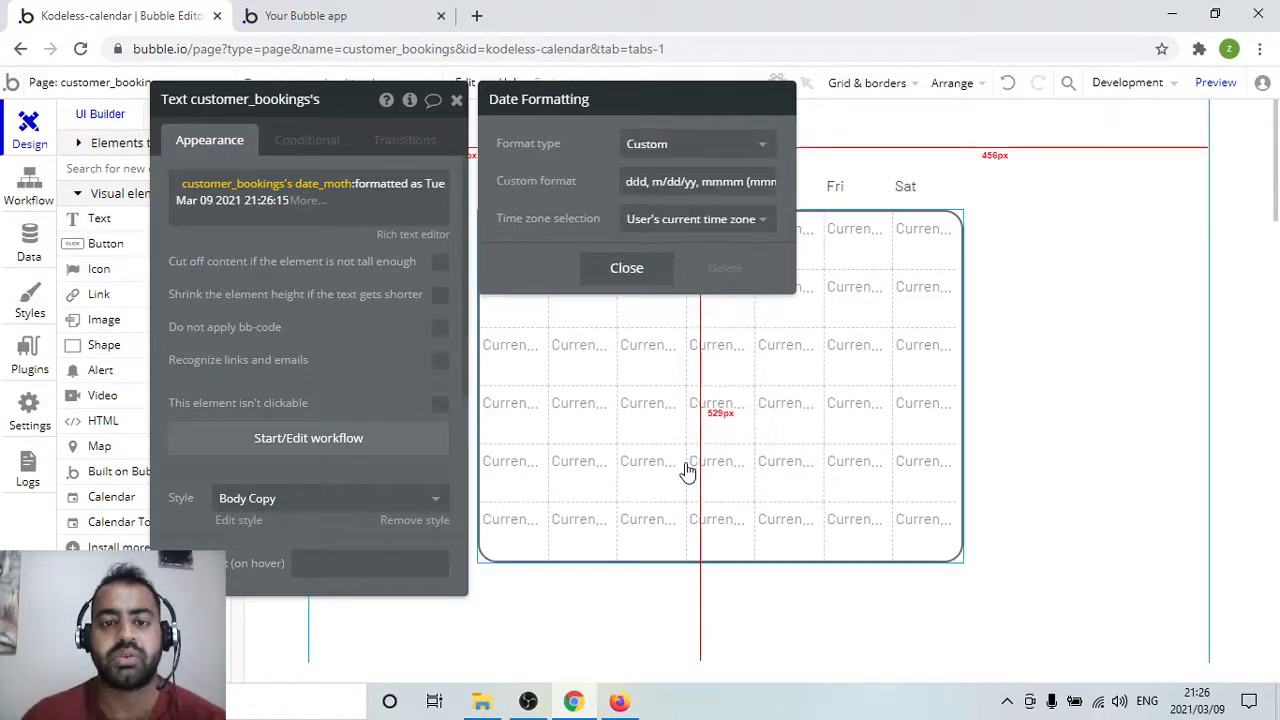
Set the custom date format to mmmm and close the heading text's properties
click(686, 181)
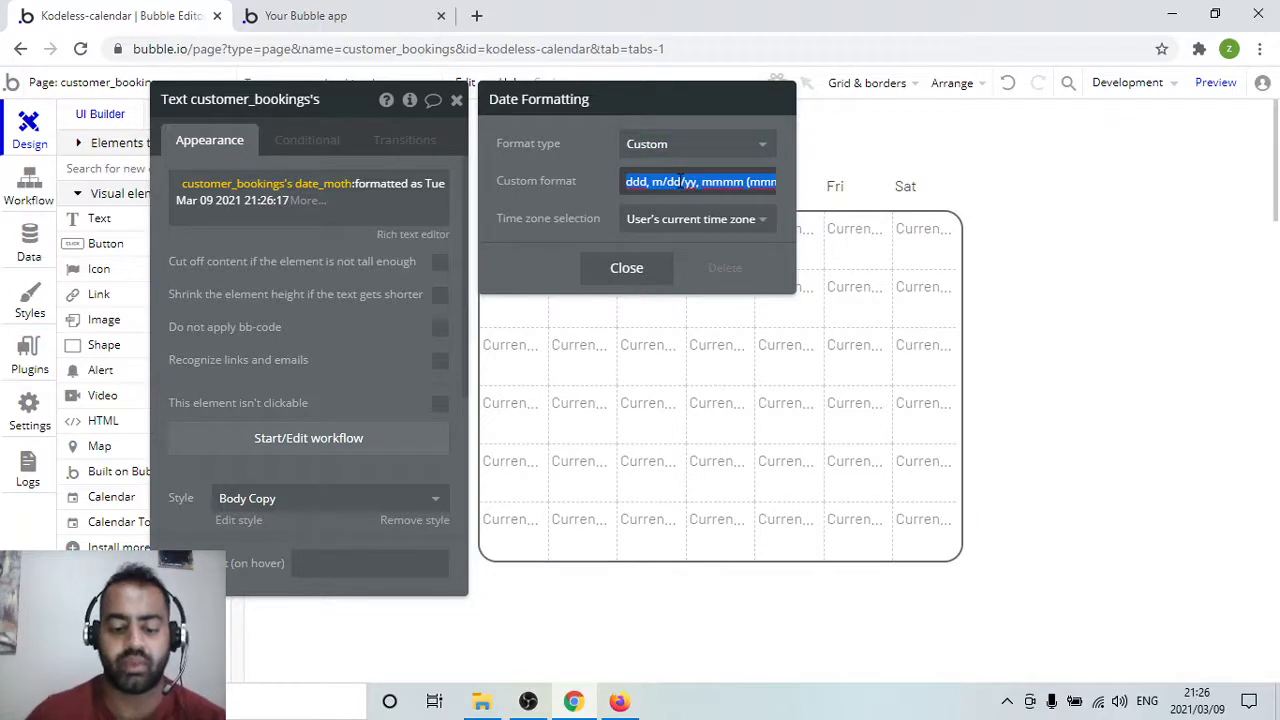
text(mmmm)
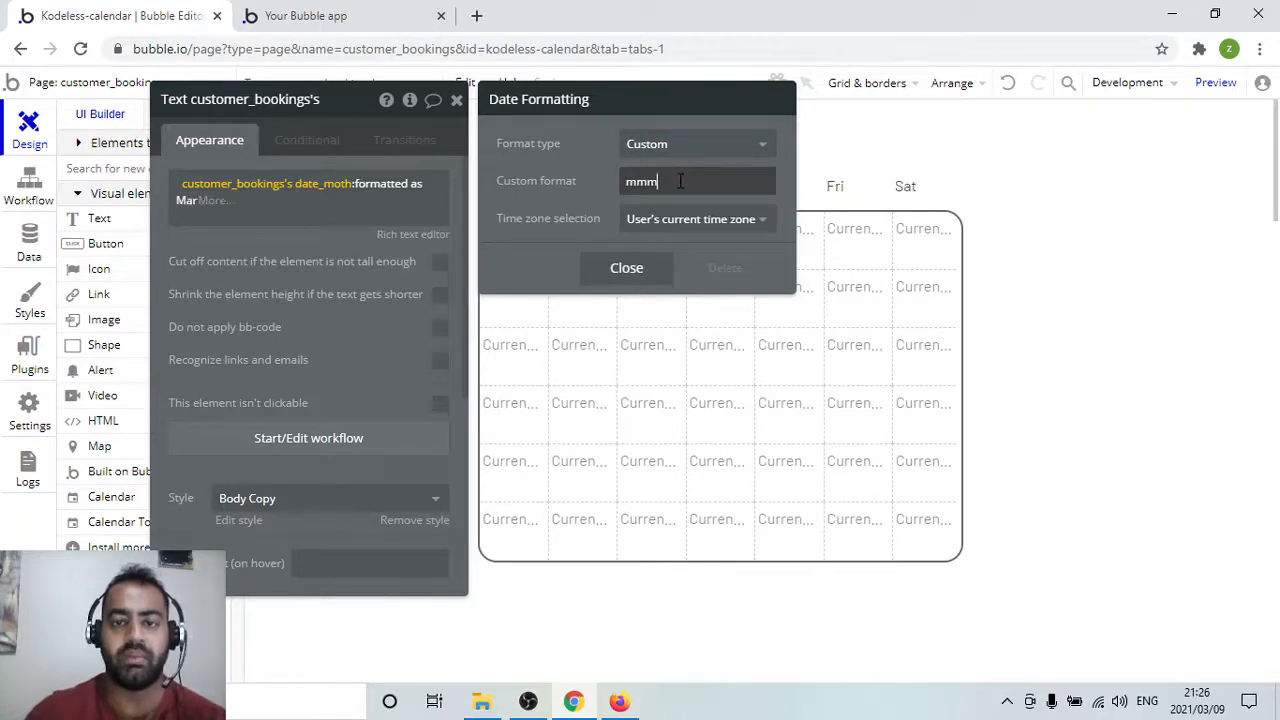
click(543, 199)
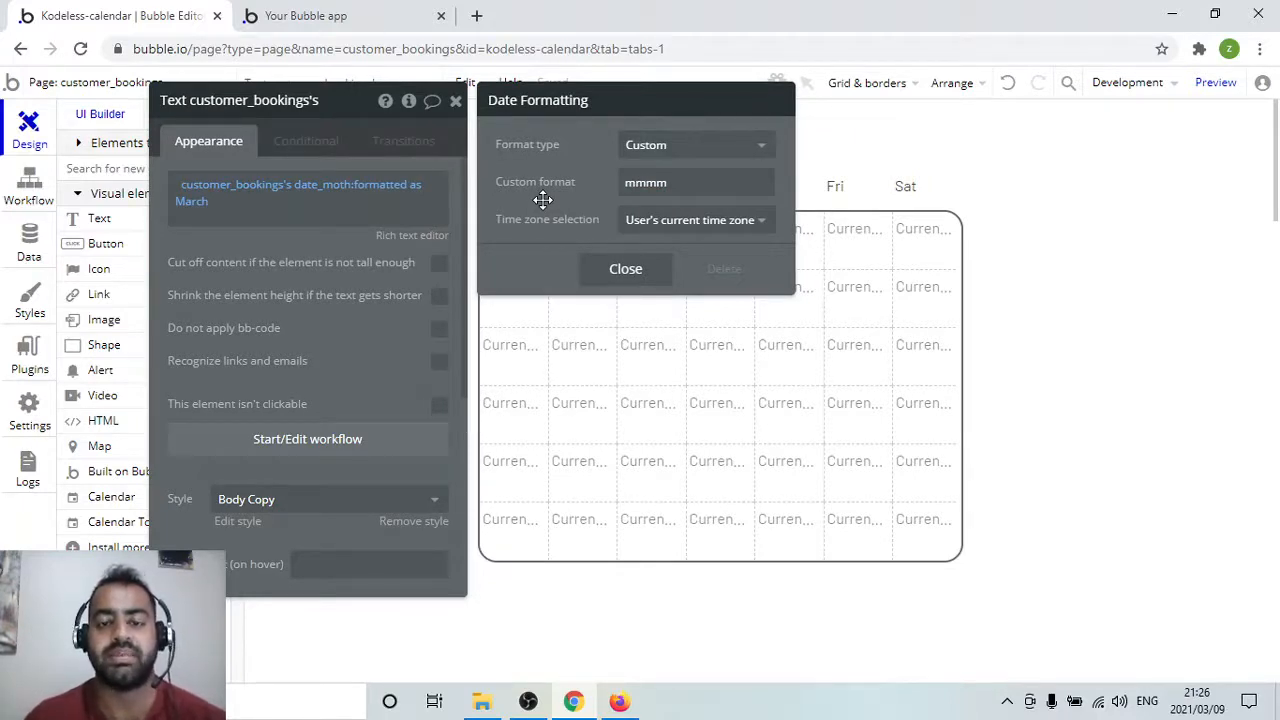
click(1062, 229)
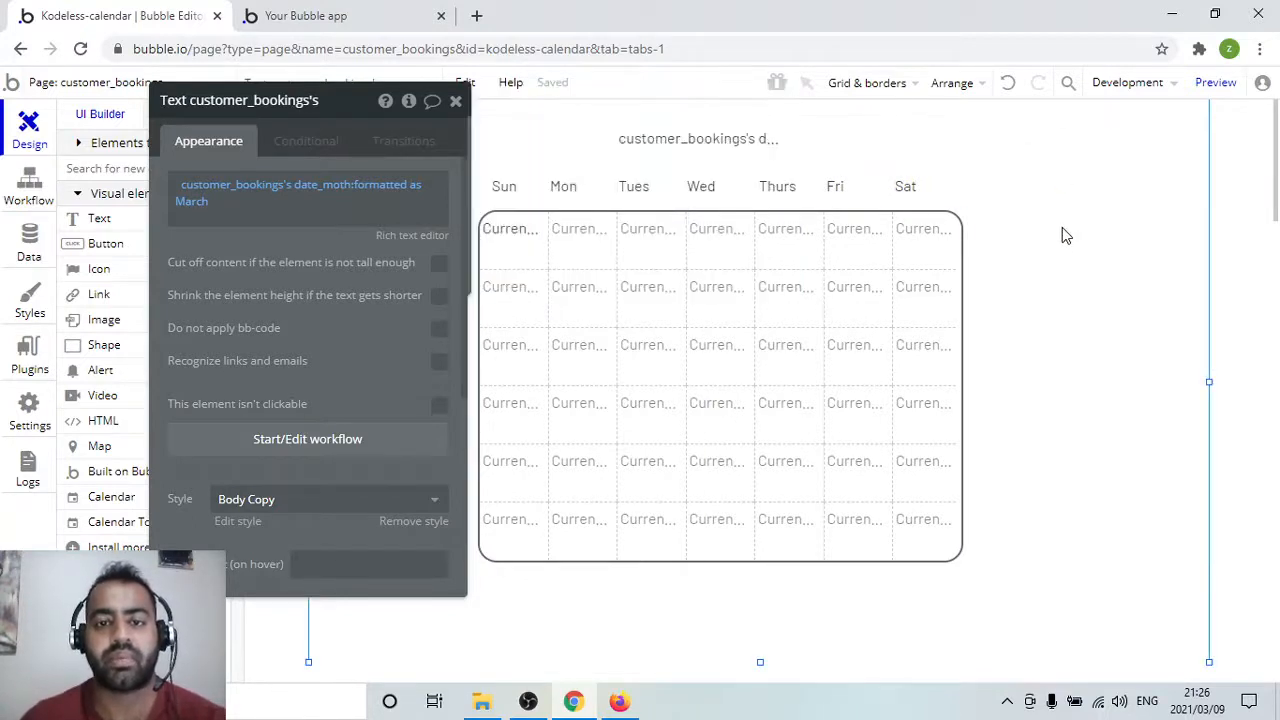
click(523, 149)
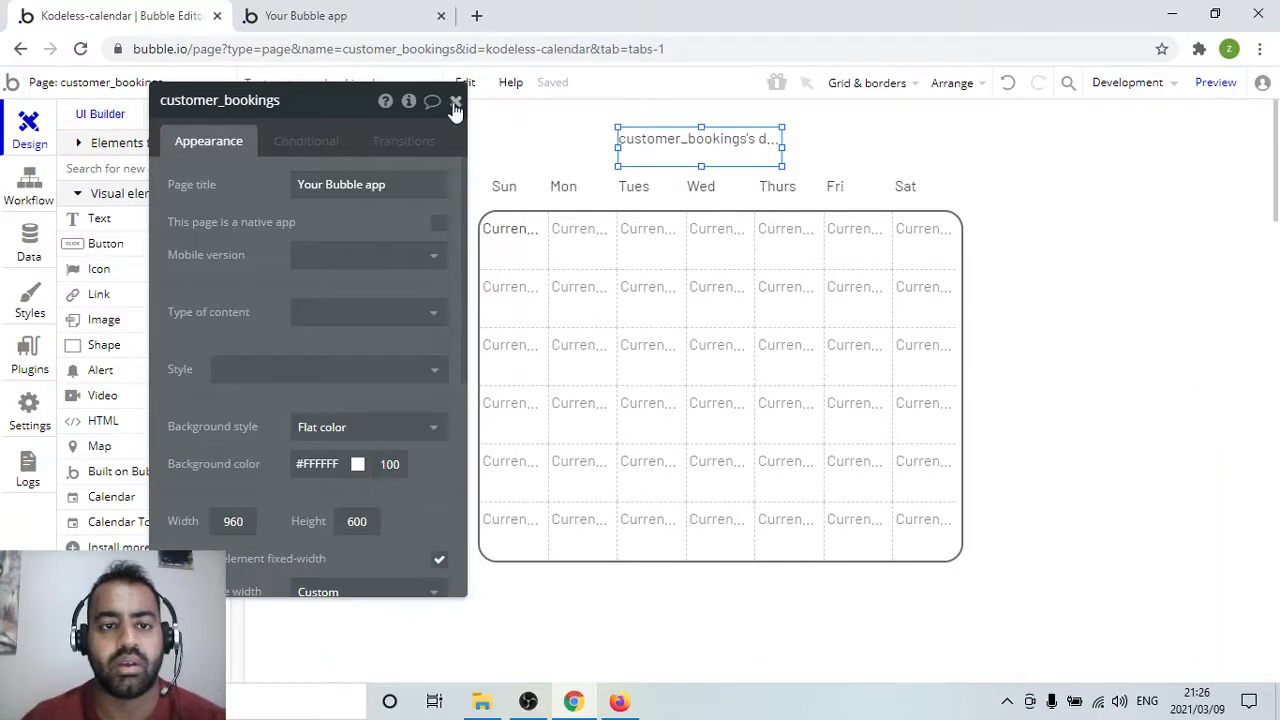
click(455, 104)
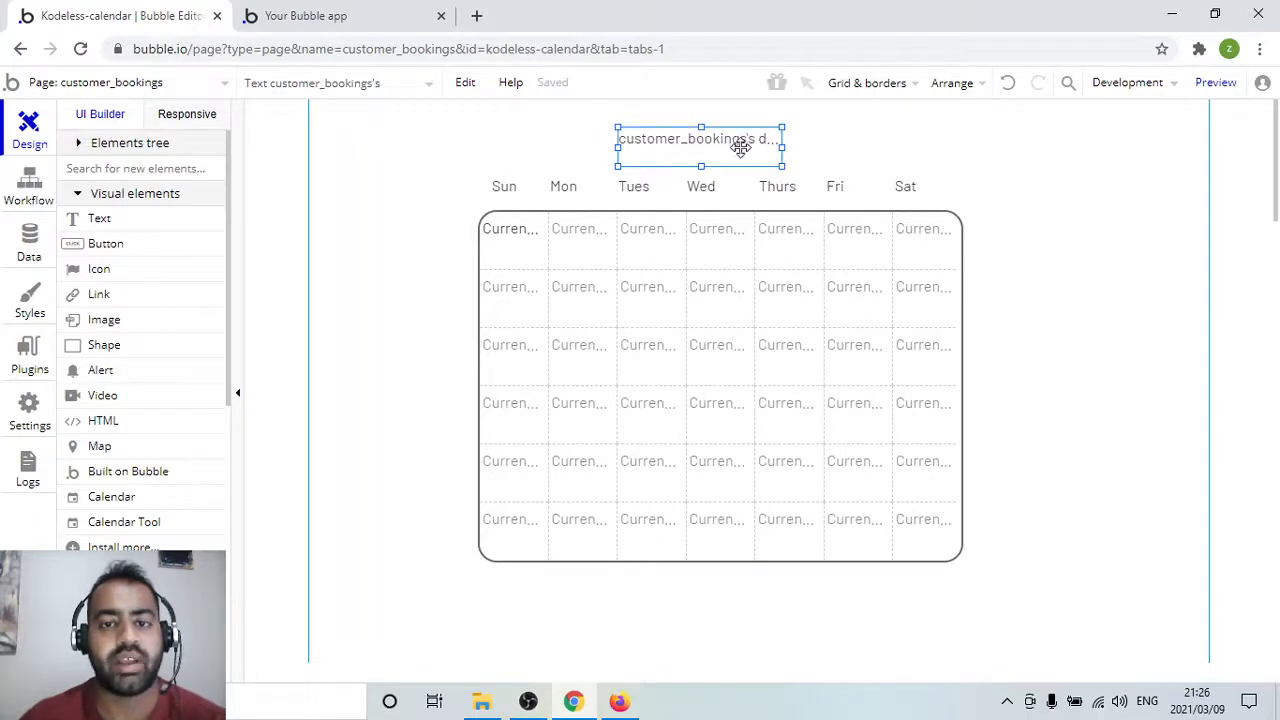
Switch to the running app preview and check the month heading above the calendar
click(322, 14)
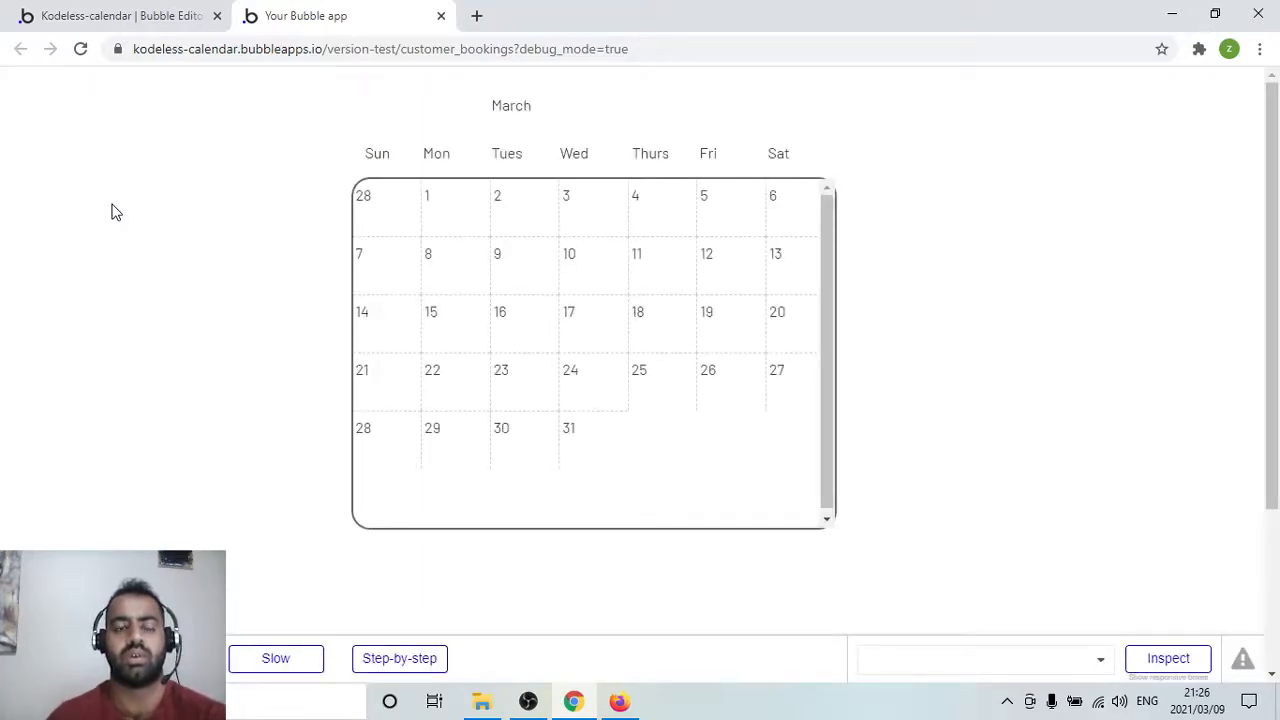
drag(524, 105, 493, 101)
click(527, 104)
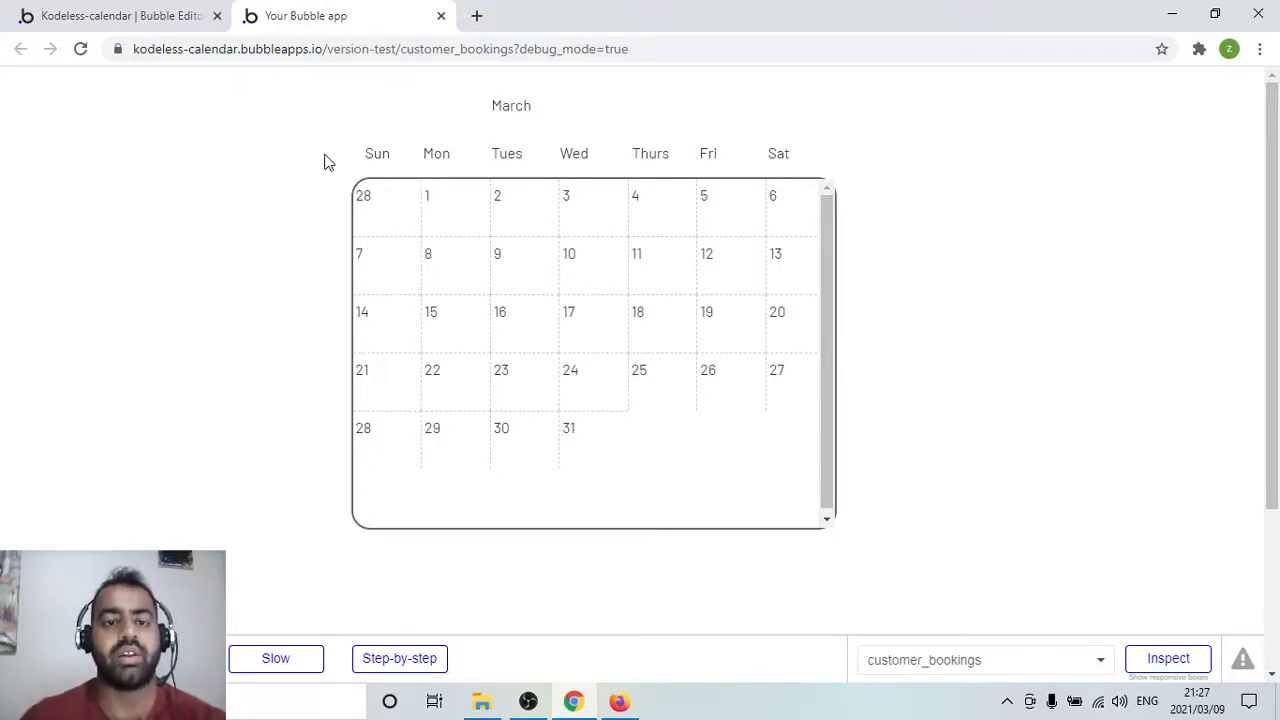
Return to the Bubble editor and remove the Body Copy style from the month heading text
click(157, 20)
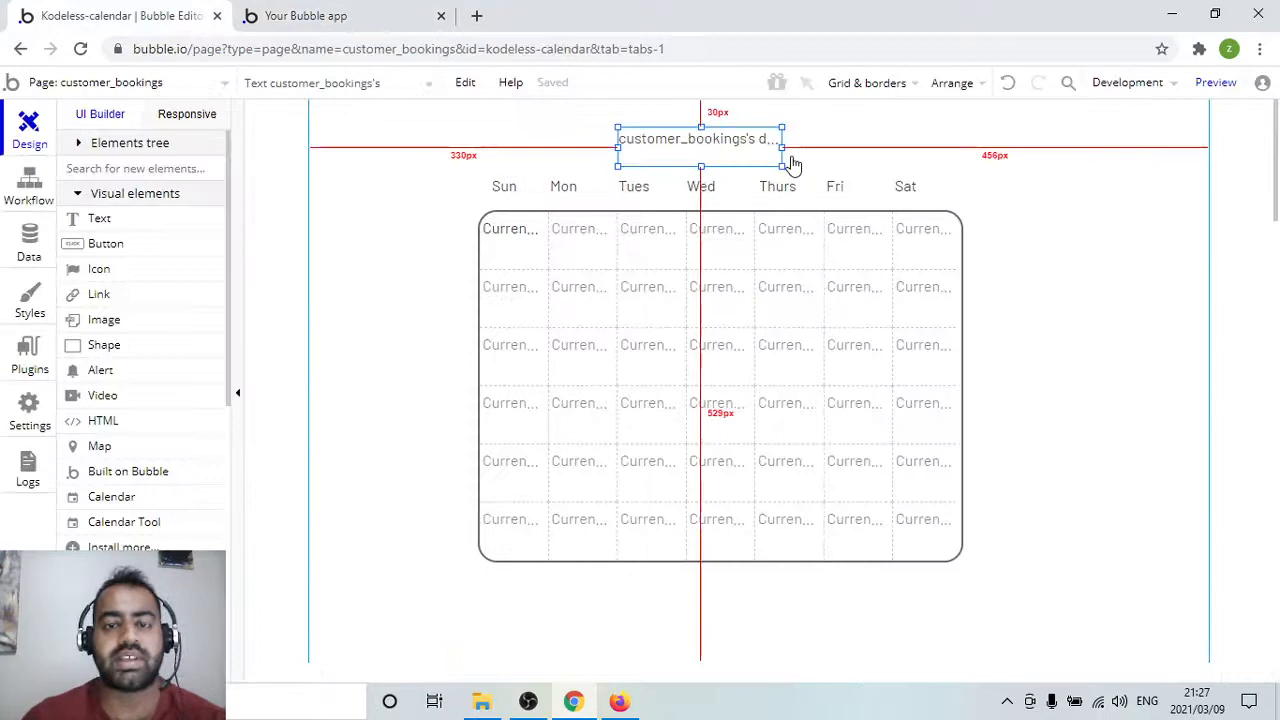
double_click(715, 143)
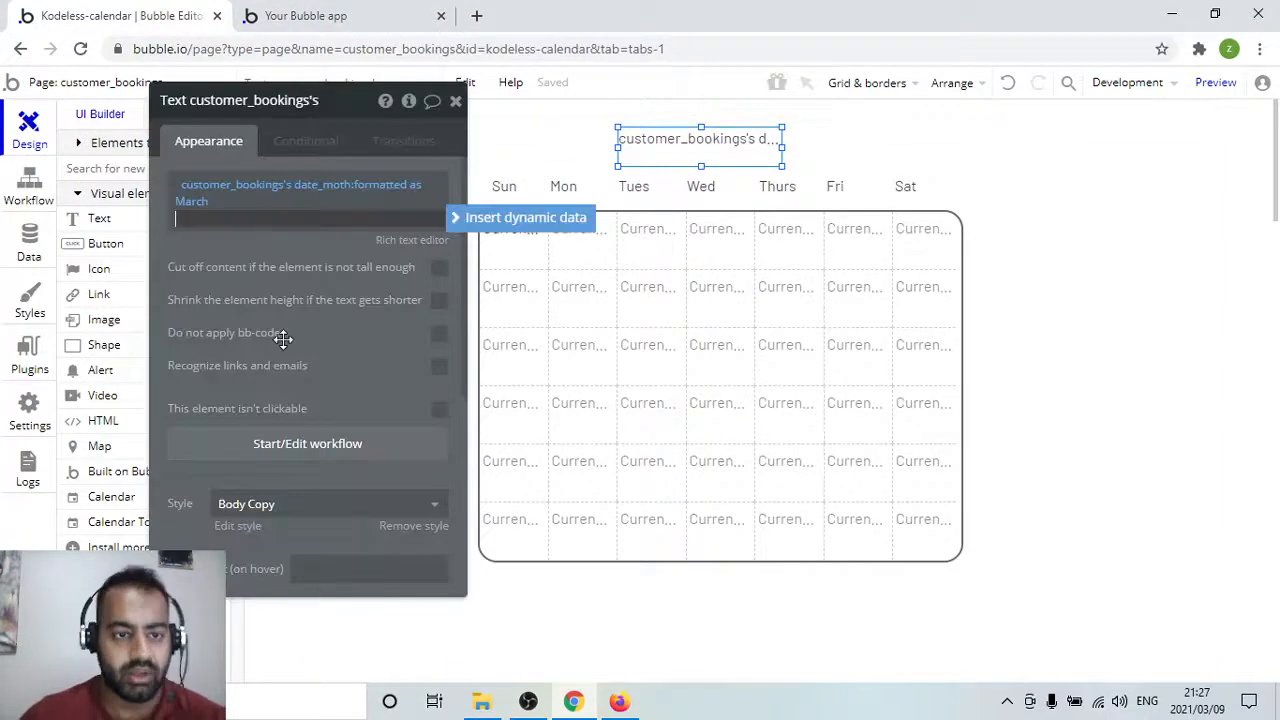
scroll(300, 340, down, 2)
click(323, 218)
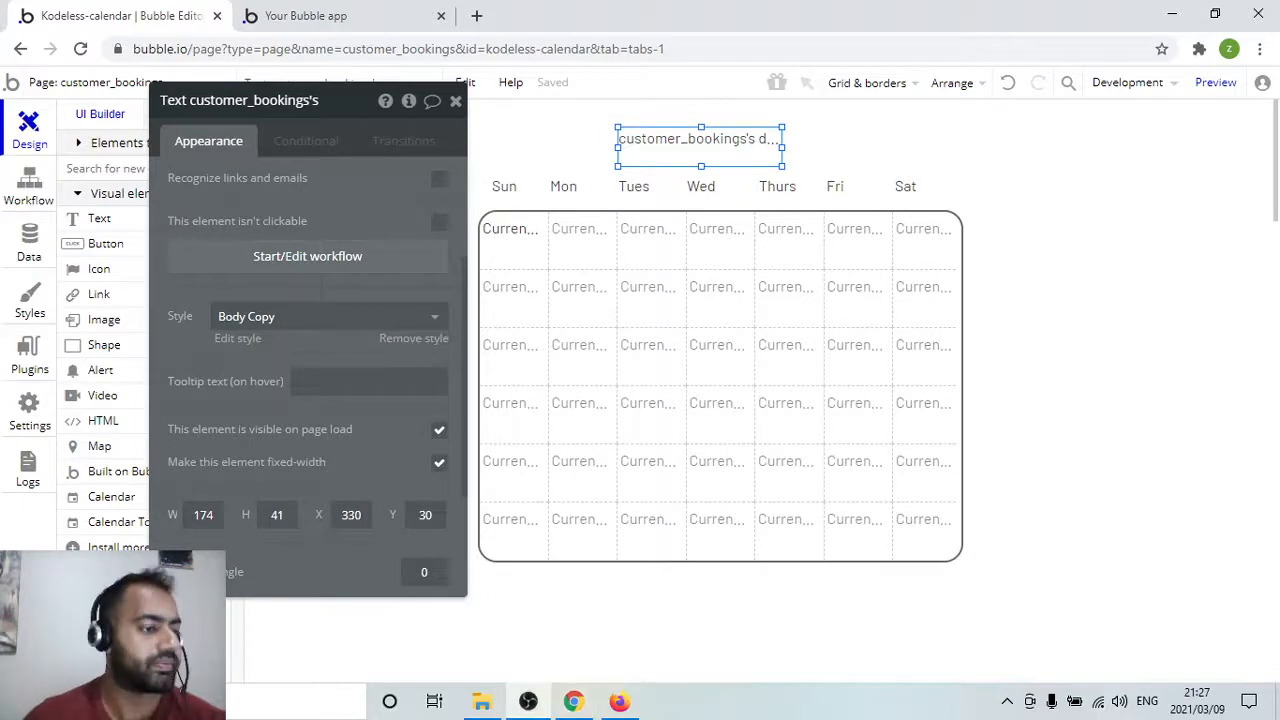
click(414, 338)
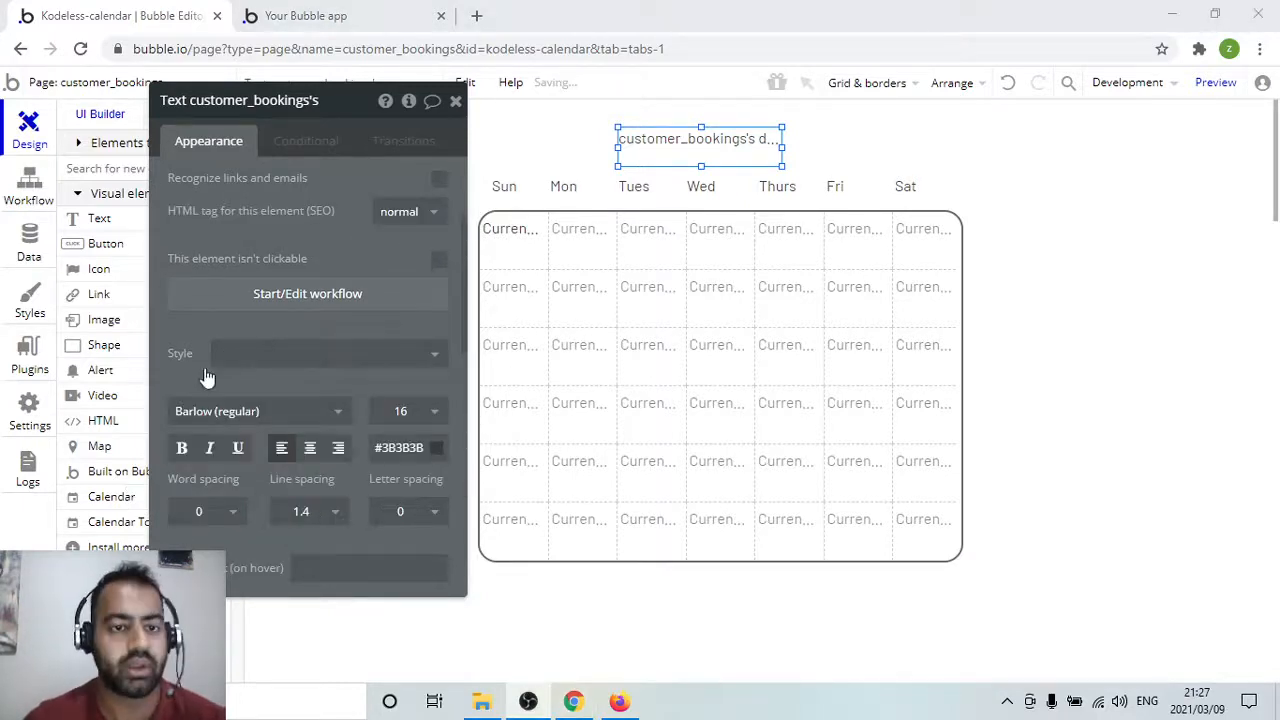
Set the month heading's font size to 24 and make the text bold and centred
scroll(326, 327, down, 1)
click(408, 316)
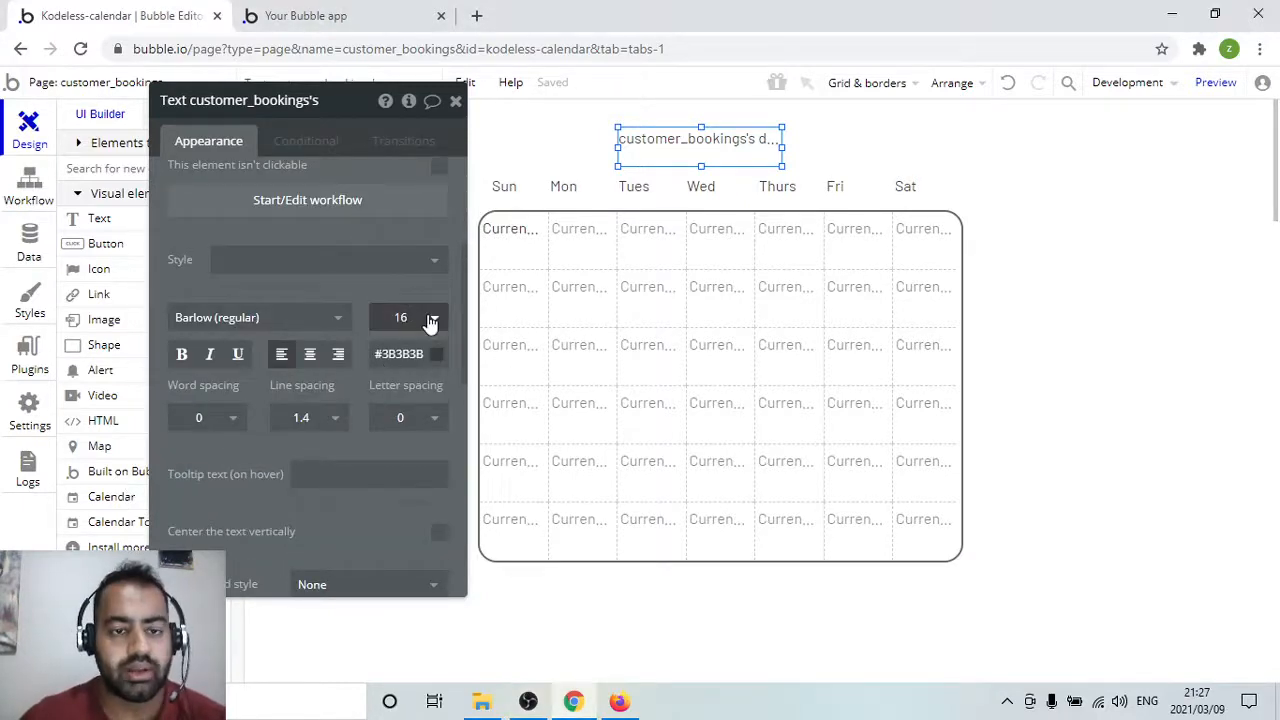
click(433, 319)
click(433, 319)
click(430, 327)
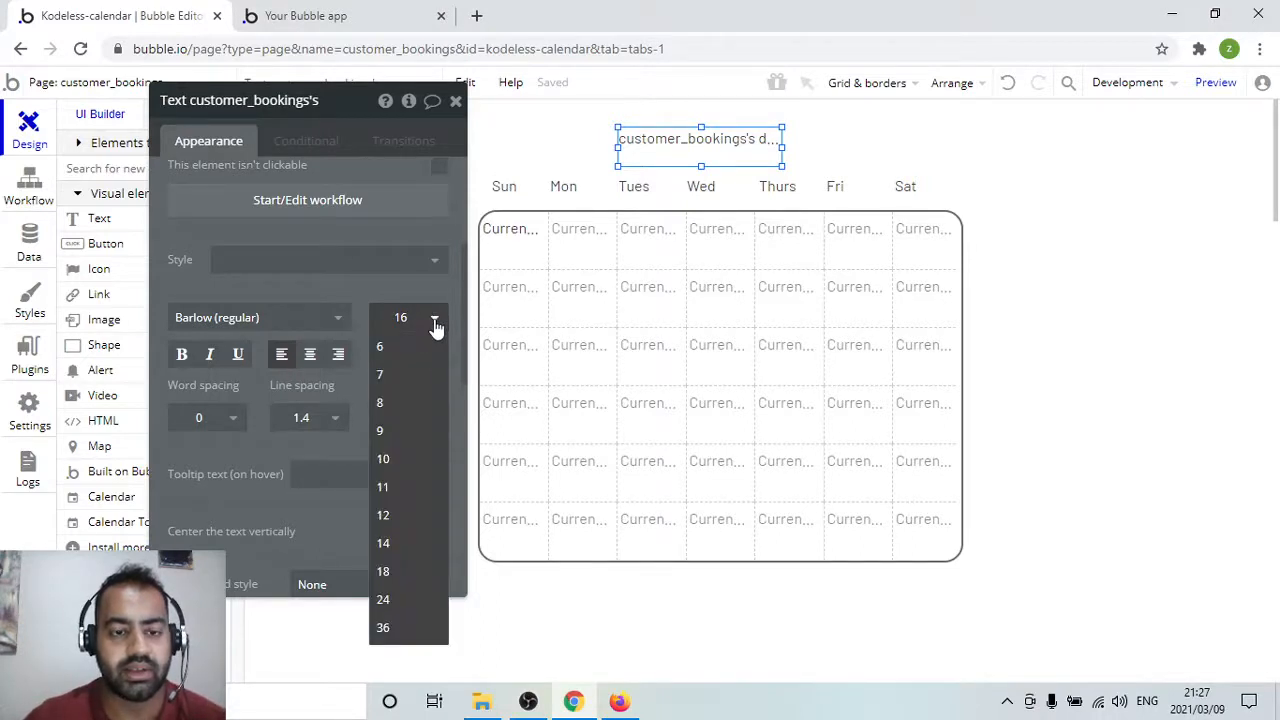
click(412, 599)
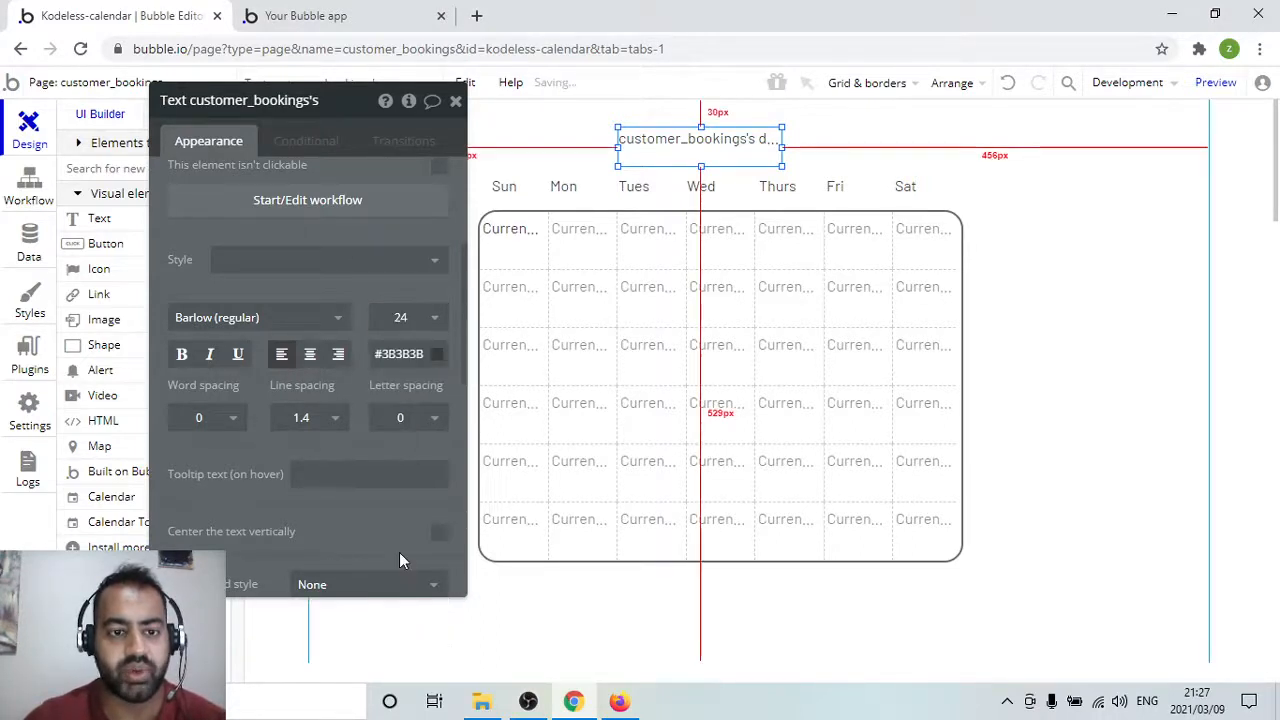
click(183, 356)
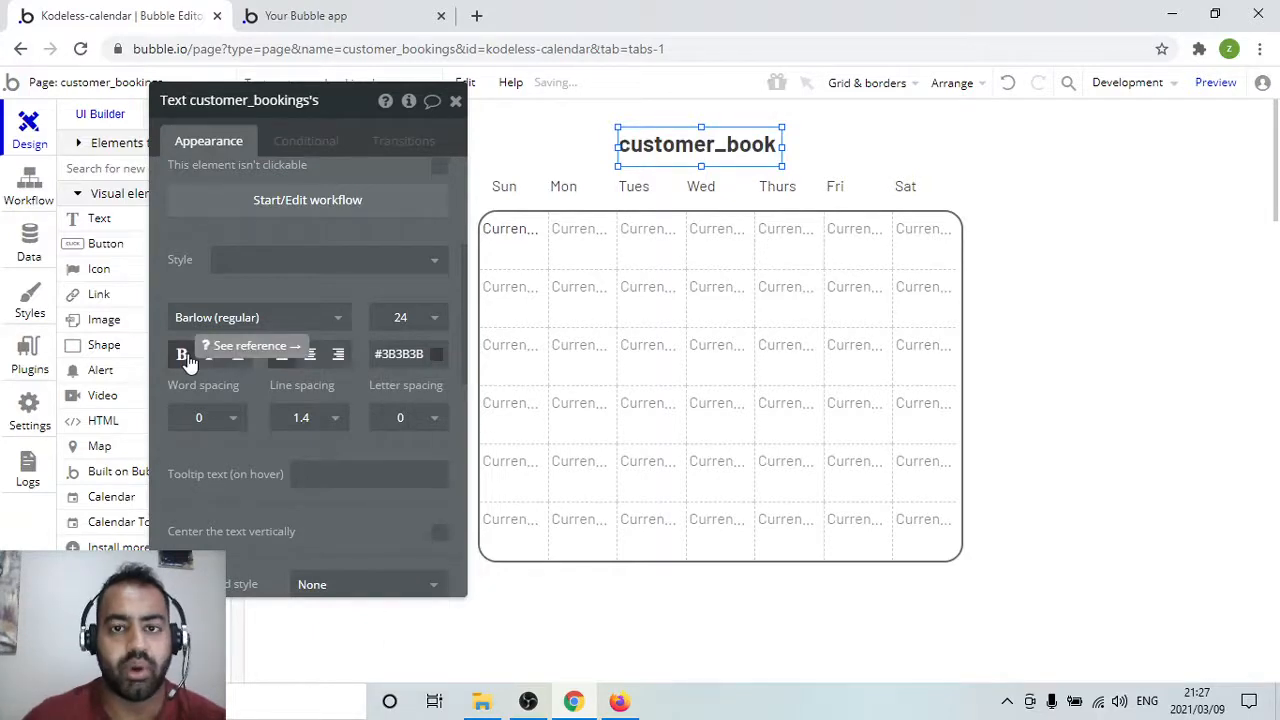
click(310, 354)
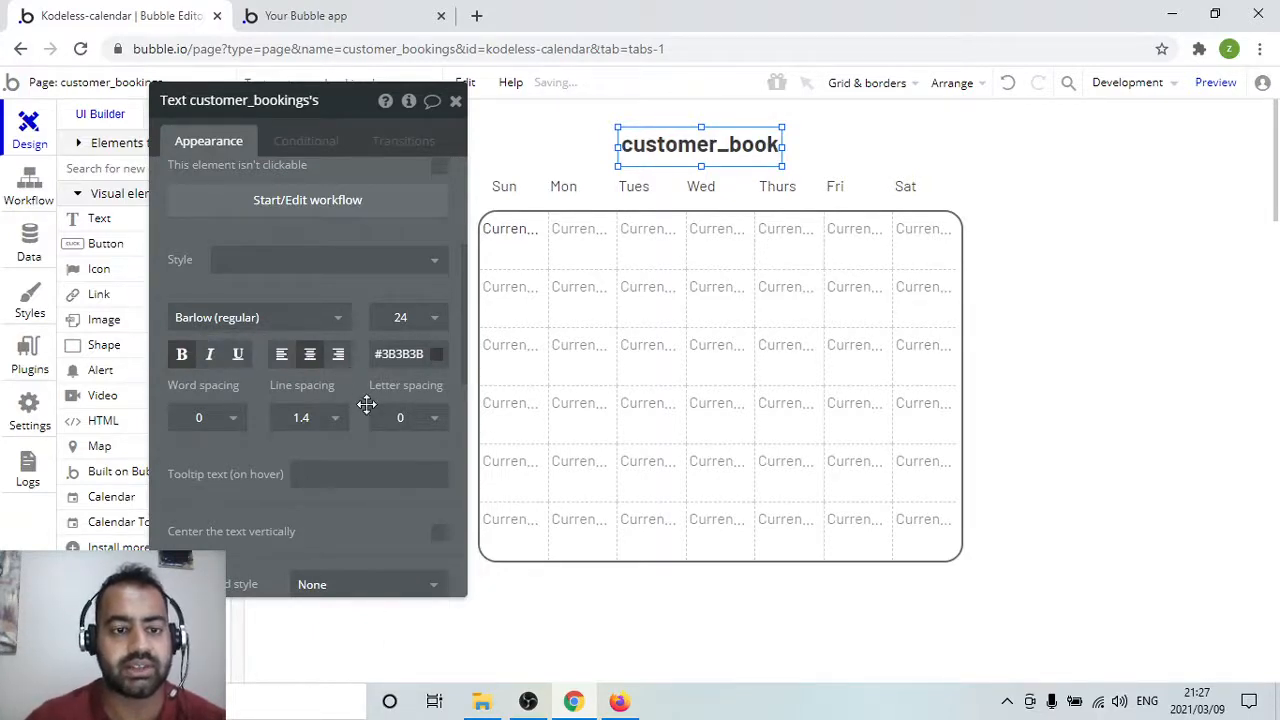
Set the month heading's font color to dark navy #091747 and wait for the unresponsive page to recover
click(436, 353)
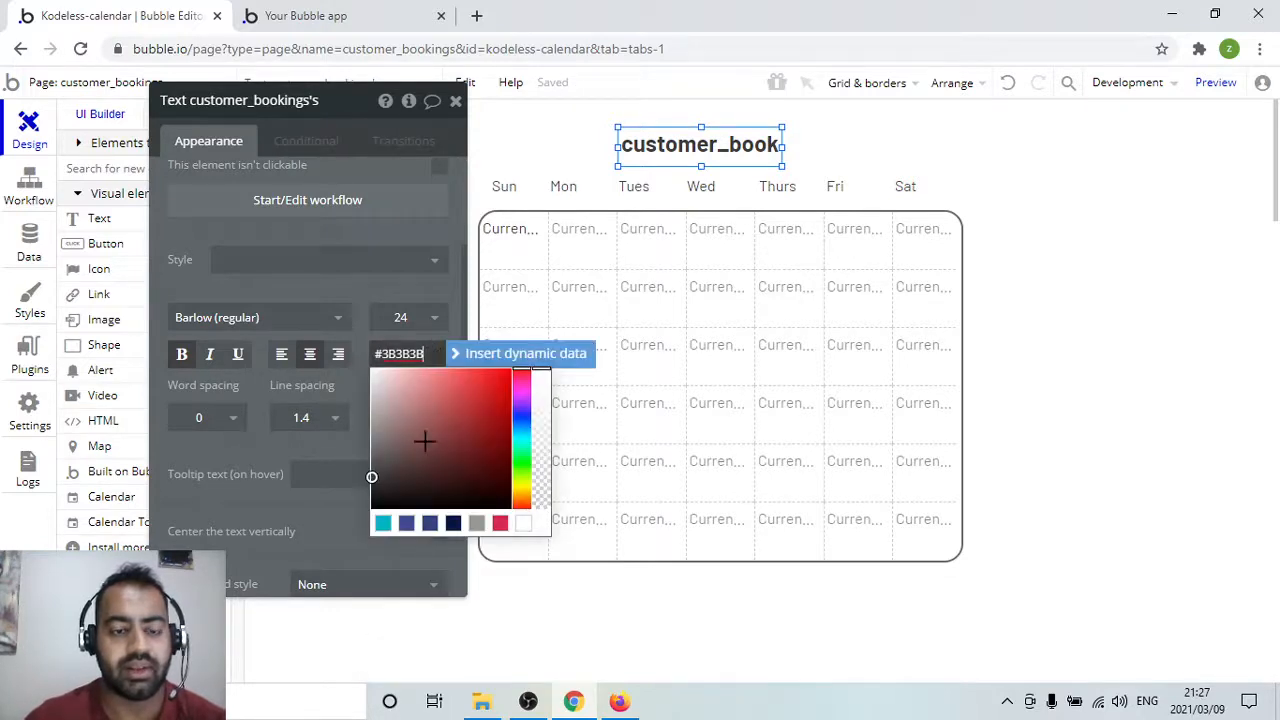
click(453, 527)
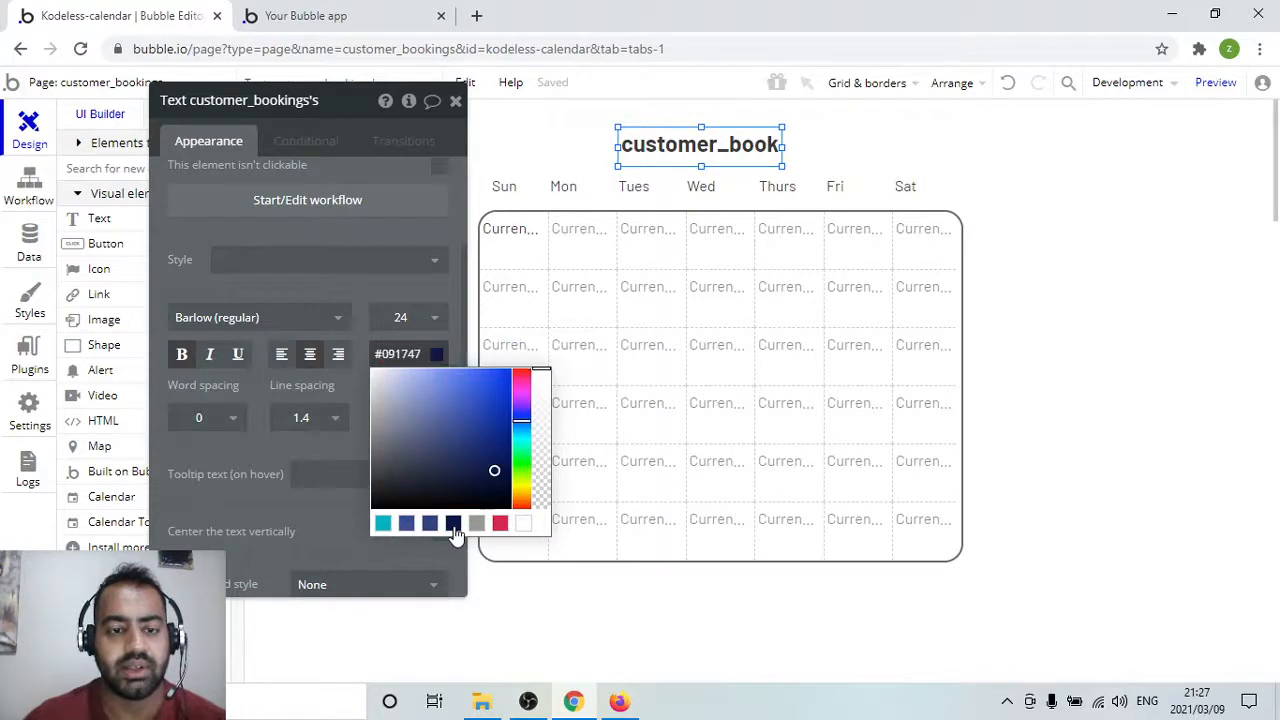
click(323, 432)
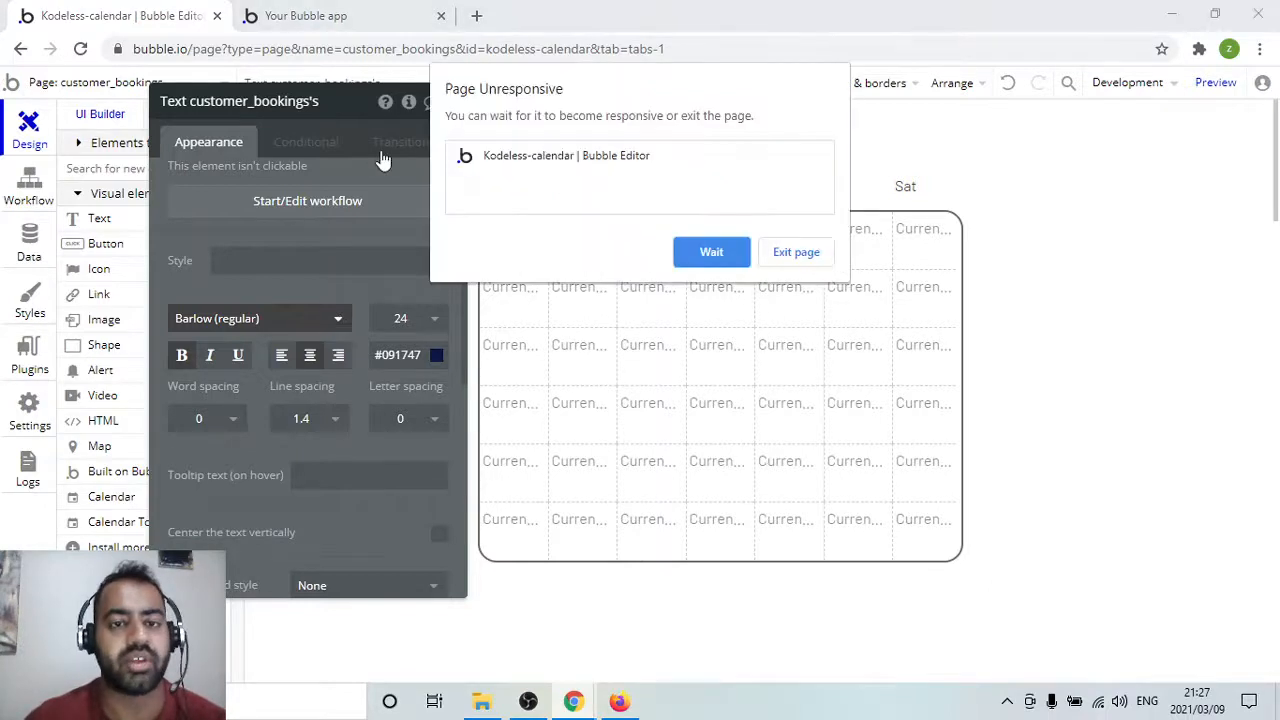
click(711, 252)
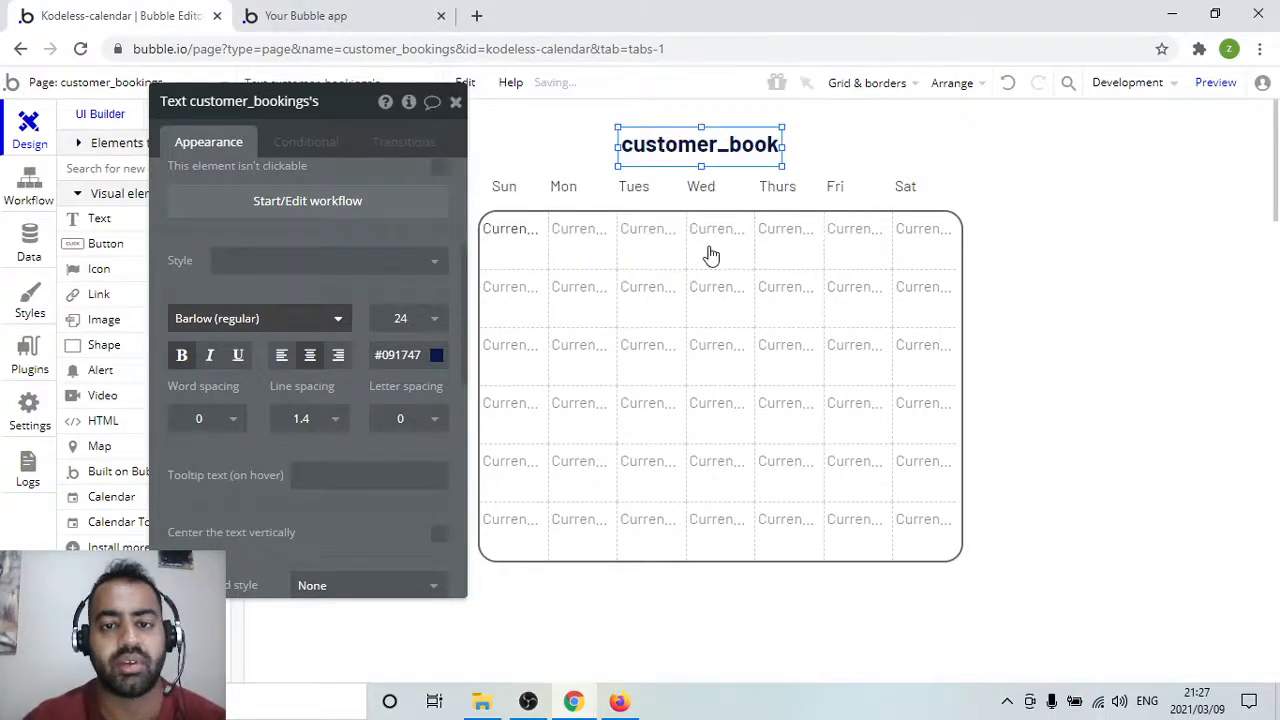
Change the month heading to an italic font and check it in the running app preview
click(337, 320)
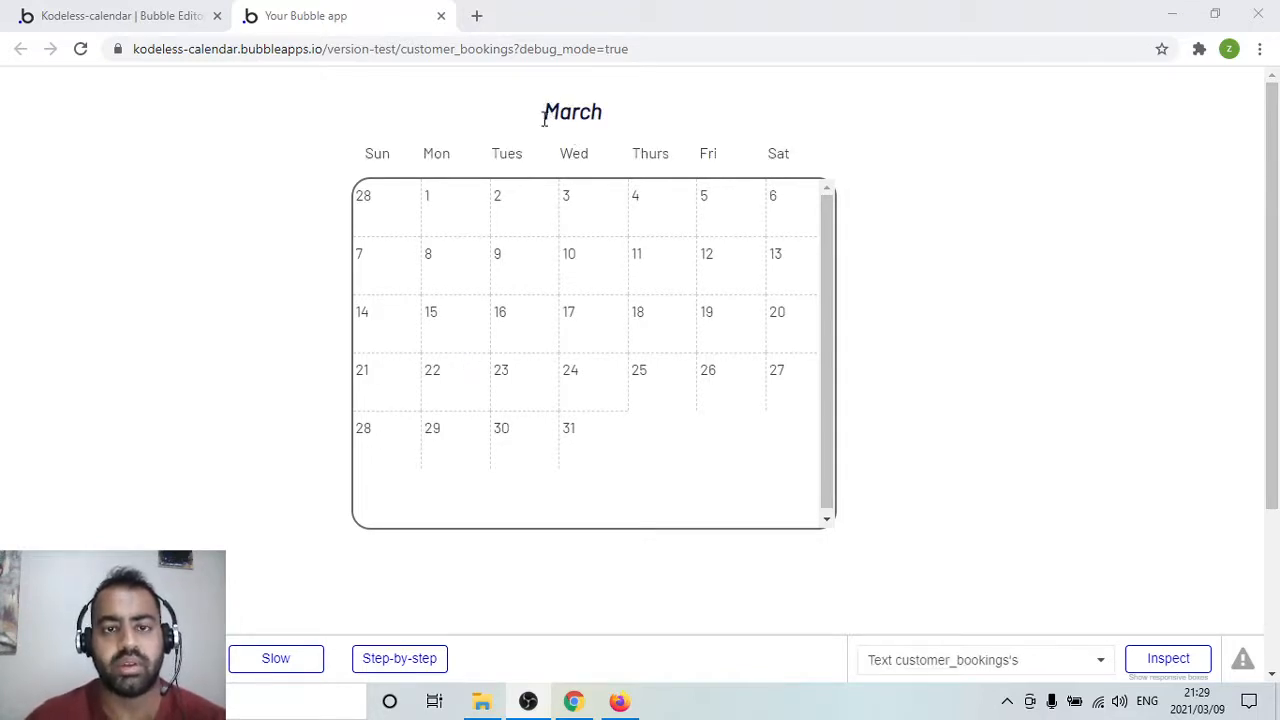
drag(544, 118, 447, 120)
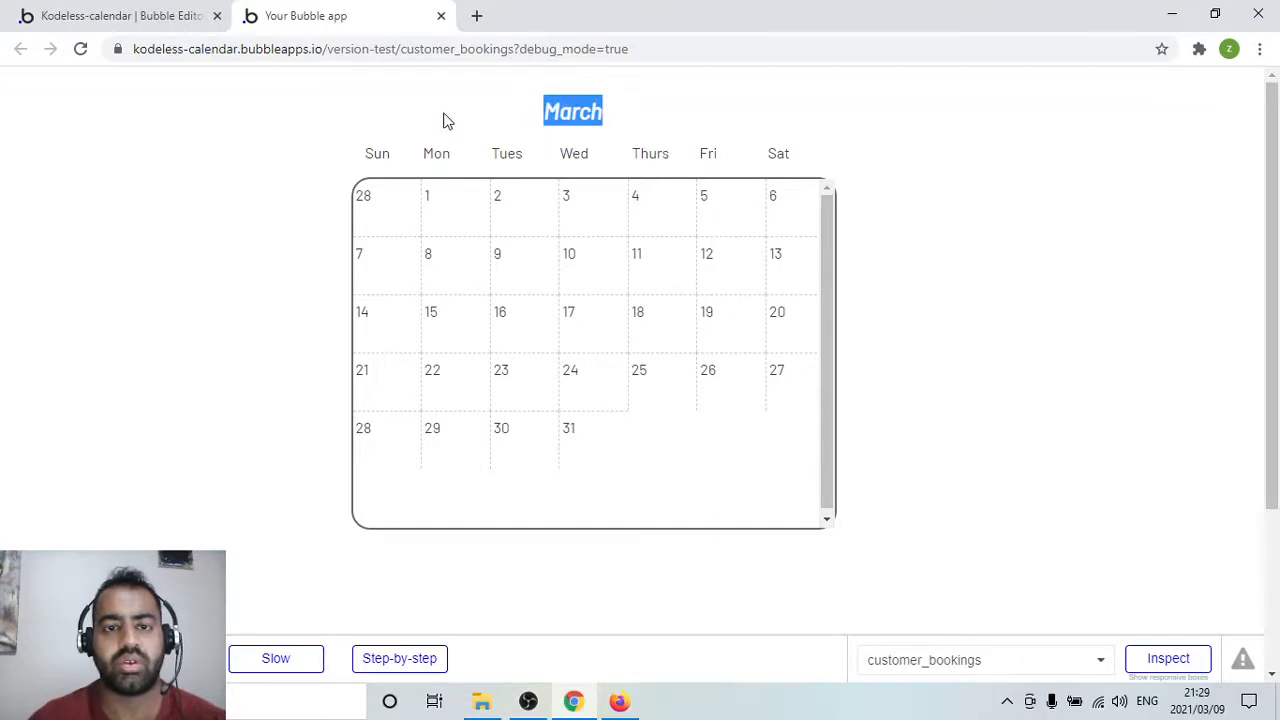
click(413, 127)
Compare the calendar grid in the editor with the preview and test whether the grid scrolls internally
click(135, 12)
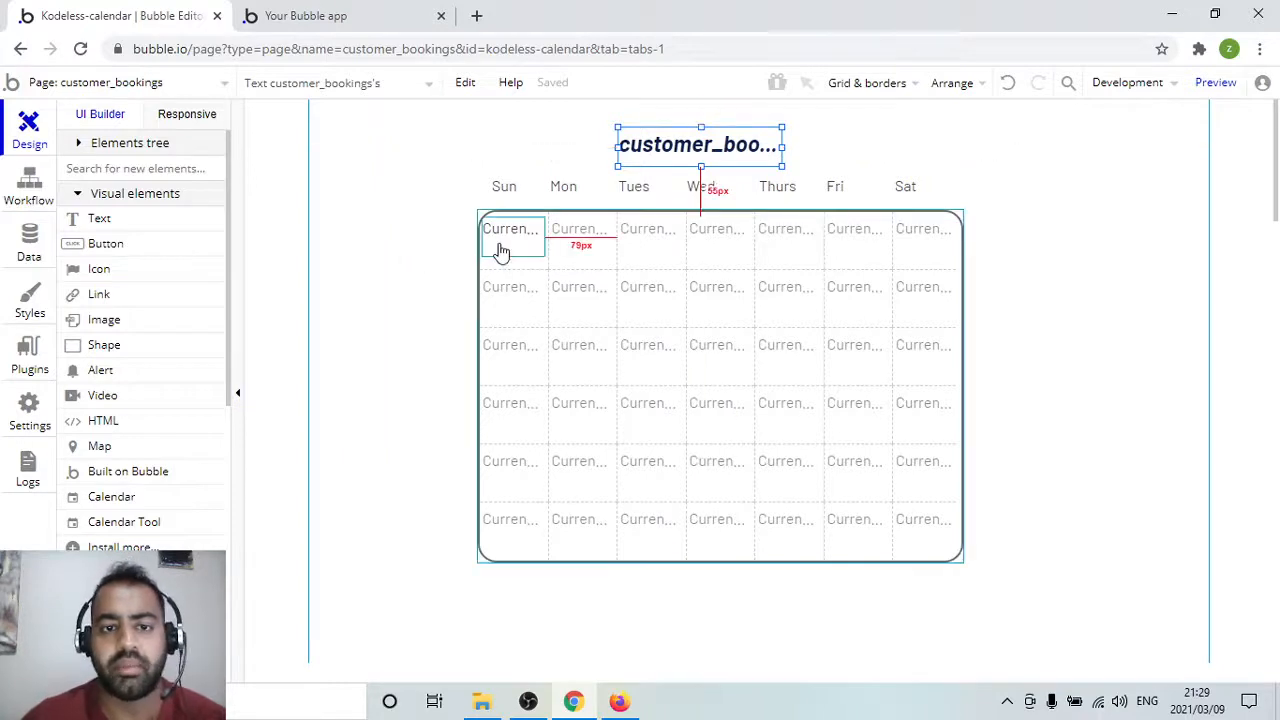
click(480, 209)
click(281, 8)
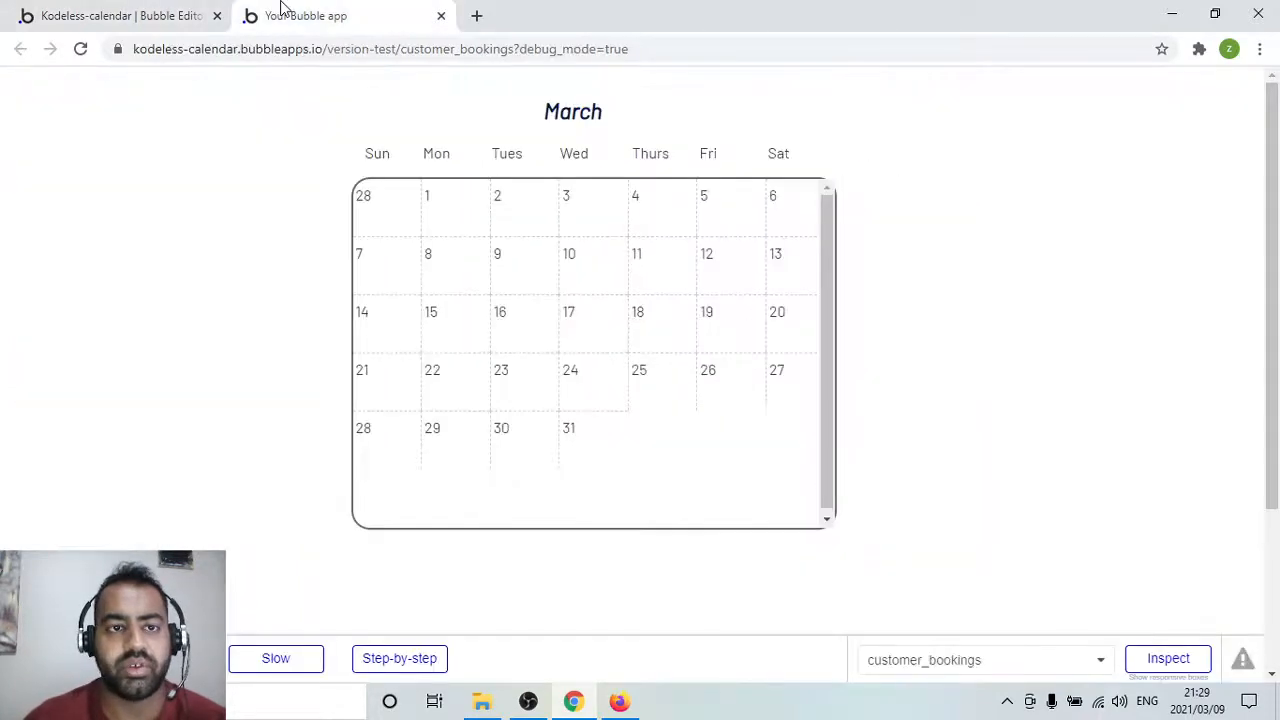
scroll(836, 287, down, 1)
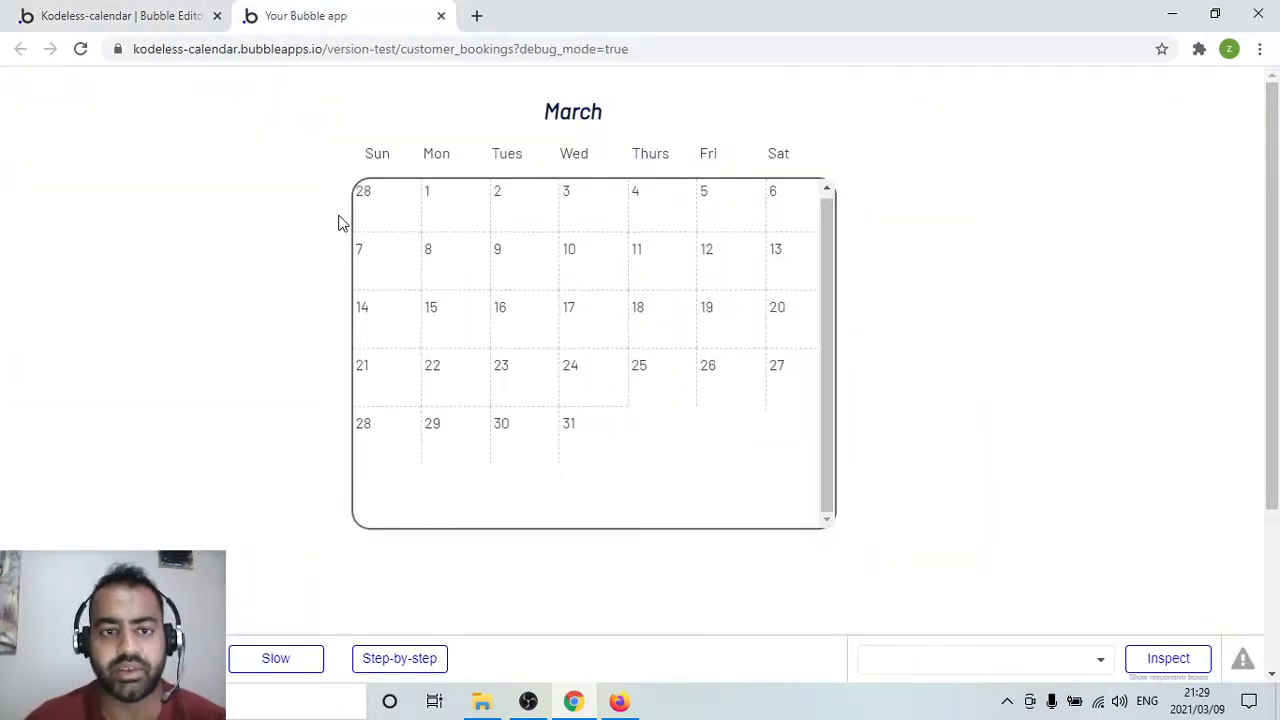
Return to the Bubble editor and set the layout style of RepeatingGroup date to Full list
click(155, 14)
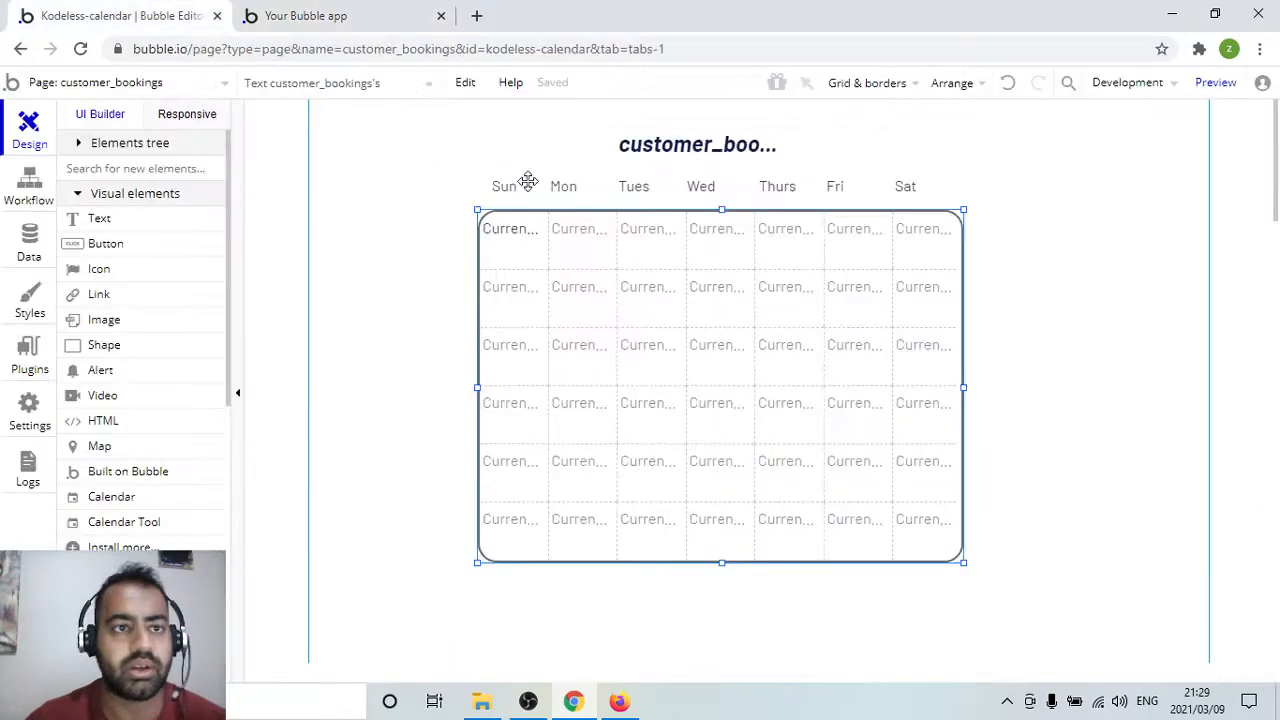
double_click(482, 213)
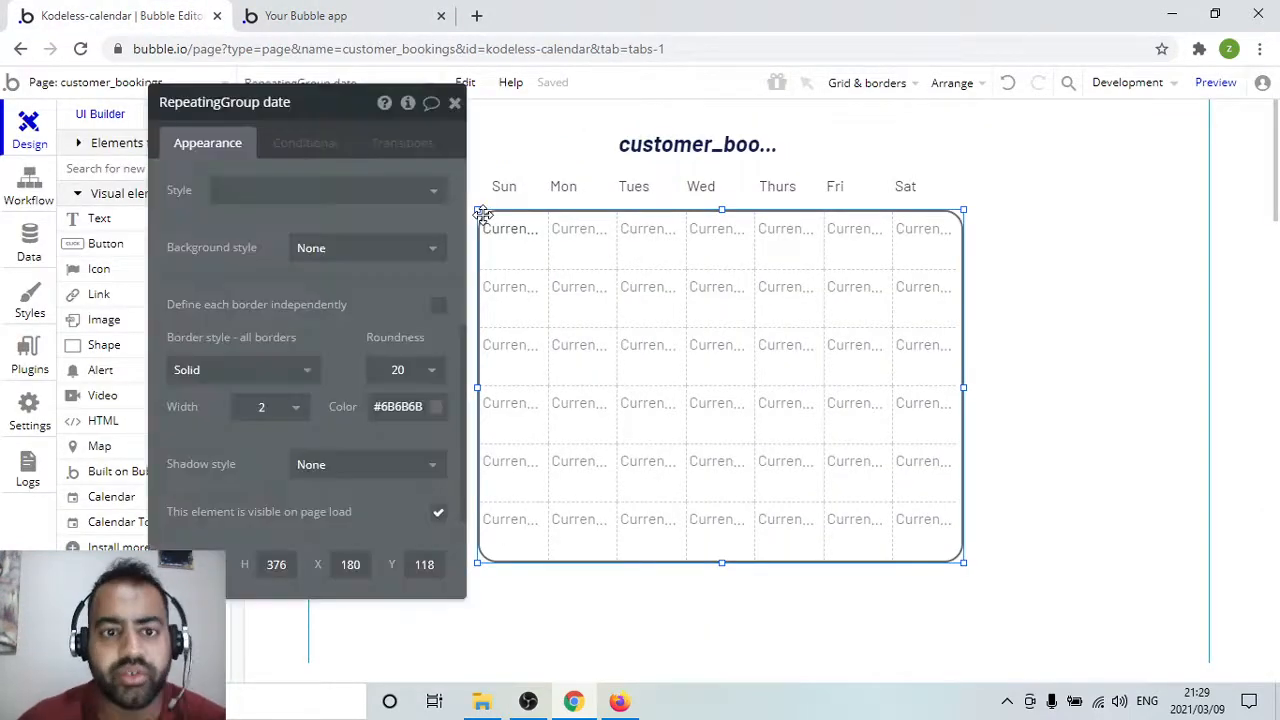
scroll(383, 320, down, 2)
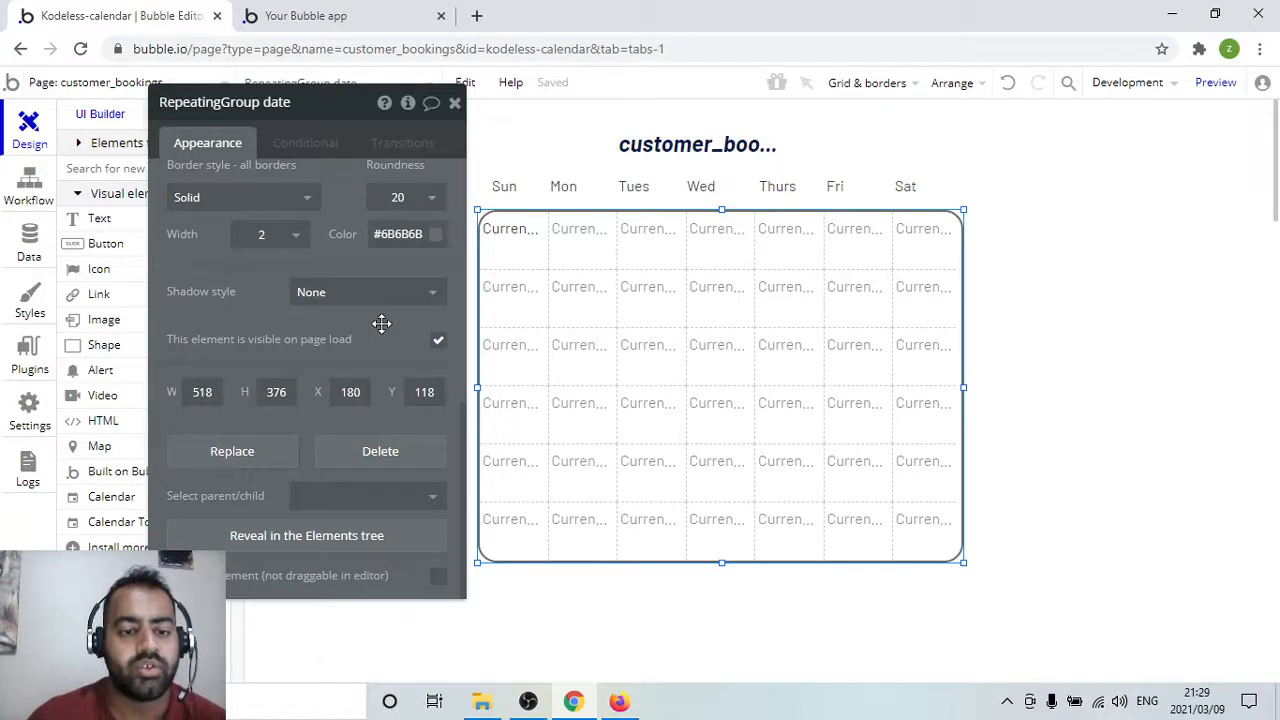
scroll(378, 325, up, 3)
scroll(374, 331, up, 1)
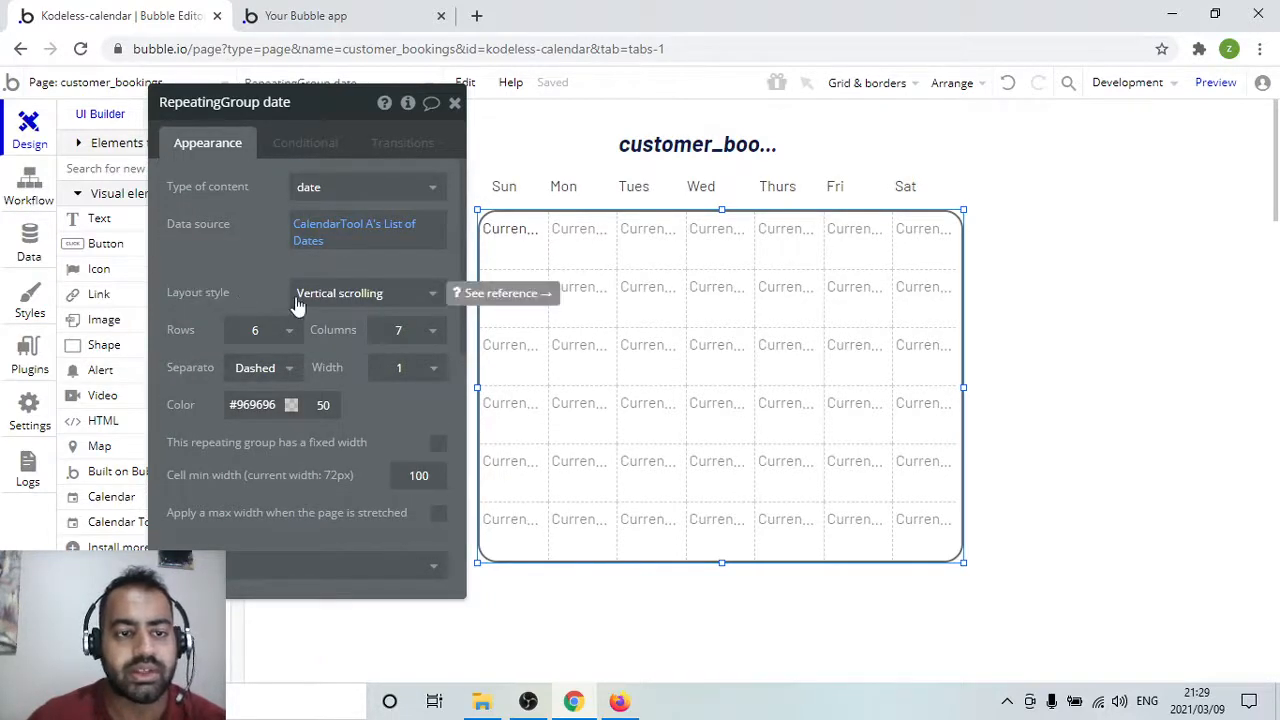
click(395, 295)
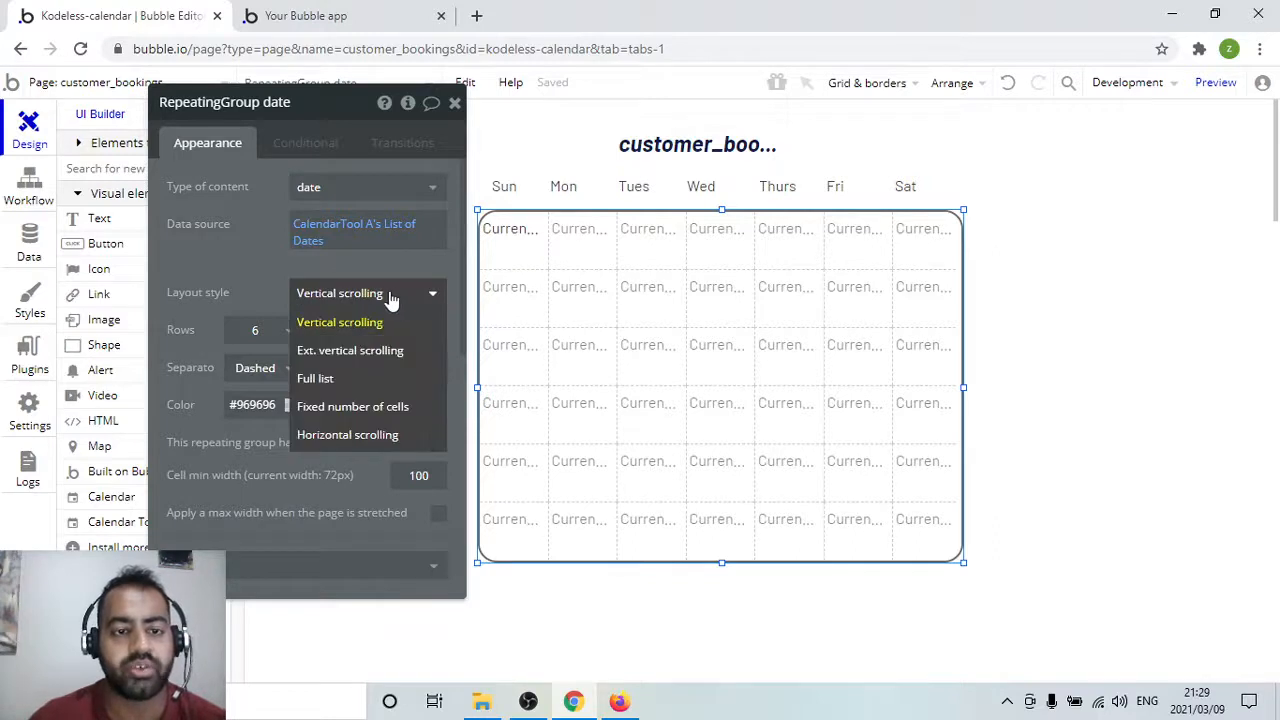
click(336, 385)
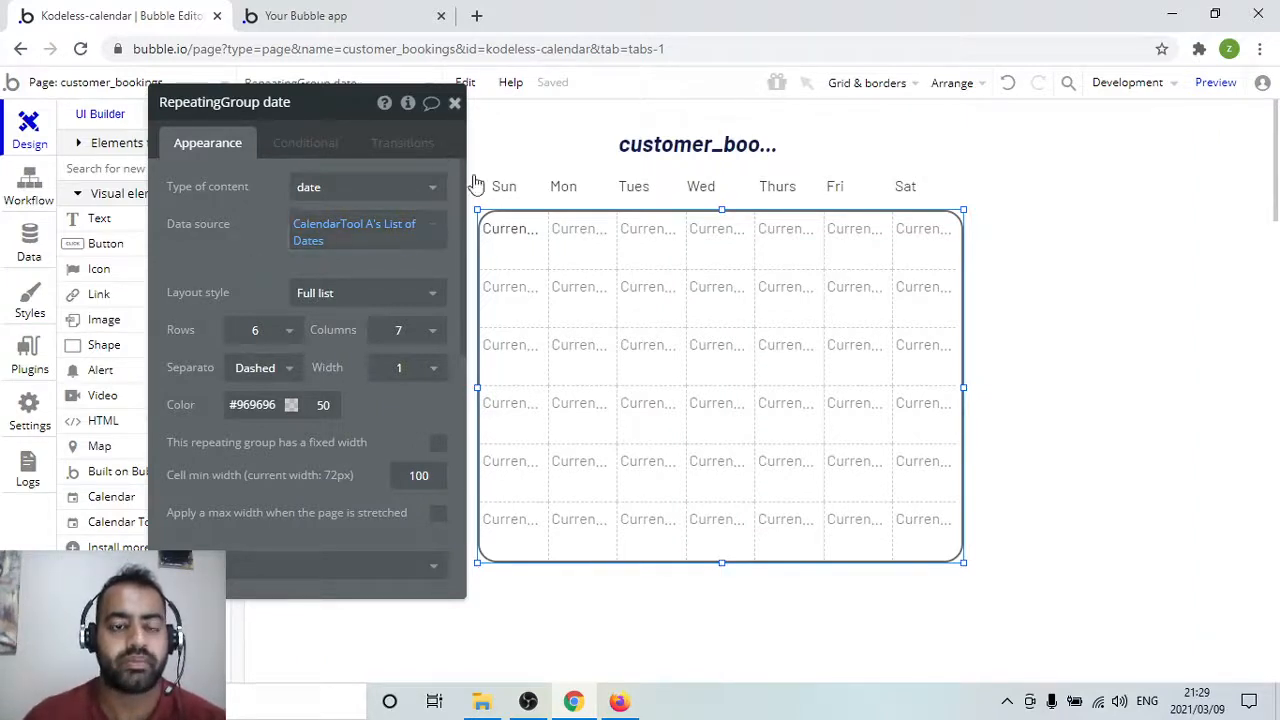
click(454, 102)
Centre the date text horizontally and vertically within the first cell of the calendar's repeating group
click(522, 245)
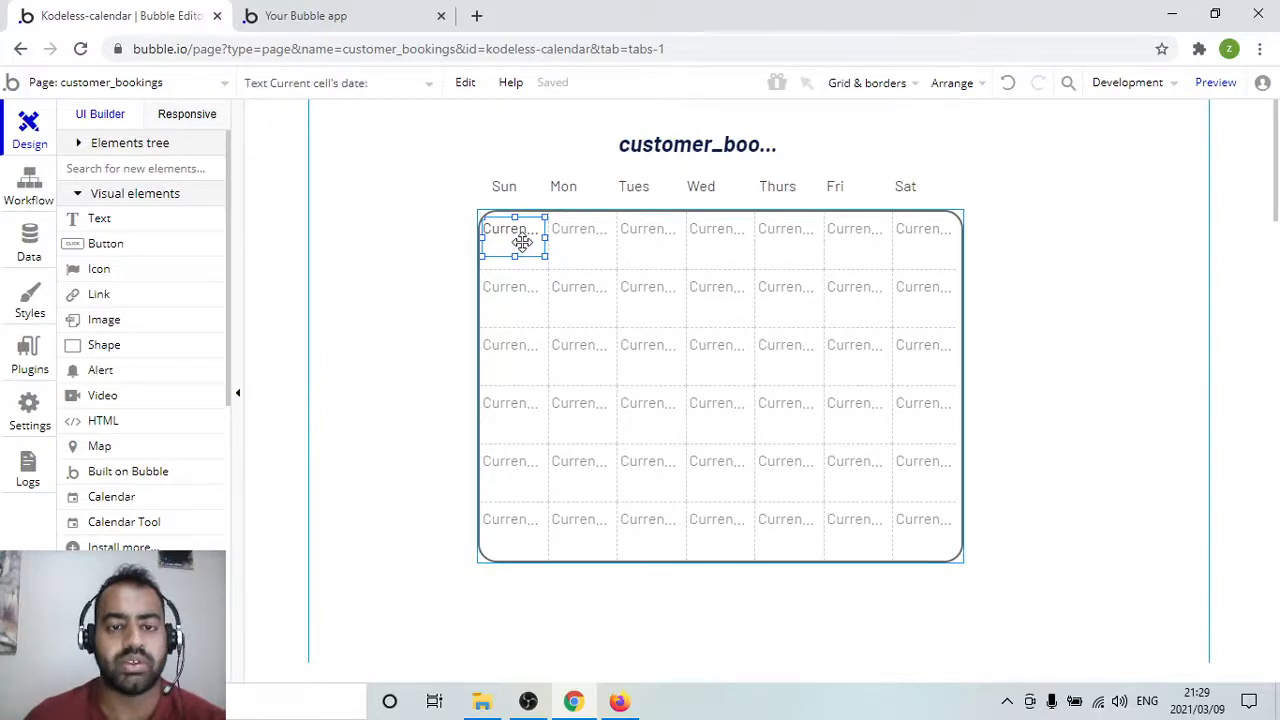
double_click(520, 245)
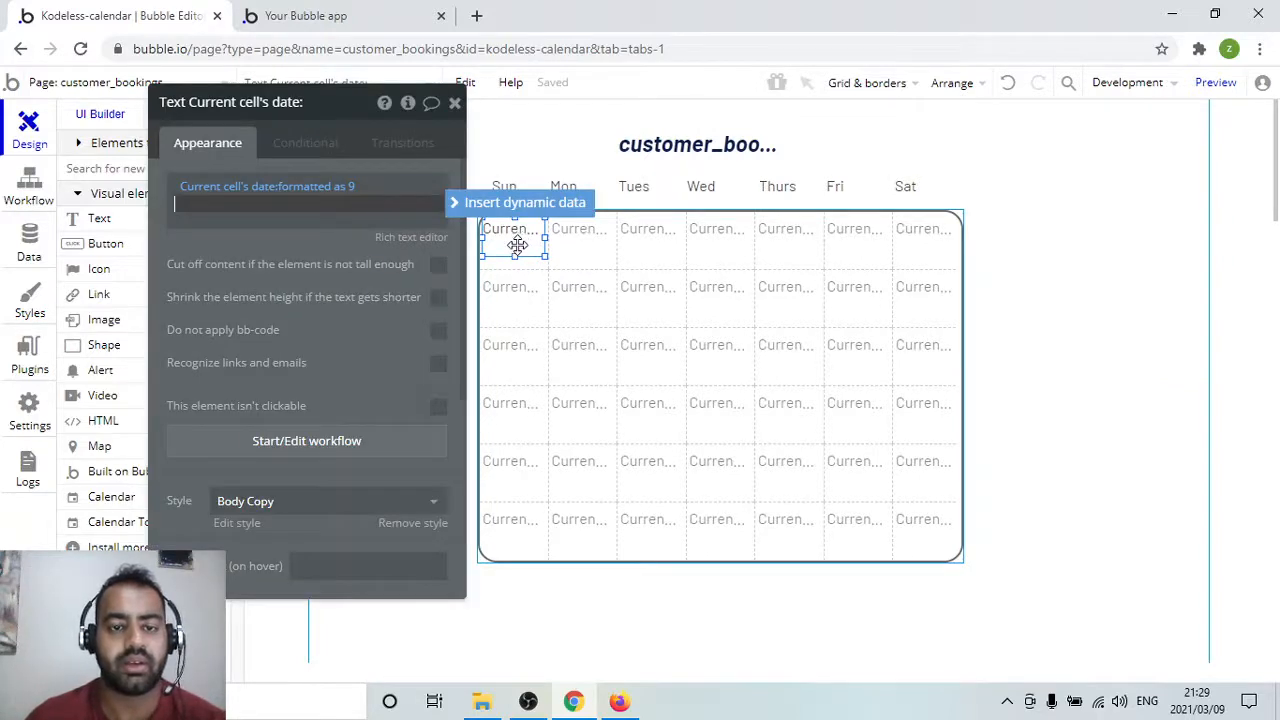
right_click(517, 245)
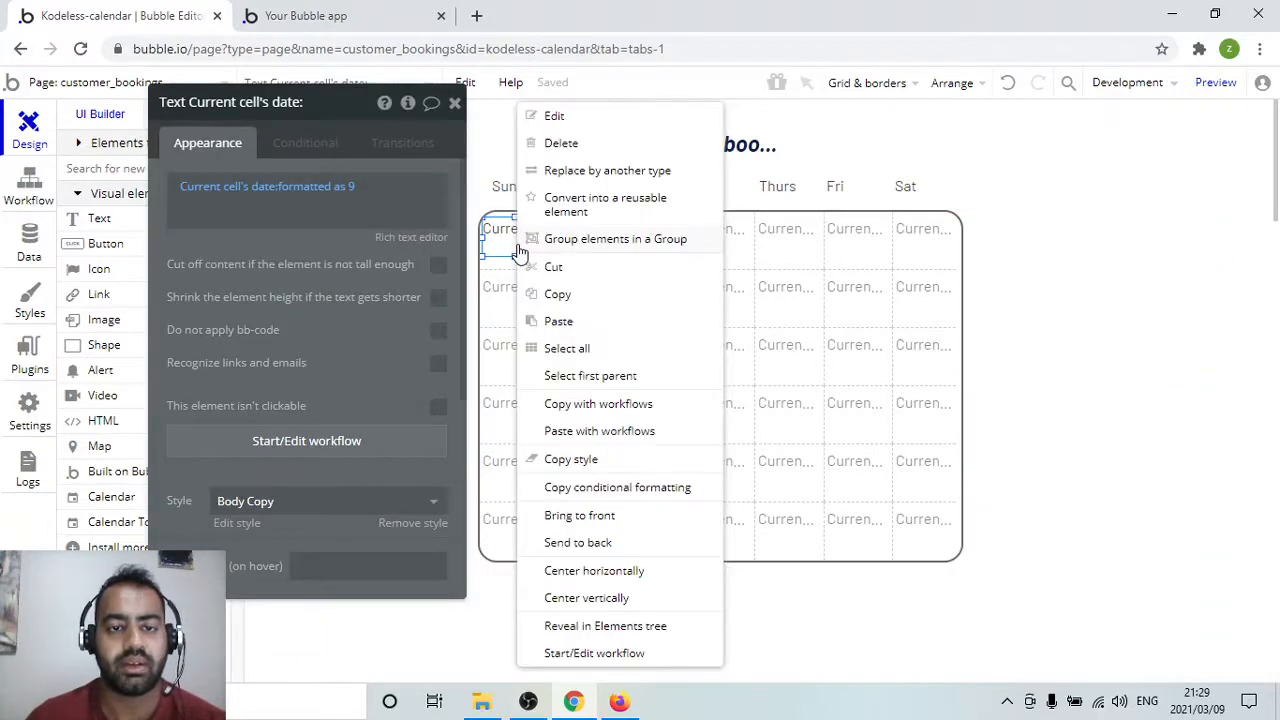
click(617, 577)
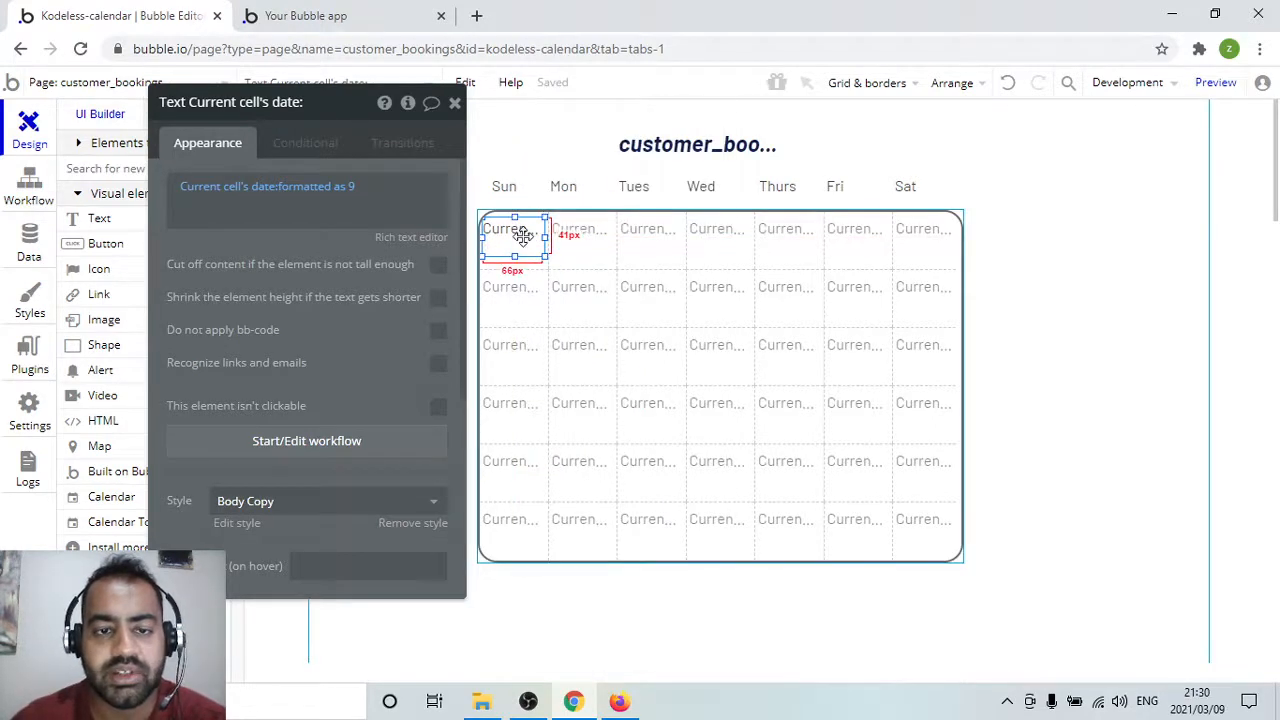
right_click(522, 235)
click(630, 598)
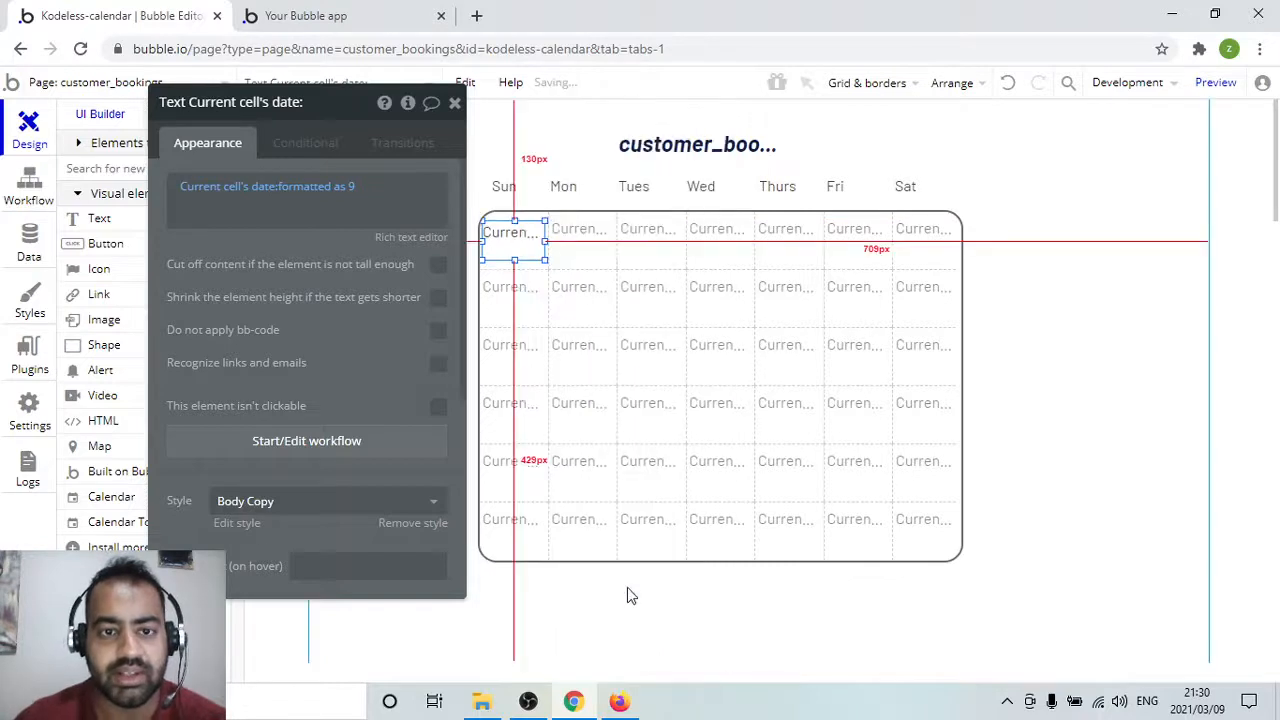
Remove the Body Copy style from the date text in the calendar cell
scroll(337, 394, down, 4)
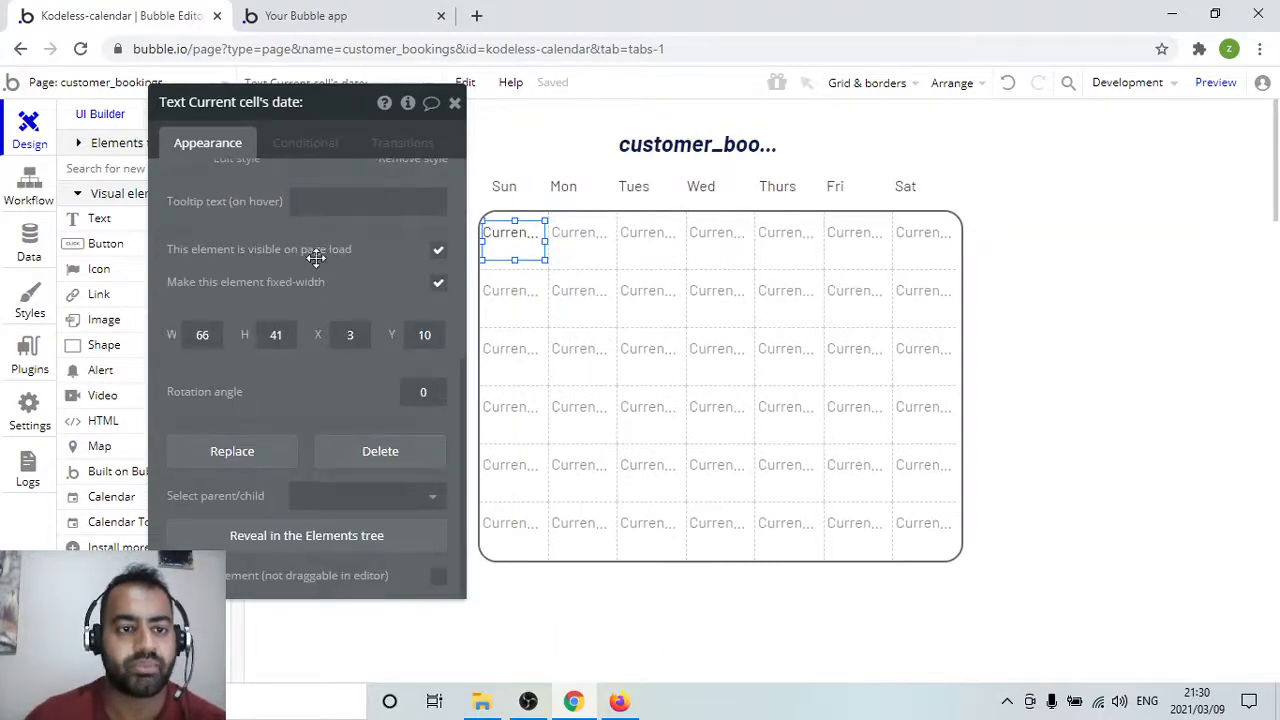
scroll(337, 337, up, 5)
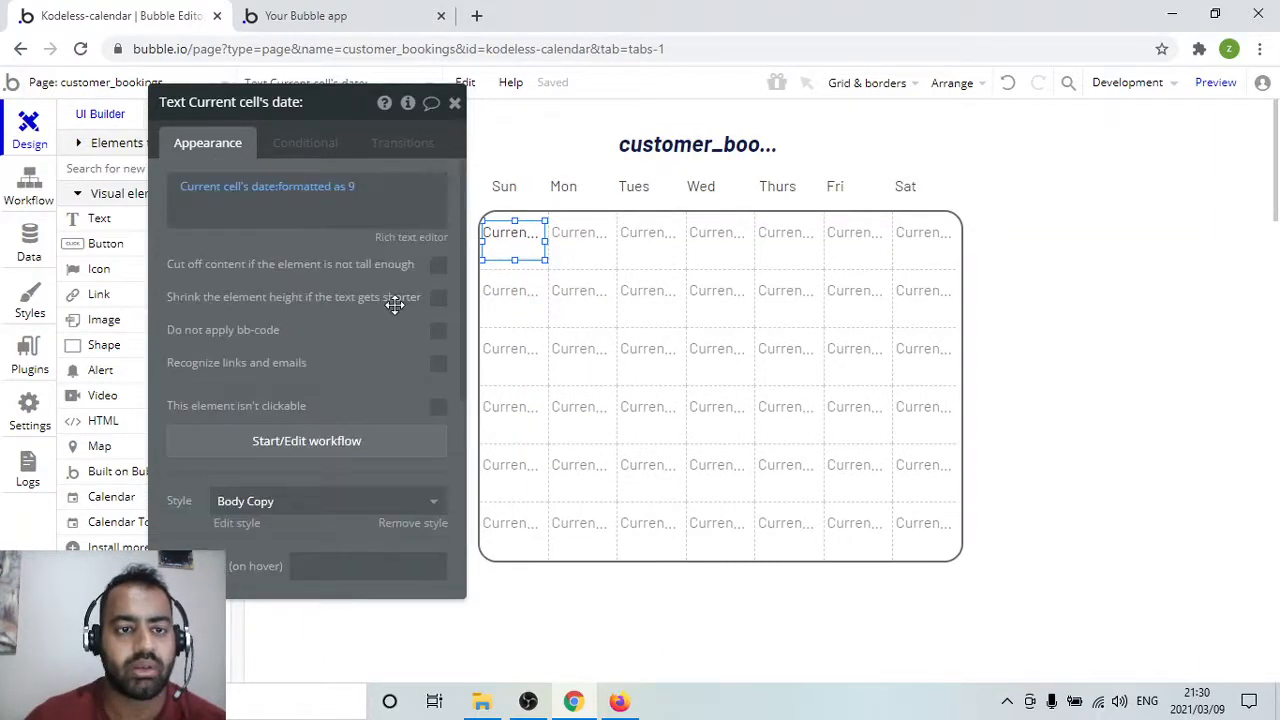
scroll(330, 352, down, 3)
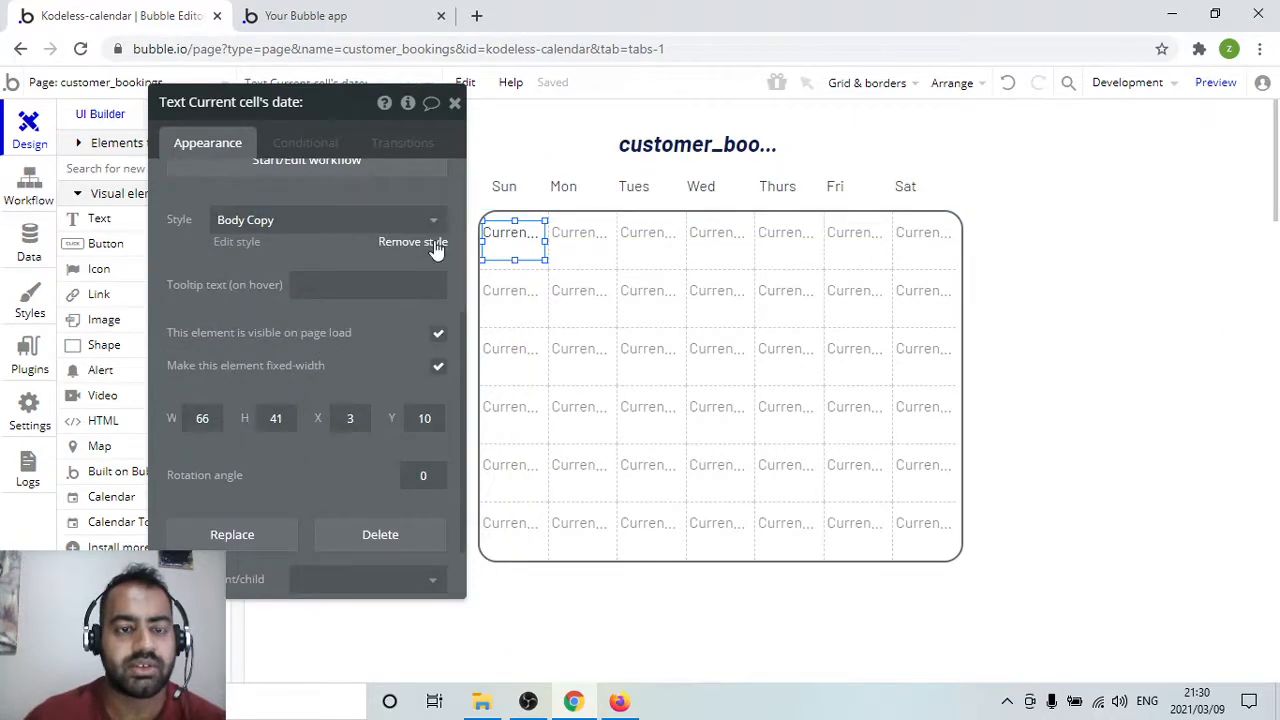
click(436, 245)
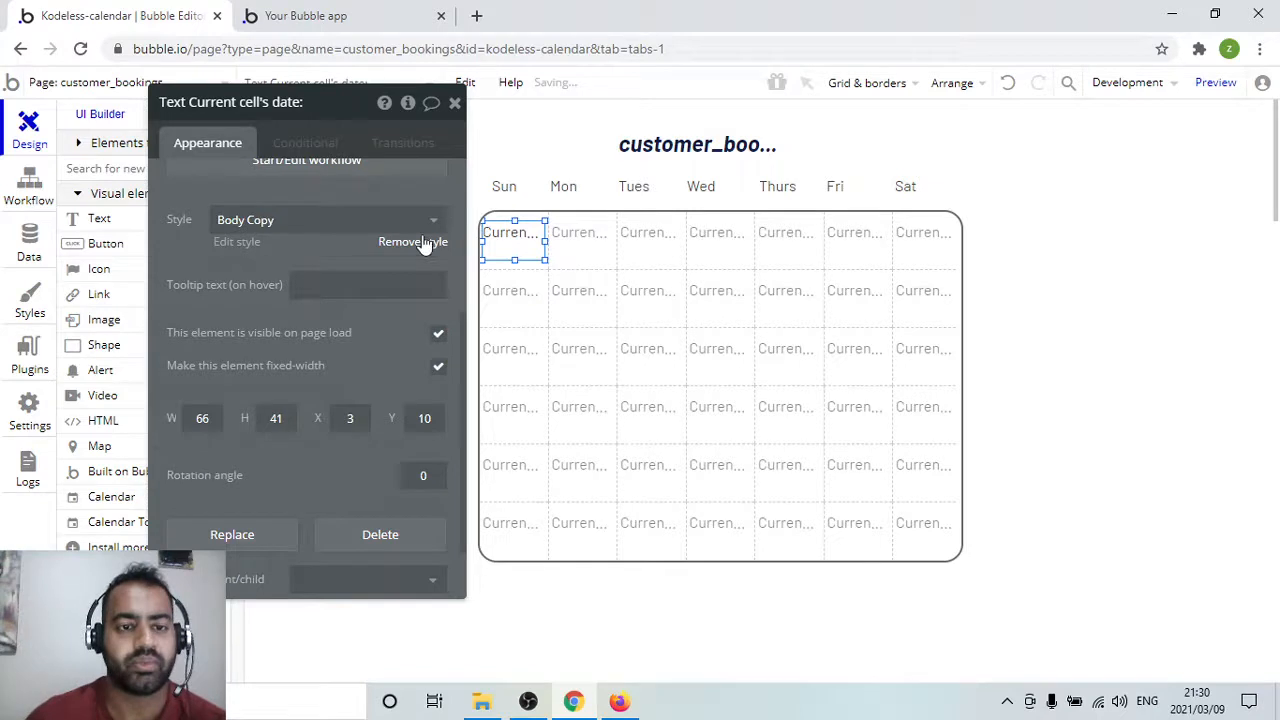
click(420, 250)
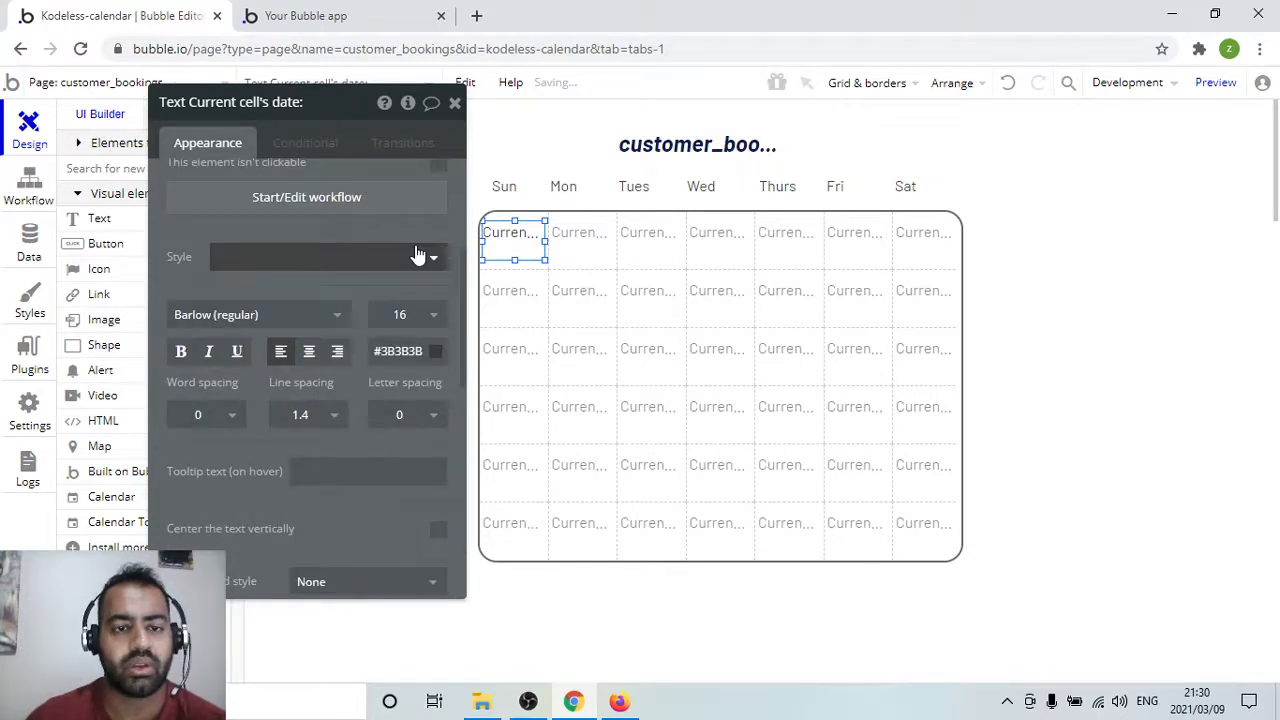
Make the date text bold, centre it horizontally and vertically, and set its font size to 18
click(182, 354)
click(309, 354)
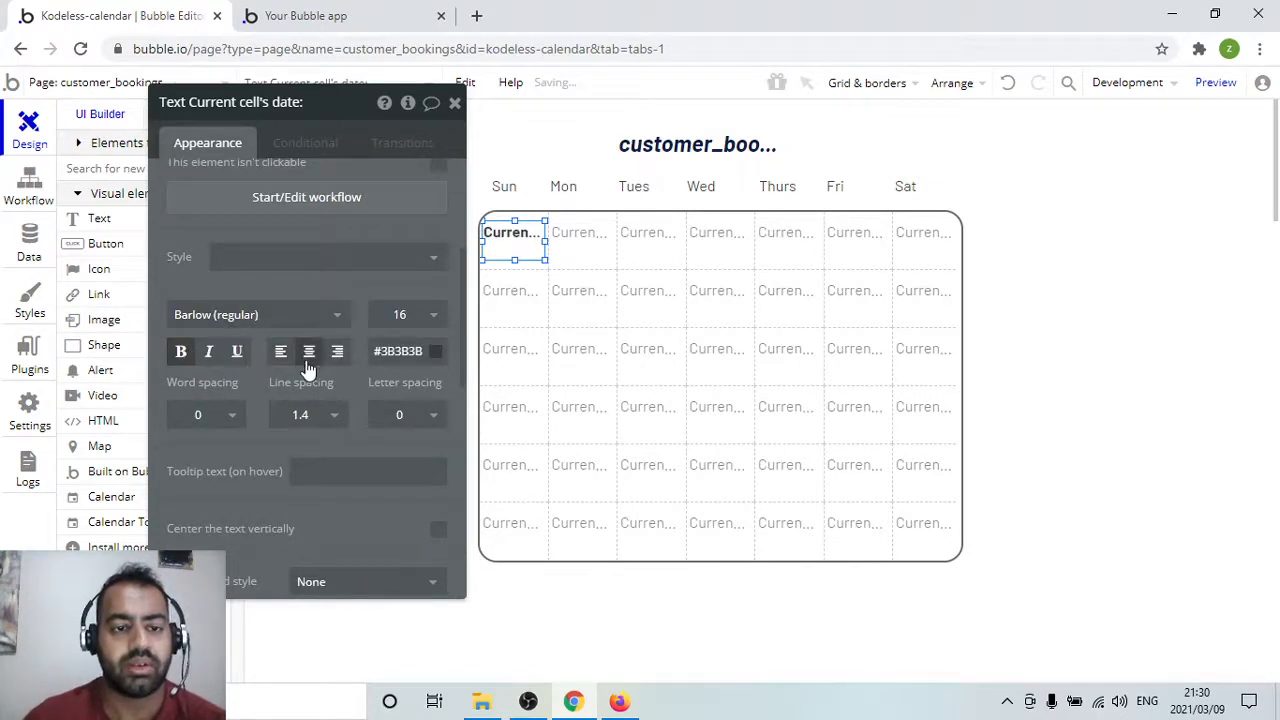
click(439, 531)
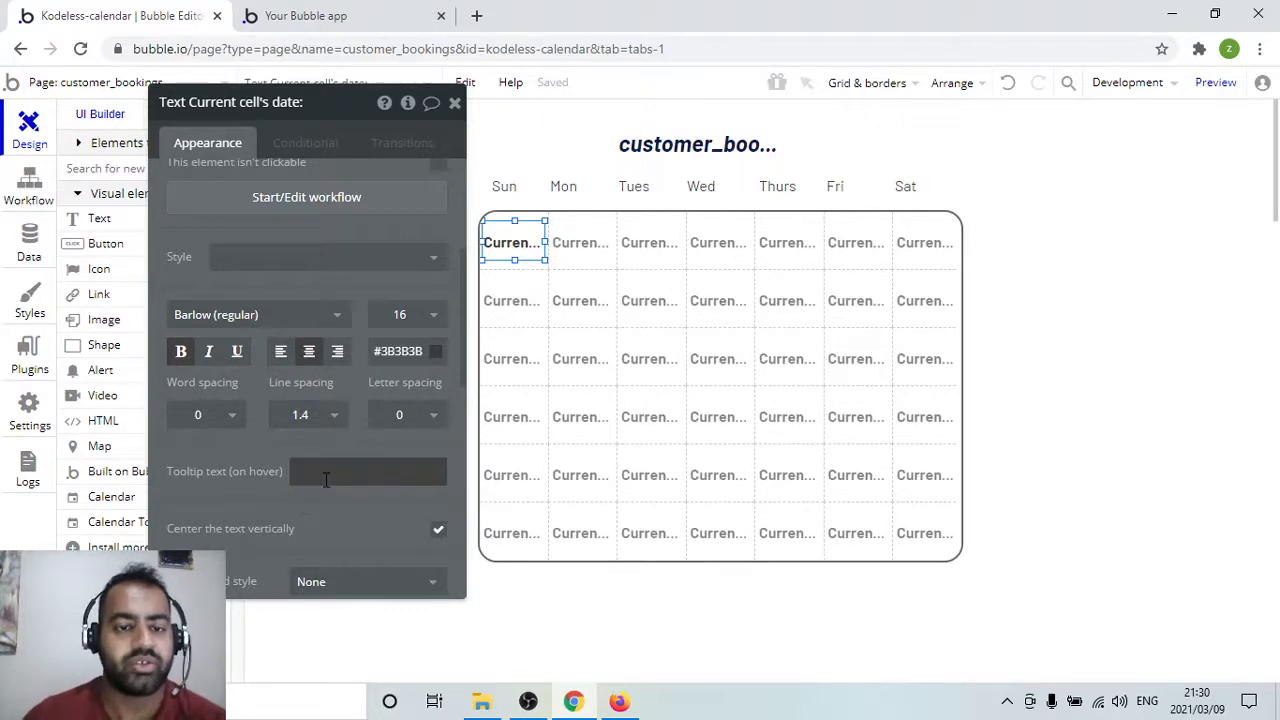
click(438, 316)
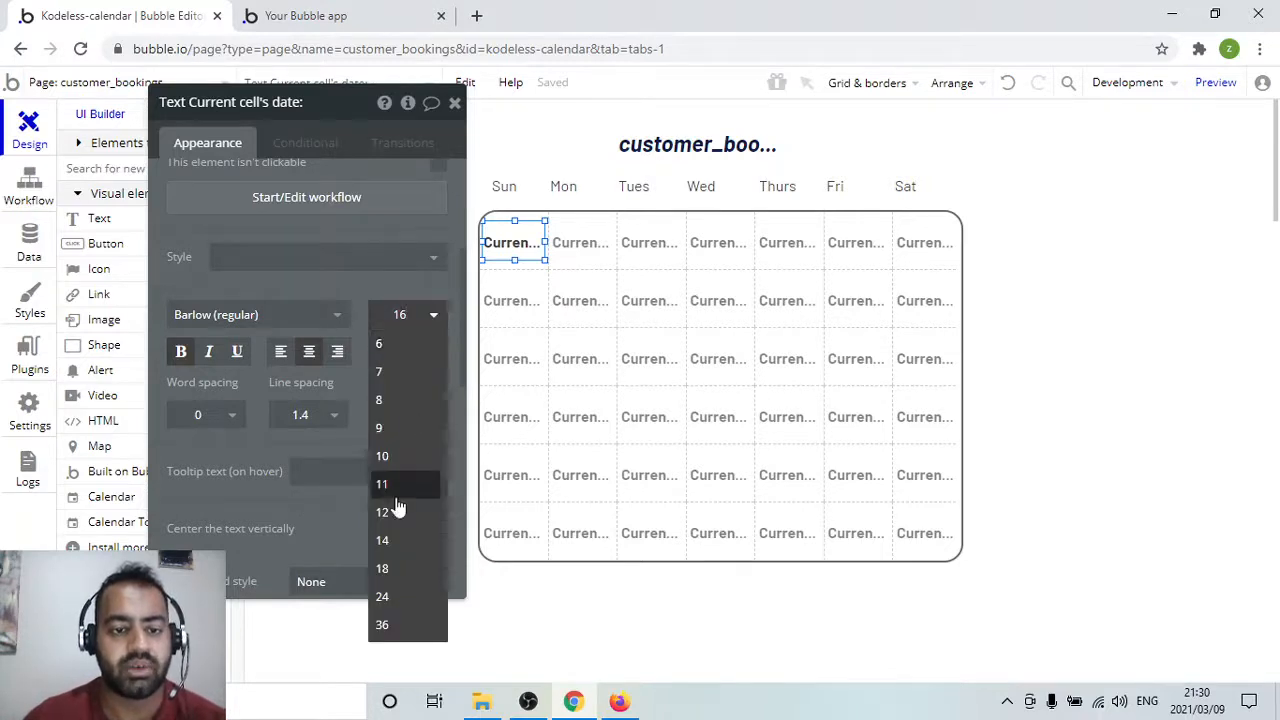
click(405, 577)
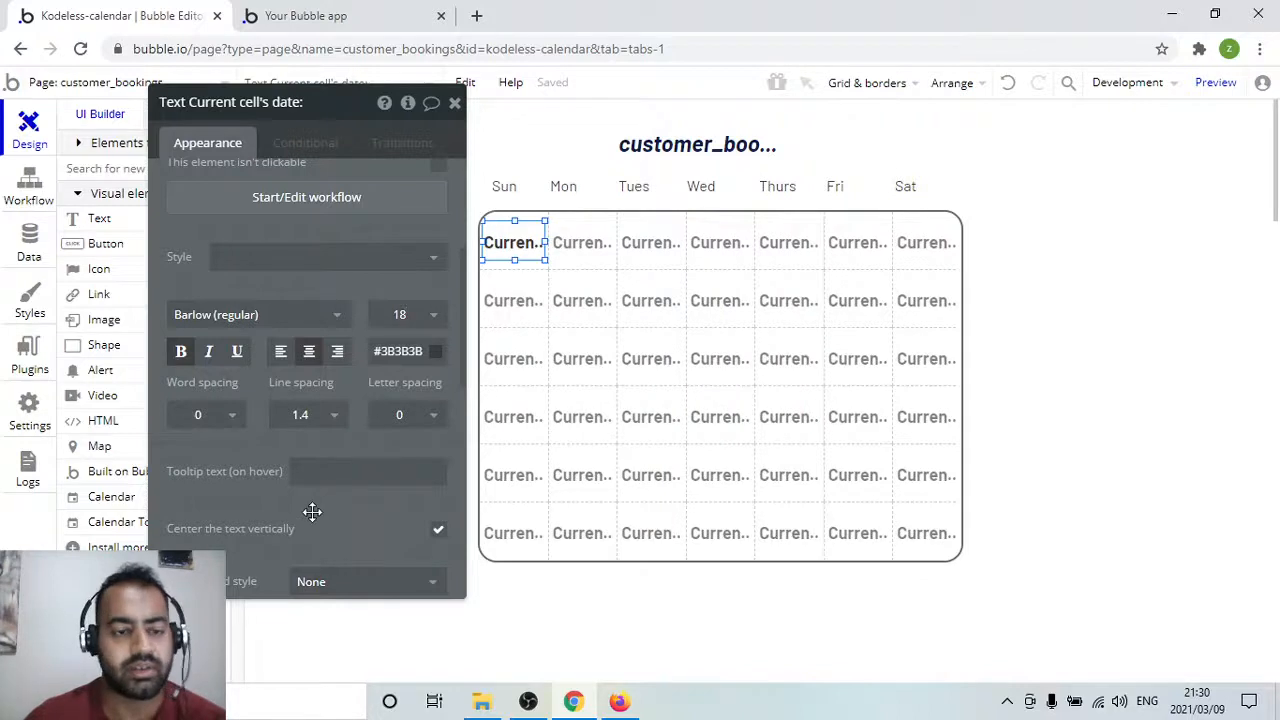
Give the date text a solid border on all sides with a roundness of 60
scroll(250, 498, down, 2)
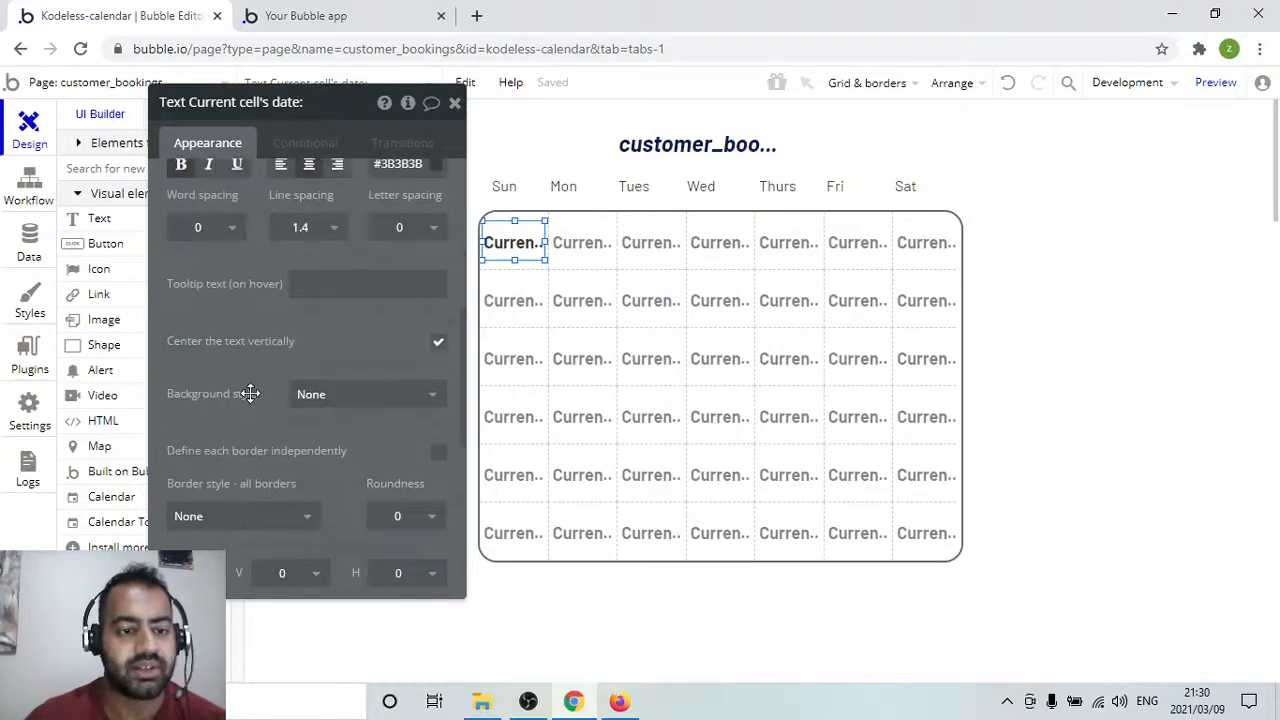
scroll(249, 391, down, 1)
click(297, 428)
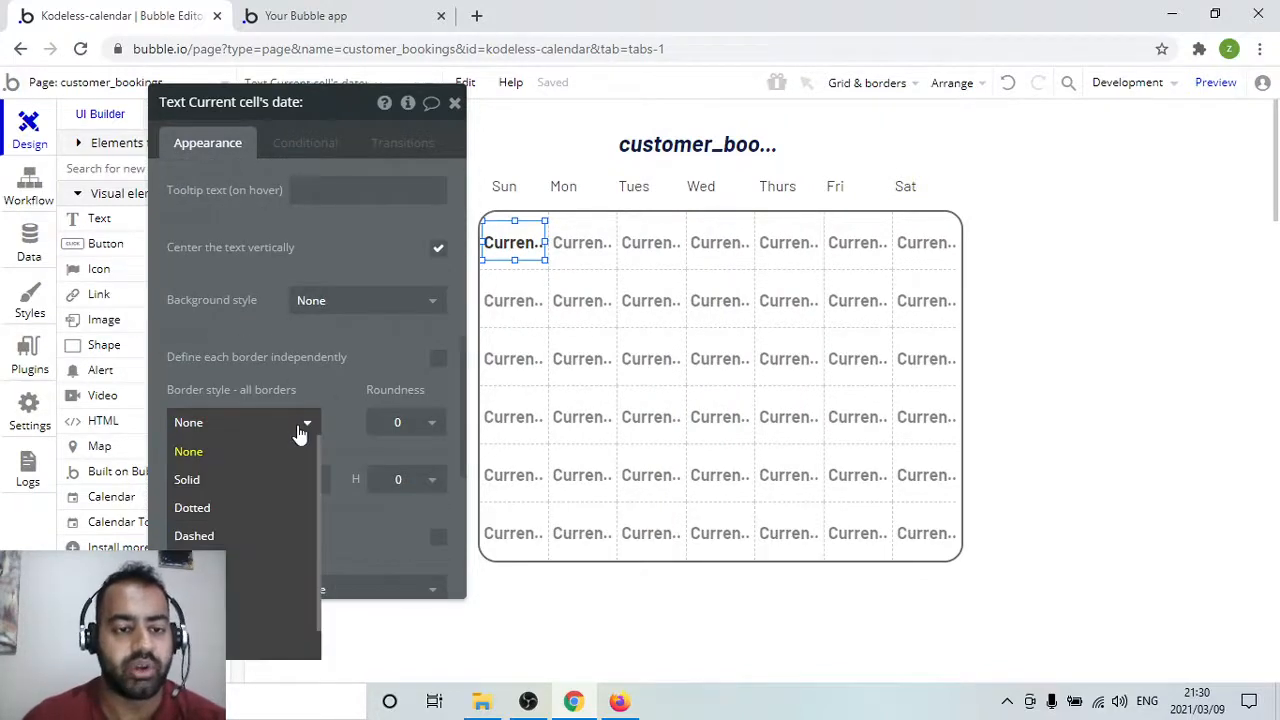
click(264, 487)
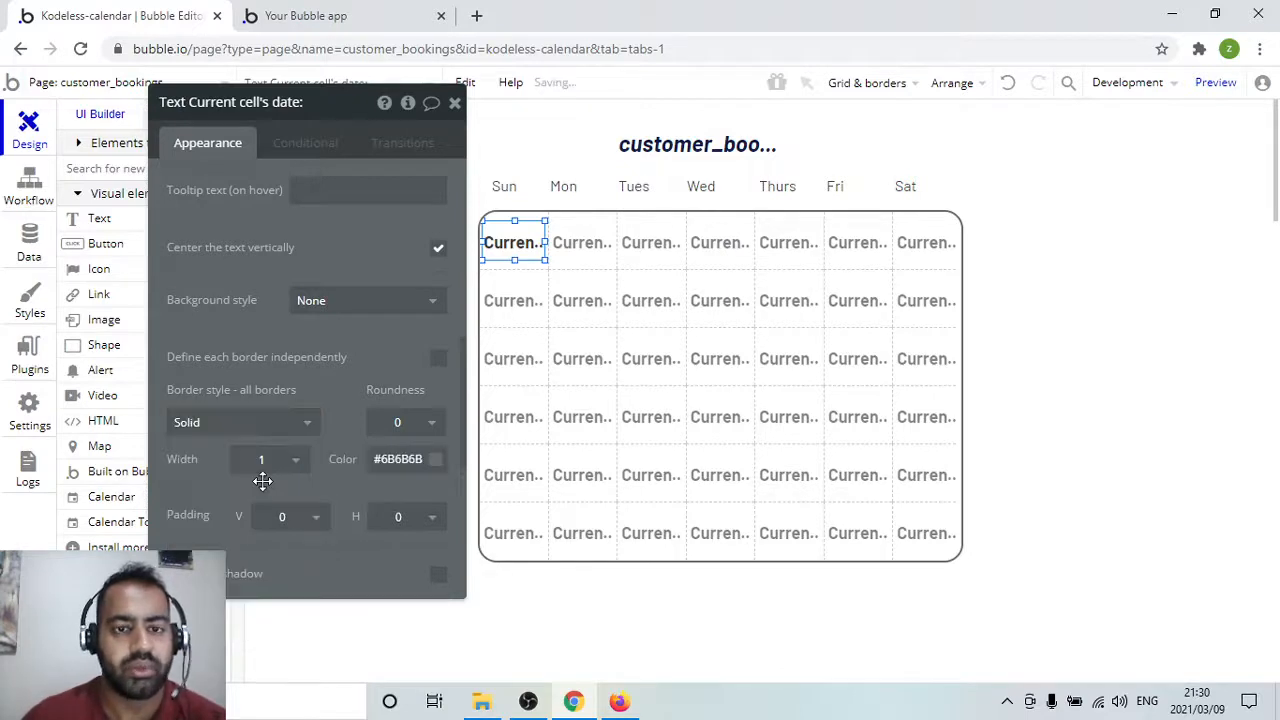
click(372, 426)
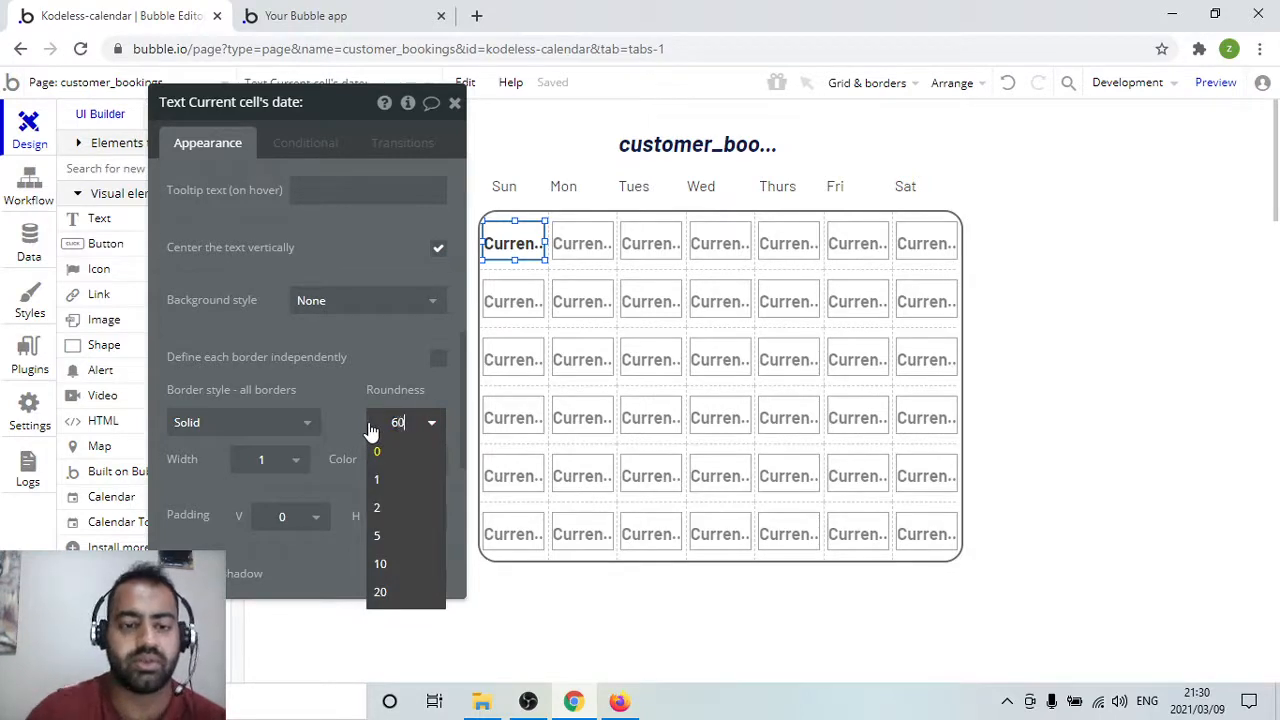
click(390, 230)
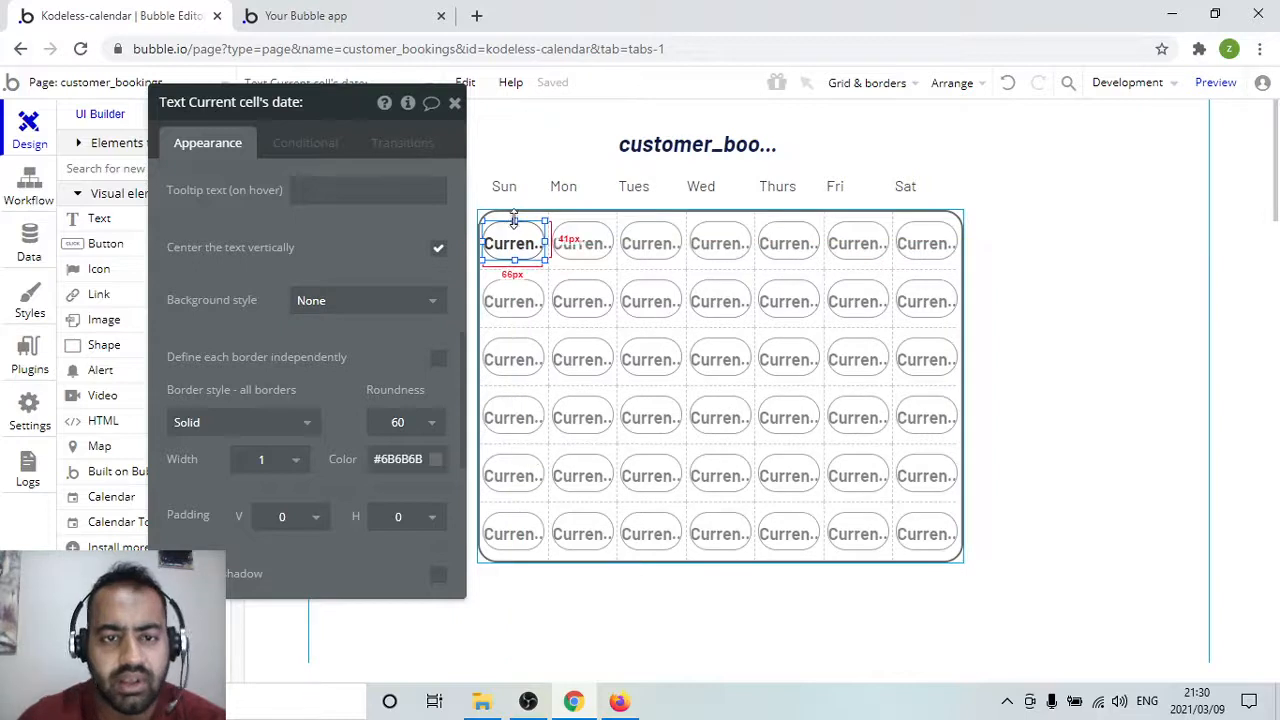
Stretch the date text's top and bottom edges to nearly fill the cell height and nudge it slightly to the right
drag(514, 207, 514, 212)
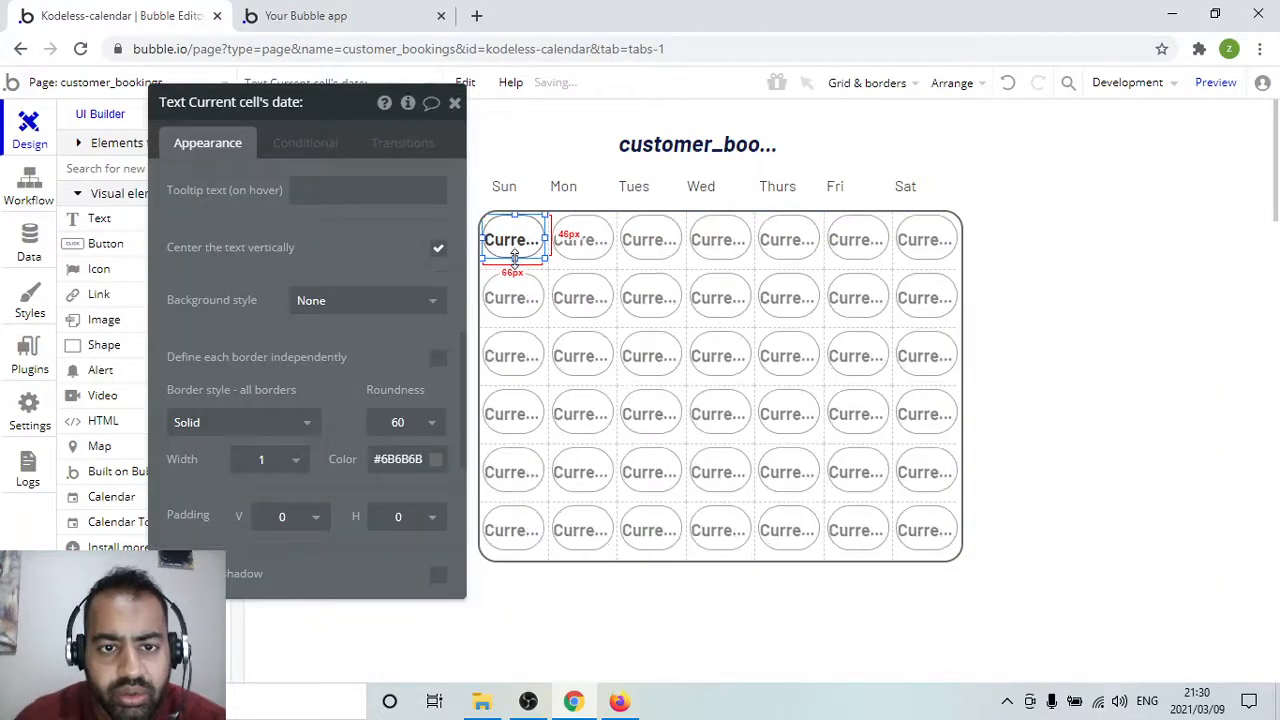
drag(514, 260, 514, 268)
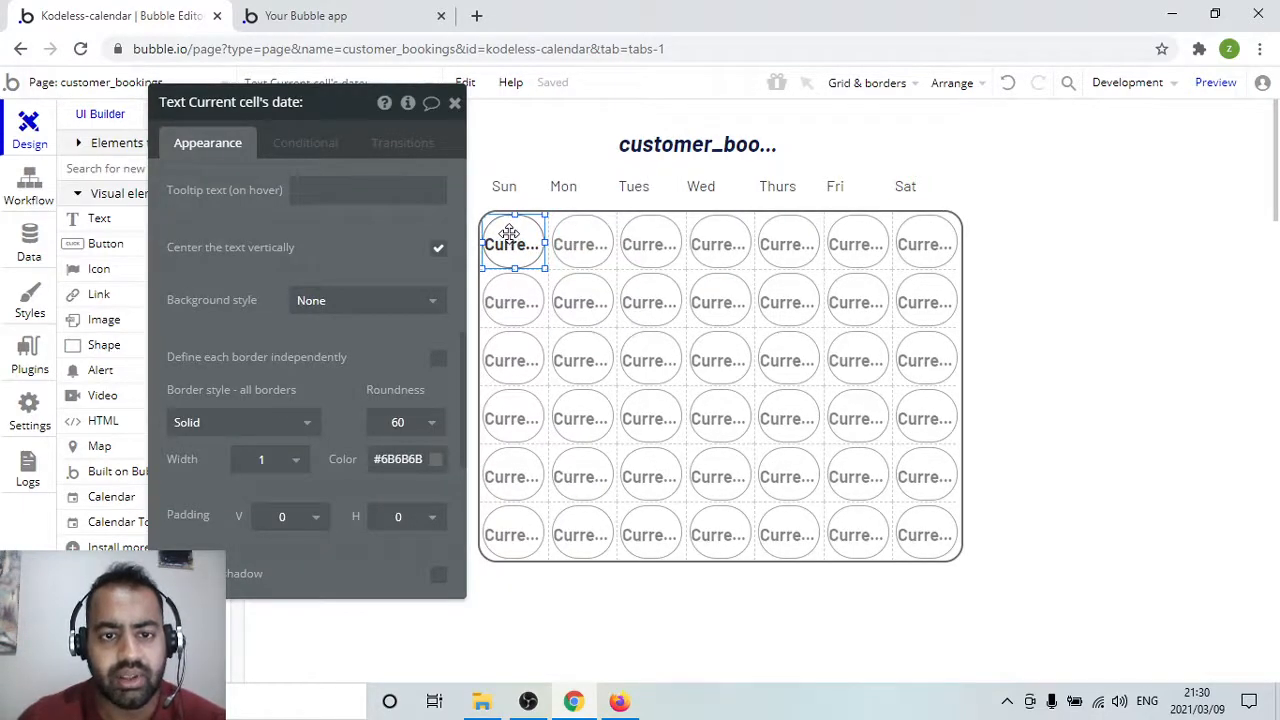
drag(510, 233, 511, 238)
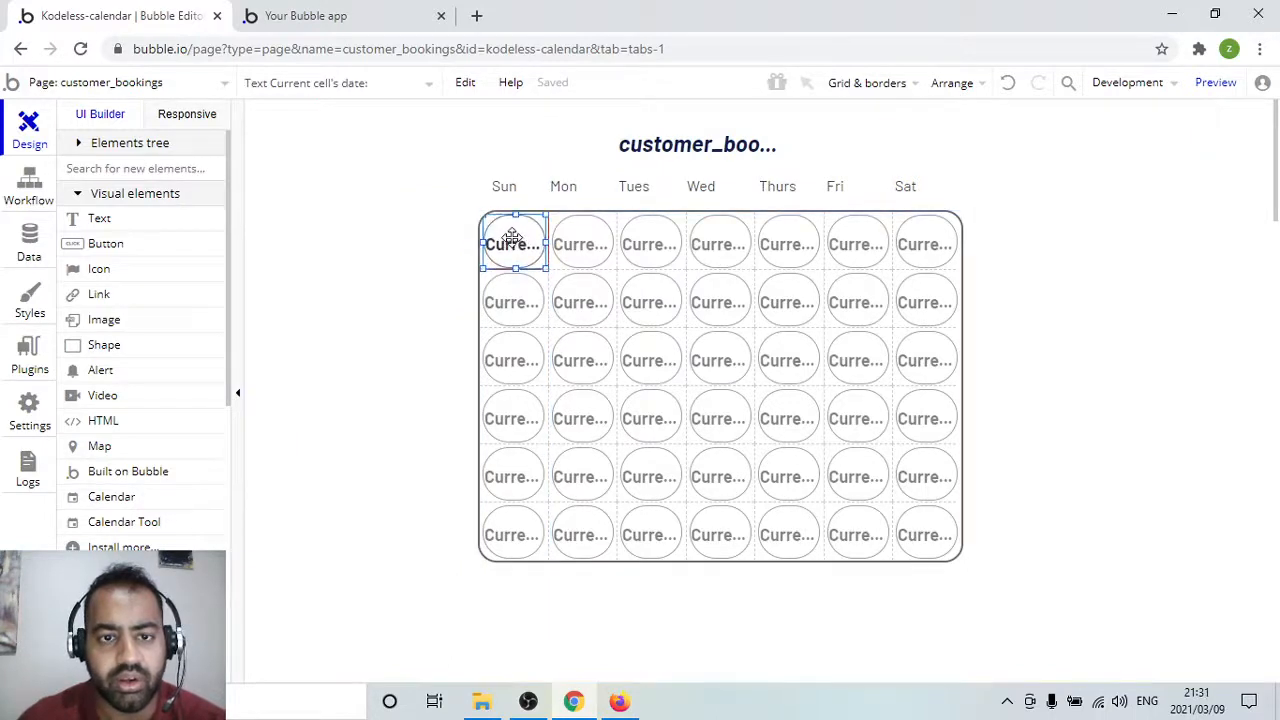
Centre the date text vertically within its calendar cell
double_click(524, 264)
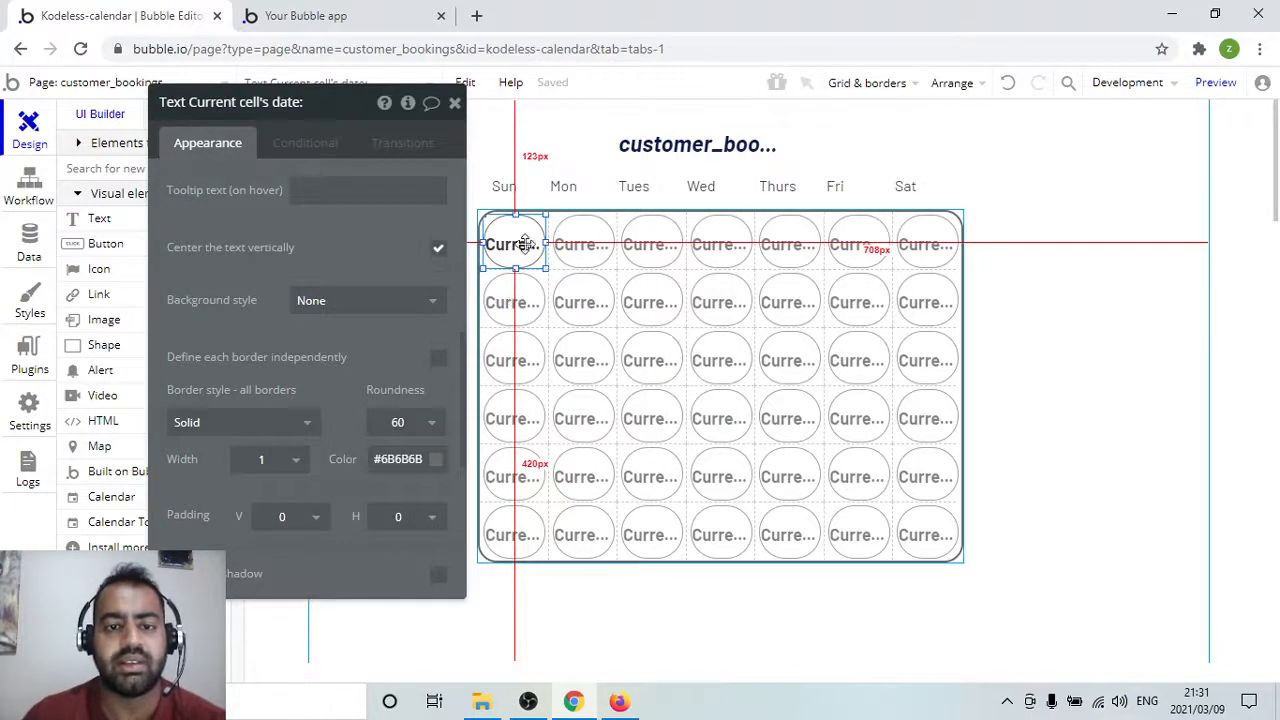
right_click(520, 249)
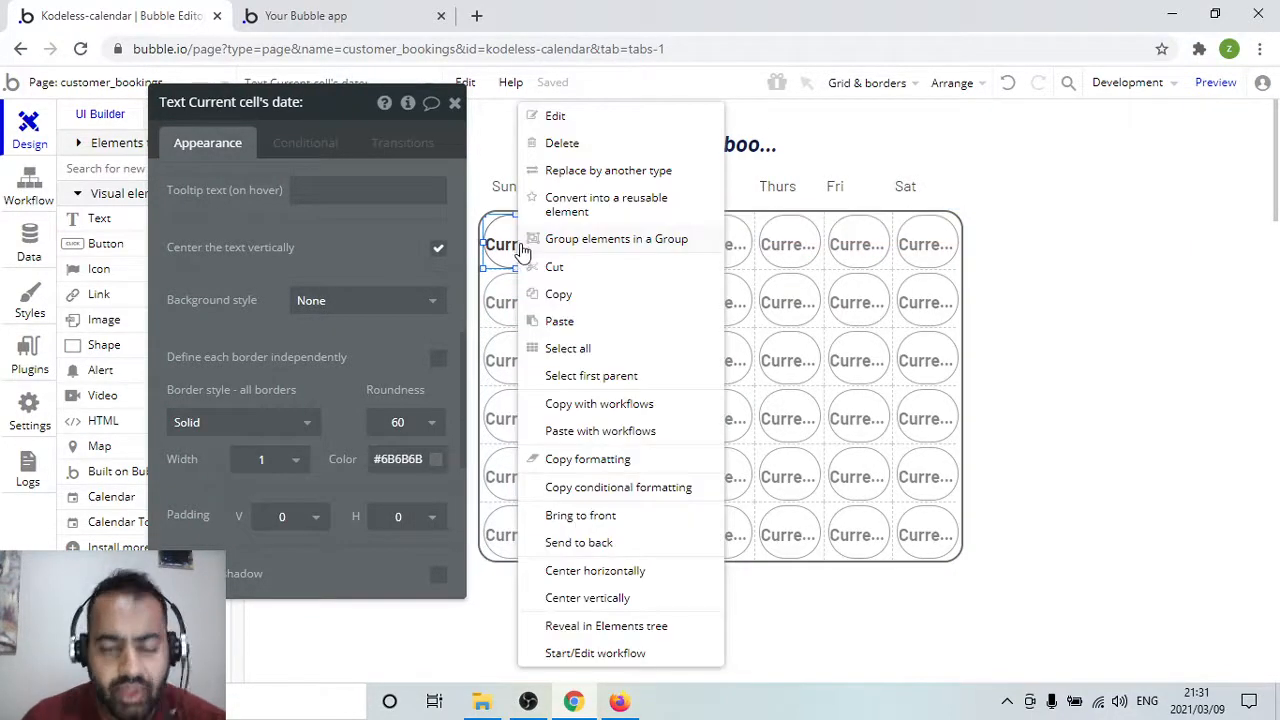
click(626, 598)
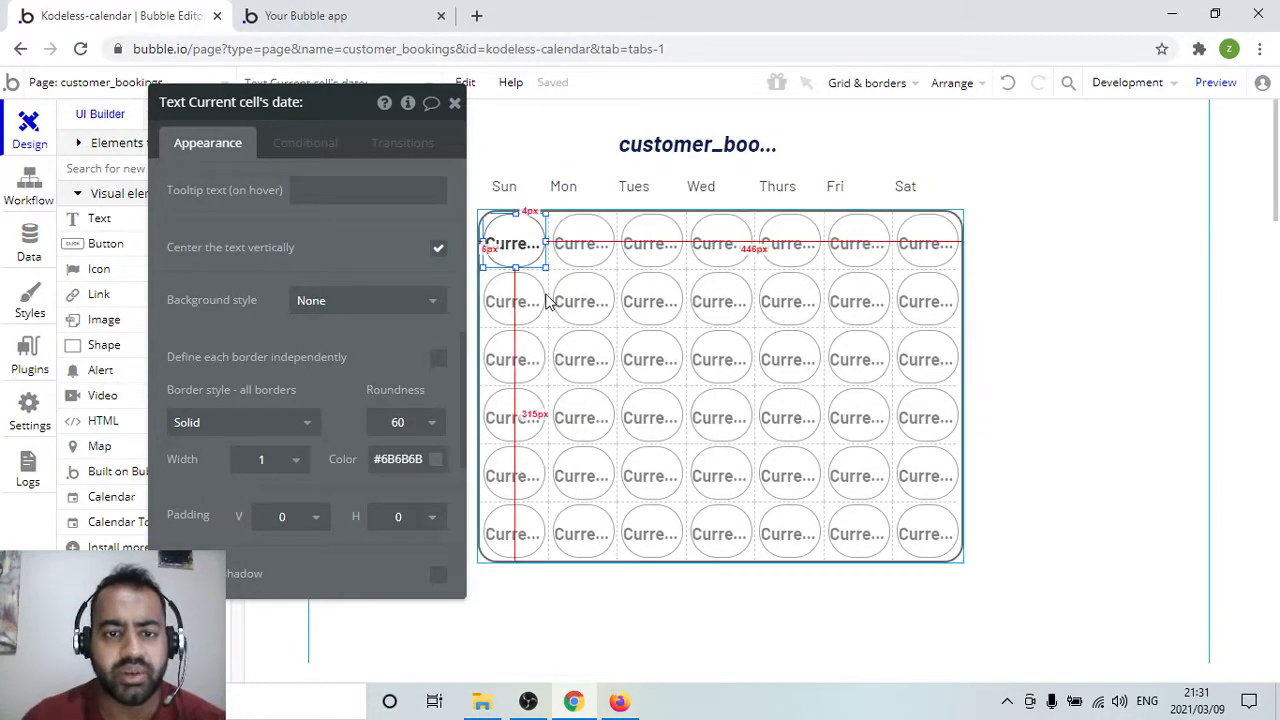
Set the date repeating group's separator to None
click(478, 222)
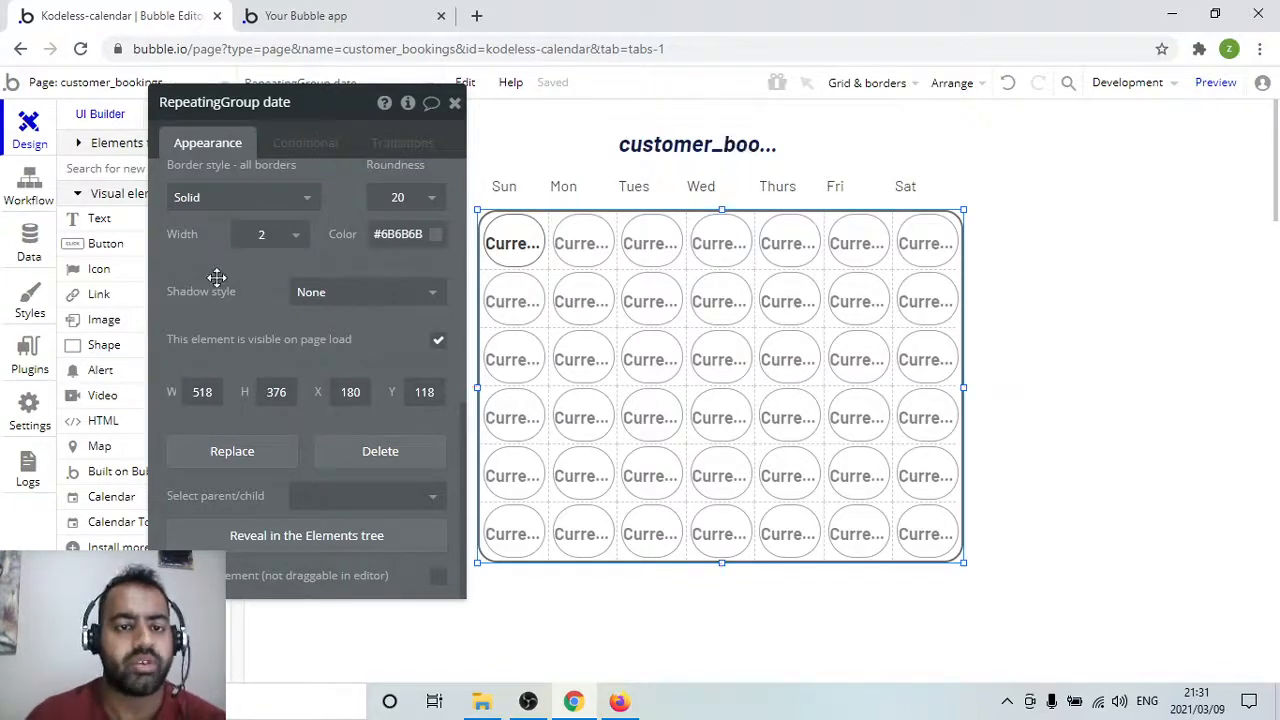
scroll(217, 277, up, 6)
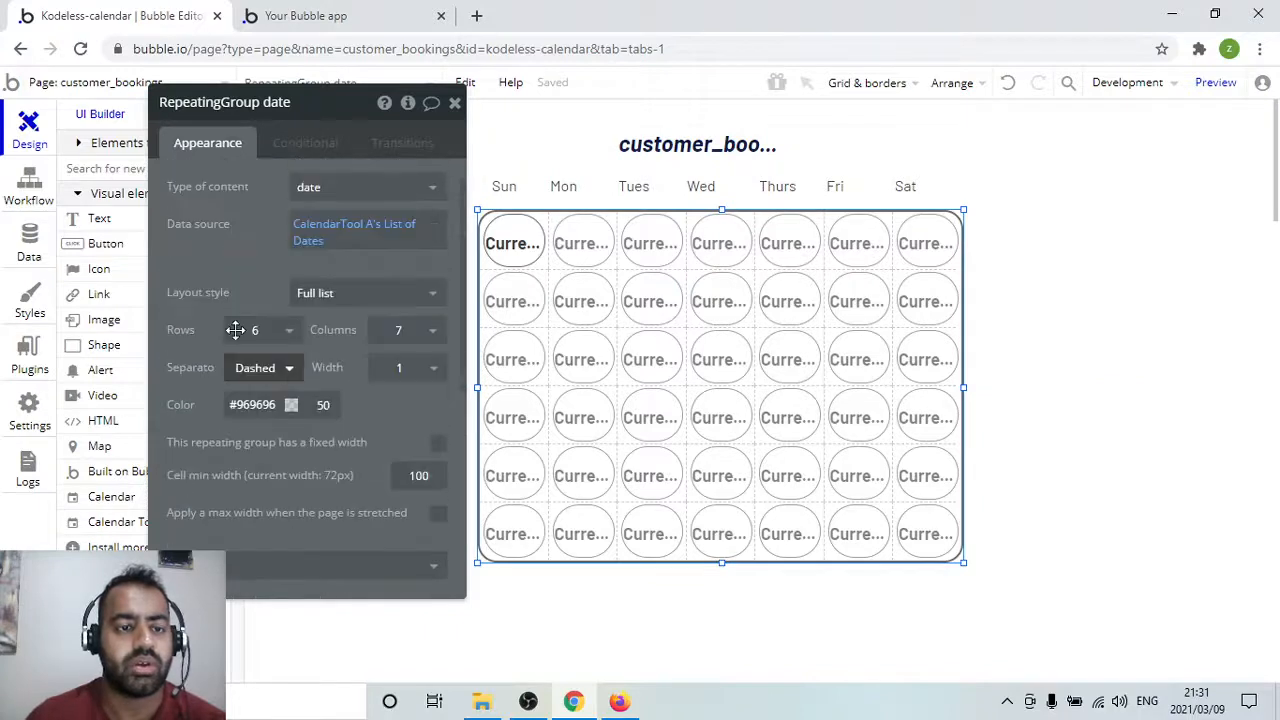
click(290, 370)
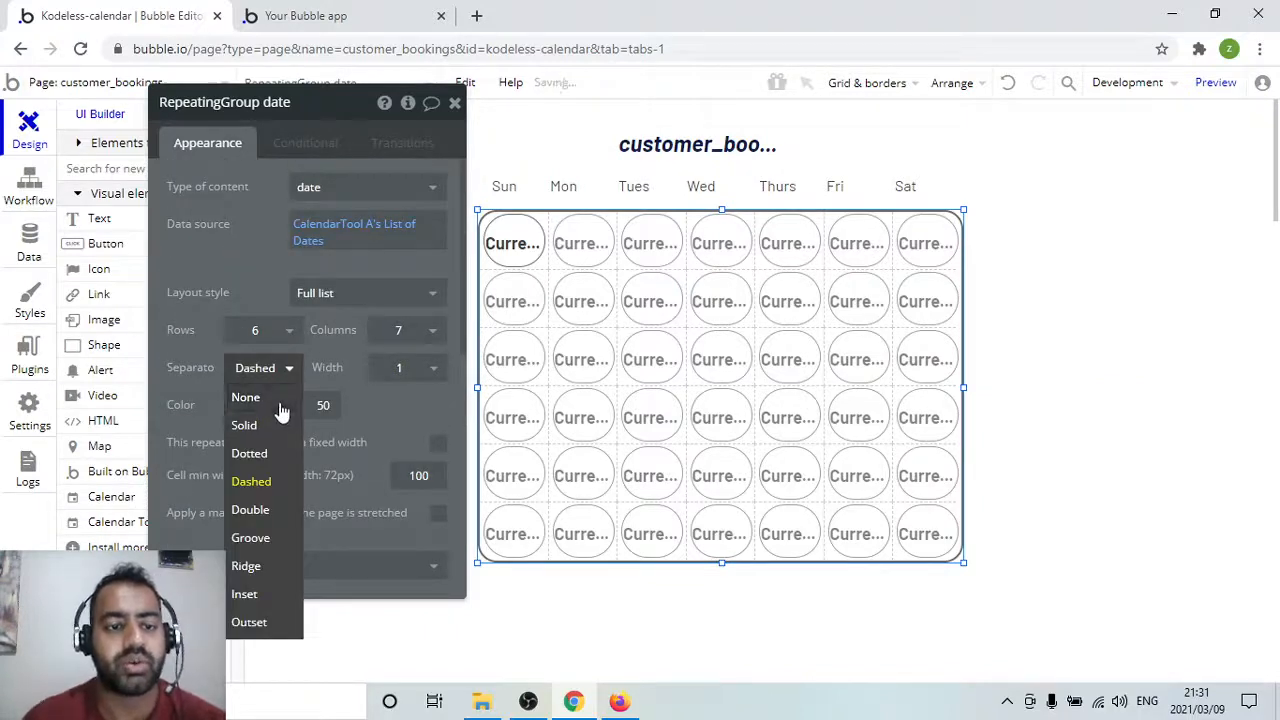
click(276, 402)
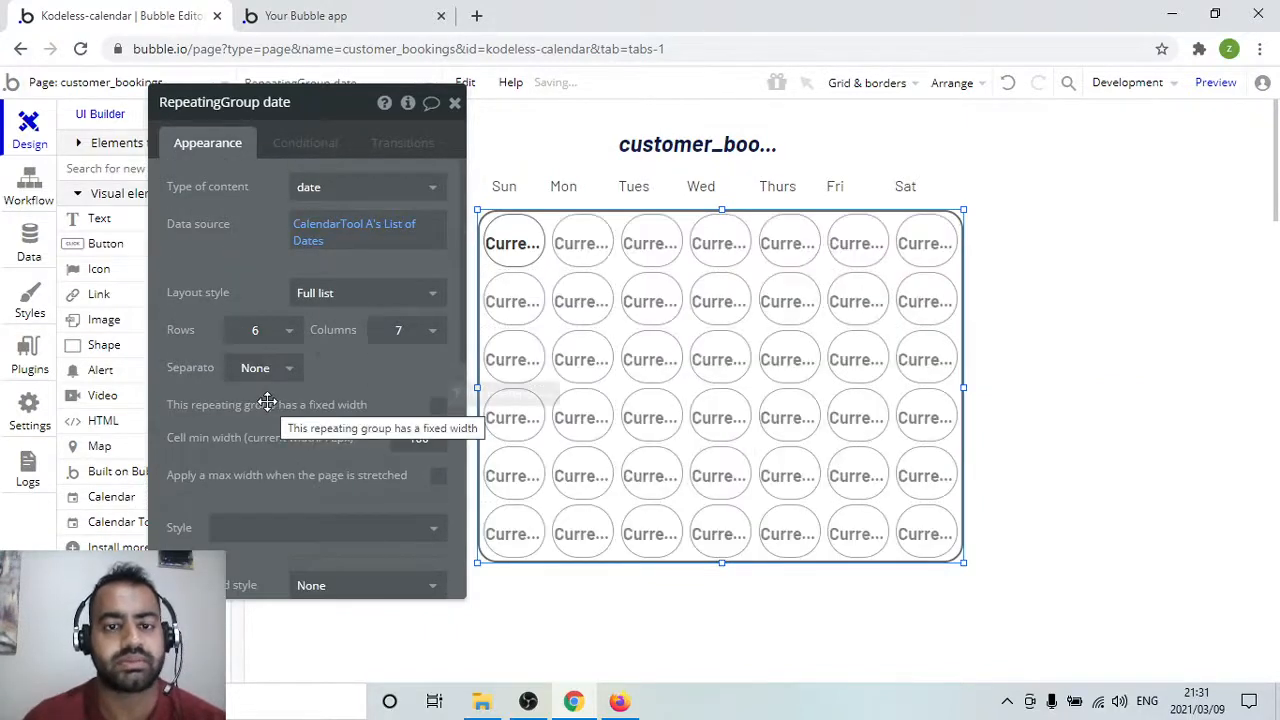
click(1163, 232)
click(453, 104)
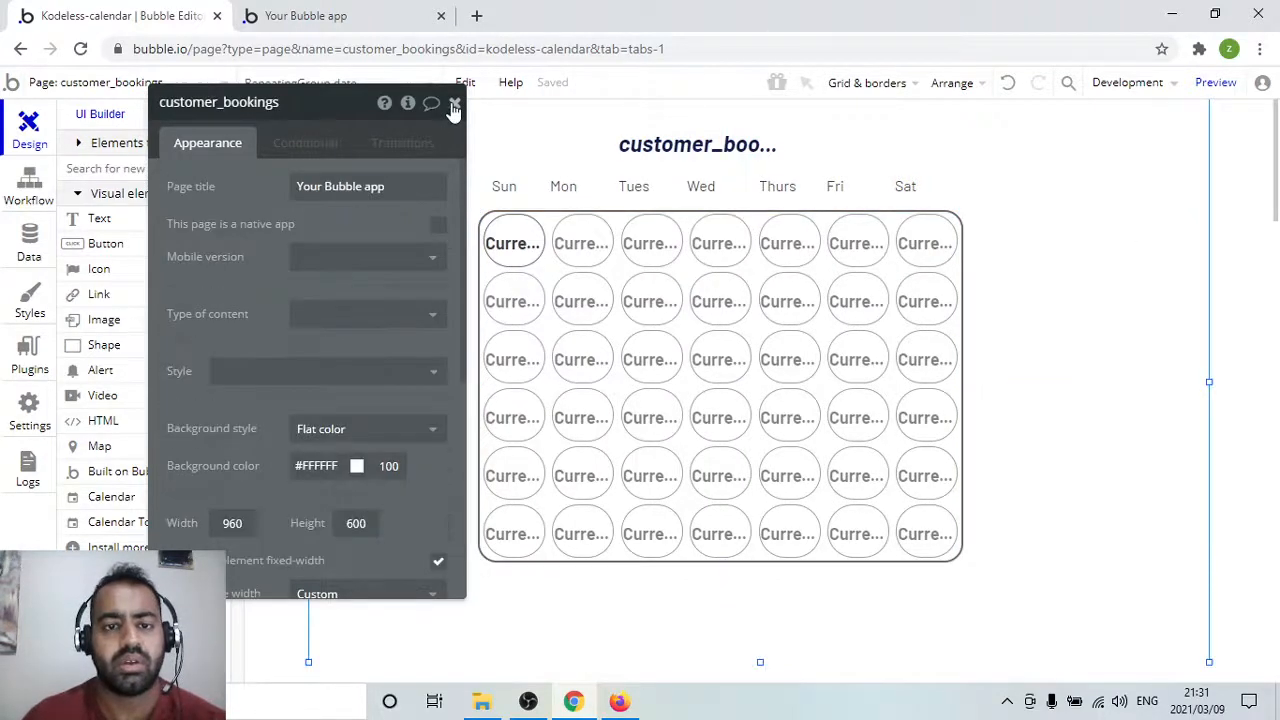
click(453, 104)
Close the page properties and refresh the running customer_bookings preview to check the restyled calendar
double_click(335, 361)
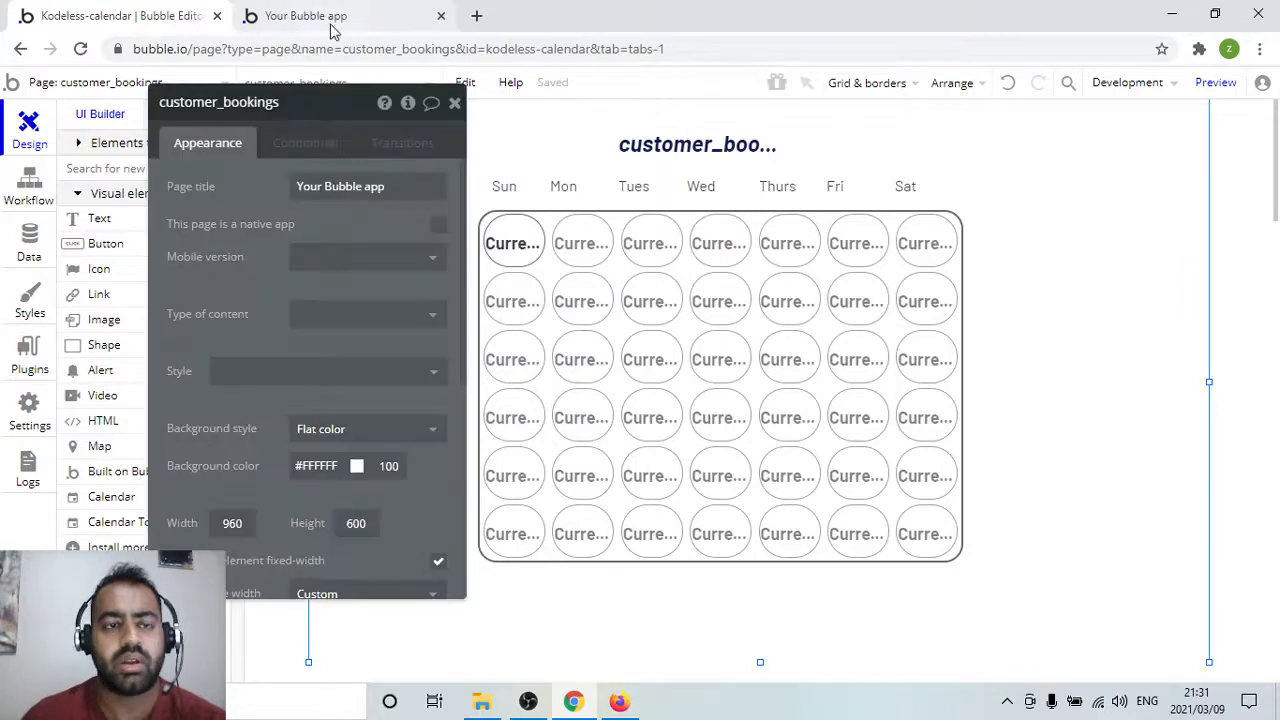
click(453, 102)
click(335, 16)
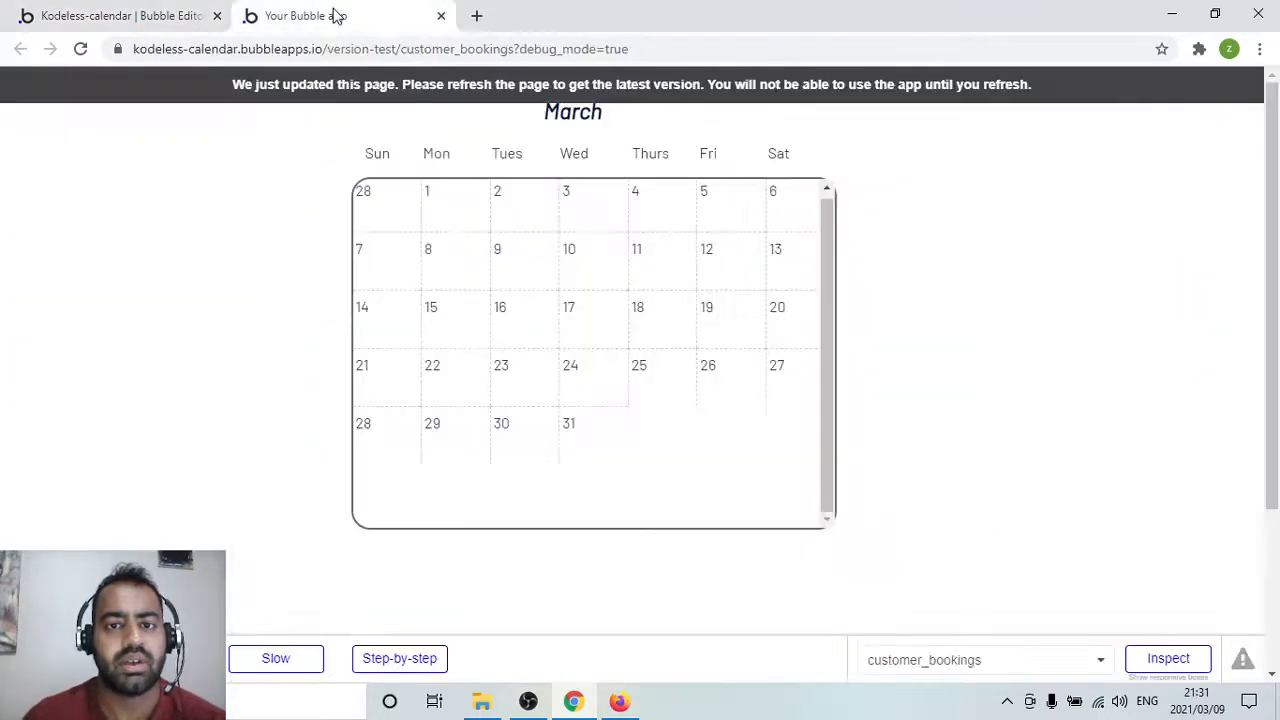
click(80, 49)
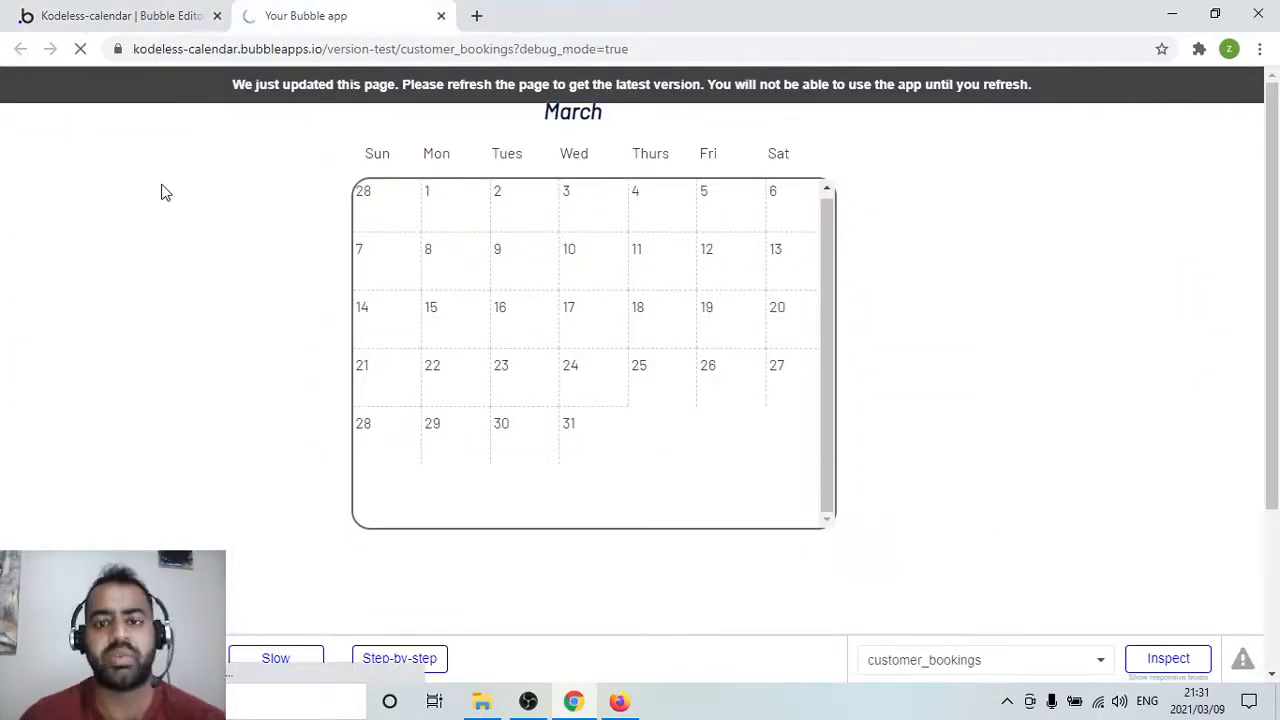
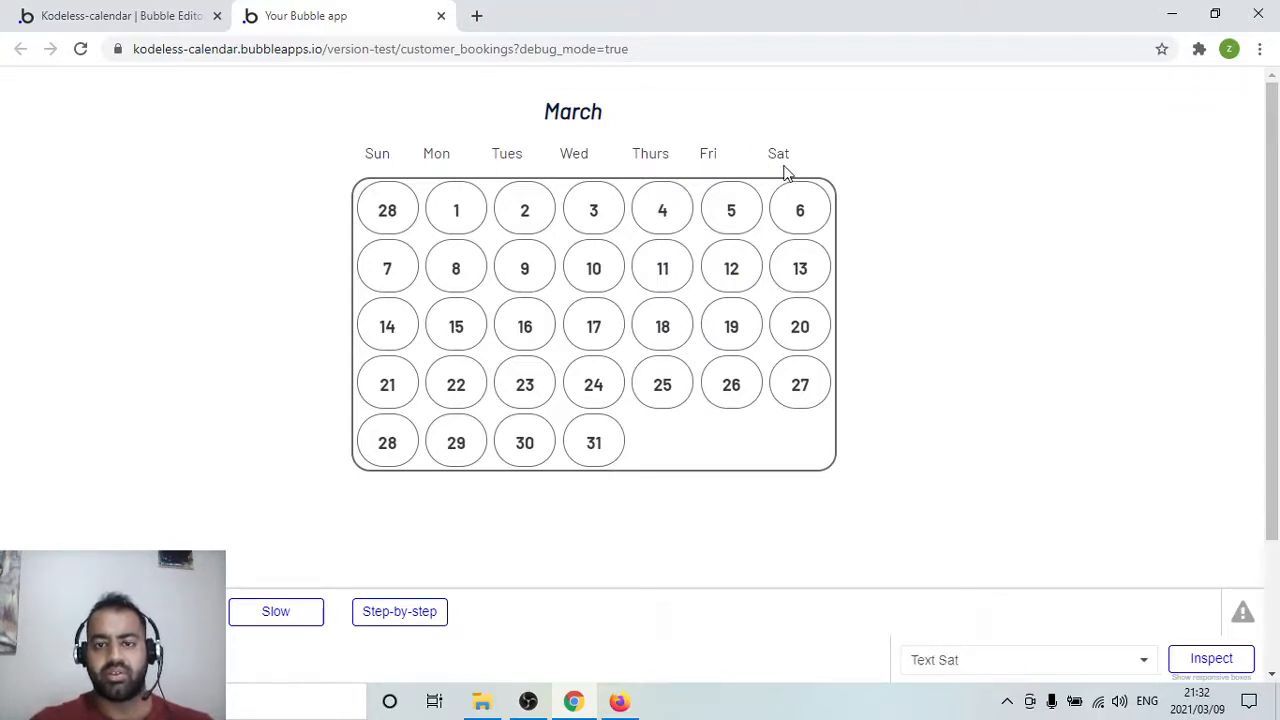
Back in the editor, narrow the Fri and Sat headings and shift them to sit centred above their date columns
click(120, 16)
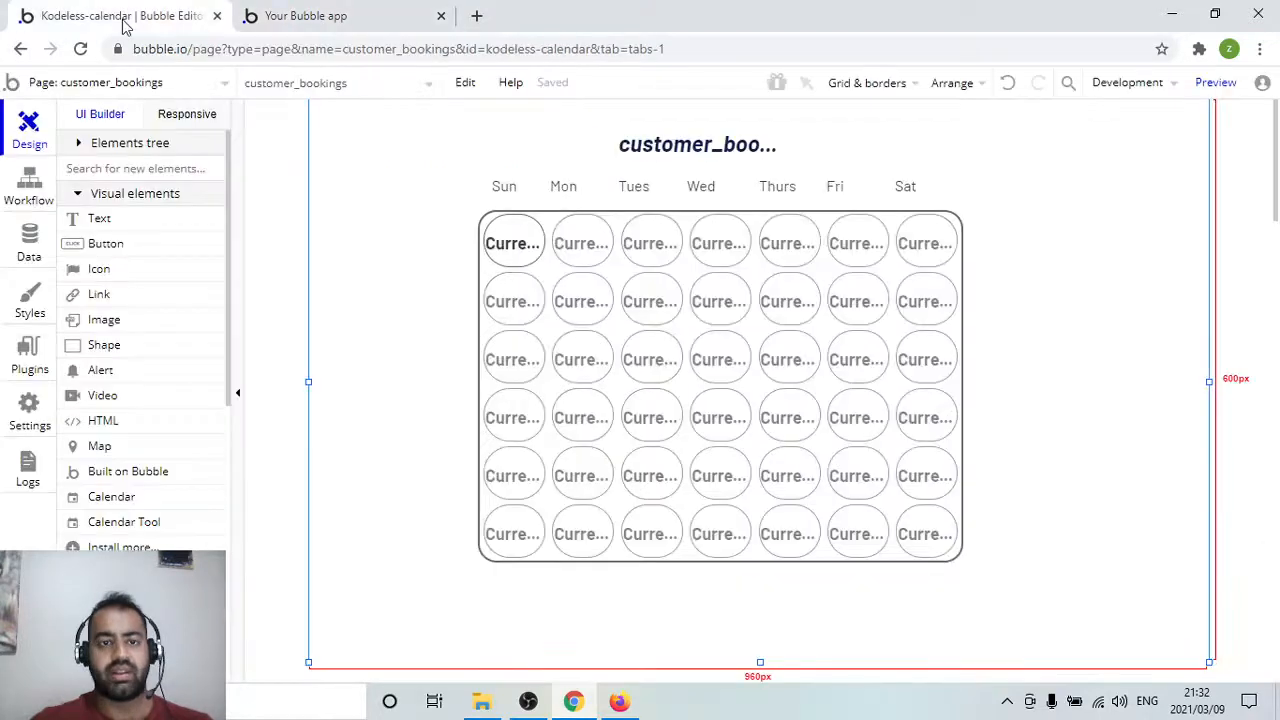
click(845, 188)
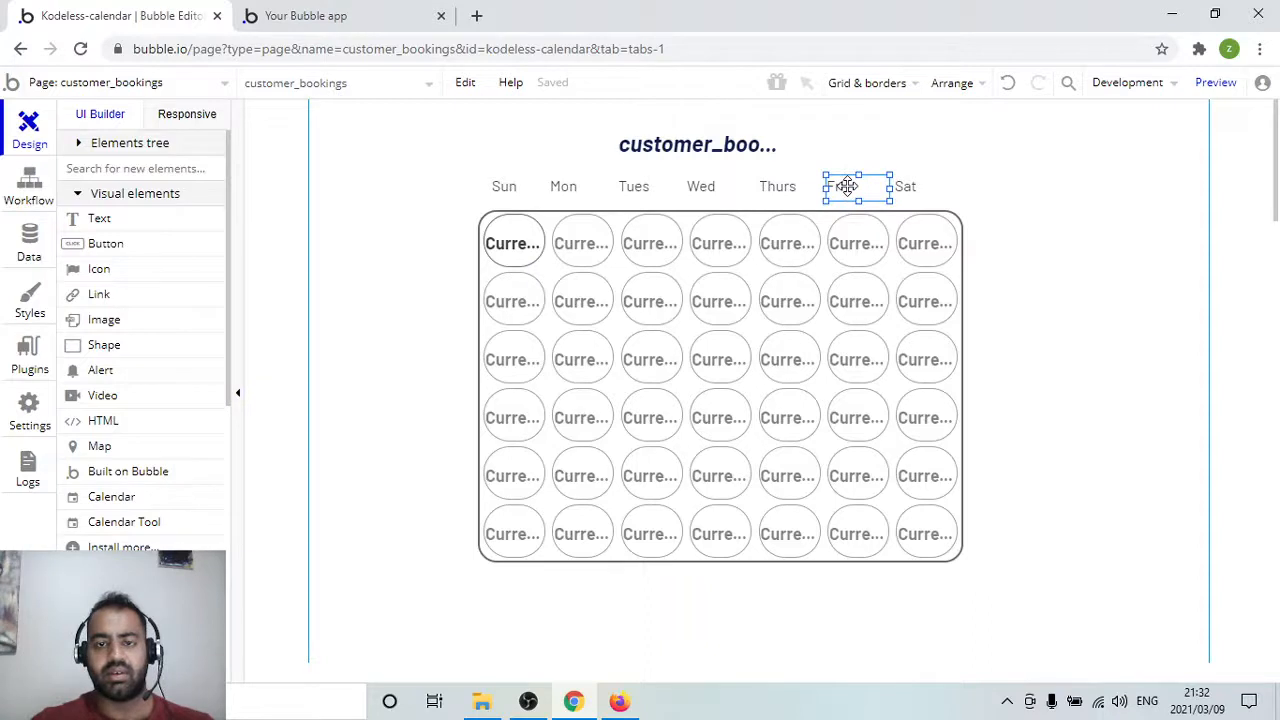
drag(890, 188, 855, 188)
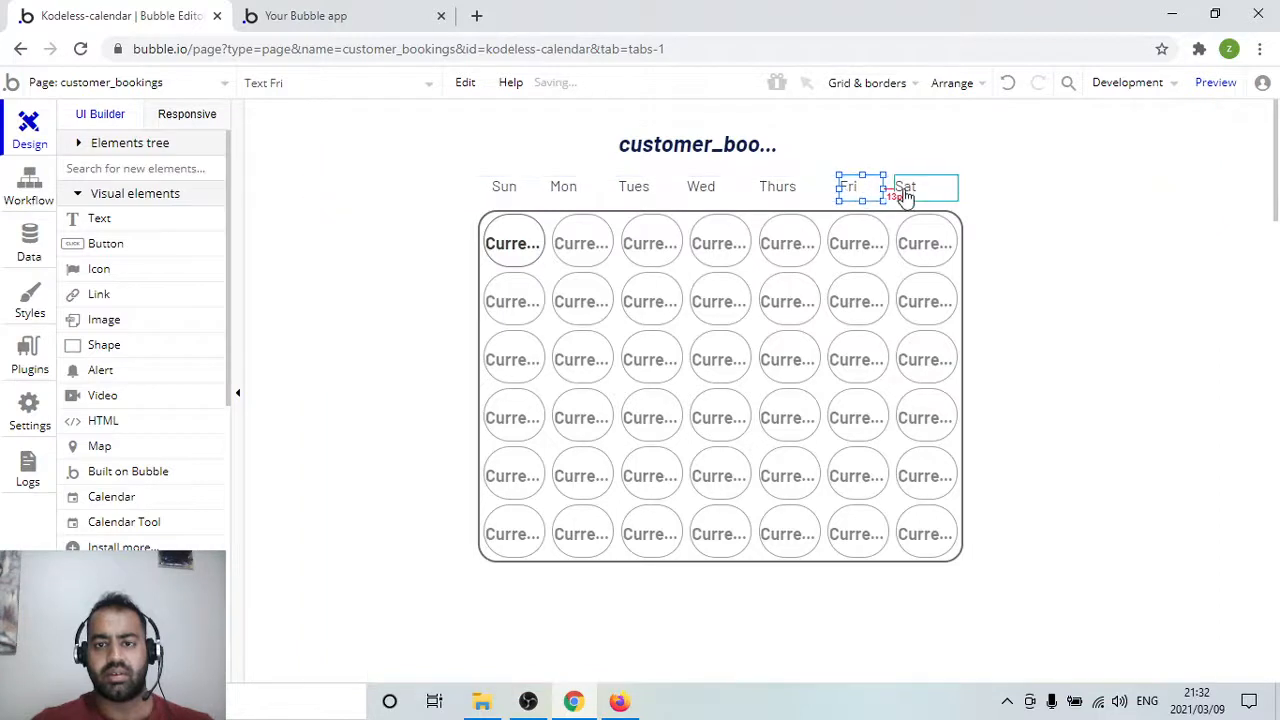
click(906, 194)
drag(958, 187, 930, 188)
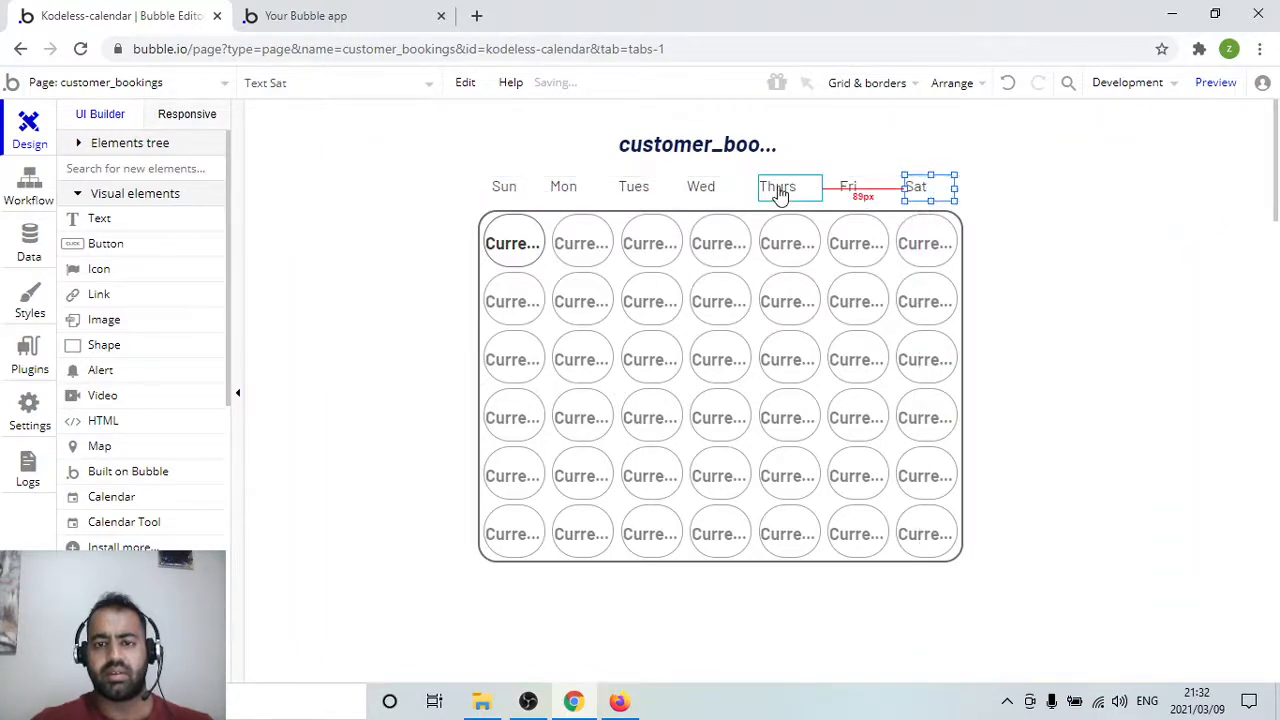
Adjust the Thurs, Wed, Tues, Mon and Sun headings so each sits centred above its date column
click(780, 188)
drag(817, 188, 709, 189)
click(705, 190)
click(645, 190)
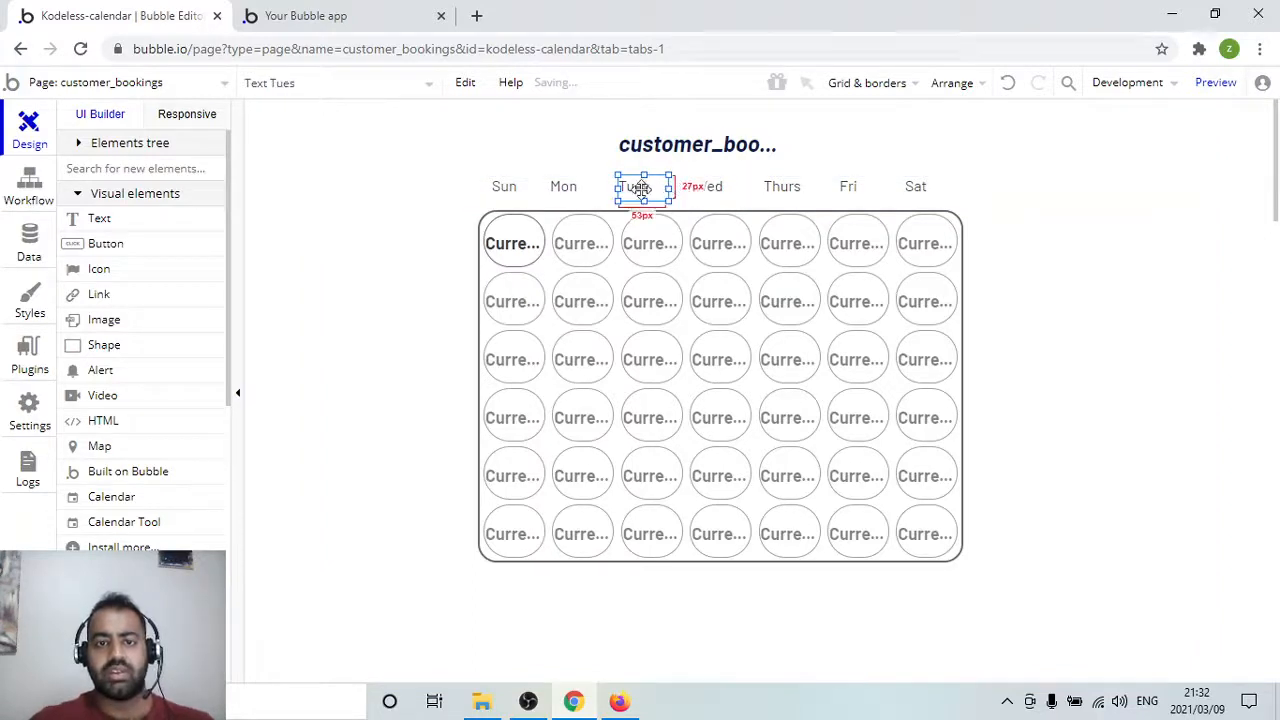
drag(645, 187, 580, 188)
click(580, 187)
click(504, 196)
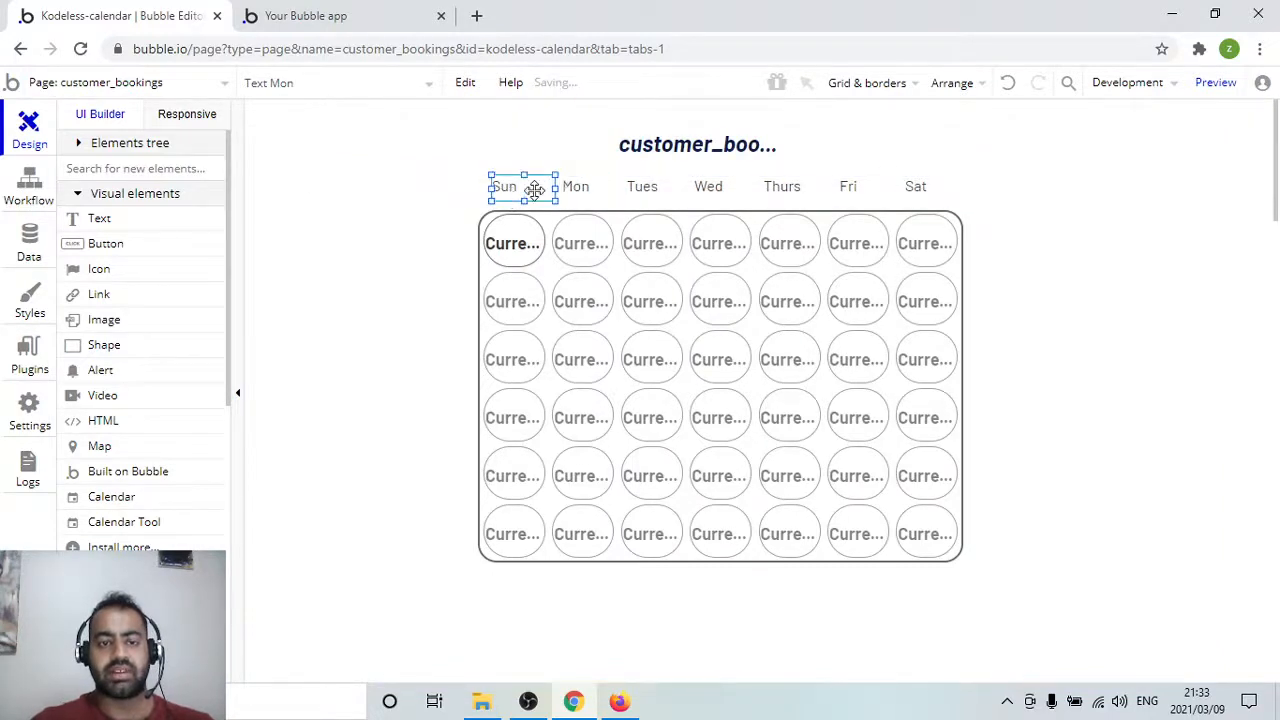
drag(538, 190, 509, 188)
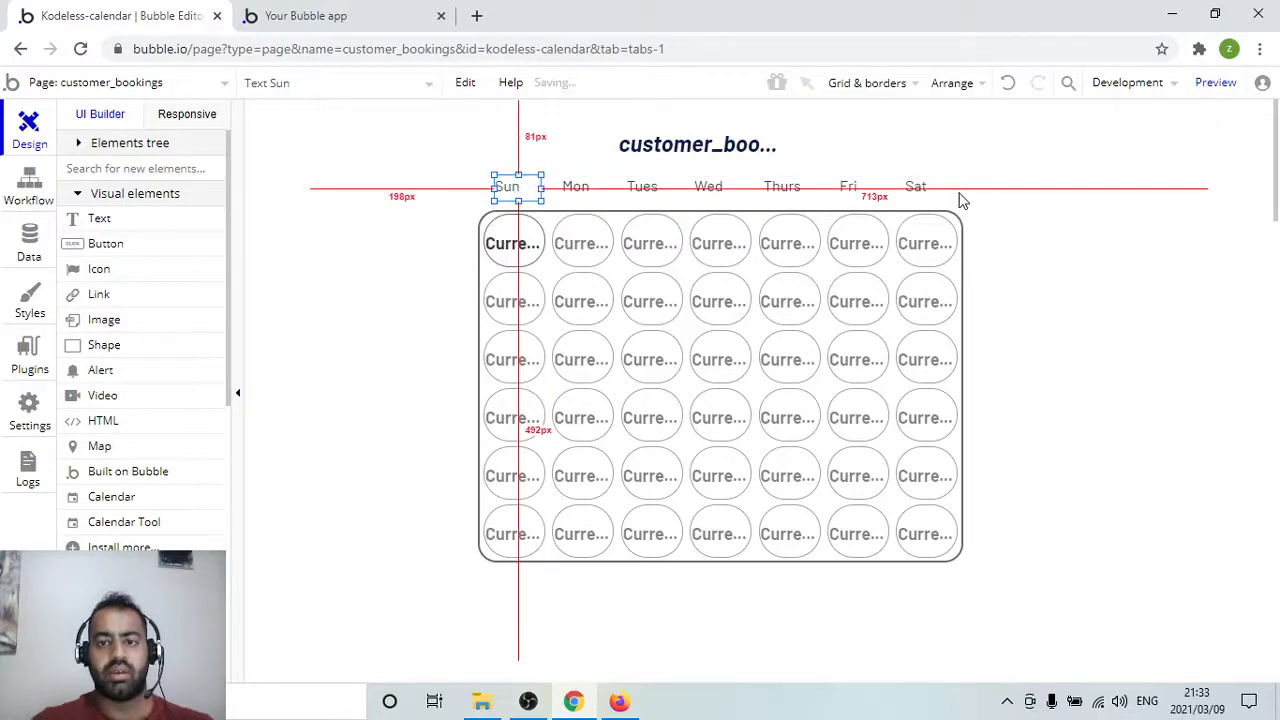
Nudge the Sat and Fri headings slightly to the right above their columns
click(920, 188)
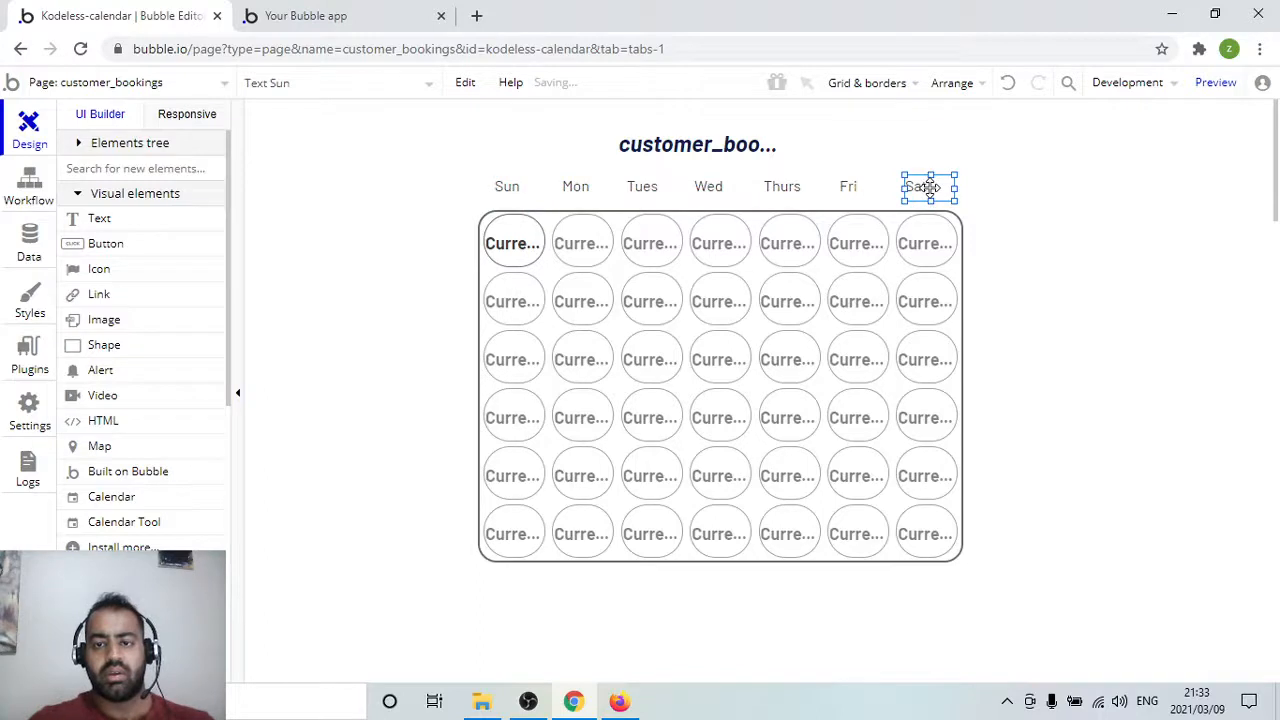
drag(929, 187, 860, 187)
click(849, 187)
key(alt)
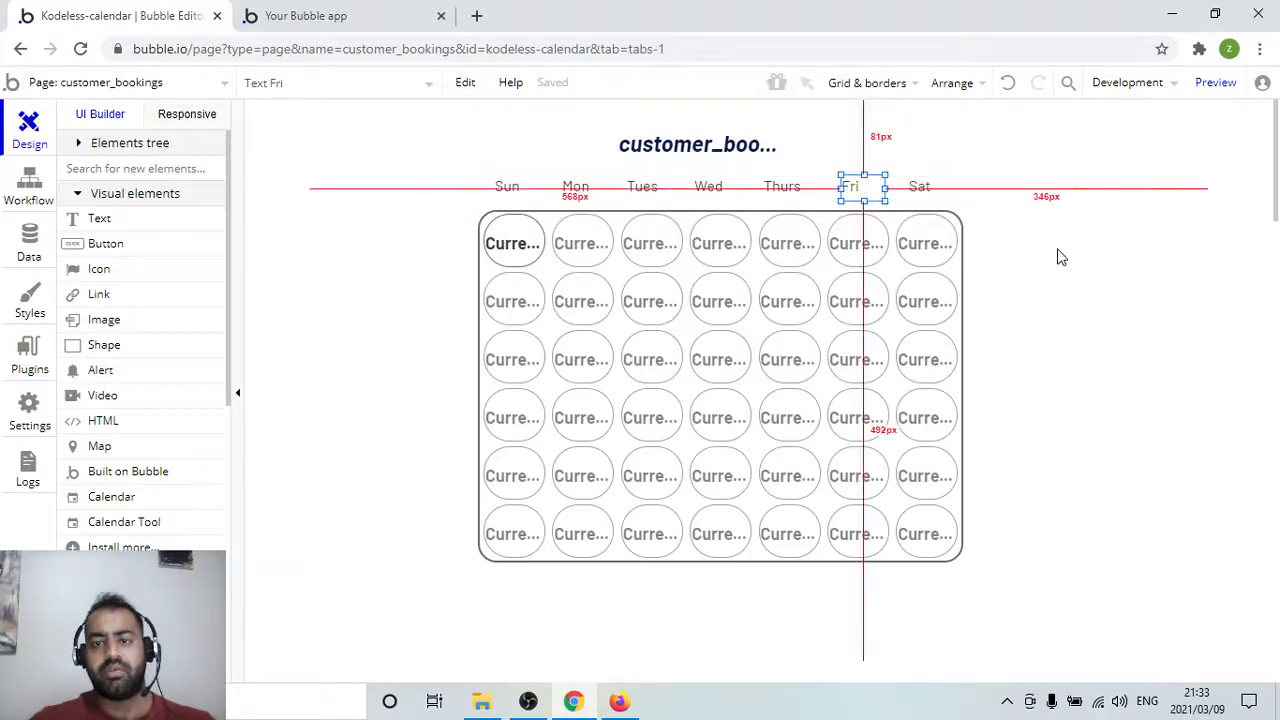
Extend the bottom edge of the customer_bookings page to make it about 814 px tall
click(1060, 256)
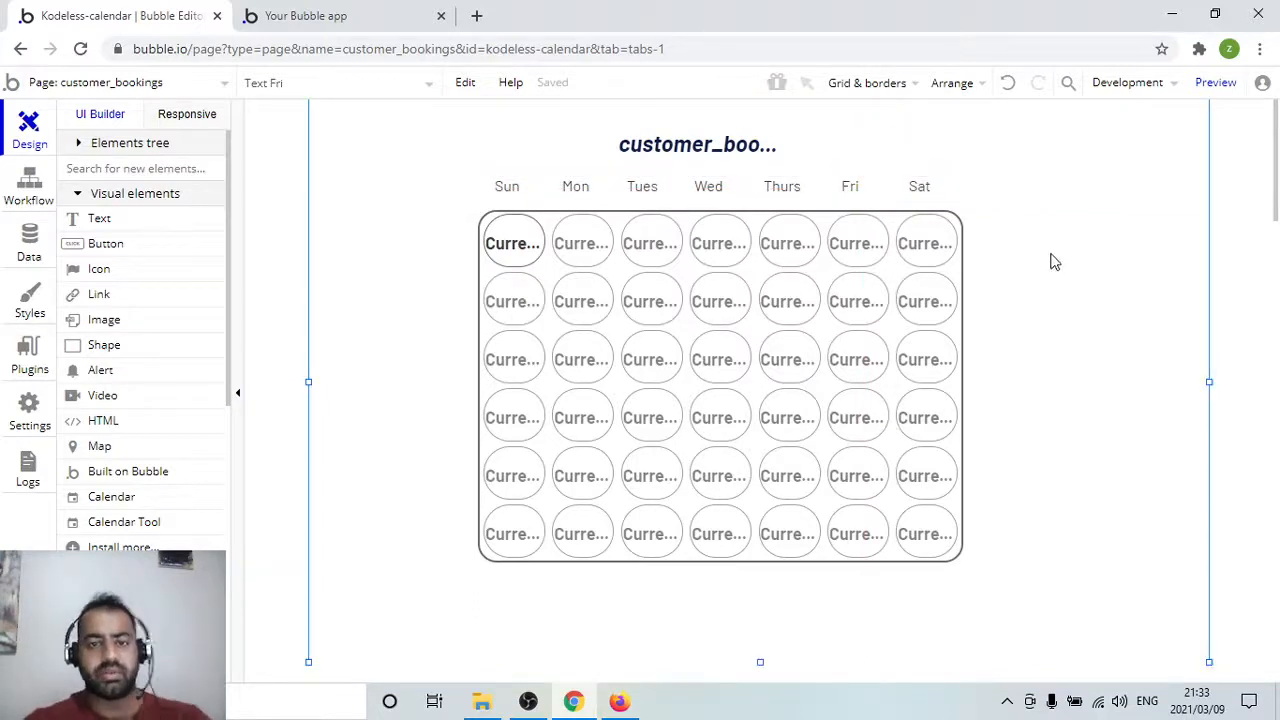
scroll(1095, 375, down, 3)
scroll(1060, 400, up, 2)
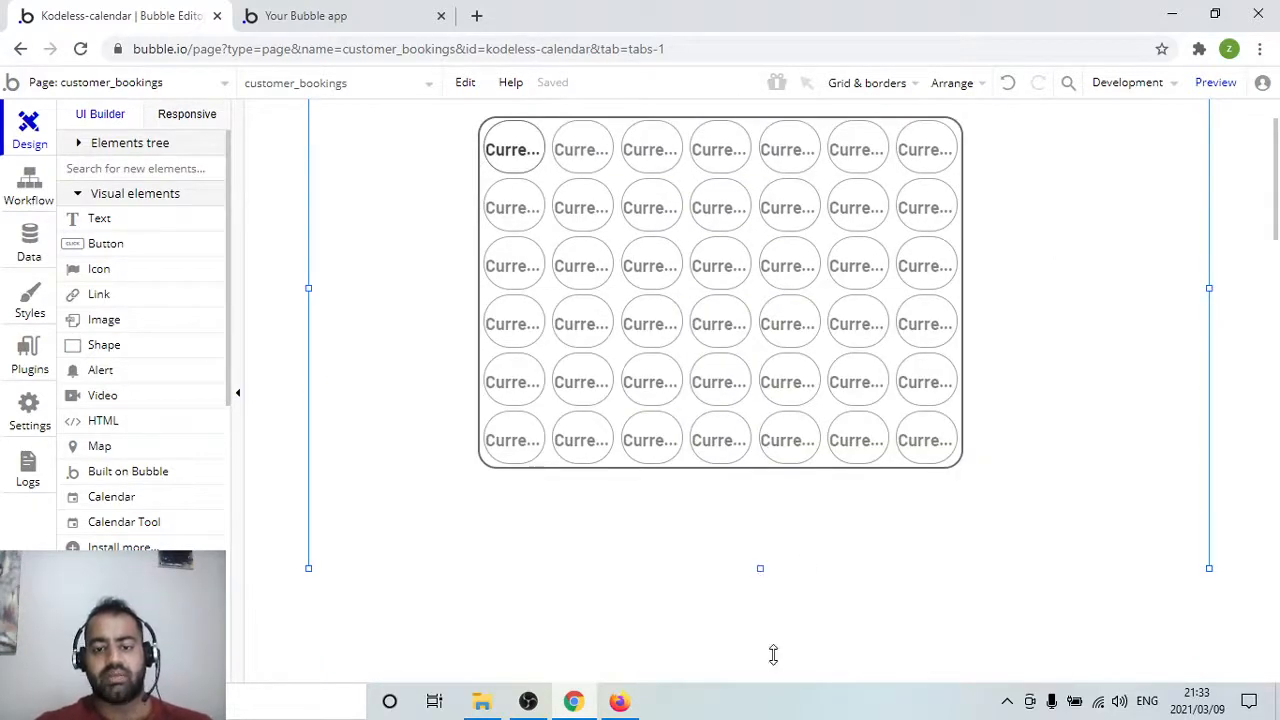
mouse_move(773, 654)
mouse_down()
mouse_move(766, 671)
mouse_move(886, 526)
mouse_move(779, 497)
mouse_move(767, 654)
mouse_up()
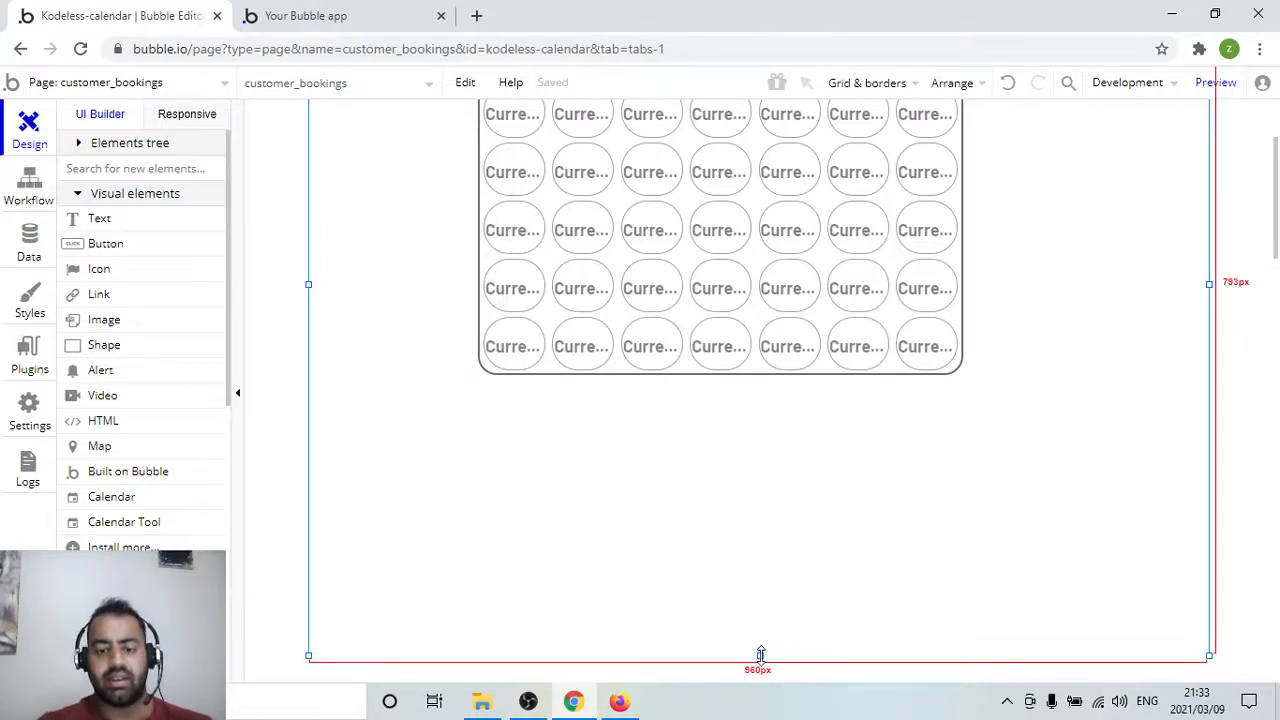
drag(760, 655, 758, 677)
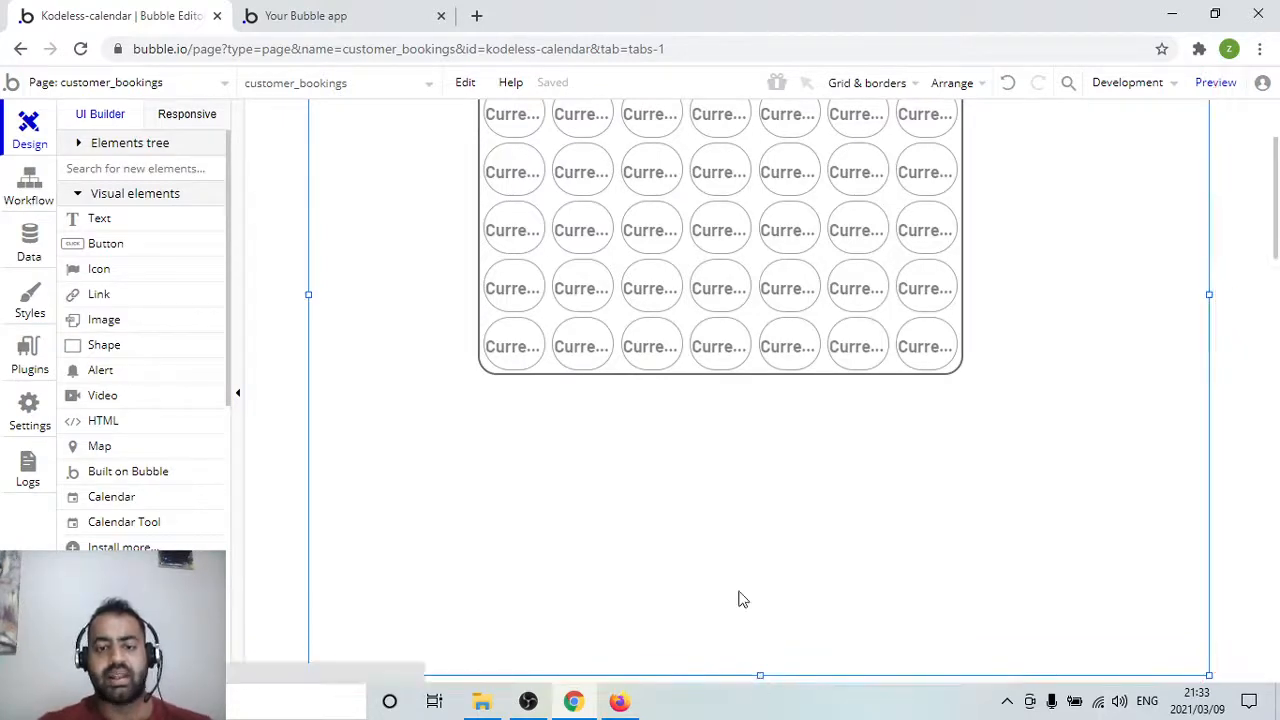
Look over the calendar in the running preview, then return to the page editor
scroll(740, 597, up, 3)
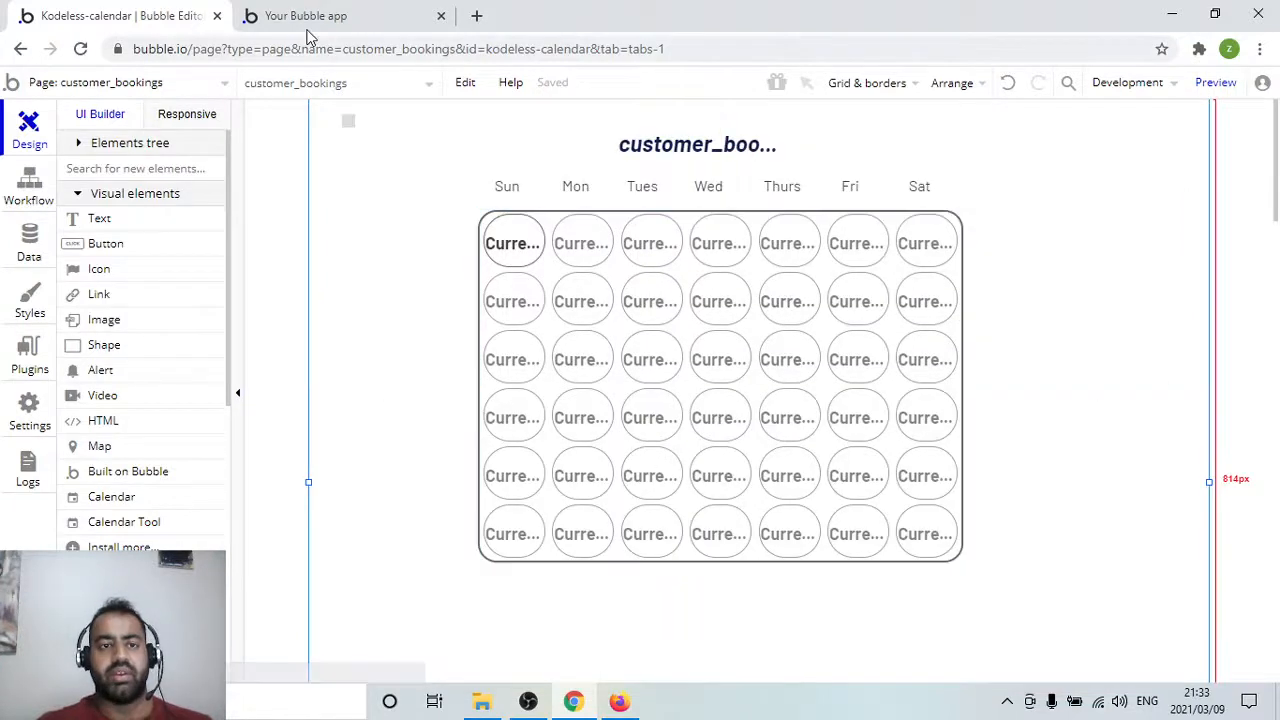
click(306, 18)
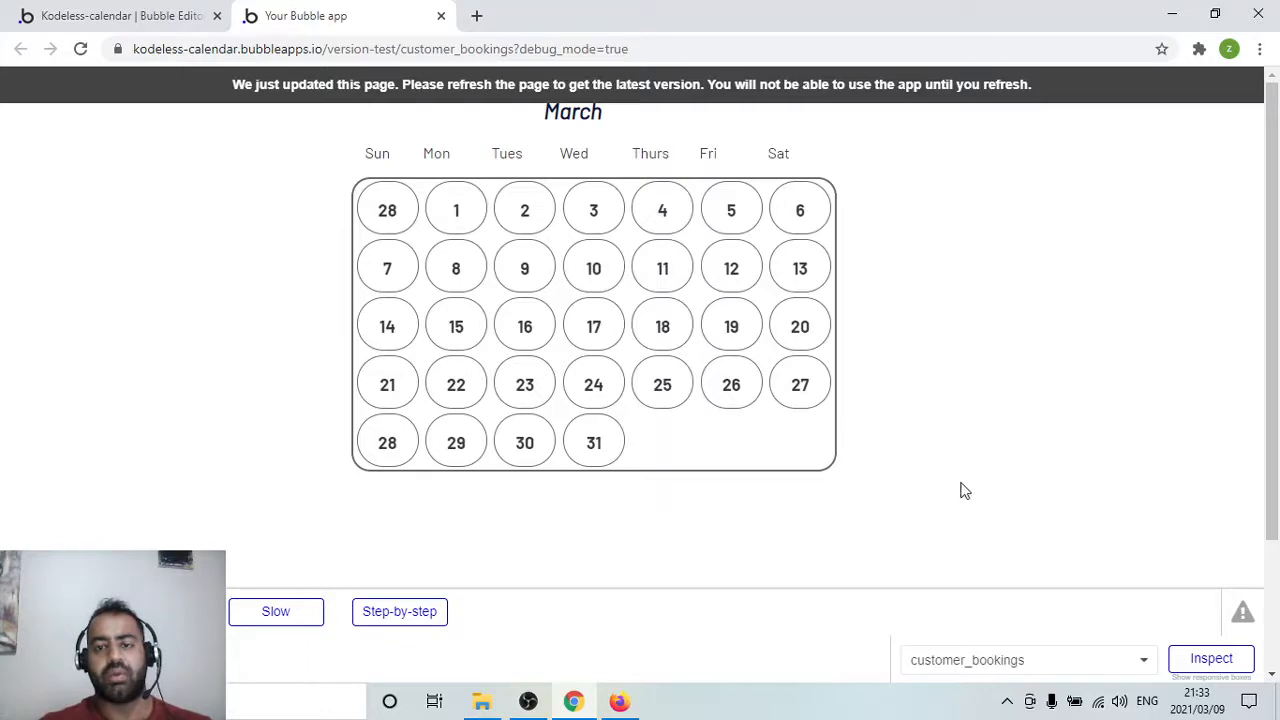
click(40, 14)
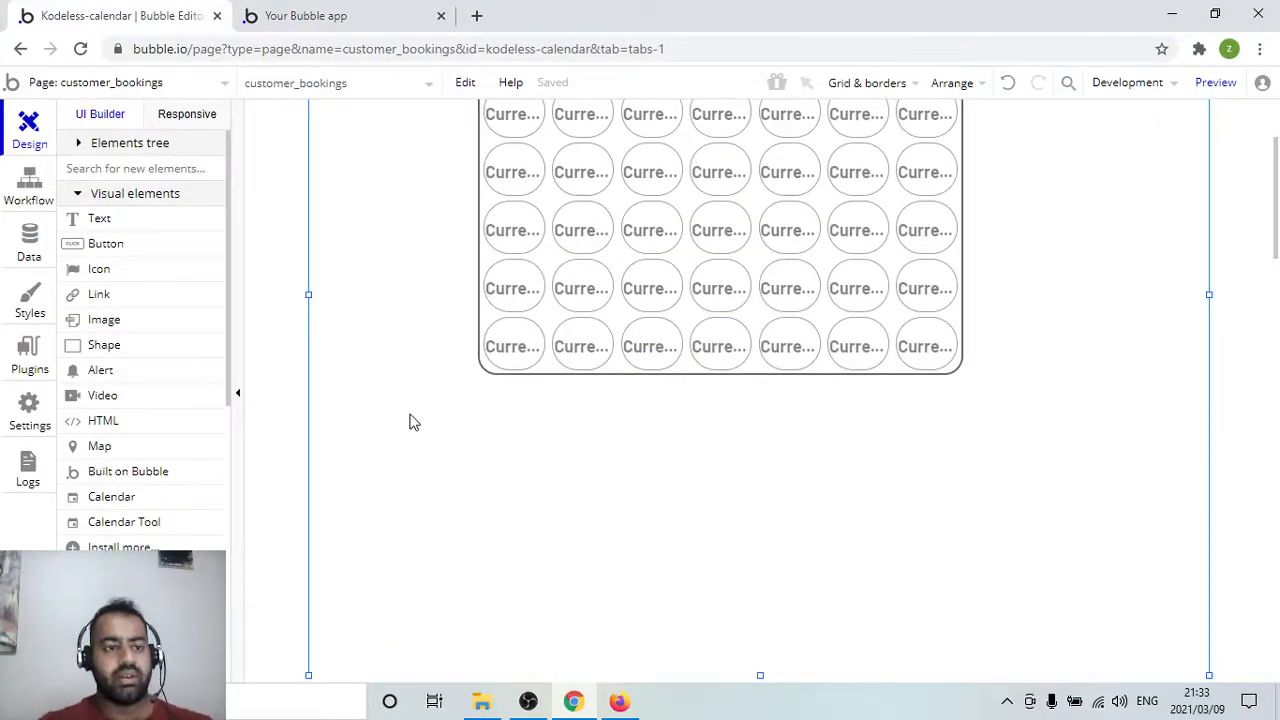
Add a repeating group about 516 px wide just below the calendar grid, aligned with the grid's edges
scroll(82, 312, down, 2)
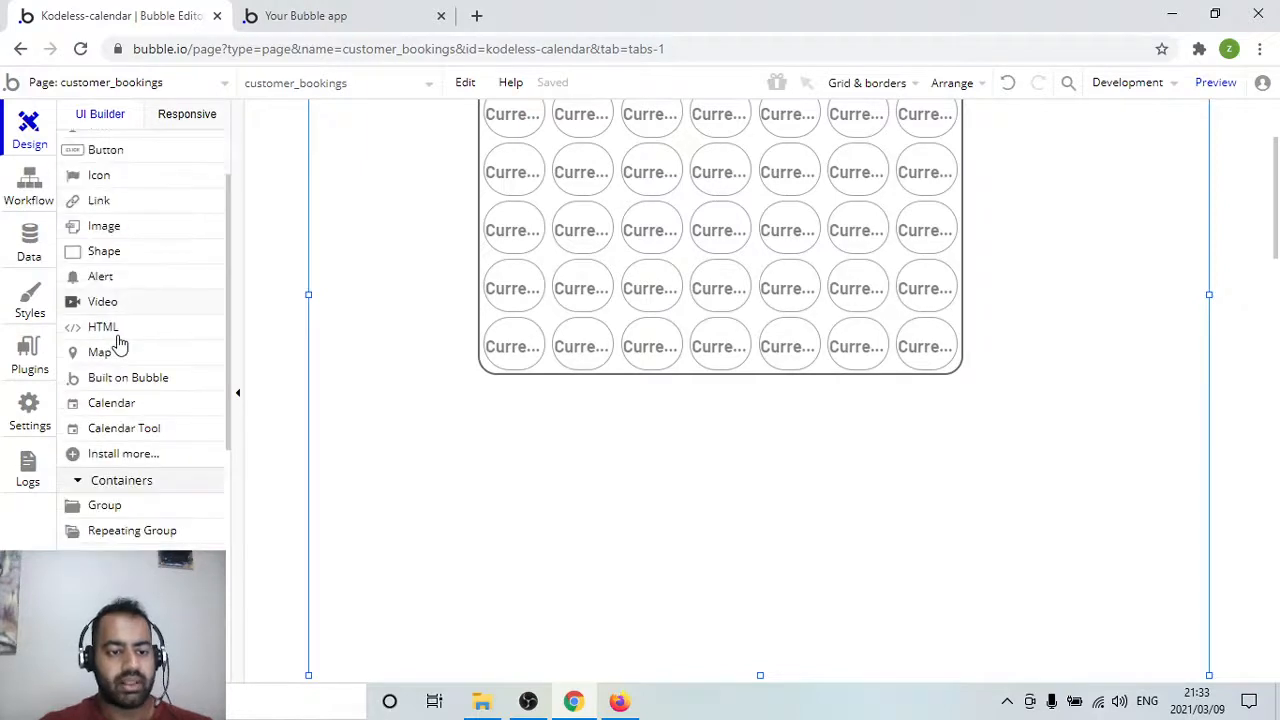
click(158, 533)
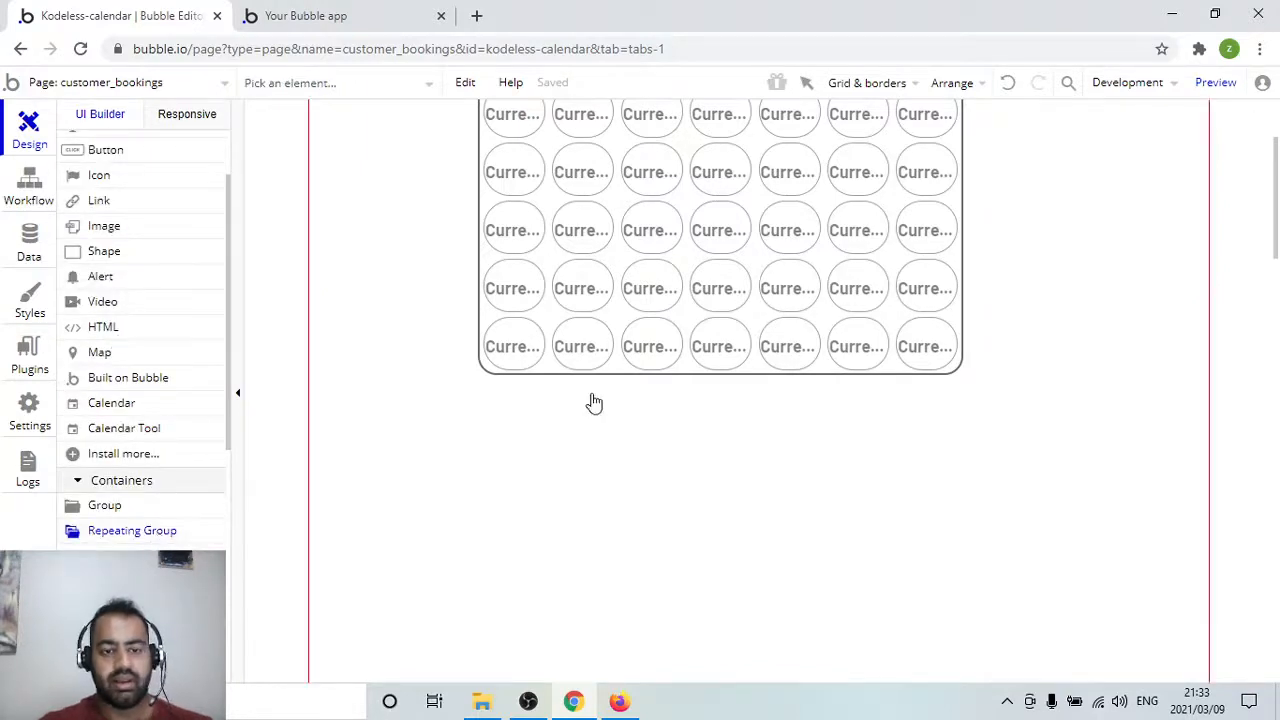
drag(480, 401, 957, 563)
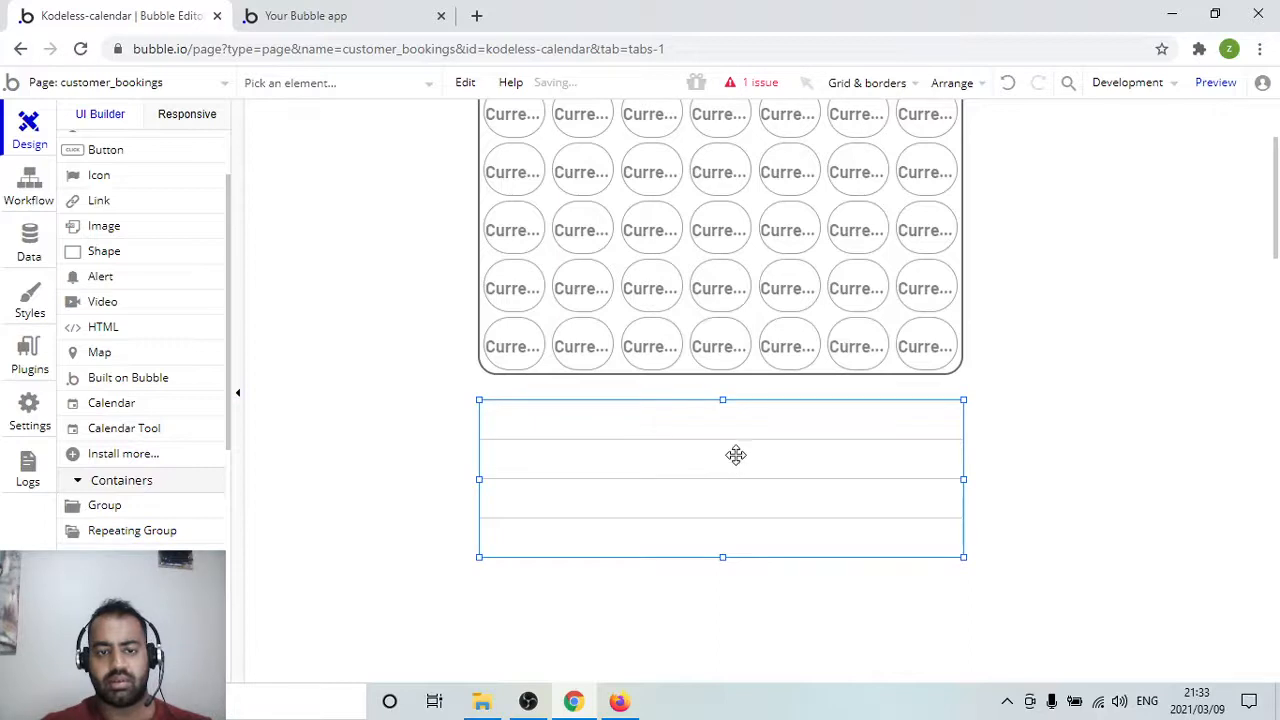
drag(735, 450, 729, 463)
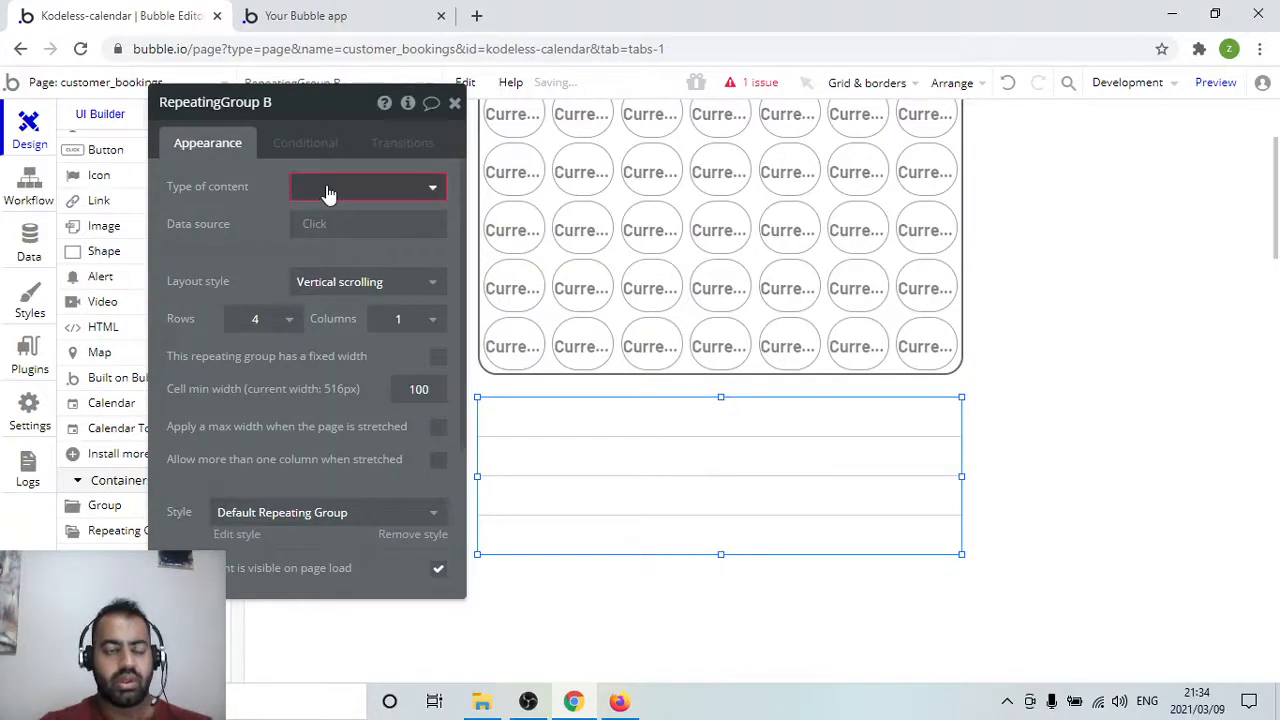
Set the new repeating group's type of content to date and its data source to CalendarTool A's List of Times
click(329, 193)
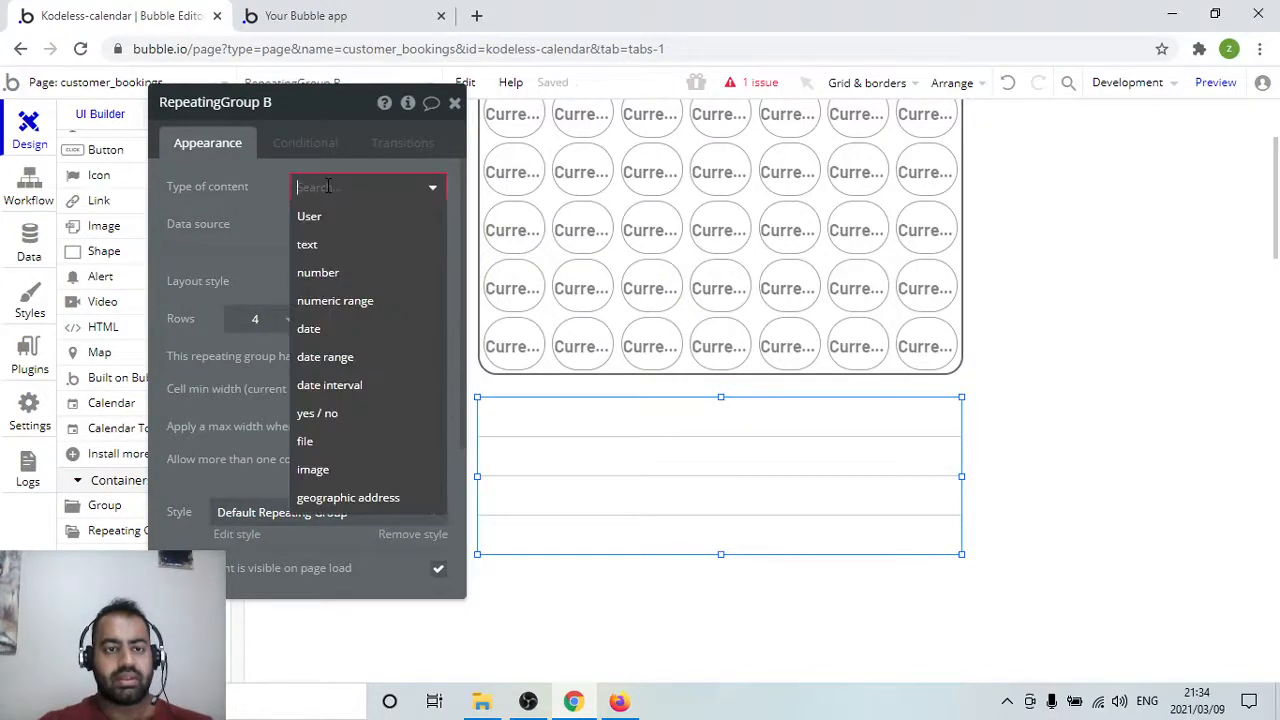
click(320, 330)
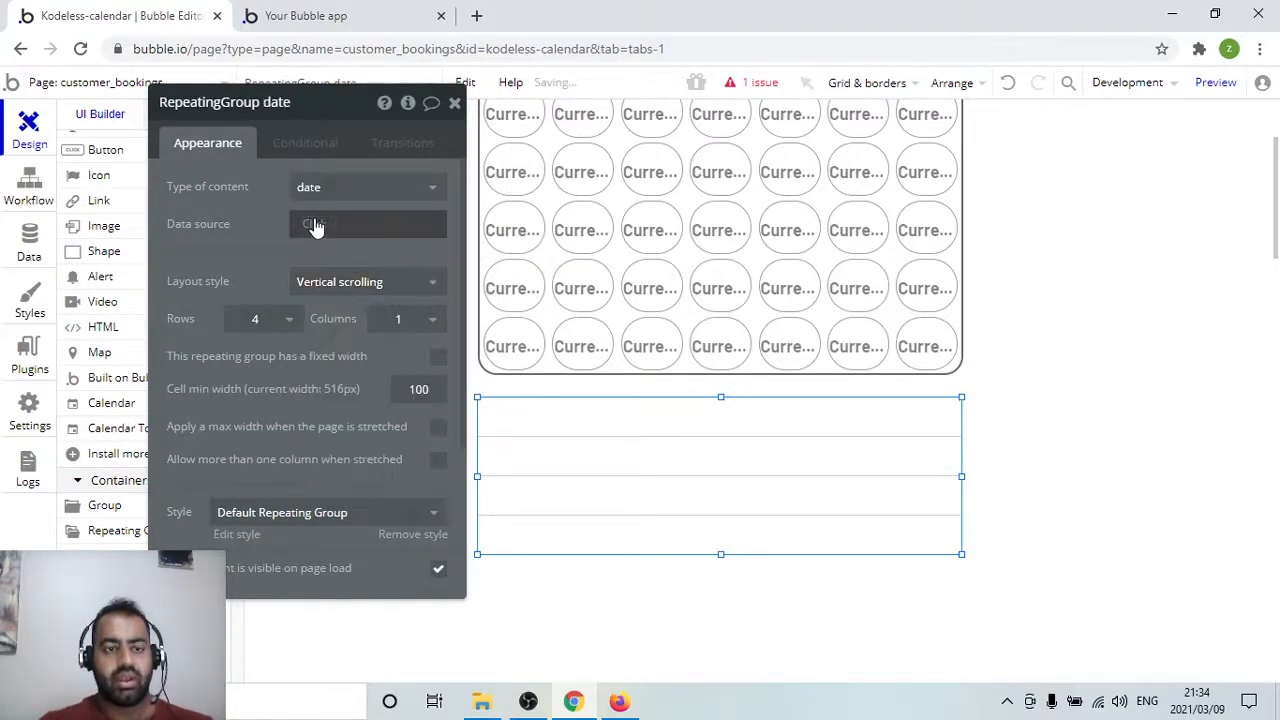
click(313, 226)
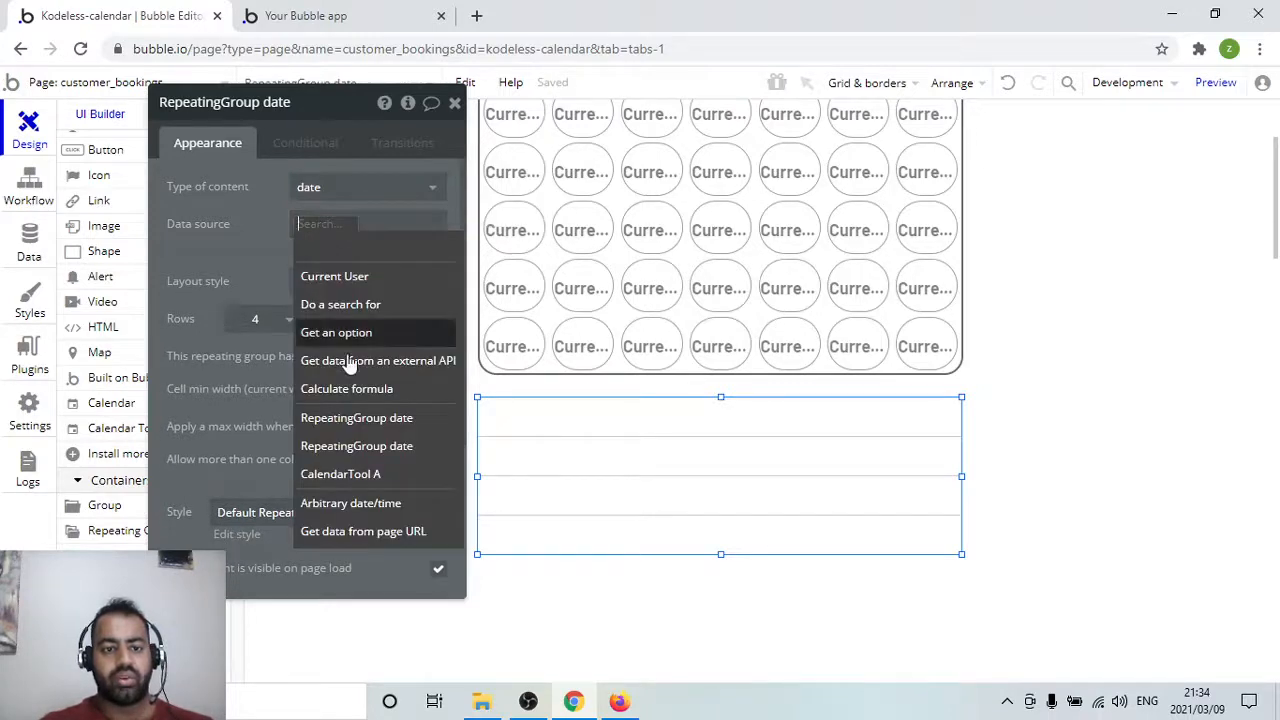
click(357, 482)
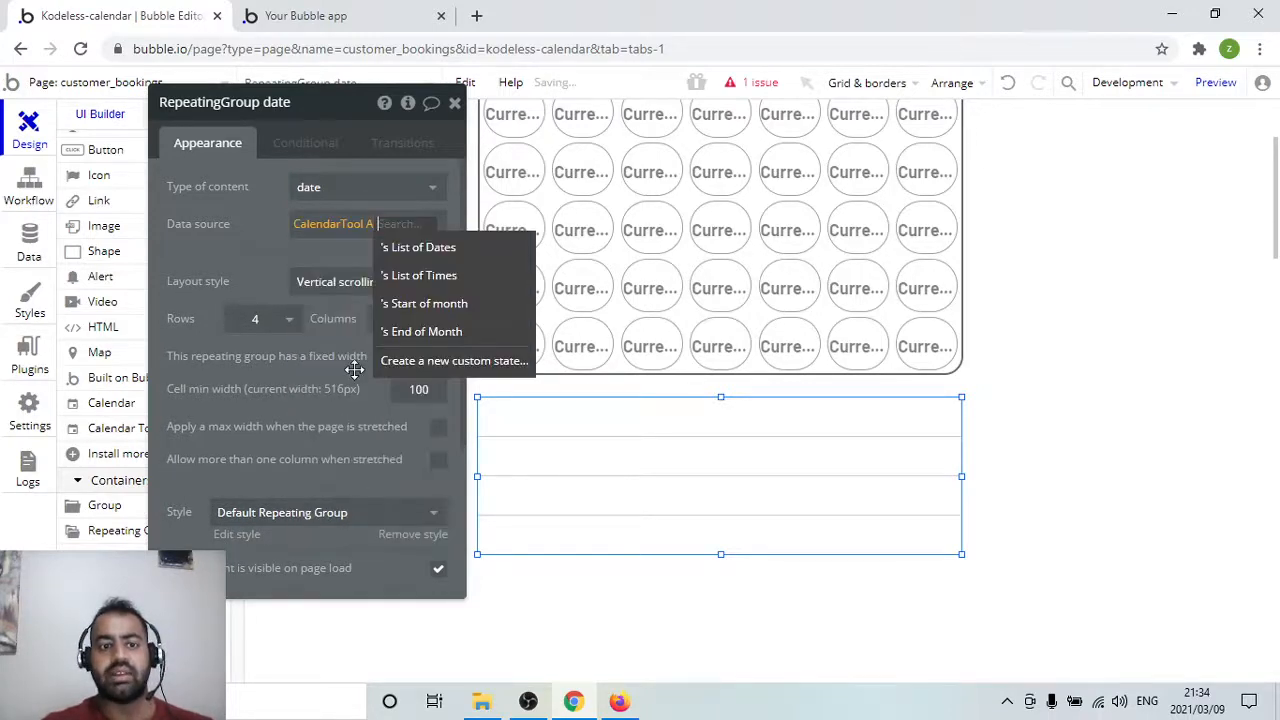
click(498, 274)
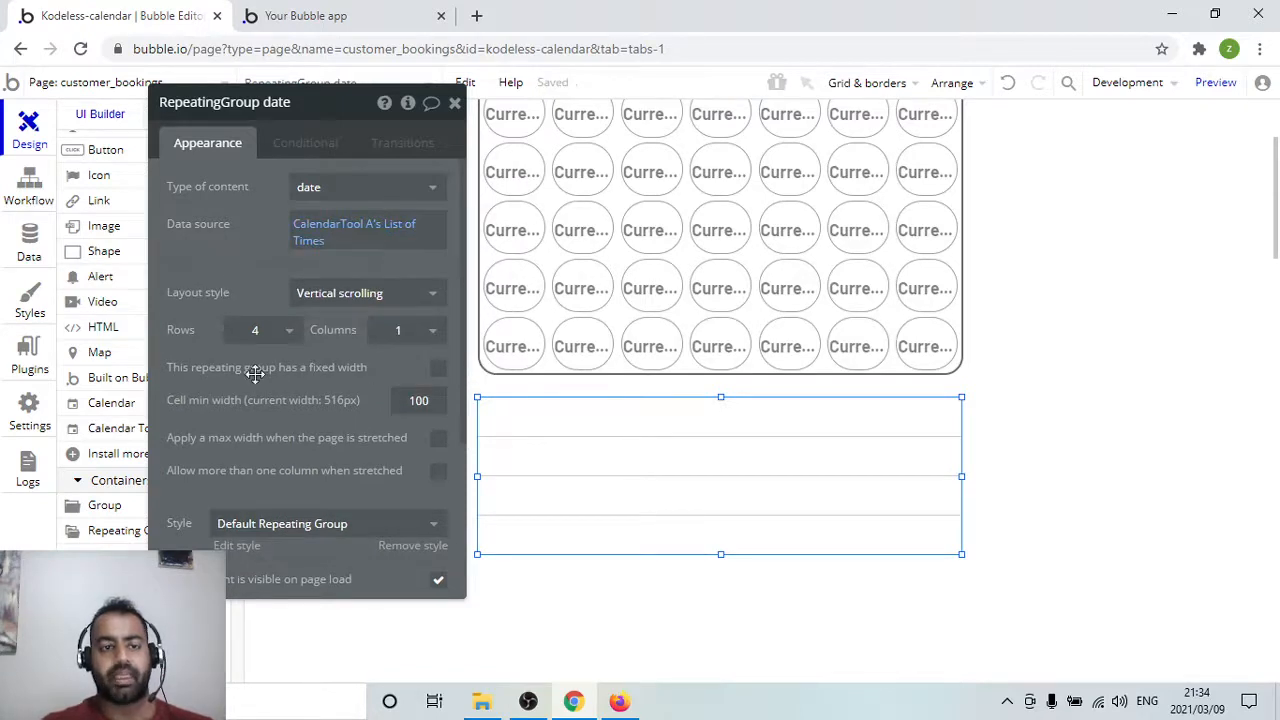
scroll(288, 427, down, 3)
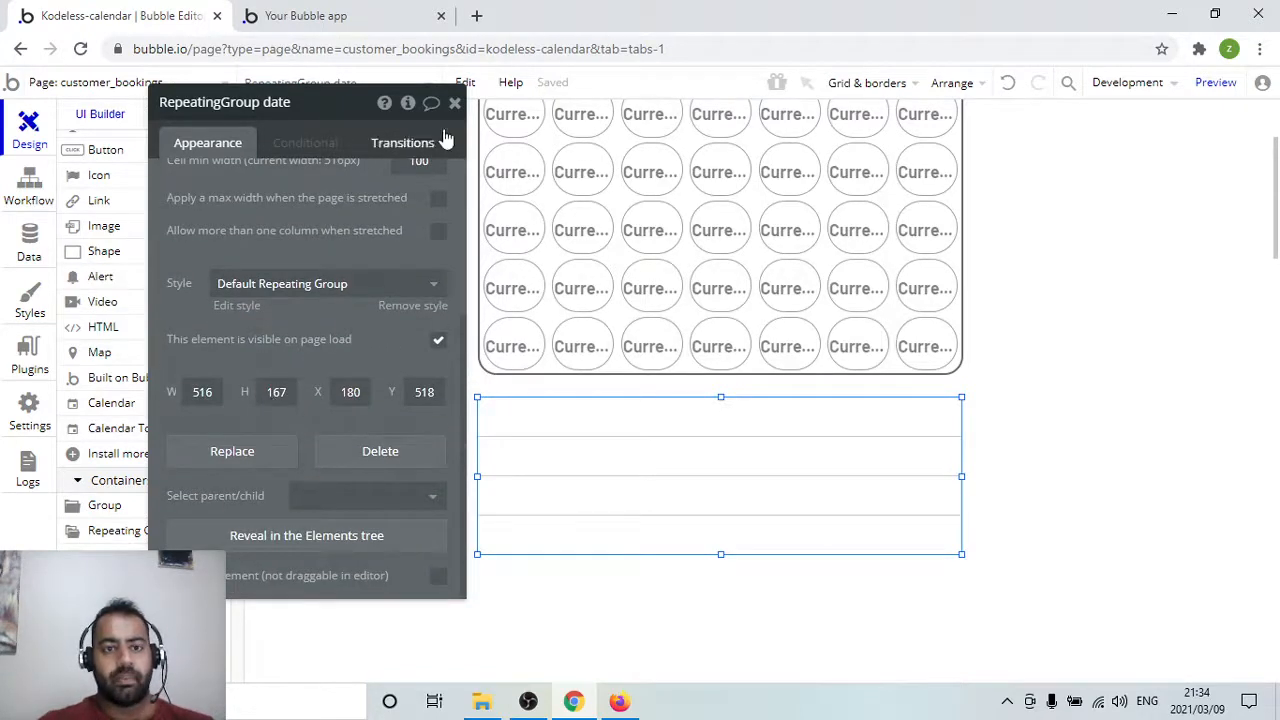
scroll(225, 412, up, 3)
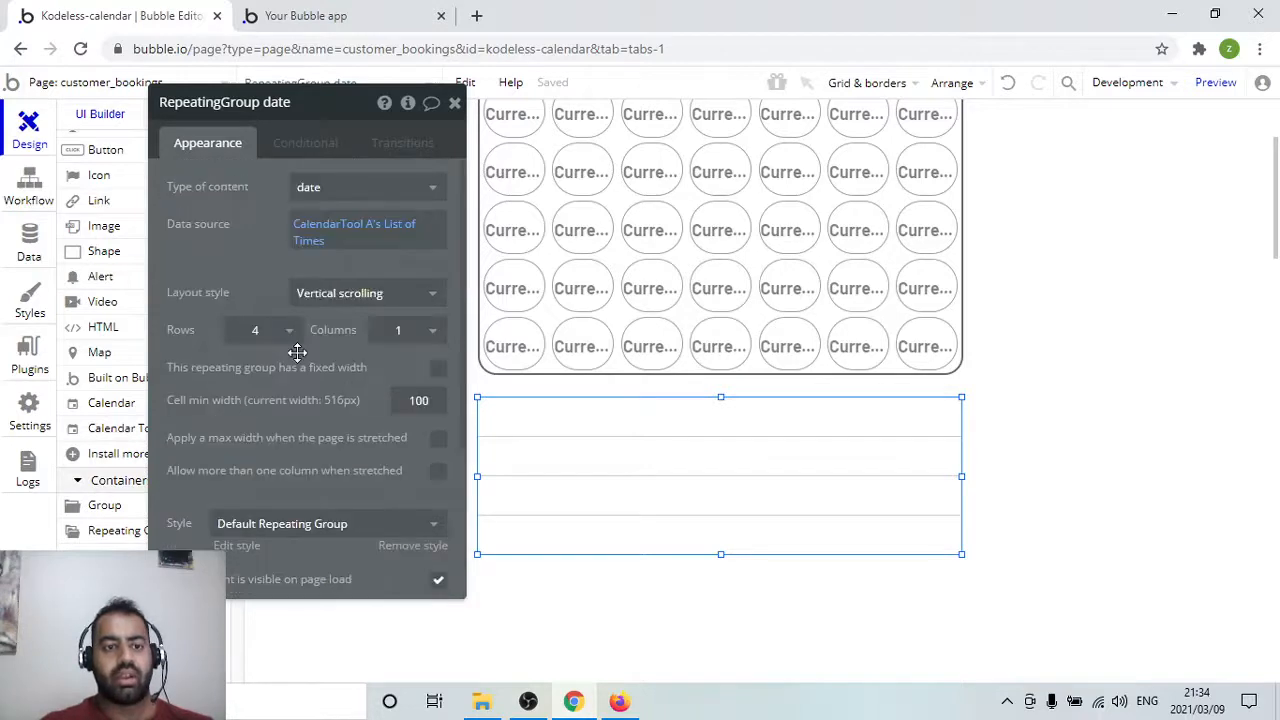
Give the times repeating group 4 columns and the Full list layout style
click(433, 331)
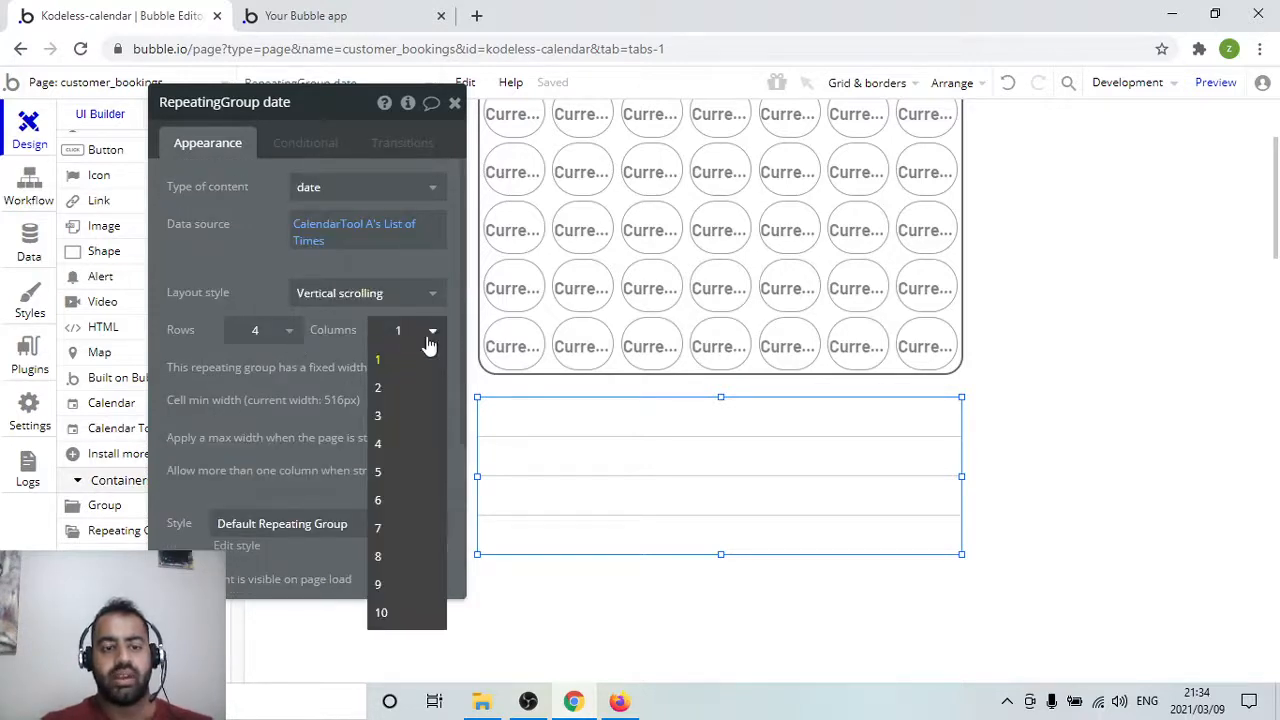
click(404, 472)
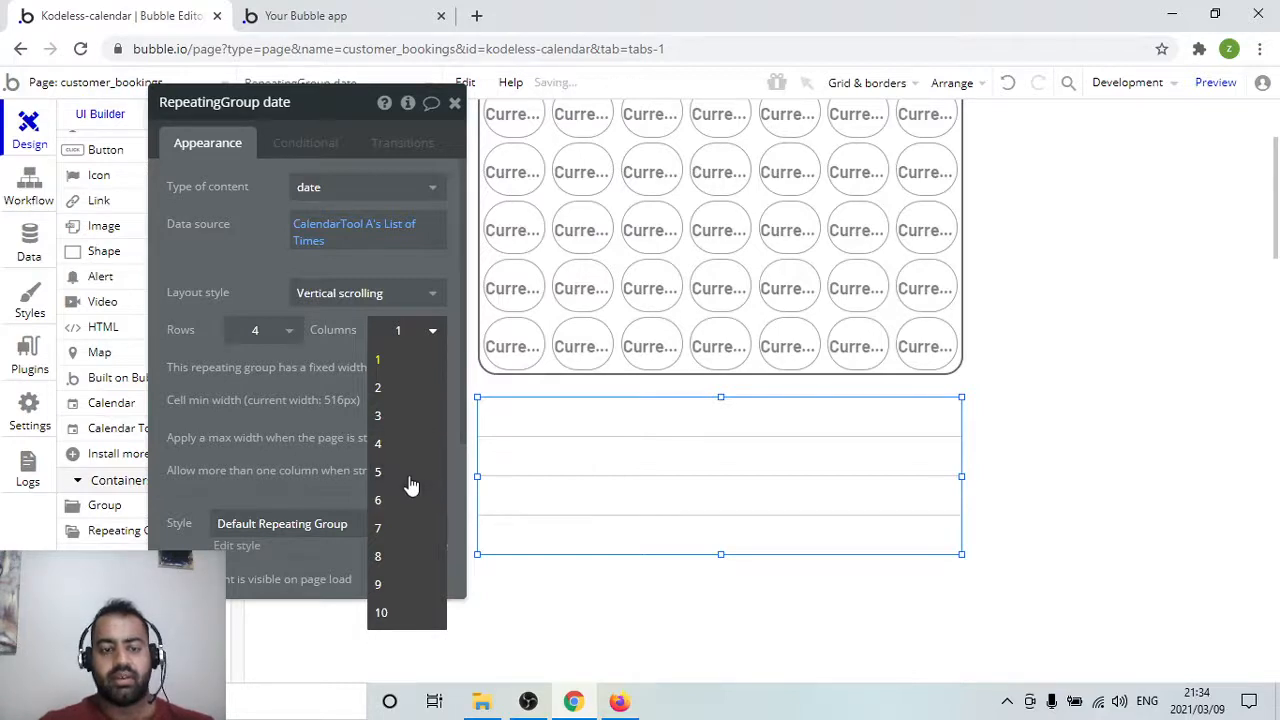
click(433, 338)
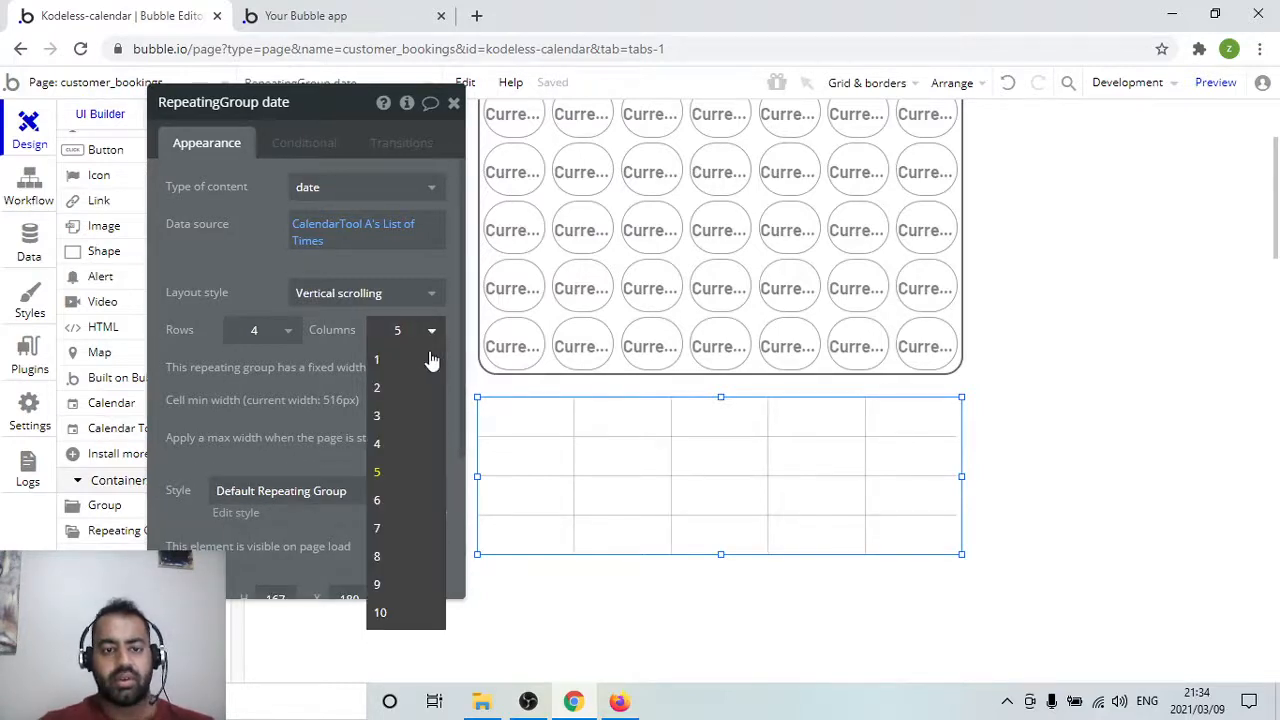
click(408, 443)
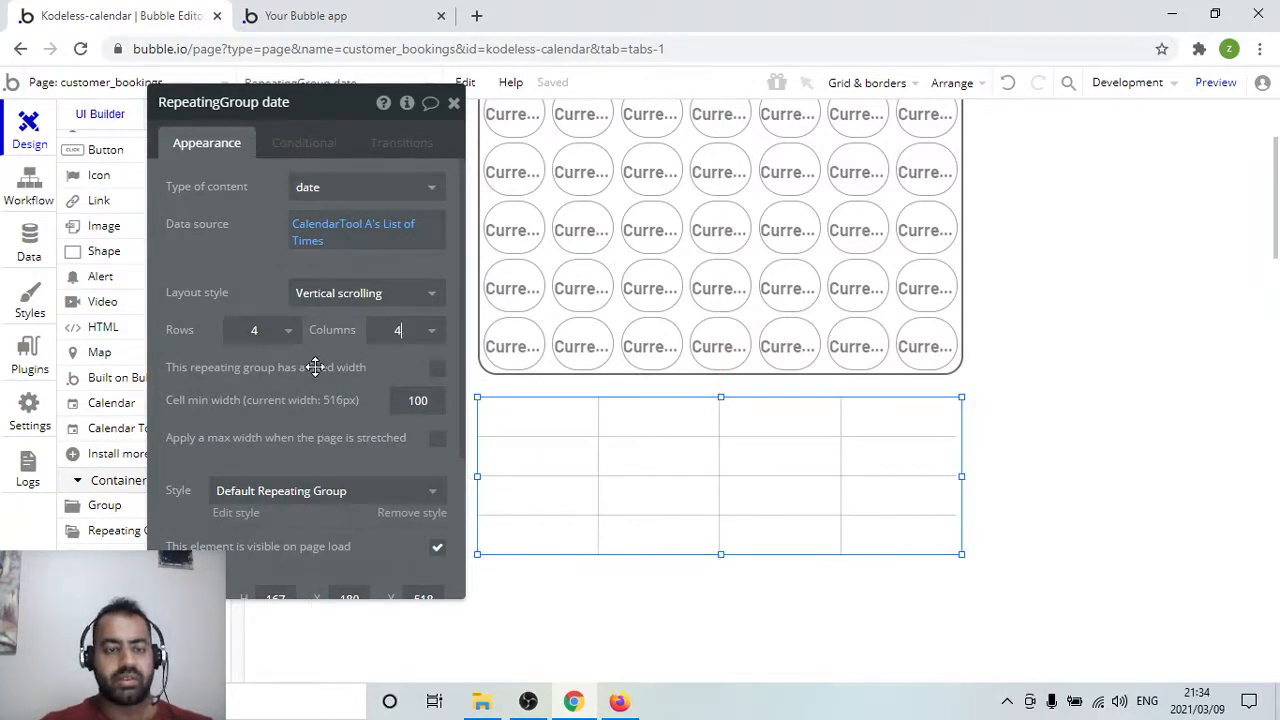
click(420, 298)
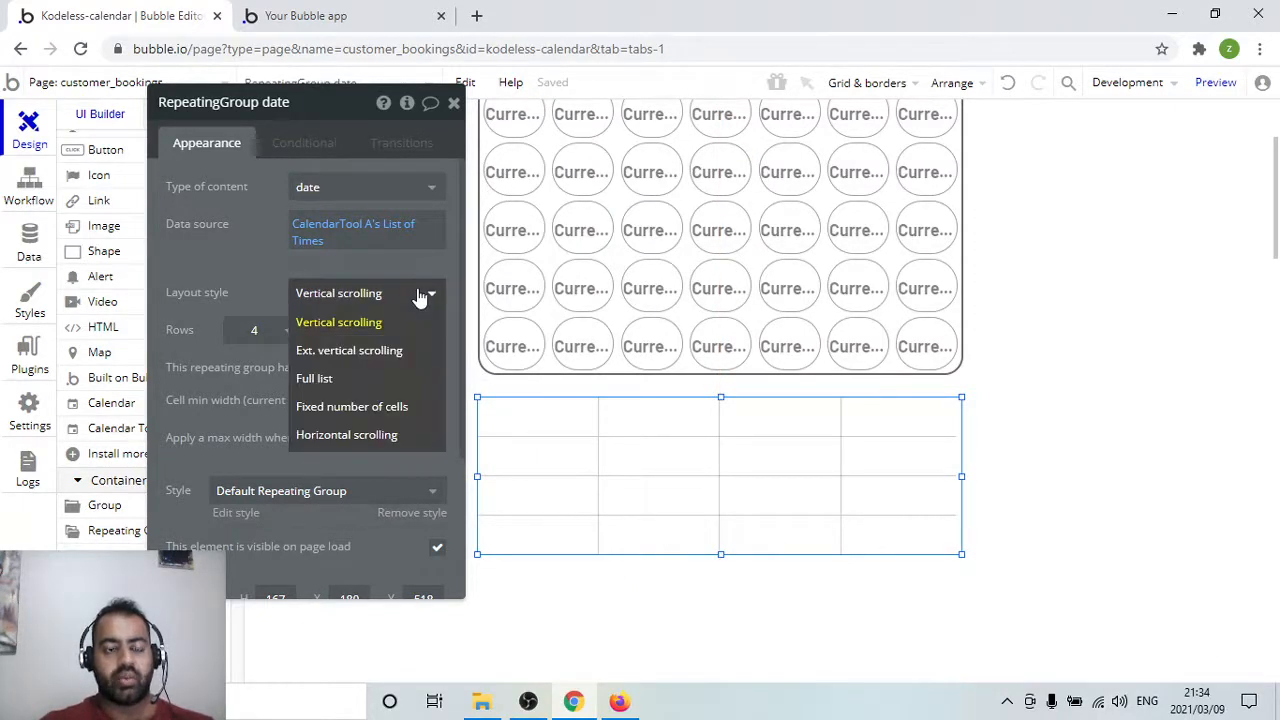
click(365, 378)
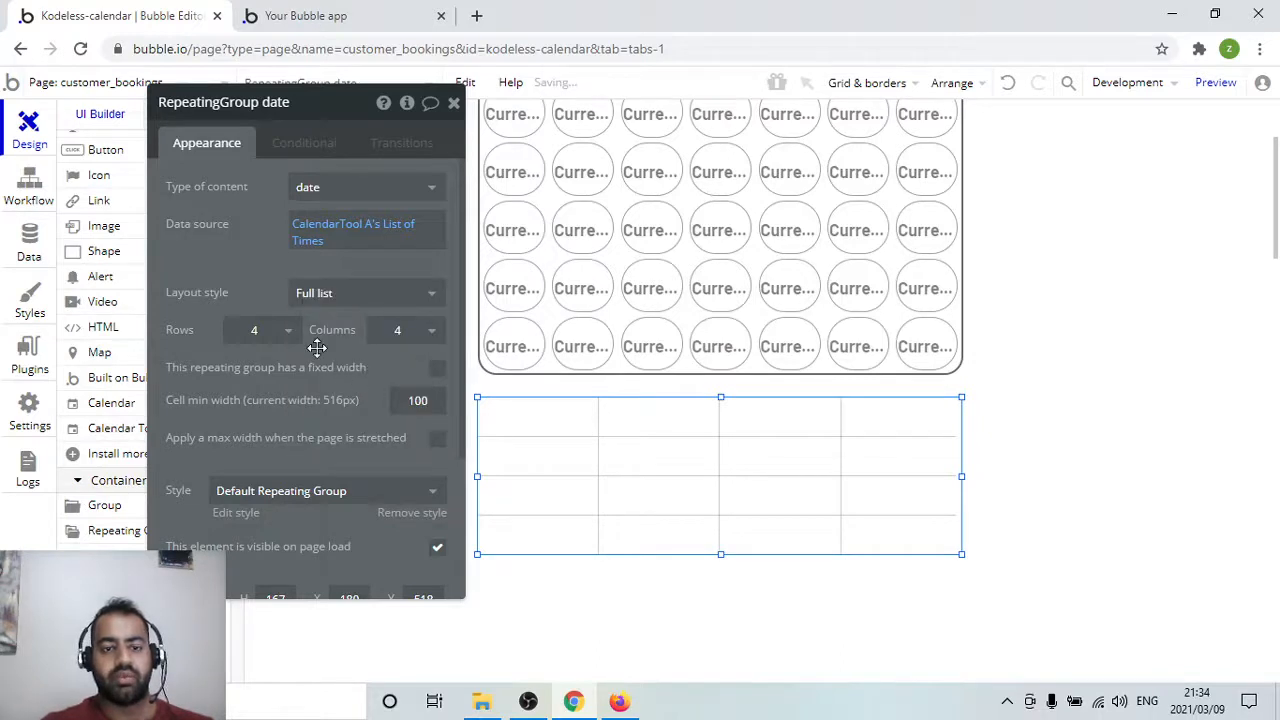
Move the times repeating group down about 50 px to leave a gap below the calendar grid
drag(686, 423, 686, 471)
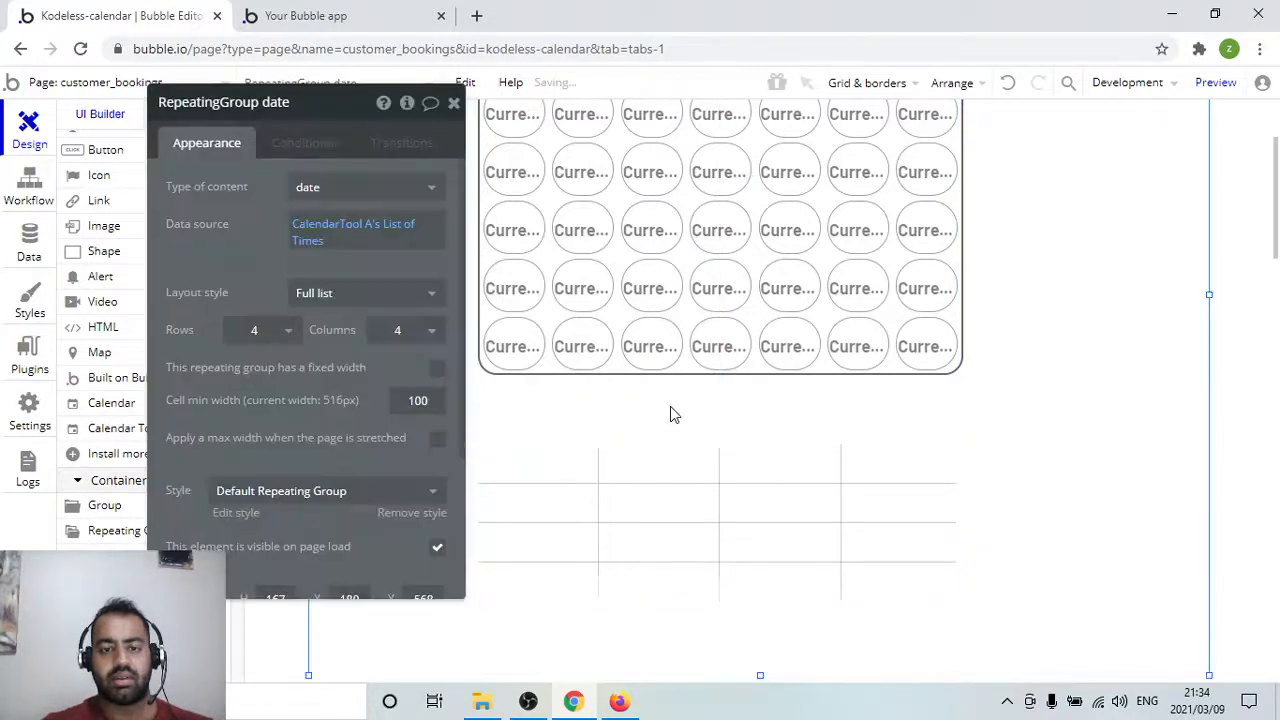
click(453, 102)
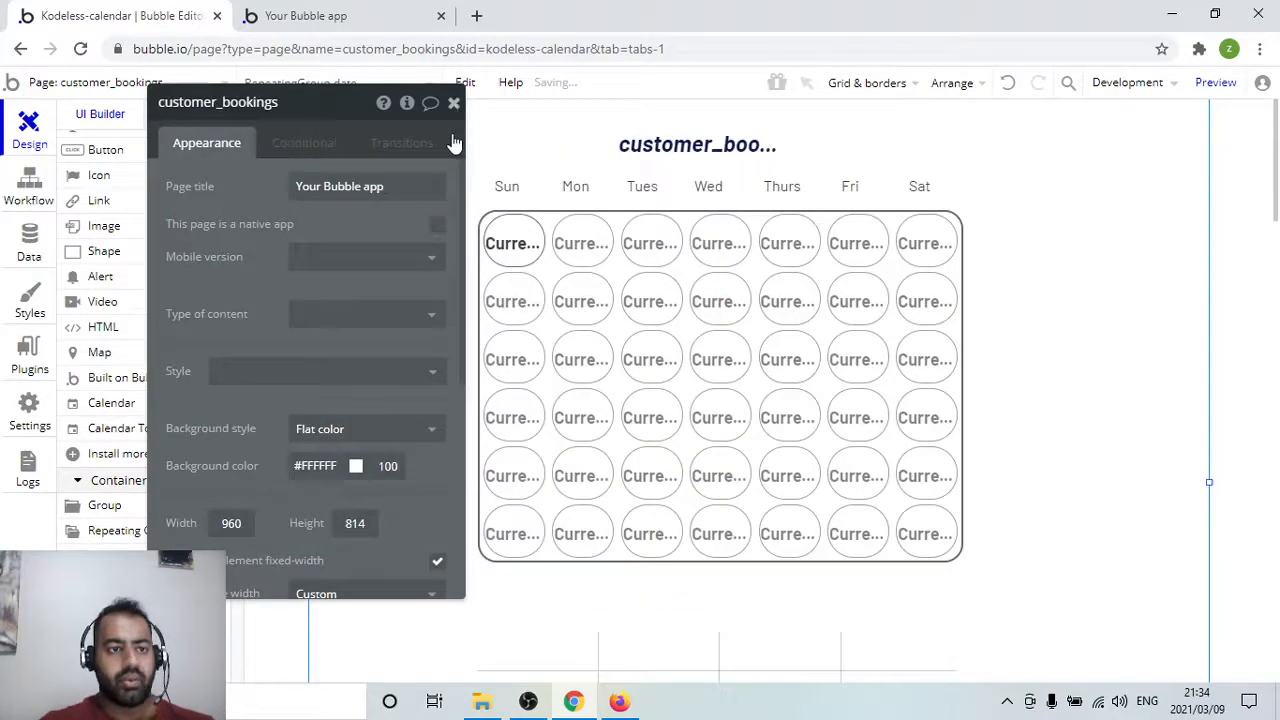
click(453, 102)
scroll(149, 286, up, 2)
Add a text element in the gap between the calendar and the times grid, lined up with their left edge
click(134, 229)
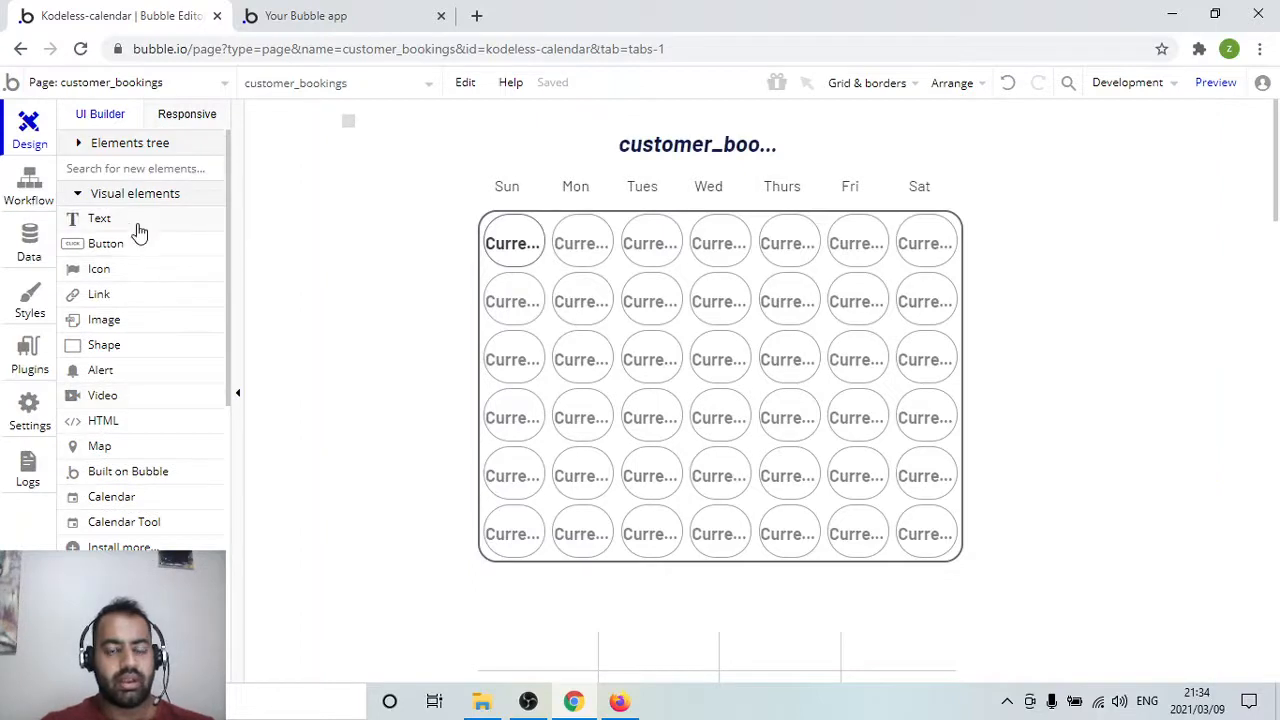
scroll(697, 403, down, 5)
scroll(669, 344, up, 2)
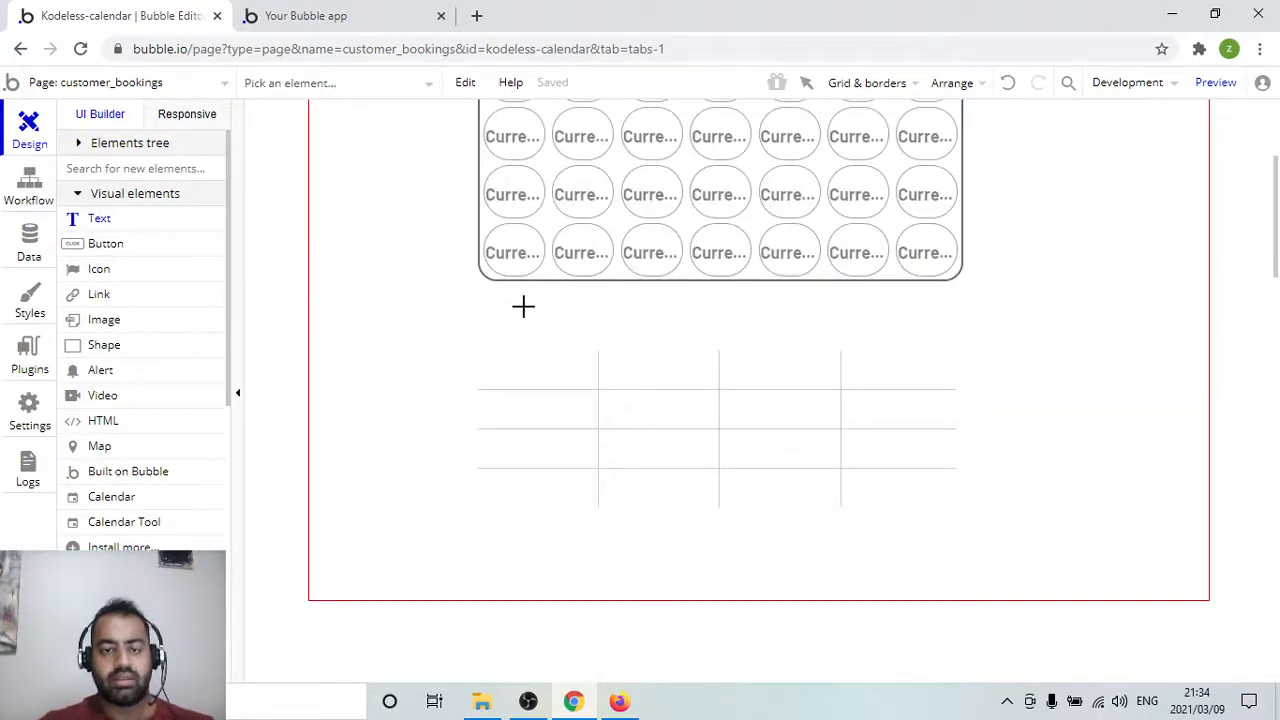
drag(470, 304, 779, 328)
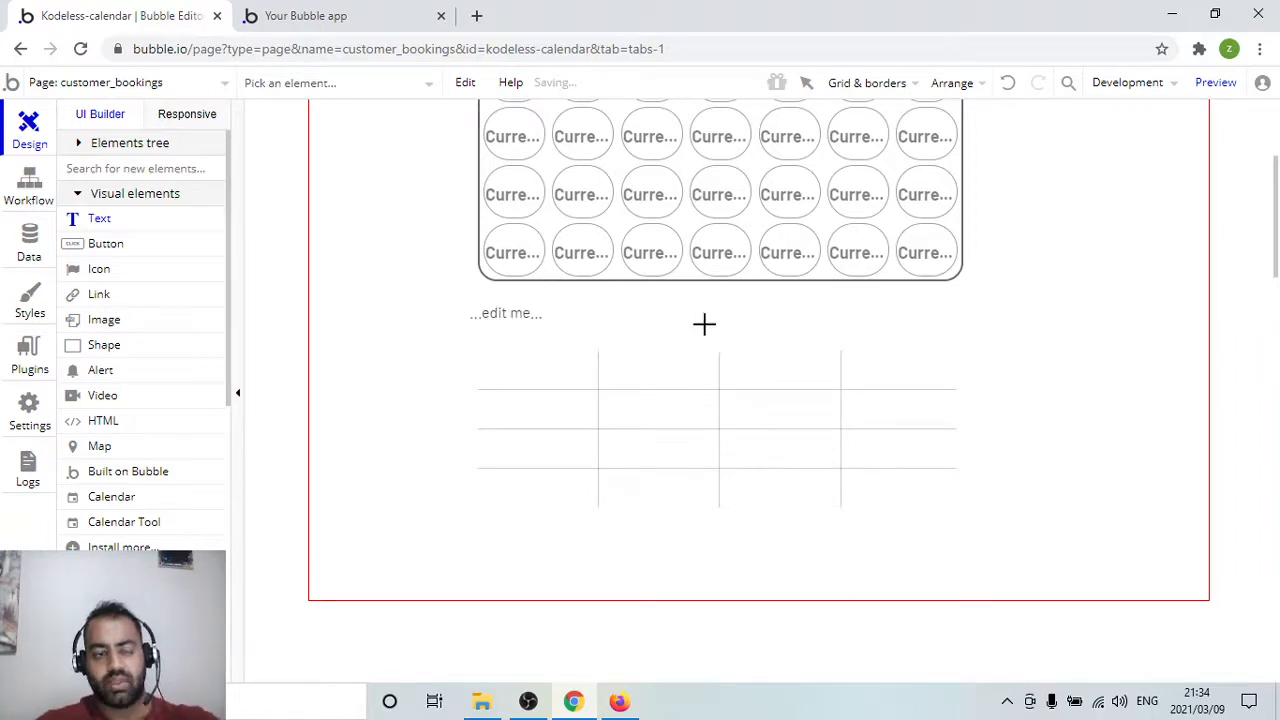
click(655, 312)
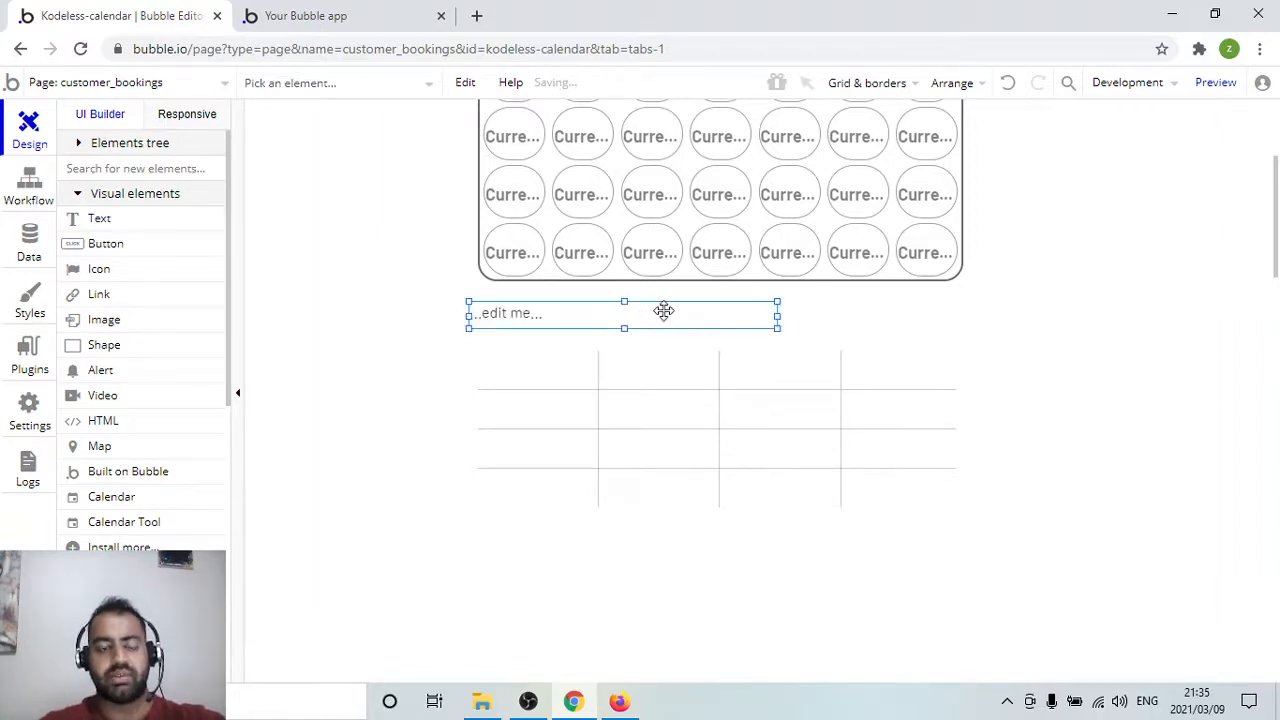
double_click(664, 312)
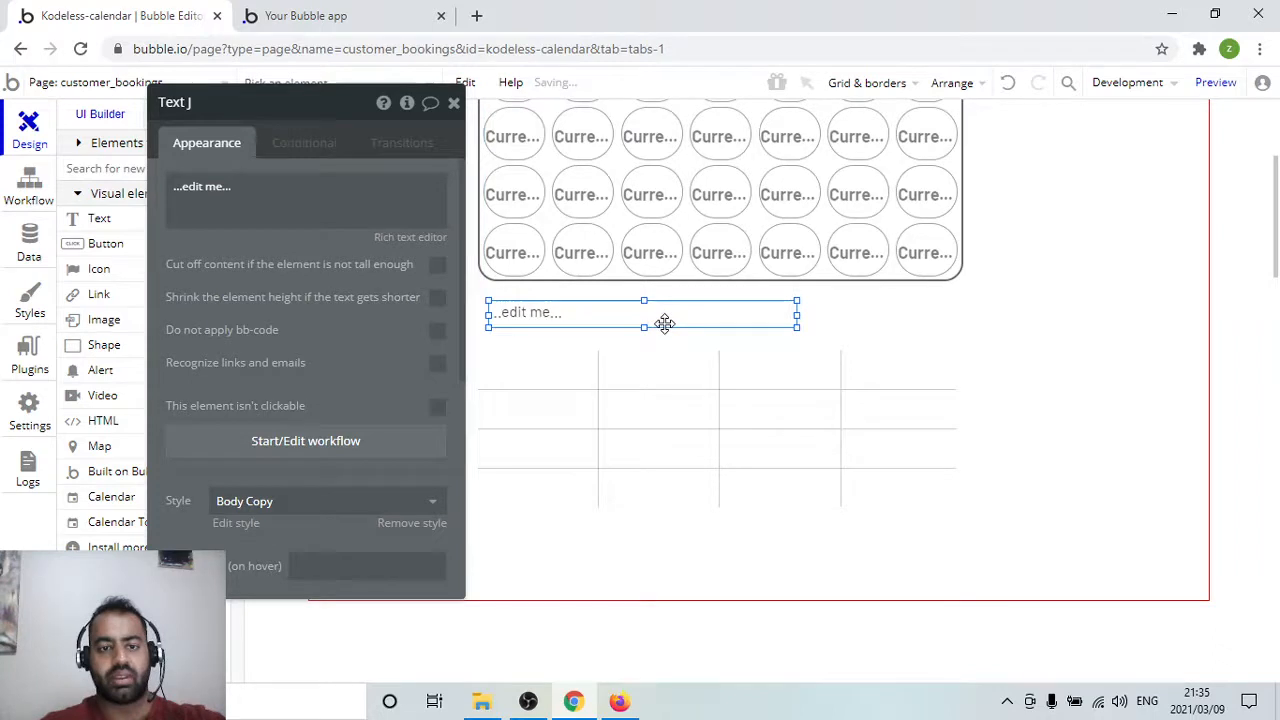
drag(665, 323, 657, 317)
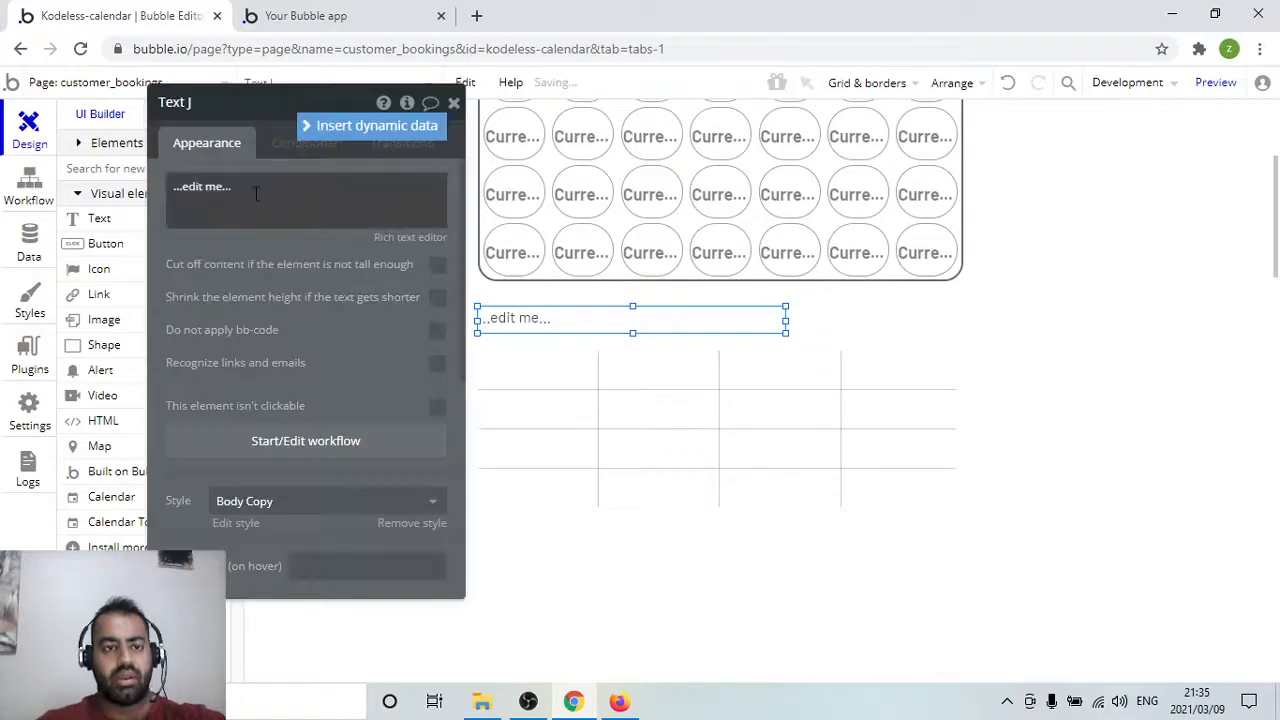
Set the new text to "Select a Time", remove its Body Copy style and make it bold
key(ctrl+a)
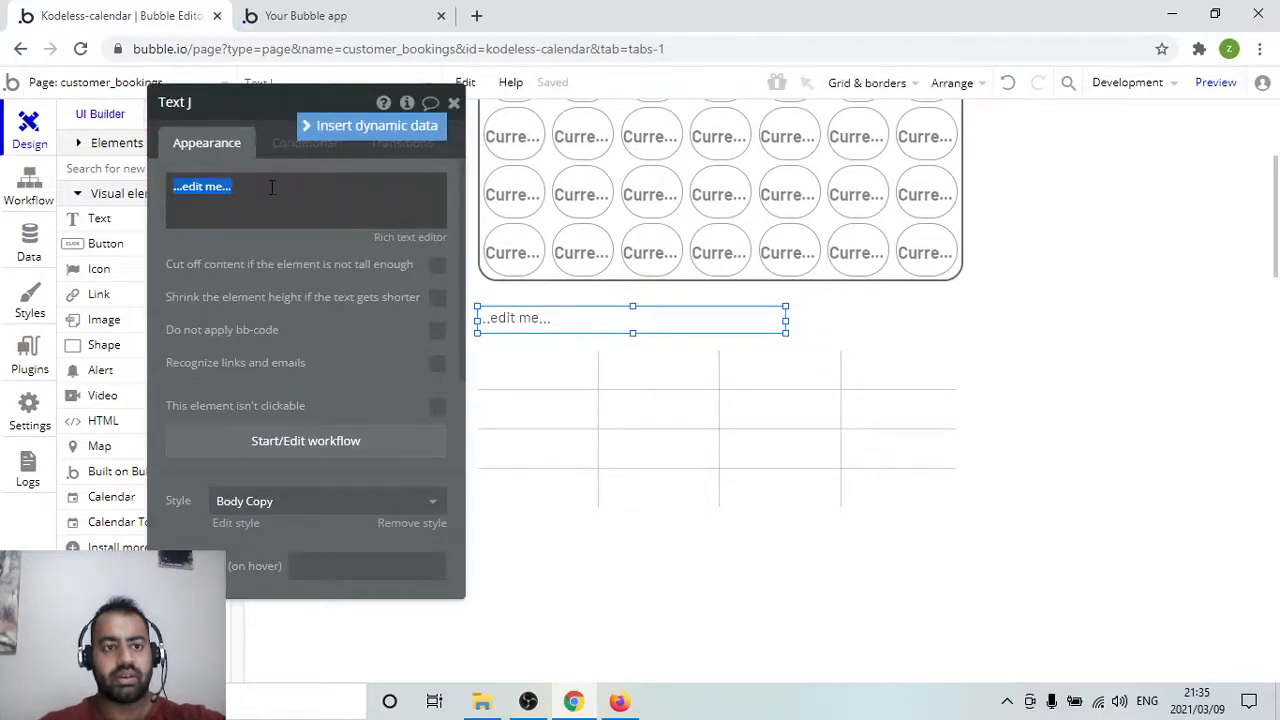
text(Select a Time)
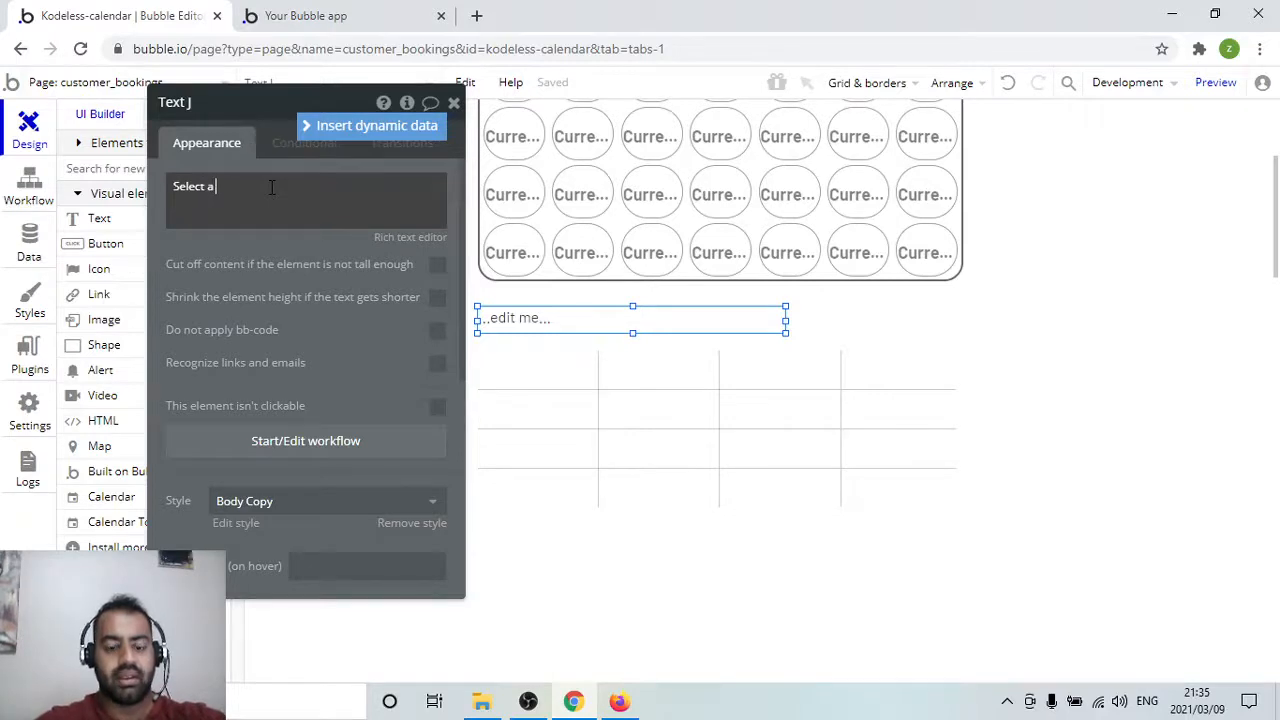
click(258, 247)
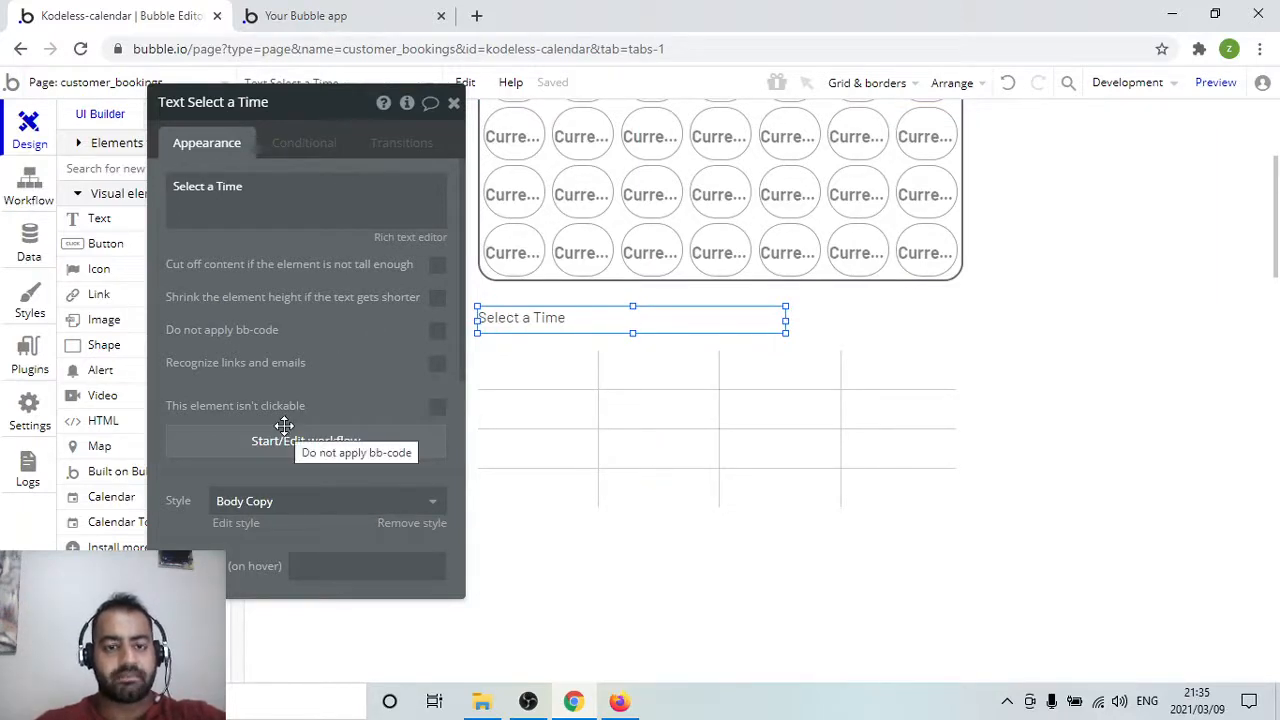
scroll(277, 354, down, 3)
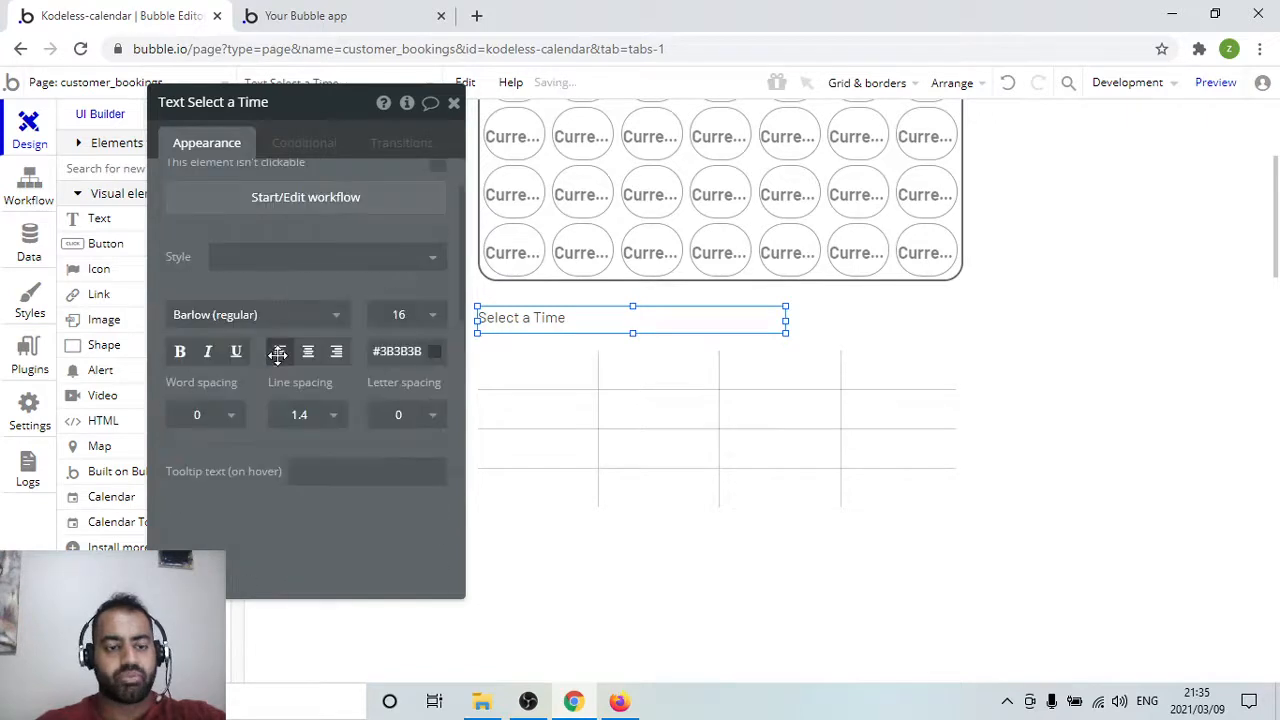
click(182, 349)
click(453, 102)
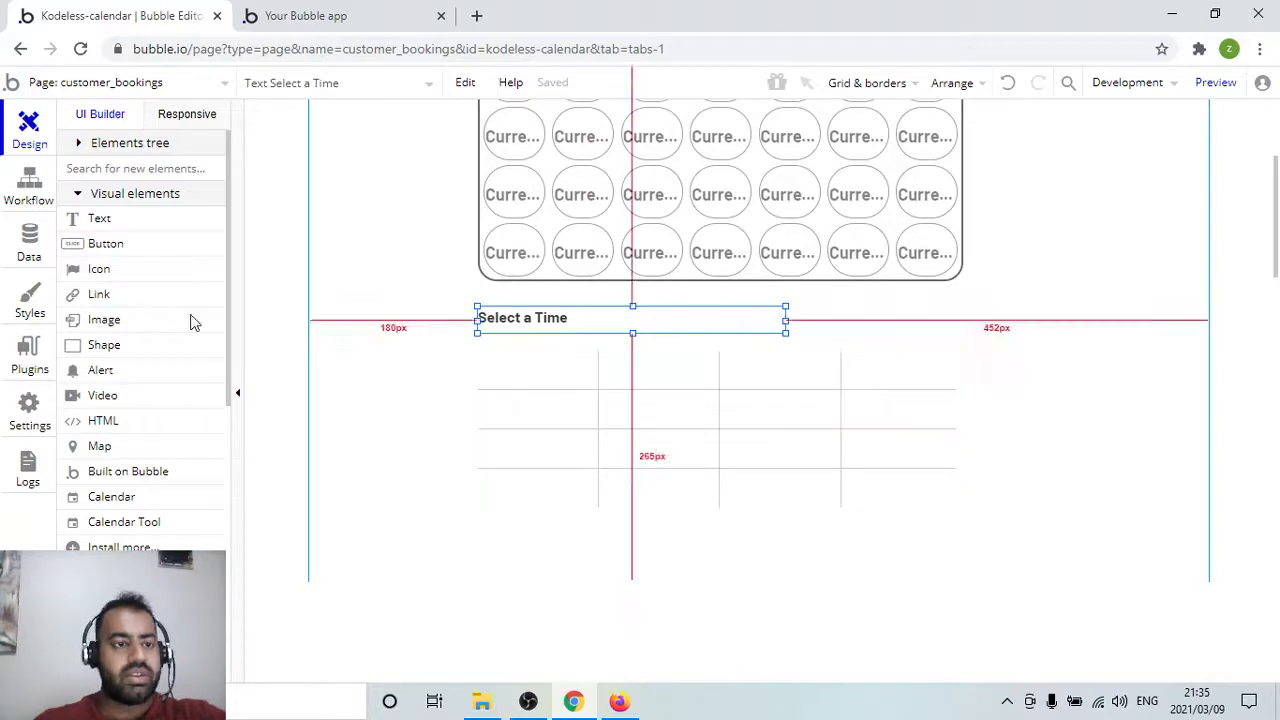
Add a text element about 125 px wide and 33 px tall inside the first cell of the times repeating group
click(99, 218)
drag(475, 358, 592, 383)
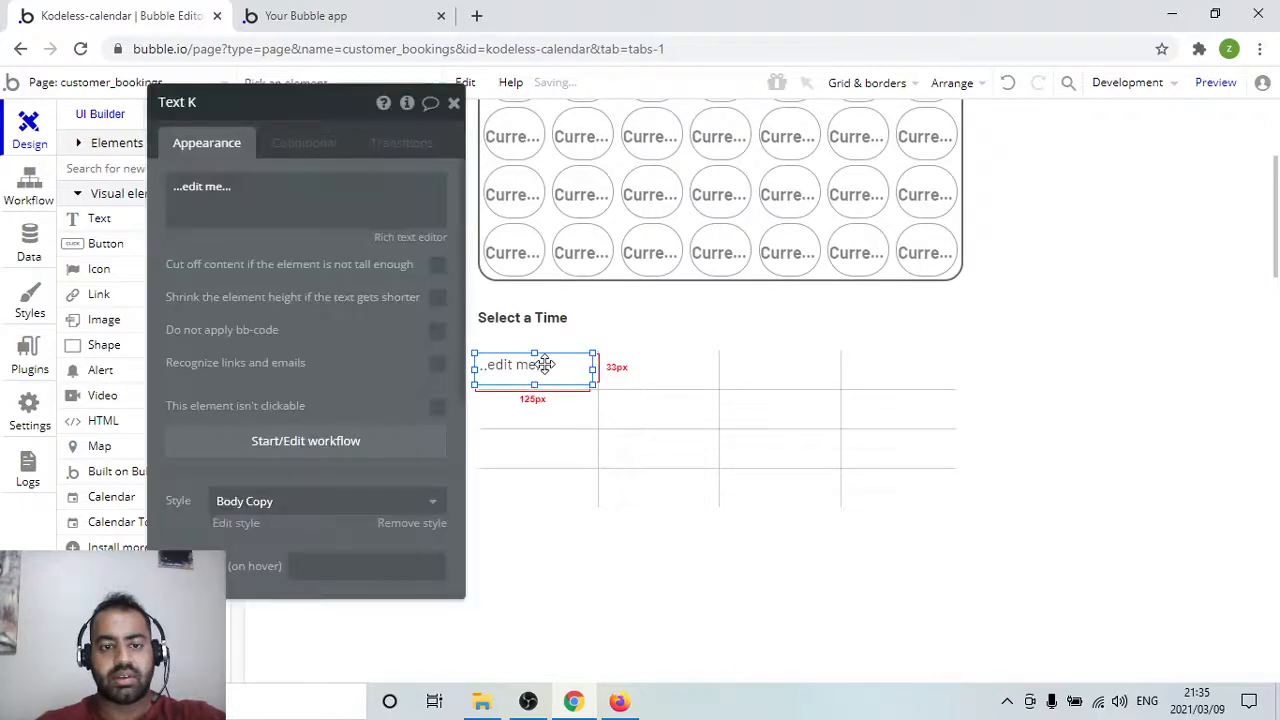
double_click(543, 365)
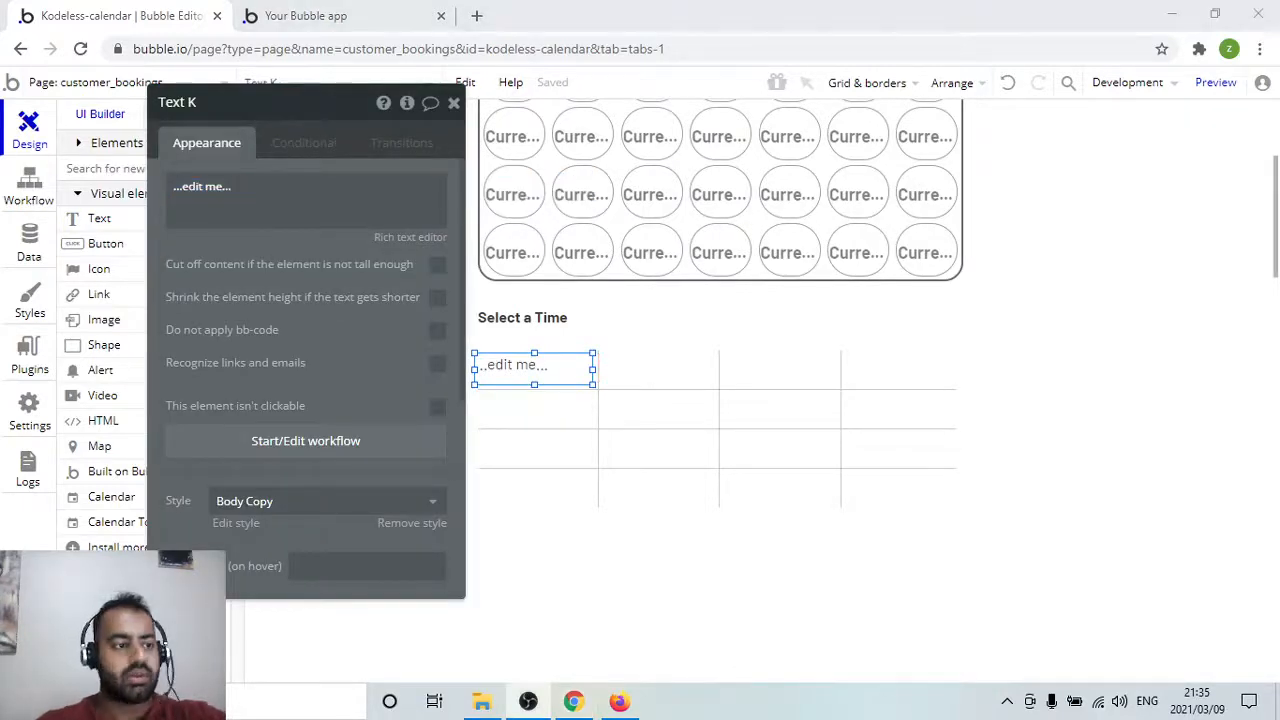
drag(506, 367, 508, 383)
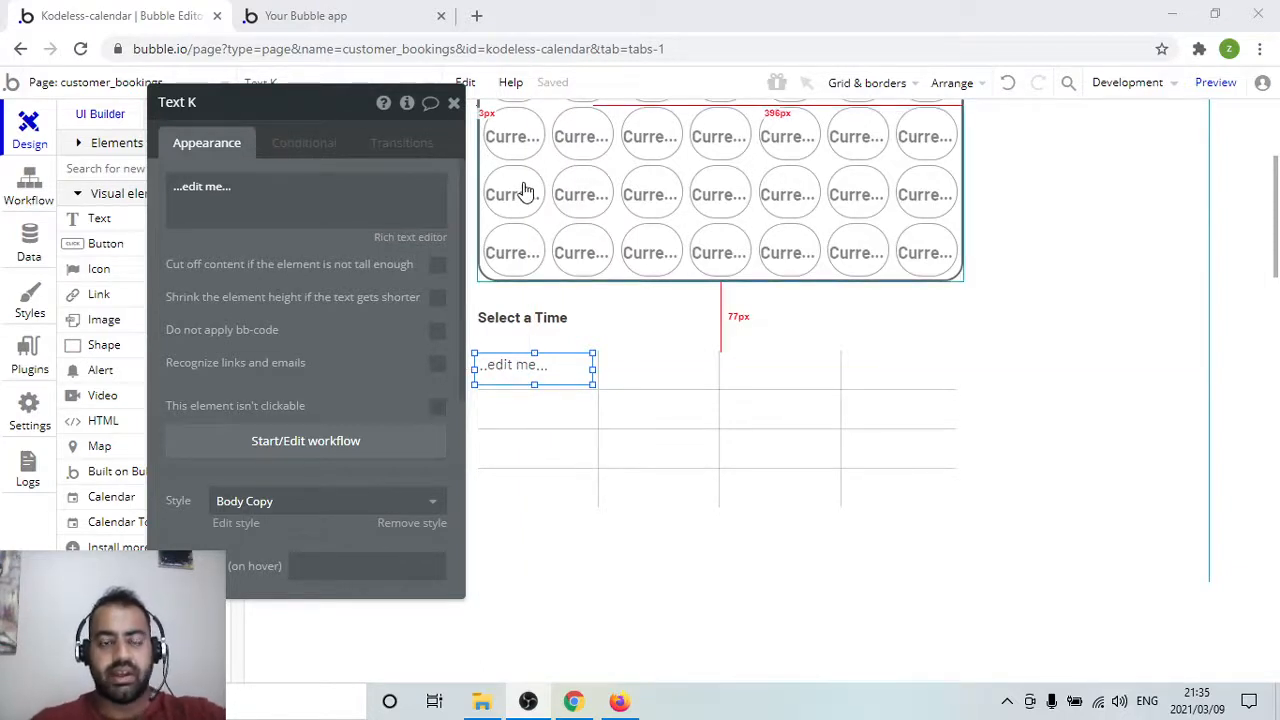
scroll(520, 195, up, 2)
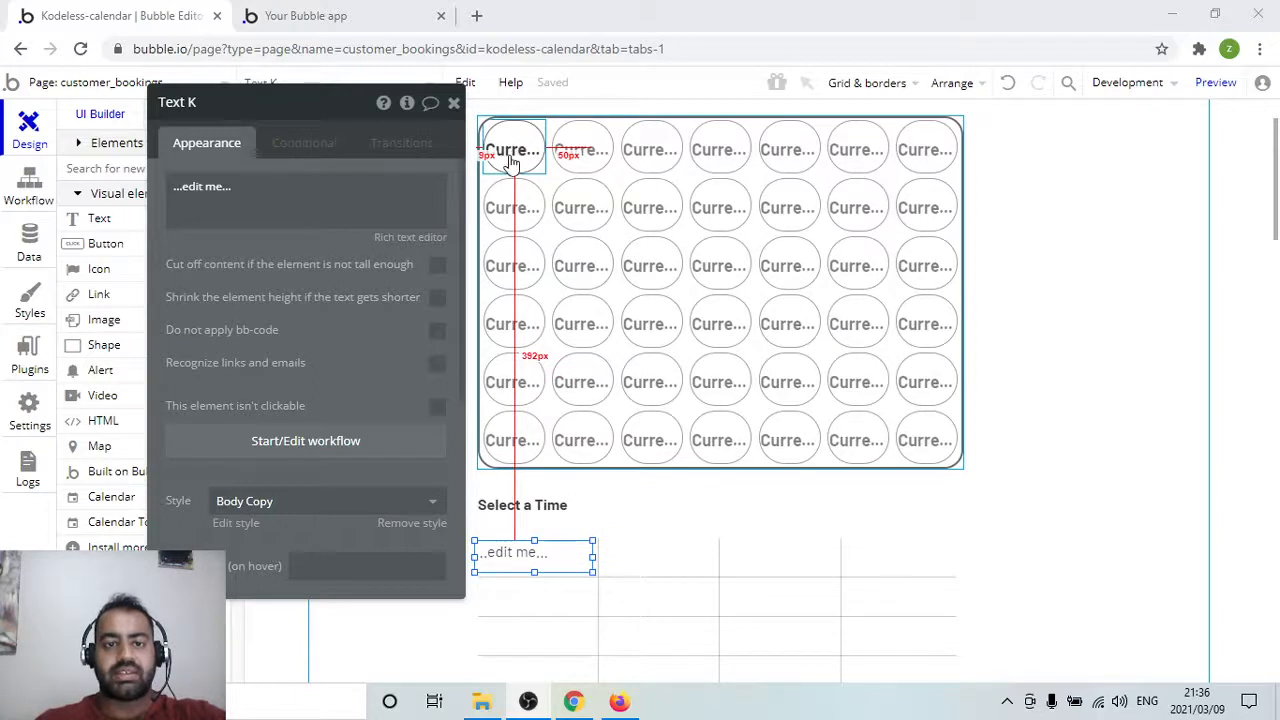
scroll(537, 291, down, 2)
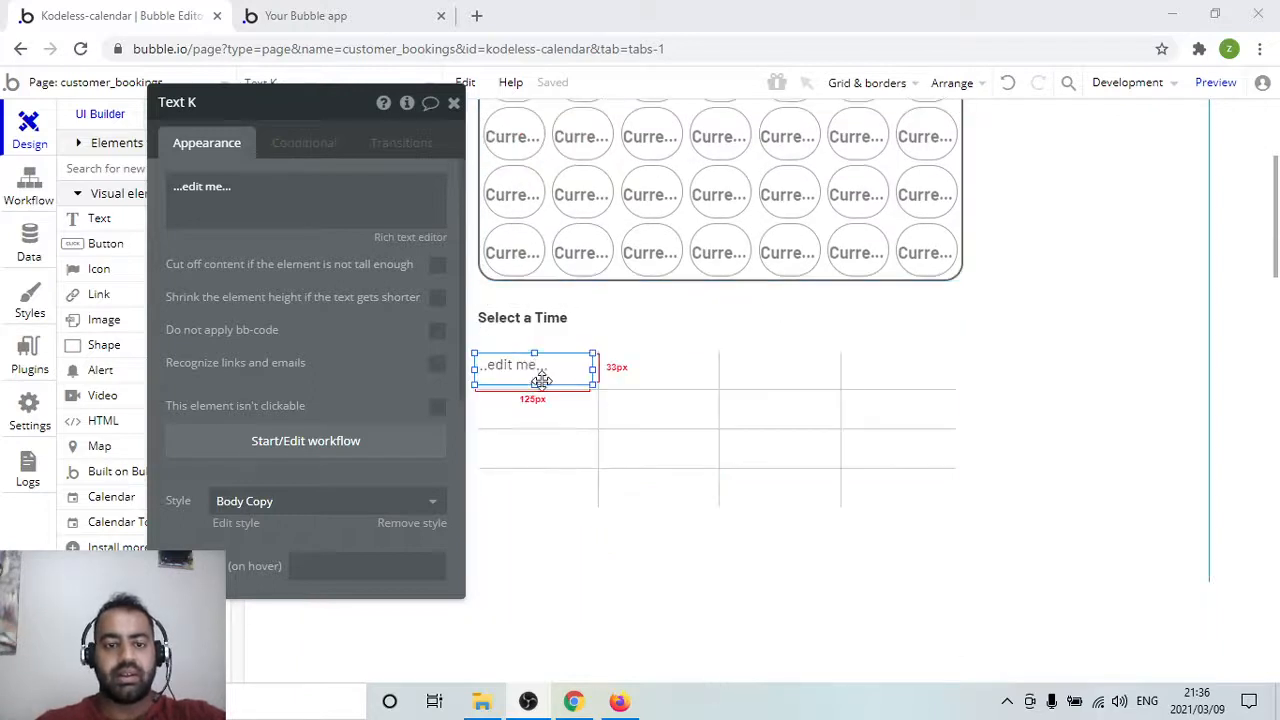
Replace the placeholder of the text in the first times cell with the dynamic value Current cell's date
drag(297, 186, 176, 182)
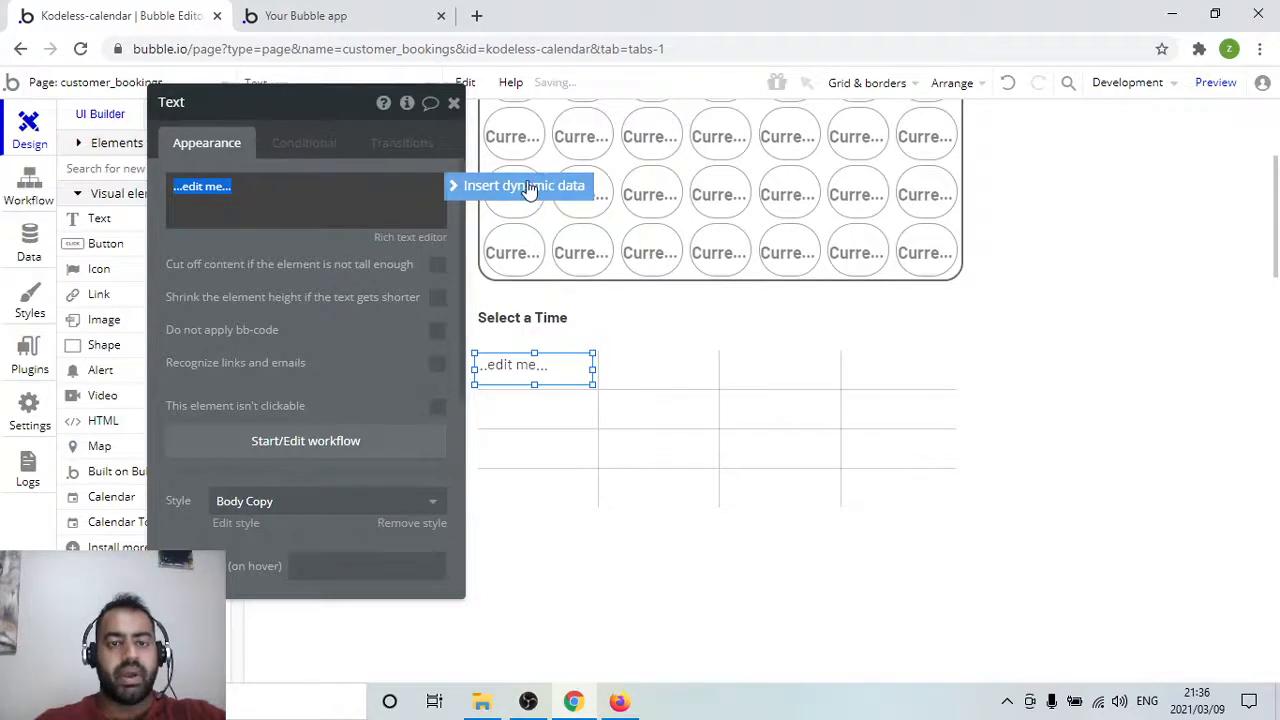
key(BackSpace)
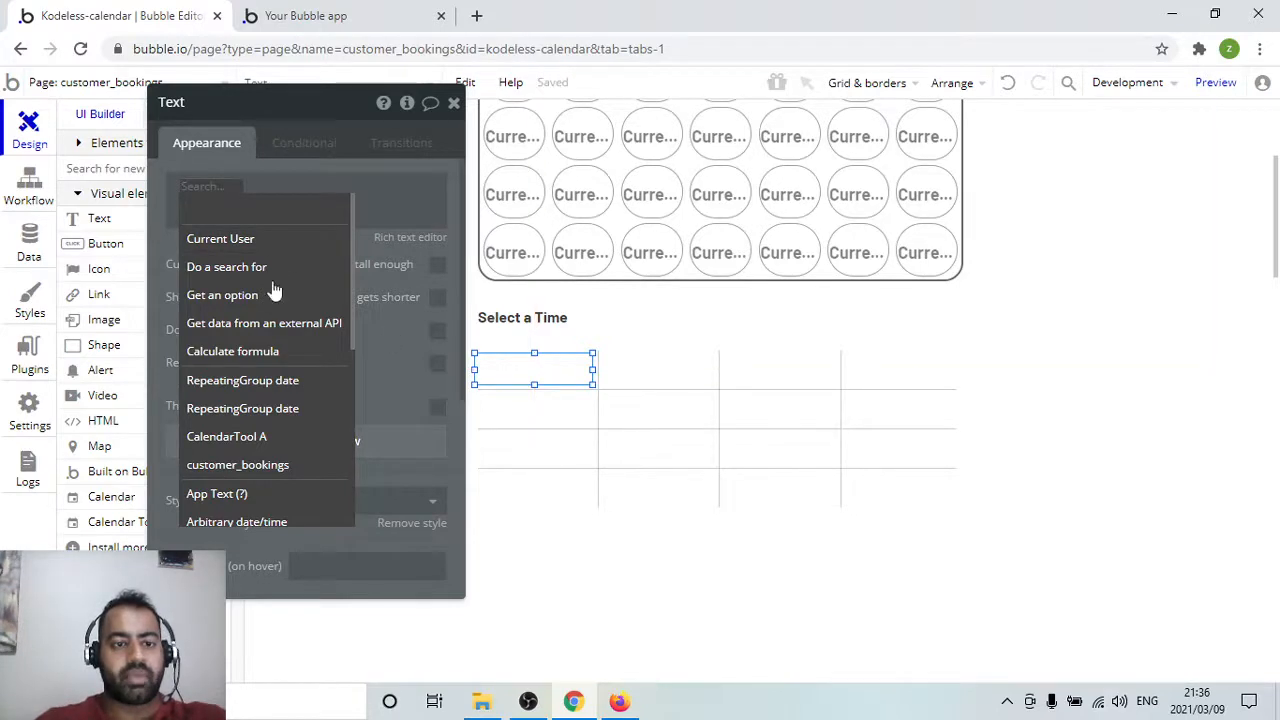
mouse_move(262, 270)
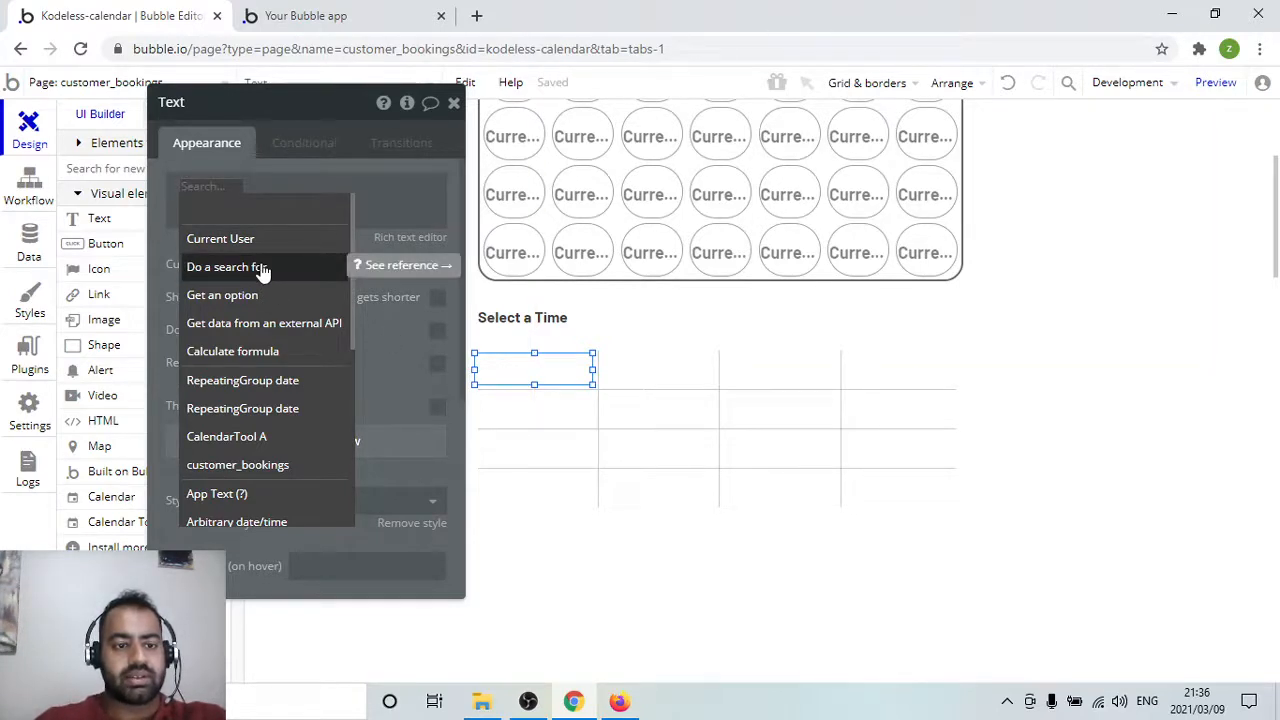
scroll(262, 272, down, 2)
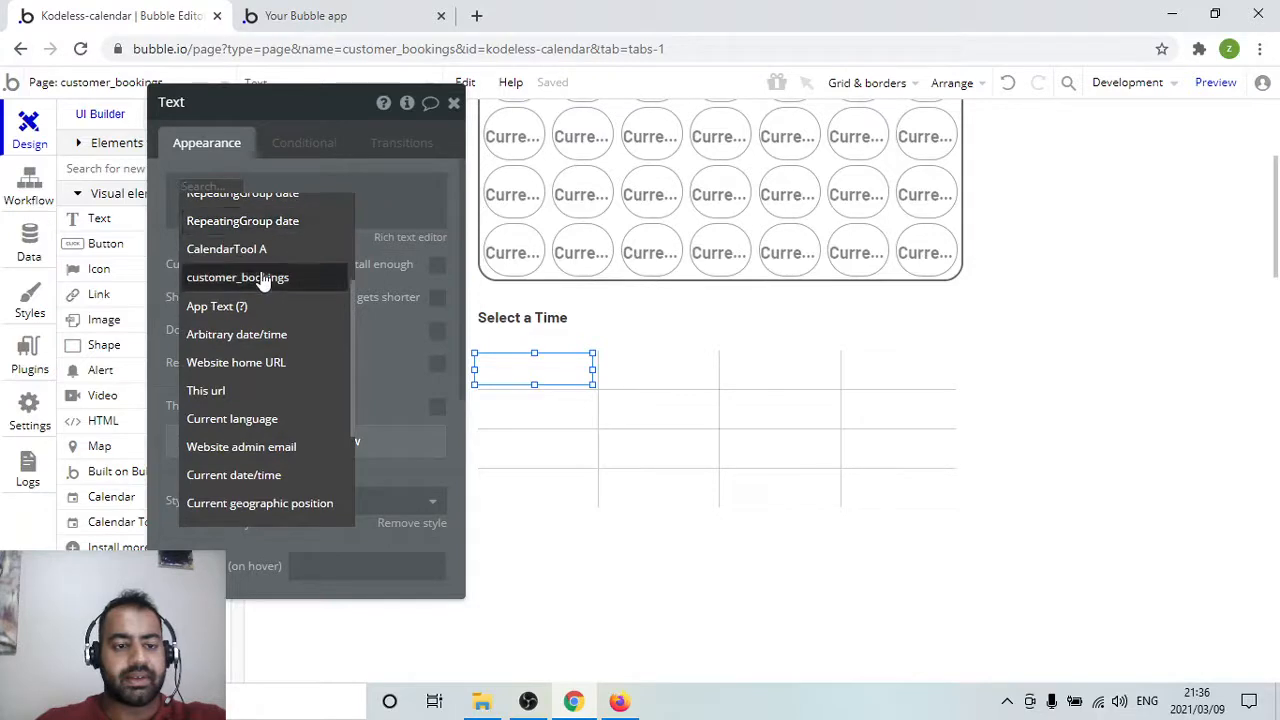
scroll(265, 300, up, 2)
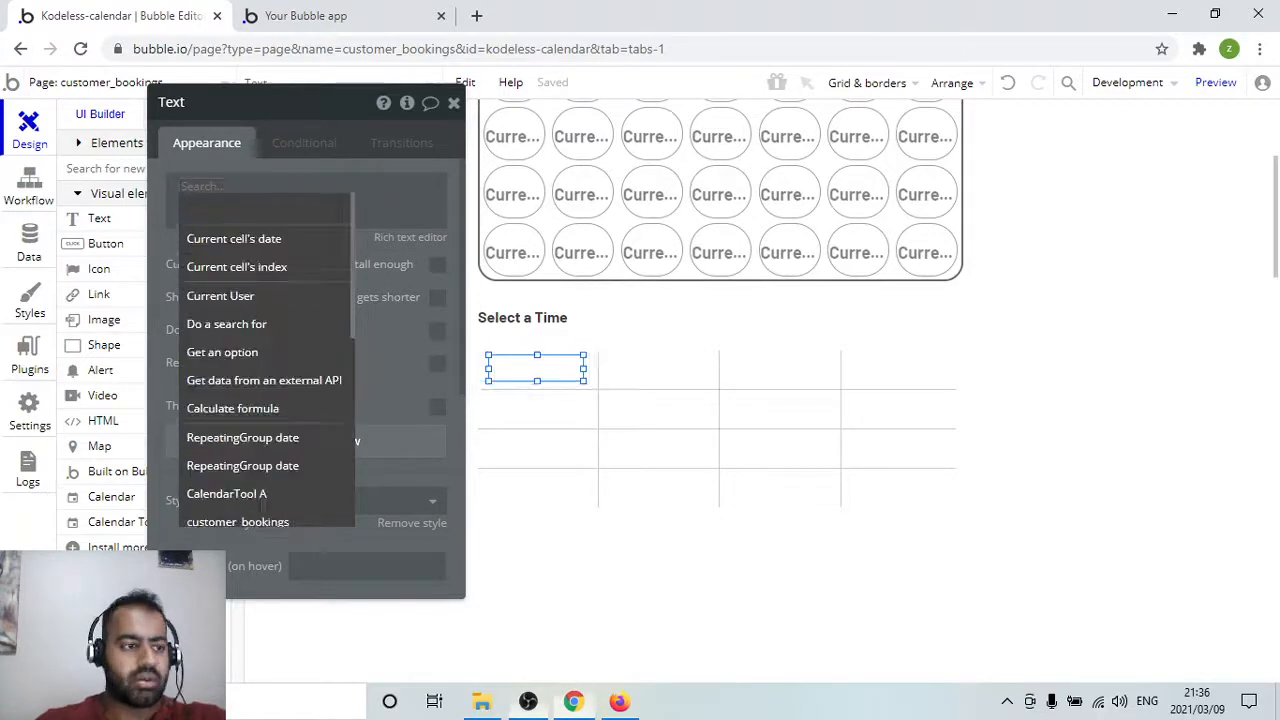
click(277, 242)
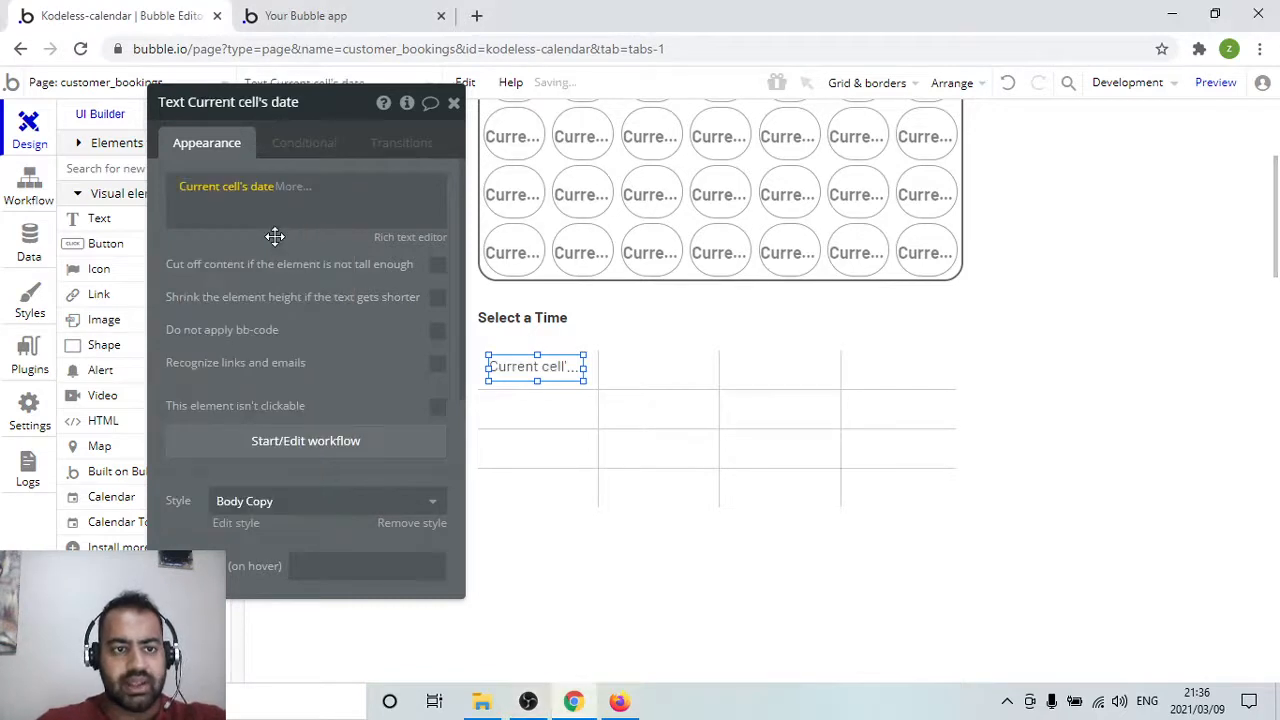
Format the cell's date as a time in the 9:36 pm format and enlarge the text element to about 110 by 33 px
click(289, 188)
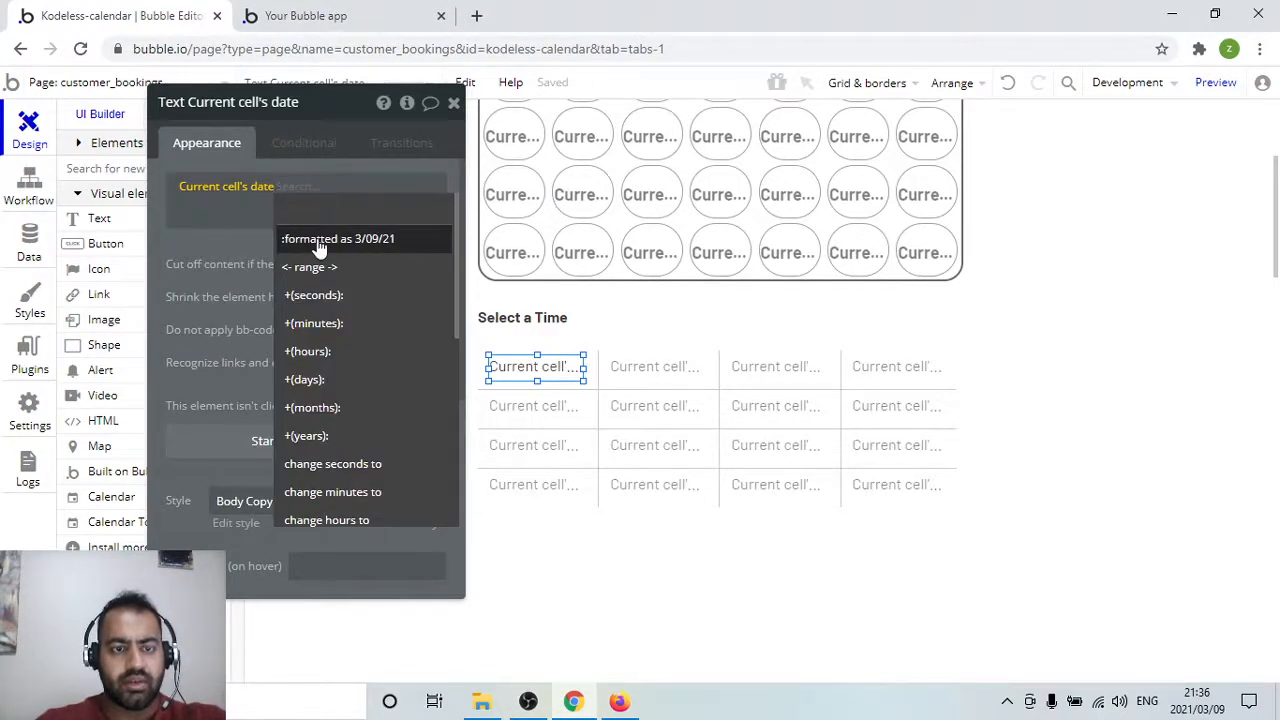
click(318, 242)
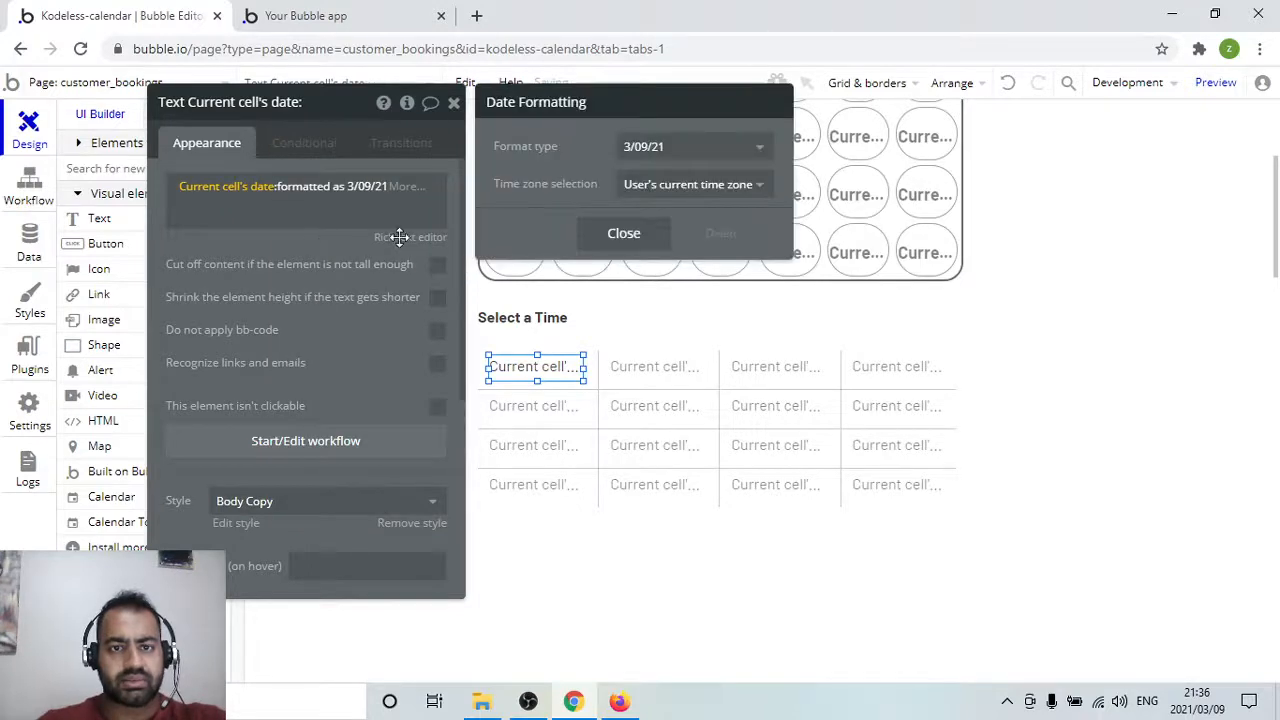
click(708, 147)
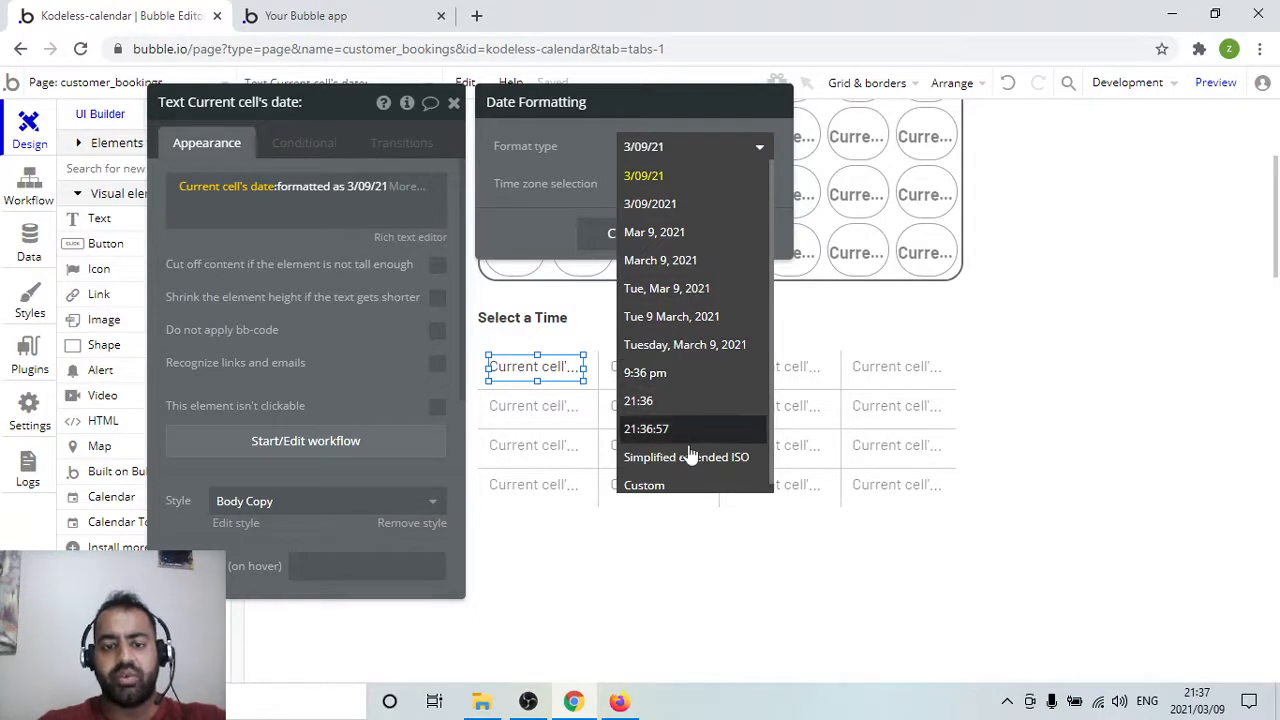
click(673, 376)
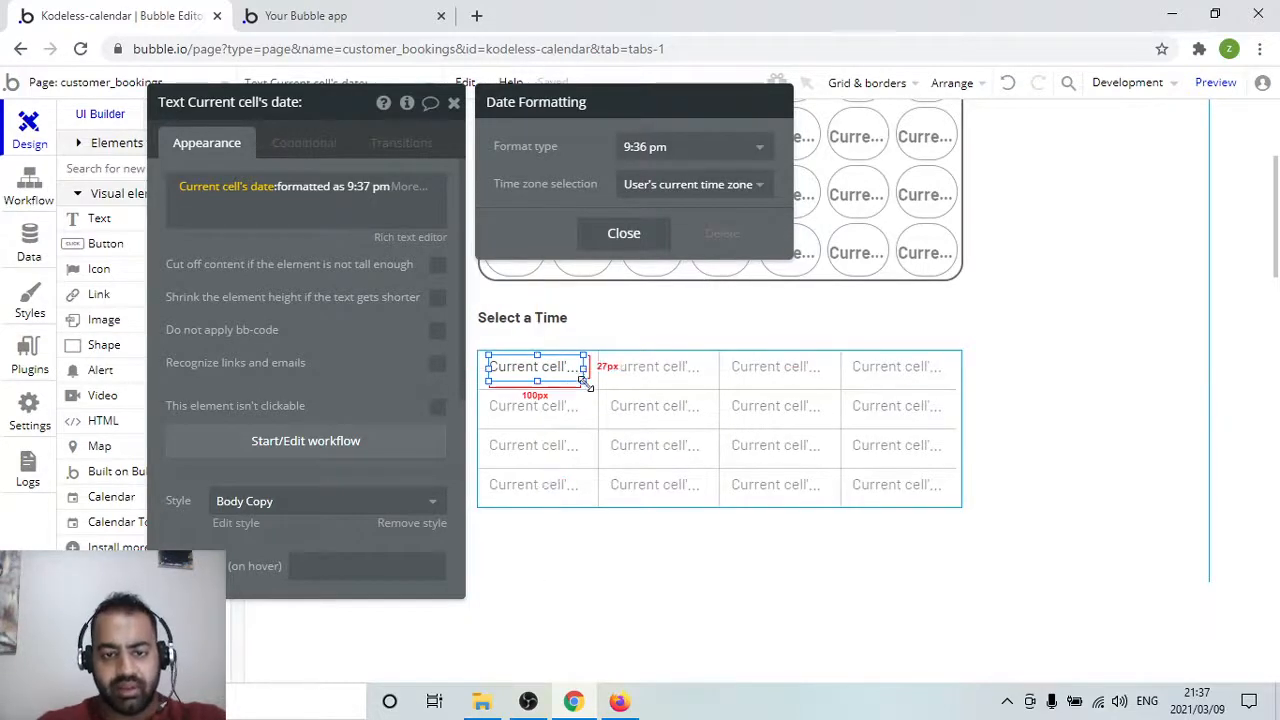
drag(590, 385, 596, 390)
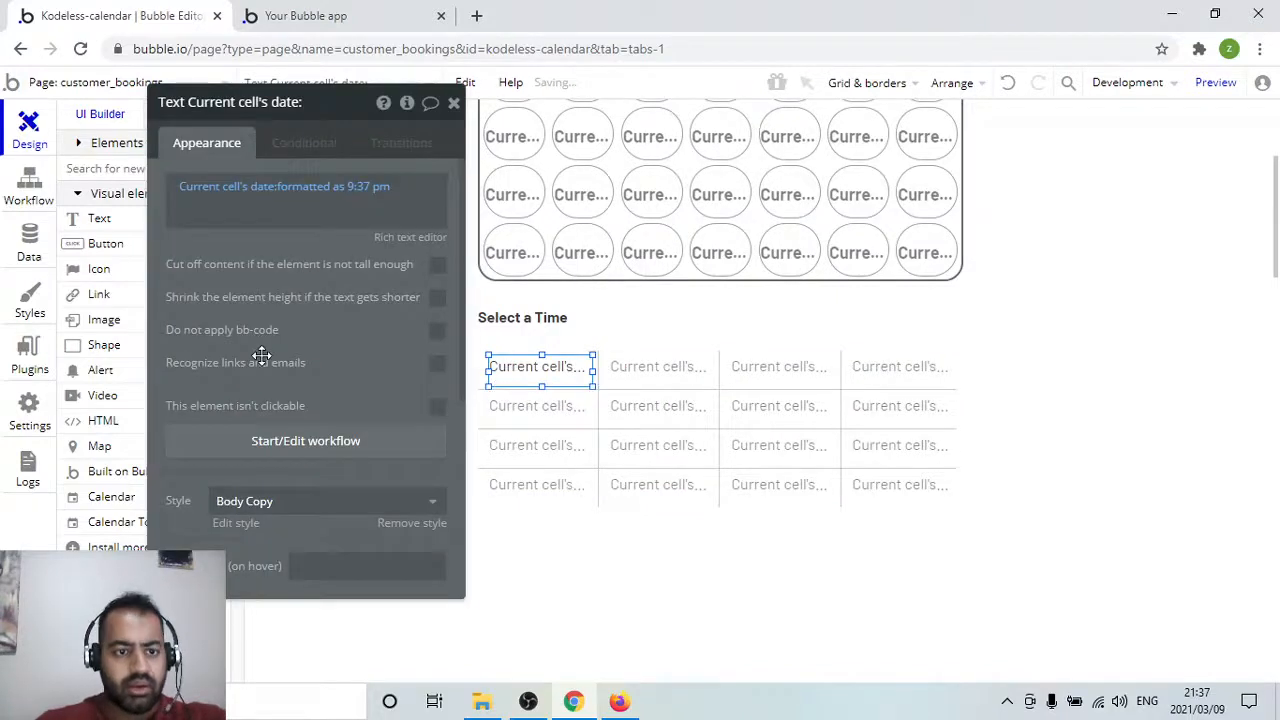
Remove the time text's Body Copy style, make it bold, and center it horizontally and vertically
scroll(263, 354, down, 4)
scroll(272, 402, up, 4)
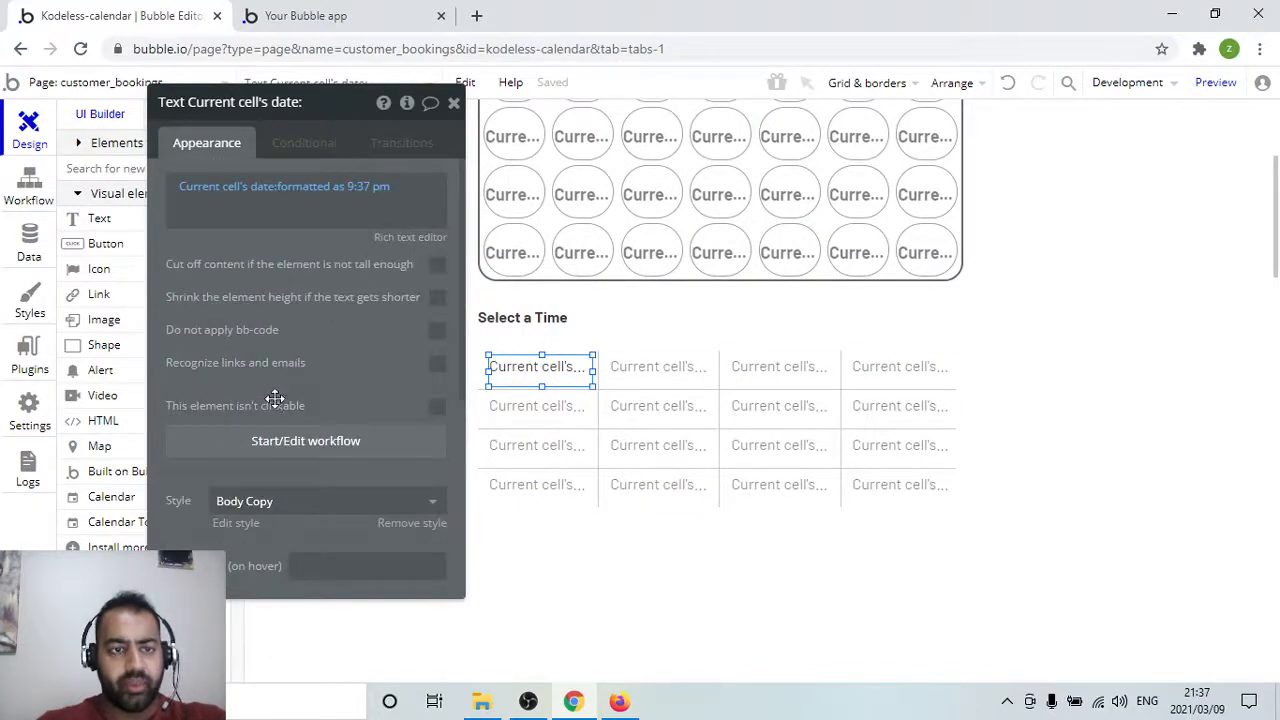
scroll(330, 420, down, 1)
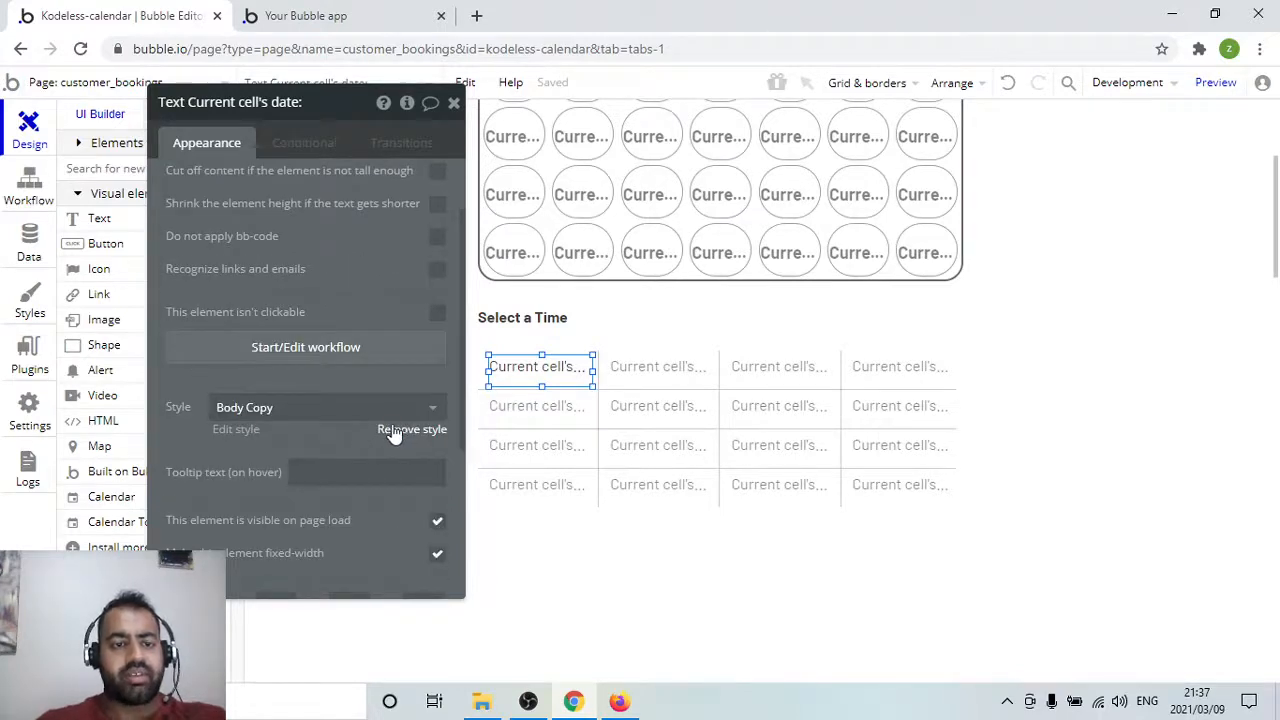
click(393, 430)
scroll(246, 400, down, 2)
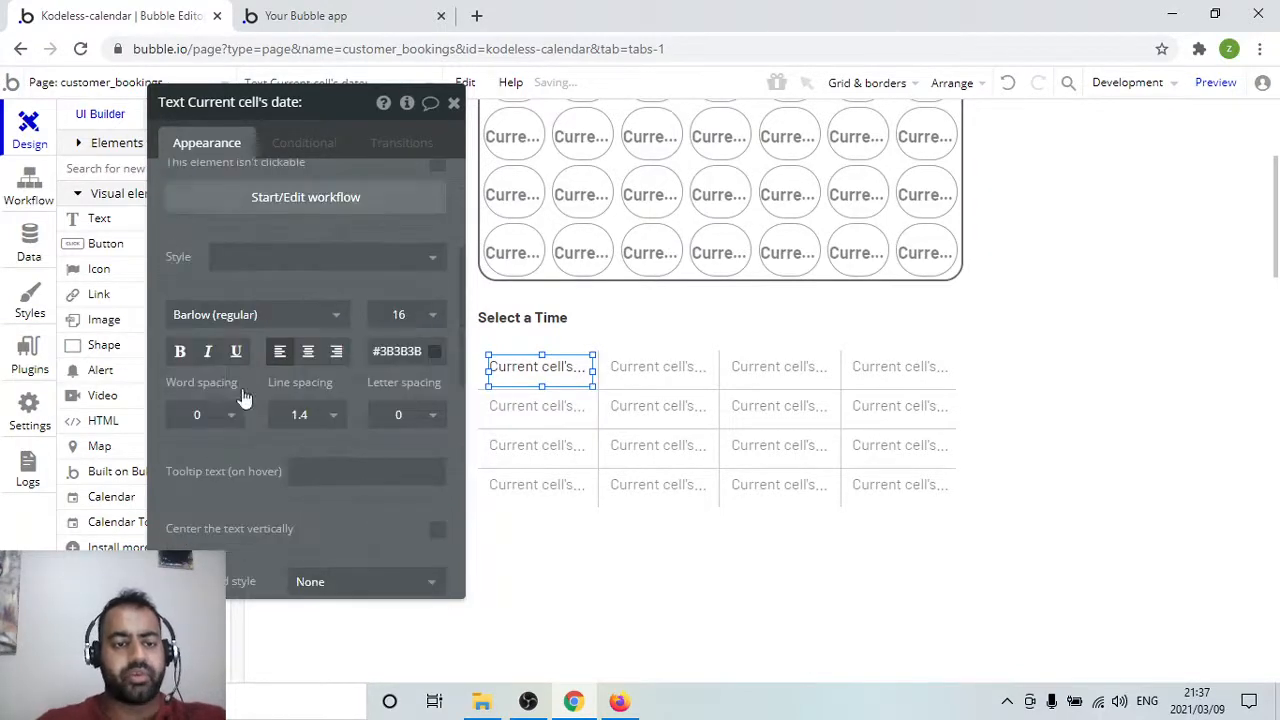
click(181, 352)
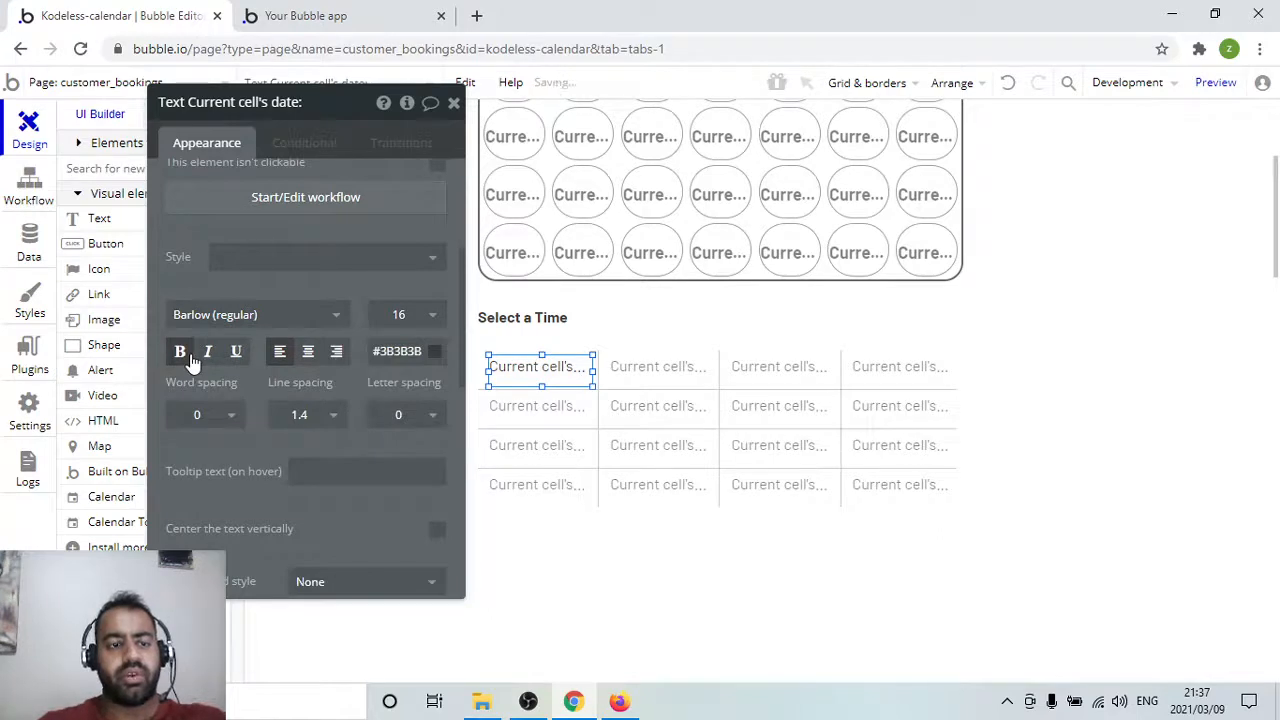
click(308, 352)
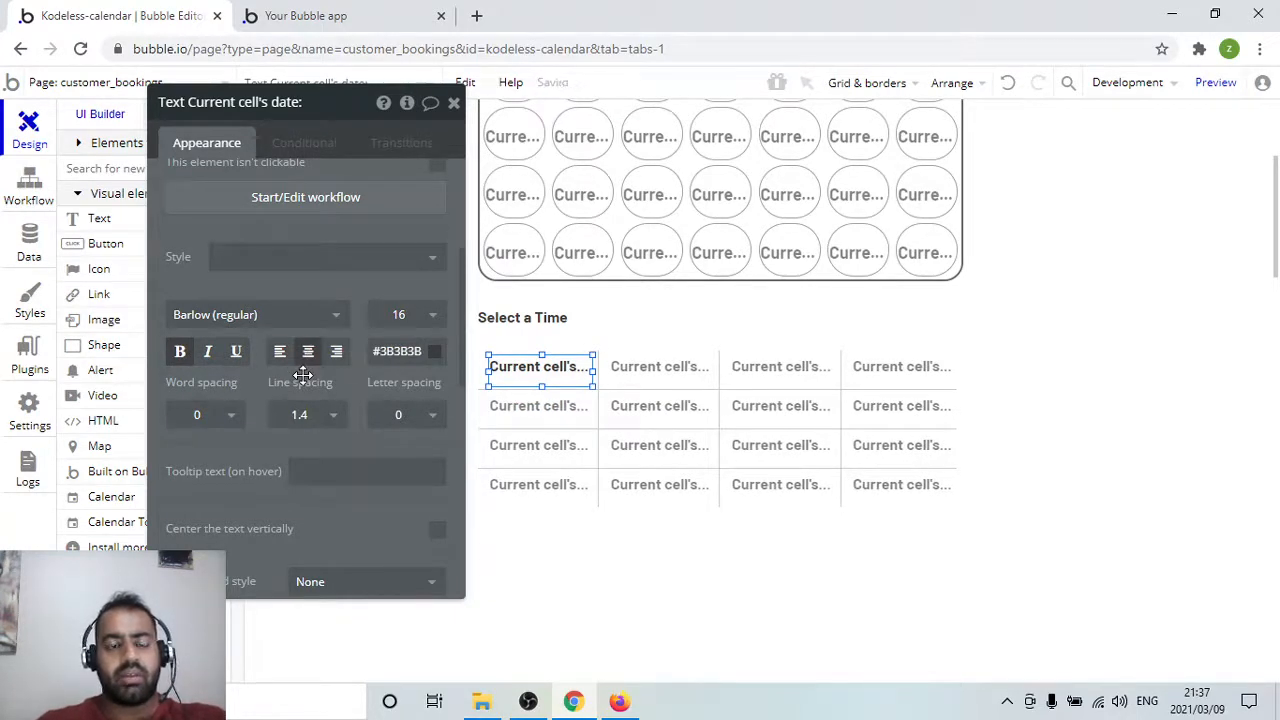
click(436, 531)
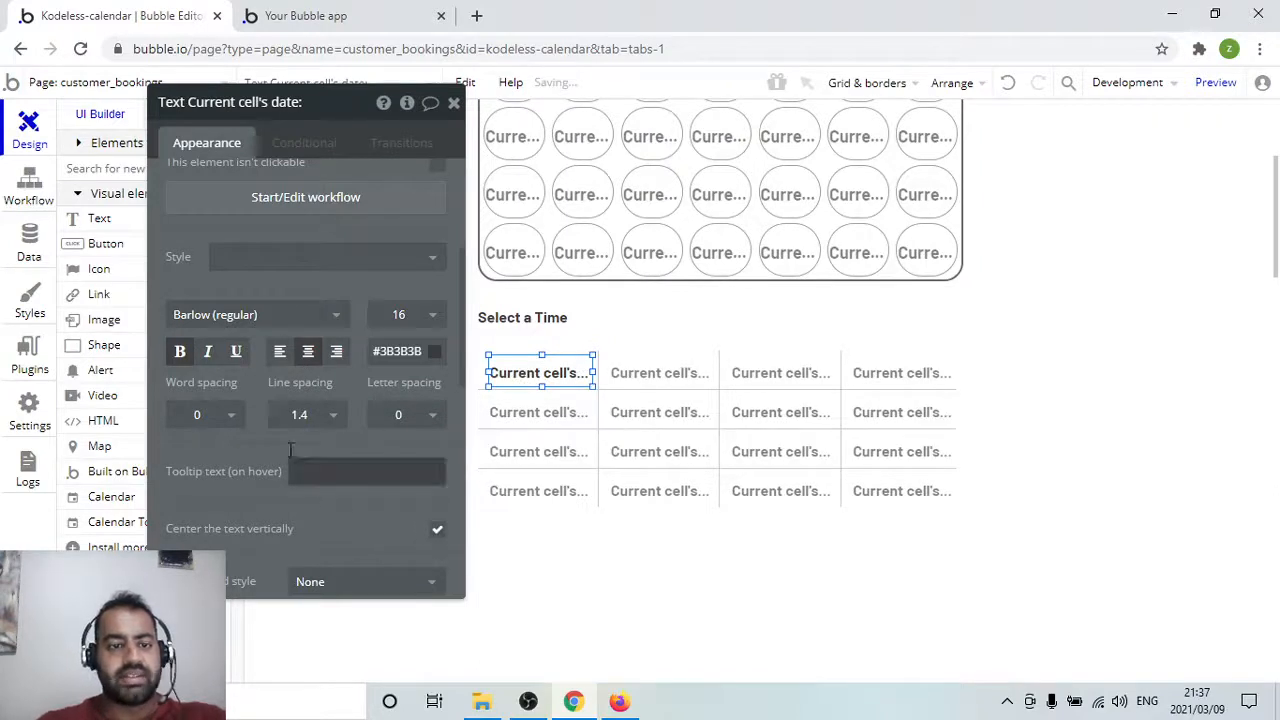
Give the time text a solid border on all sides with roundness 20 and width 1
scroll(266, 443, down, 3)
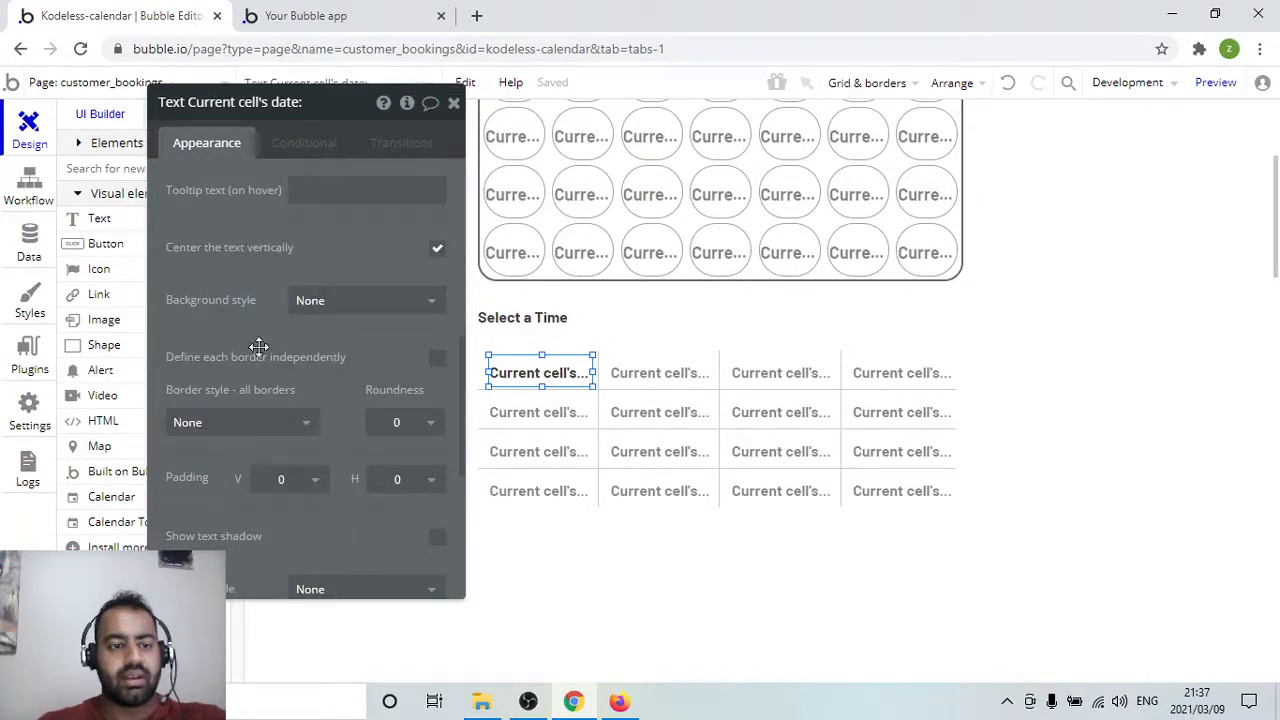
click(290, 430)
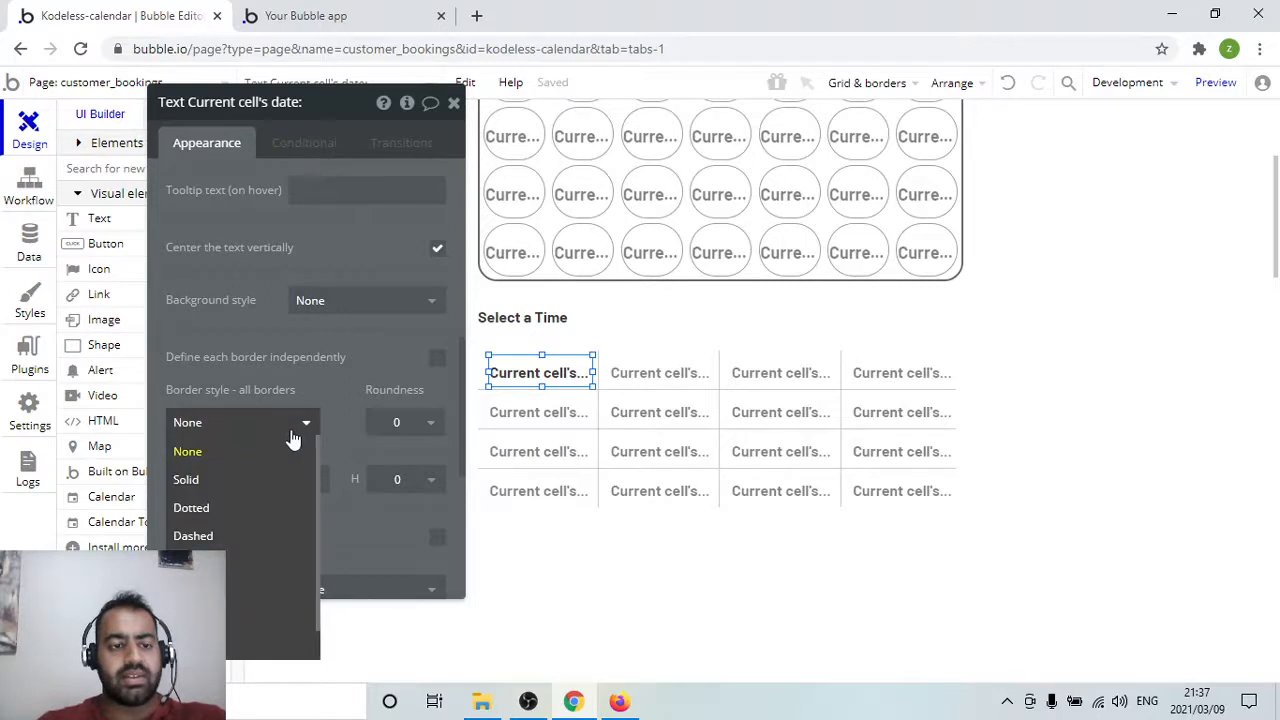
click(271, 488)
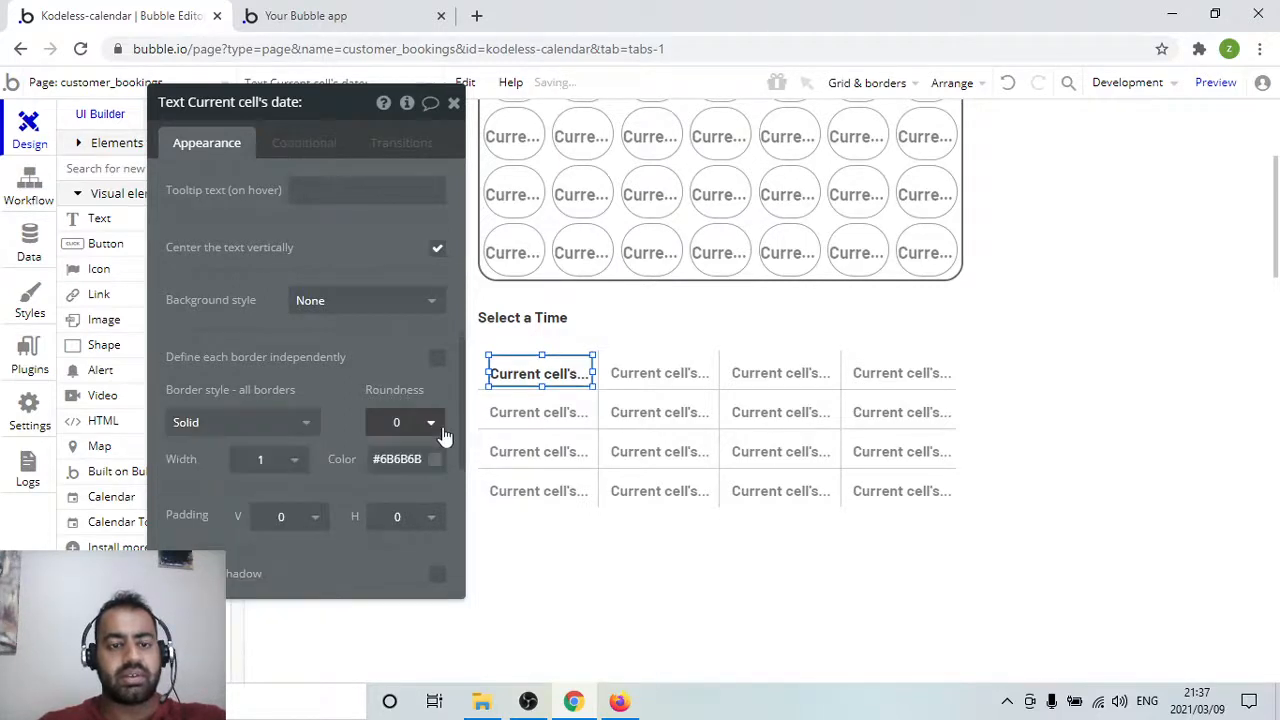
click(440, 430)
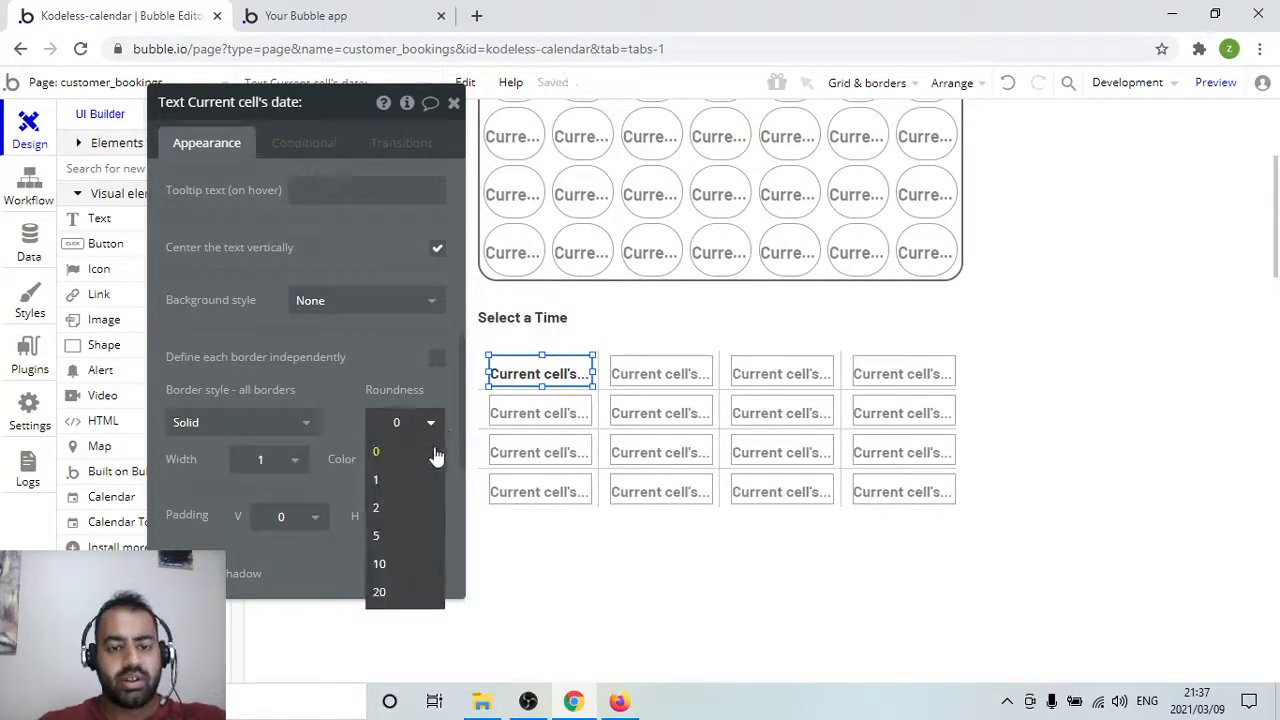
click(418, 584)
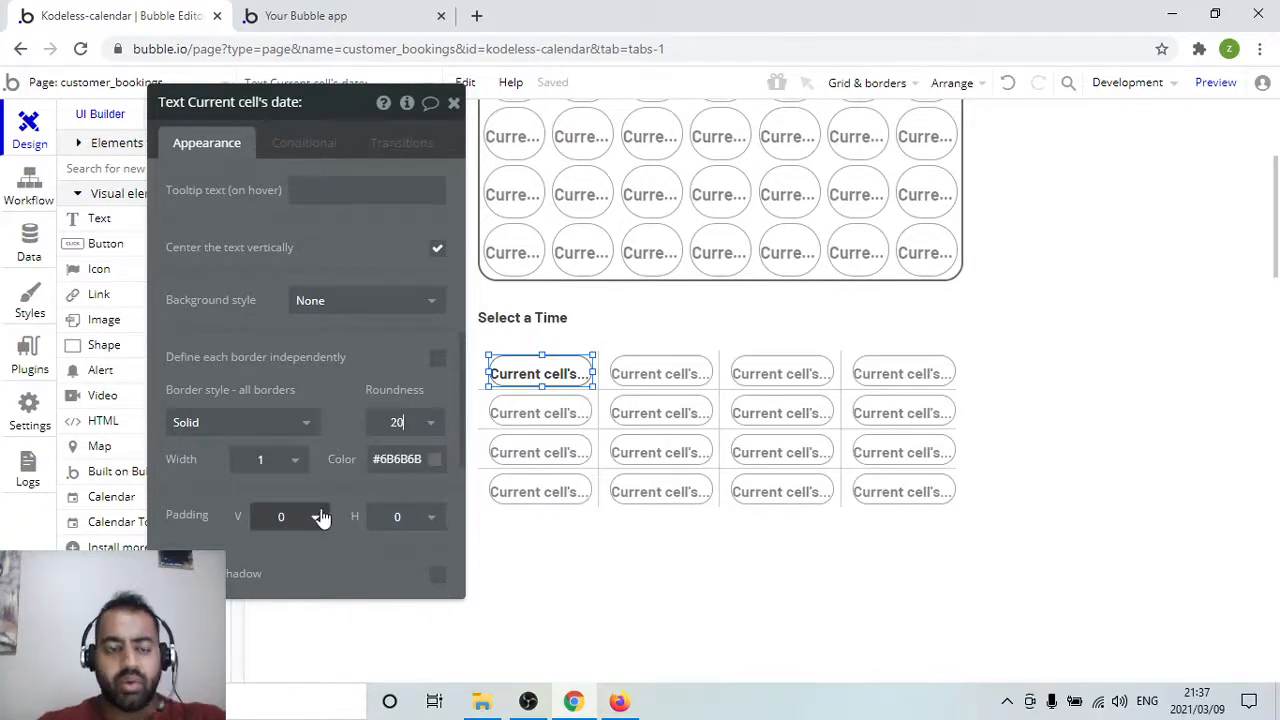
scroll(322, 375, down, 1)
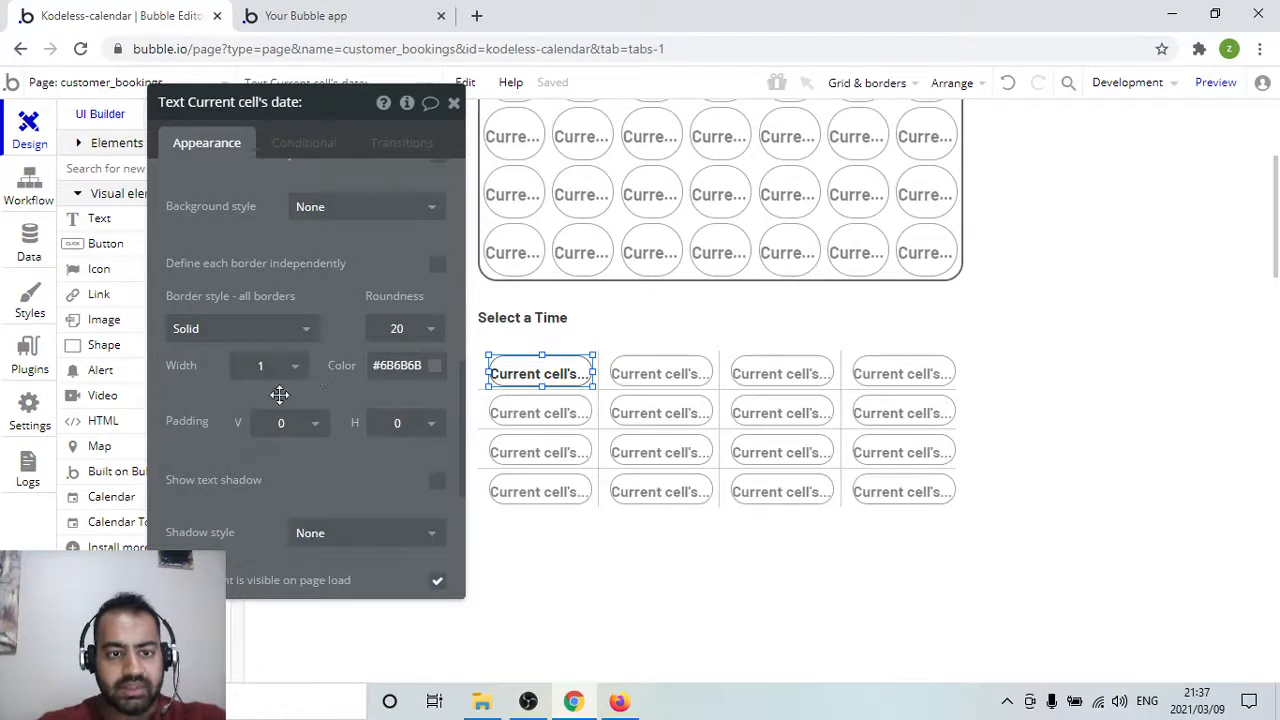
click(294, 372)
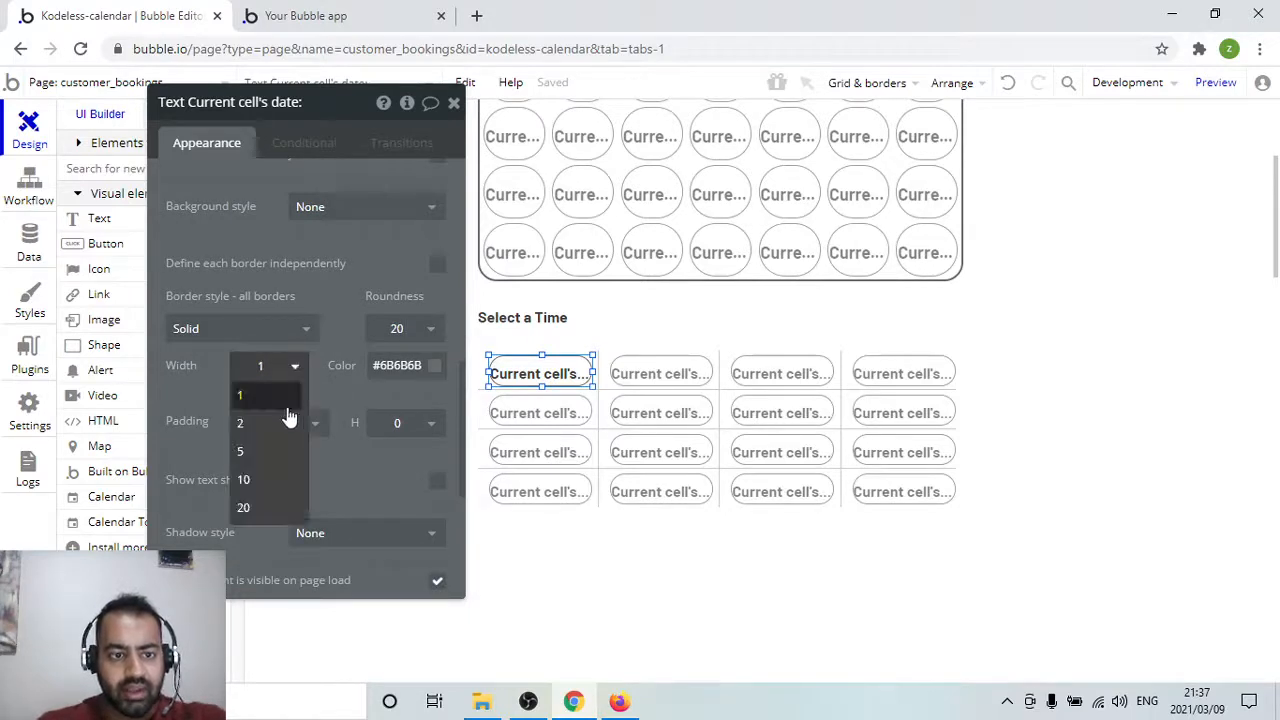
click(286, 404)
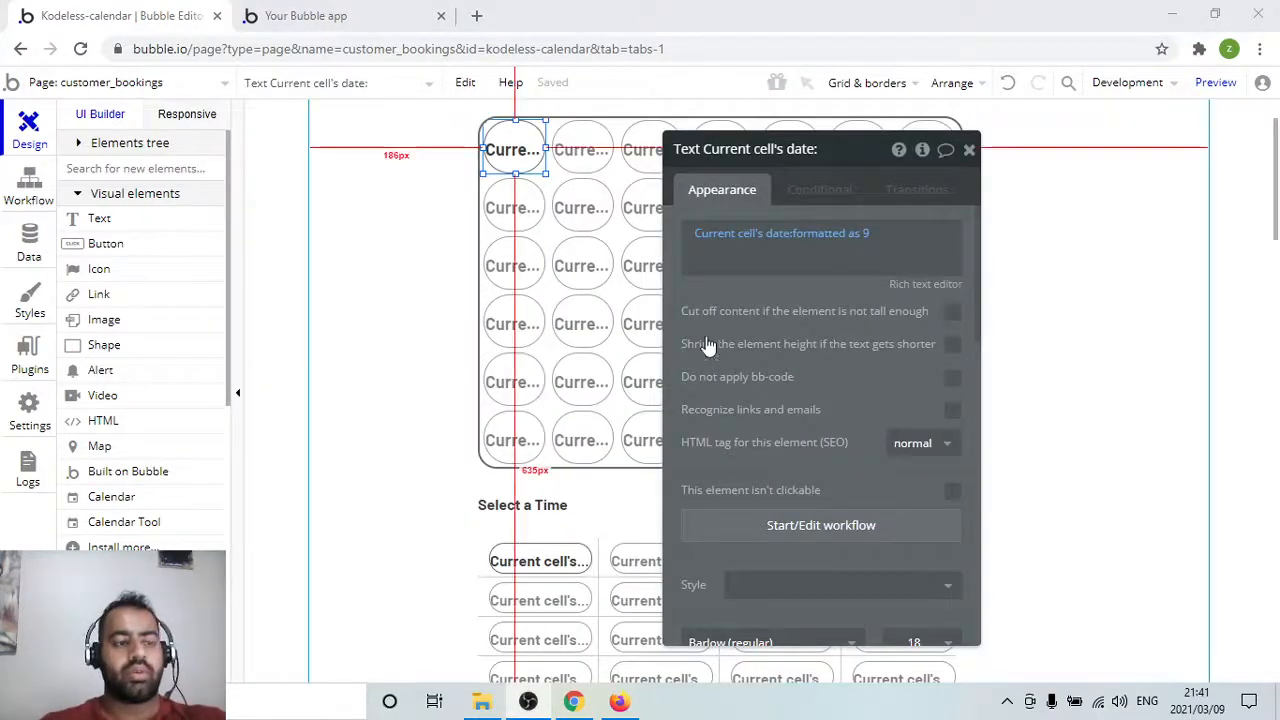
Review the properties of the time text and of the times repeating group, then close the property editor
scroll(494, 488, down, 2)
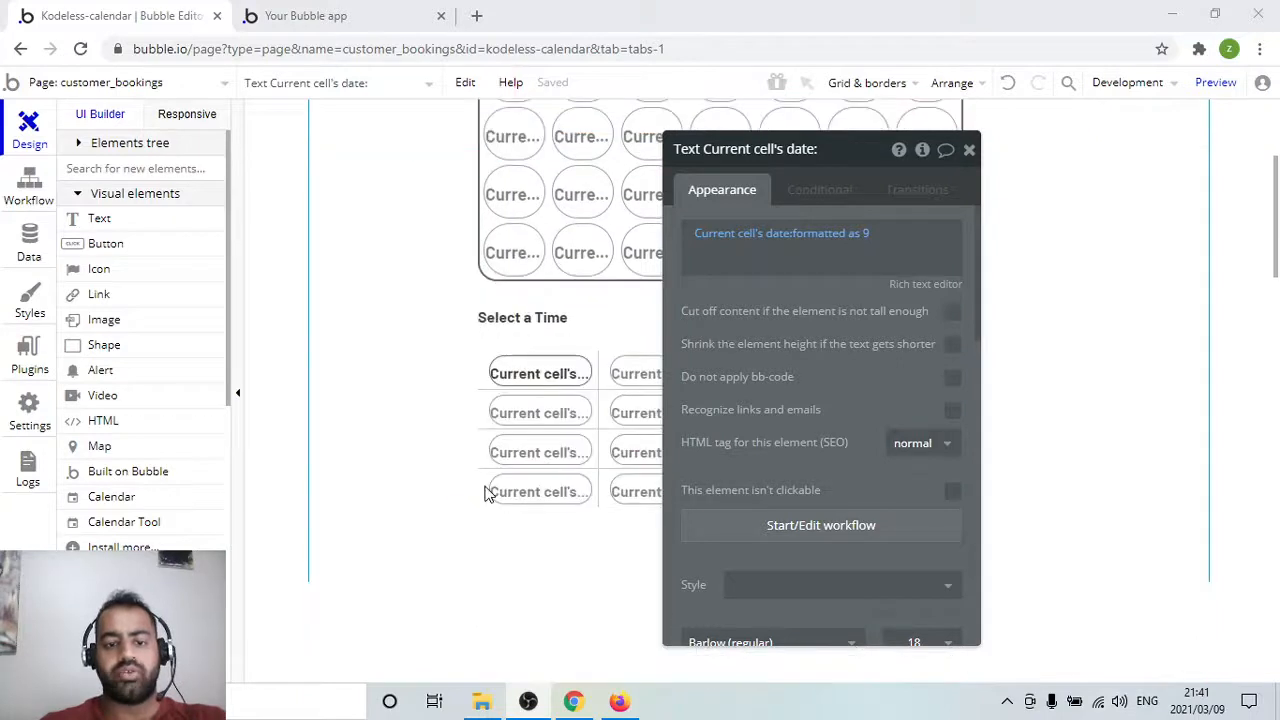
click(536, 372)
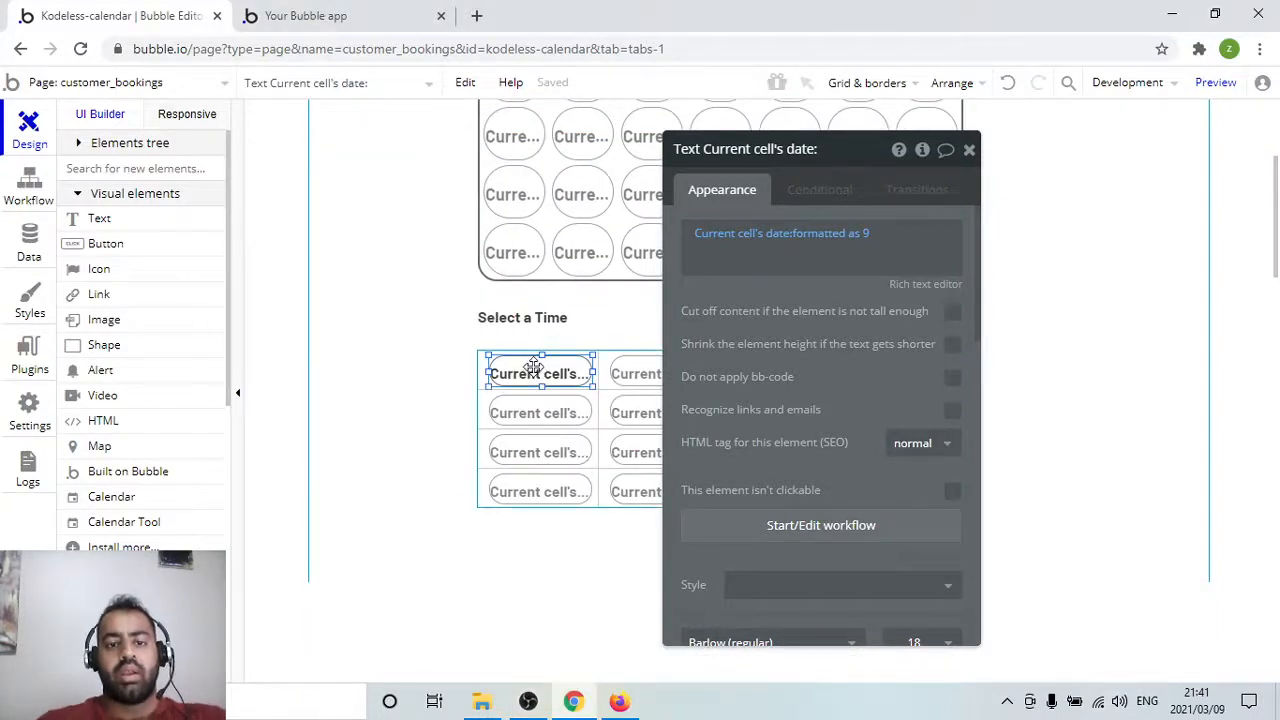
drag(536, 372, 566, 368)
drag(740, 162, 291, 143)
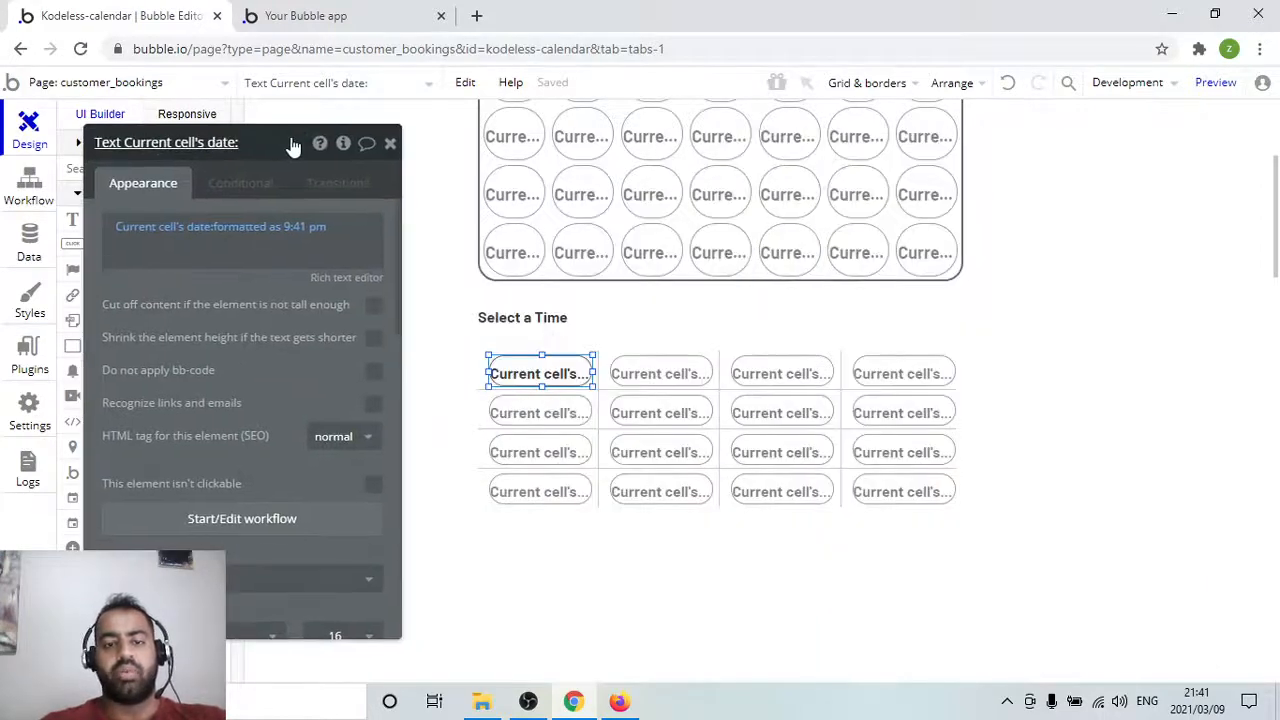
scroll(660, 378, up, 2)
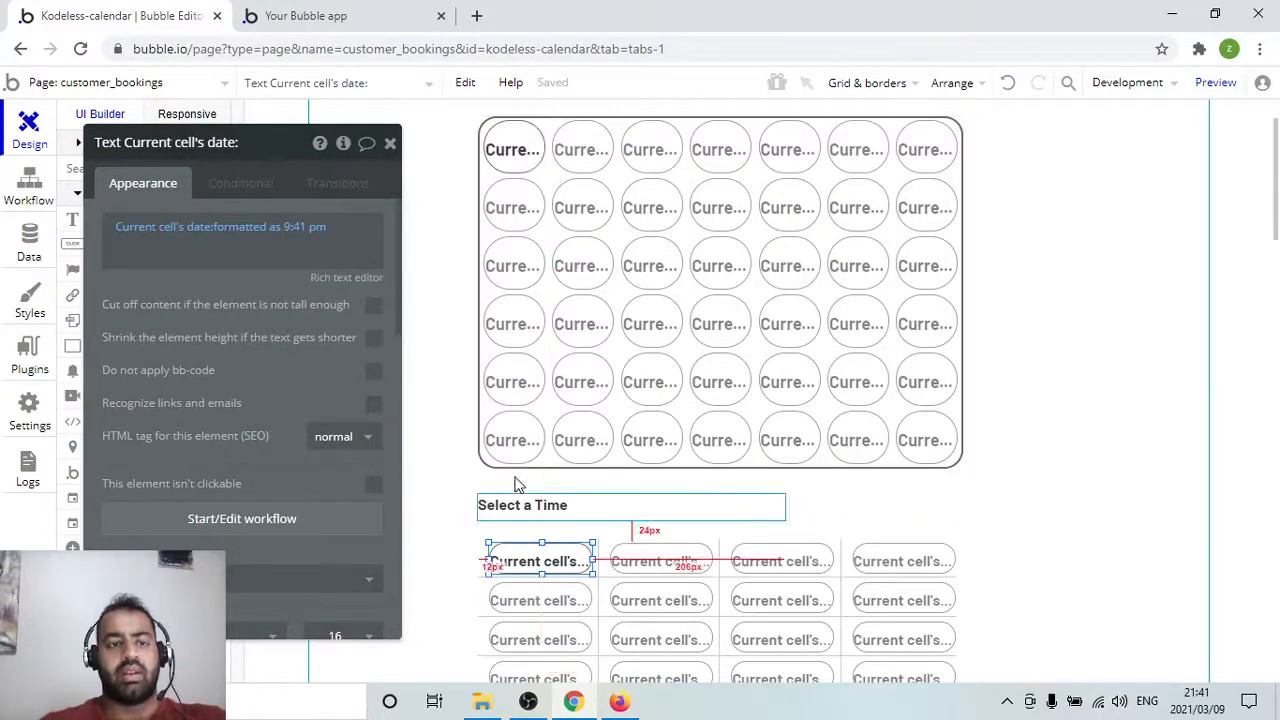
scroll(618, 492, down, 1)
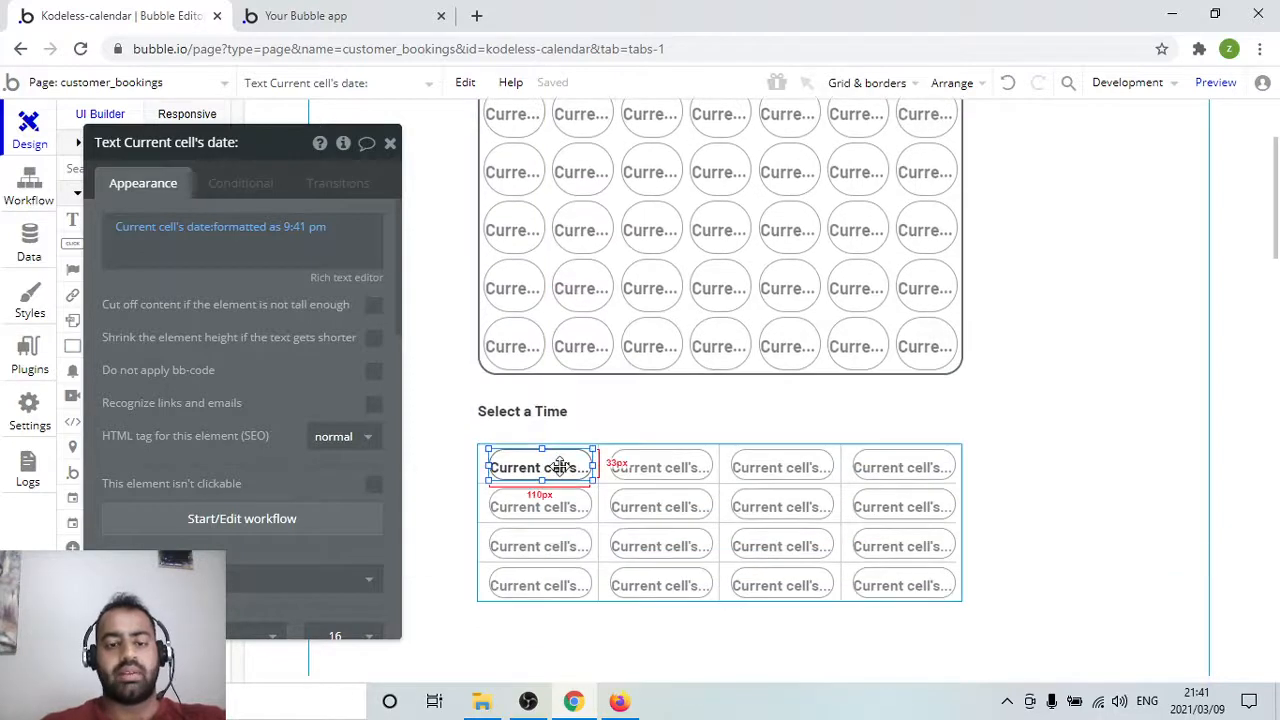
click(480, 450)
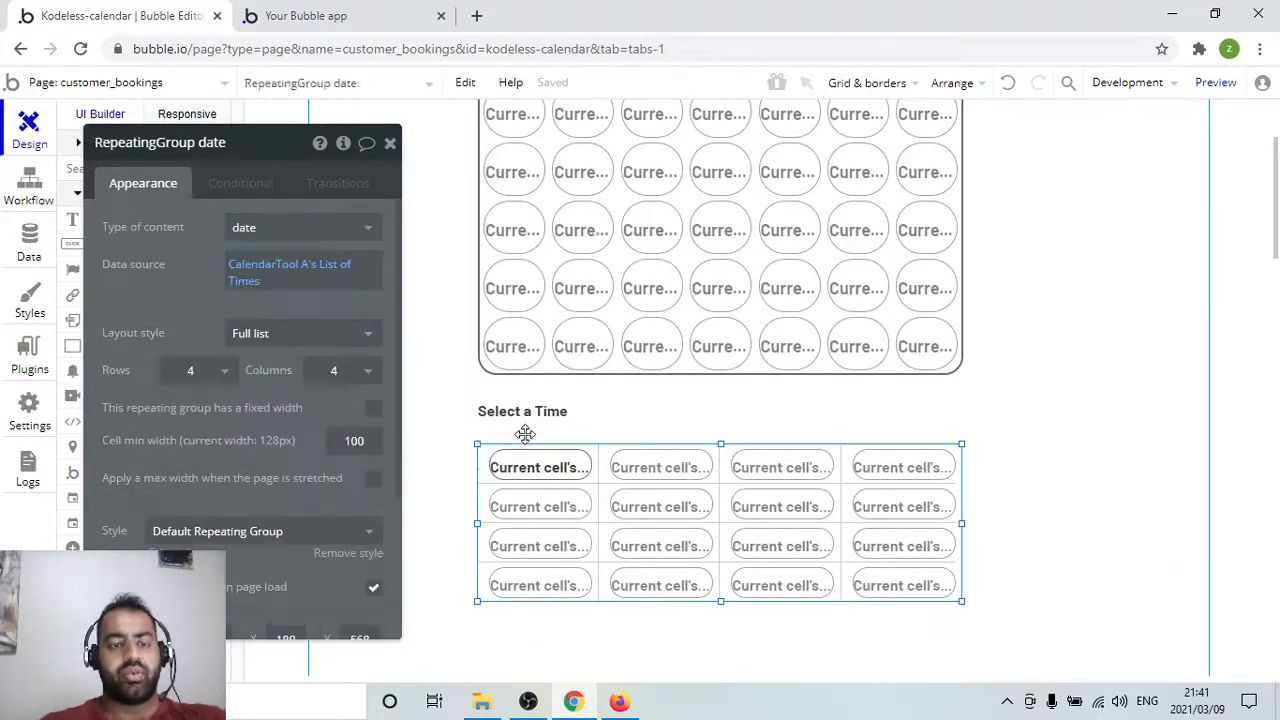
scroll(540, 460, up, 1)
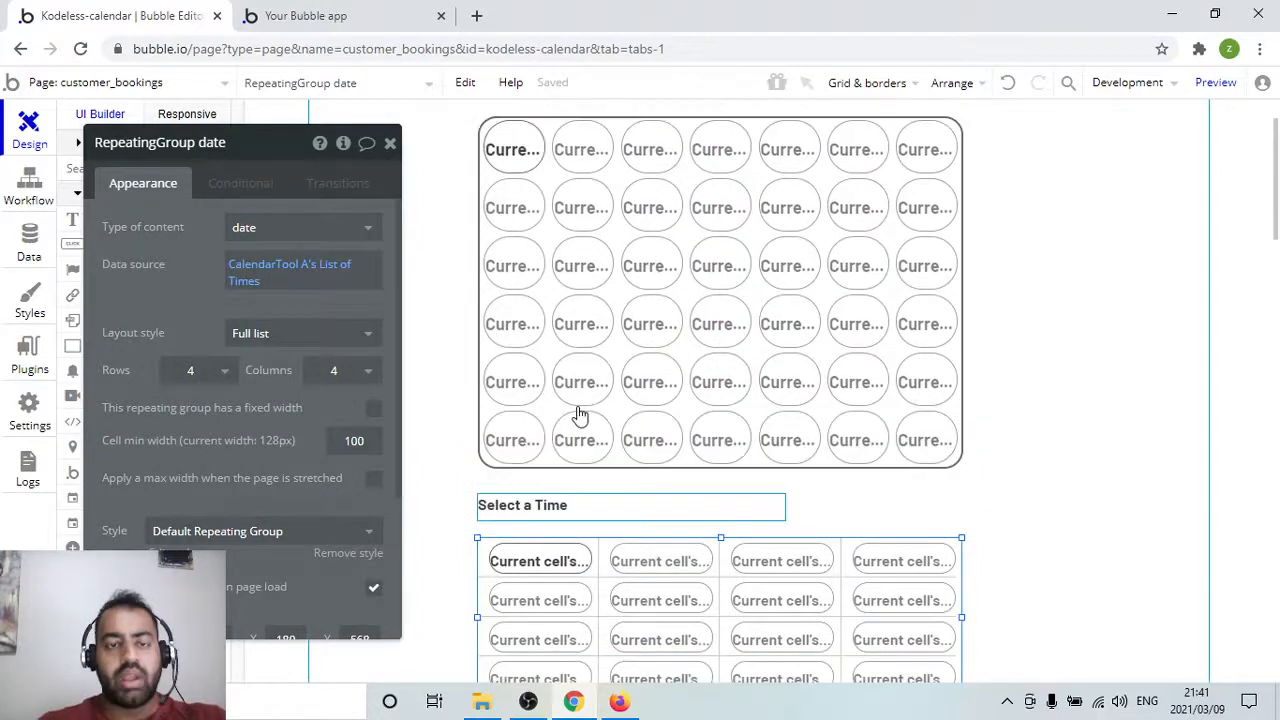
click(390, 143)
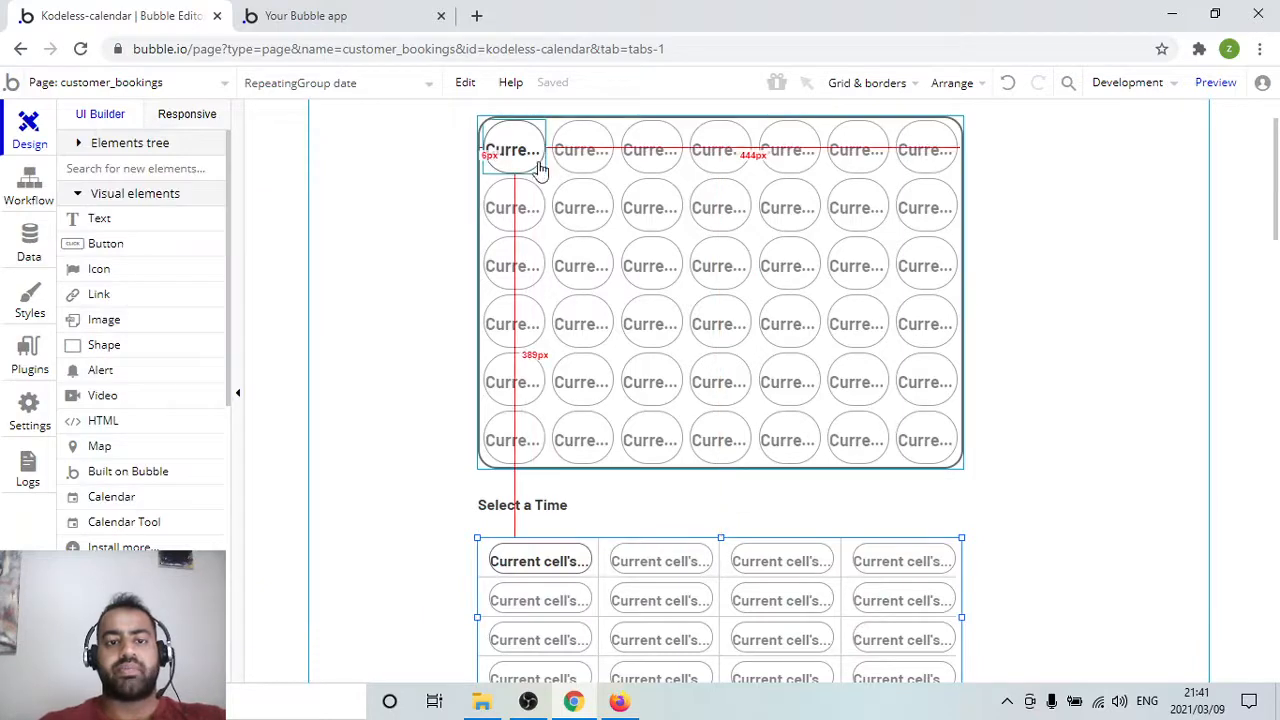
Check the calendar in the open app preview and return to the times repeating group in the Bubble editor
click(336, 10)
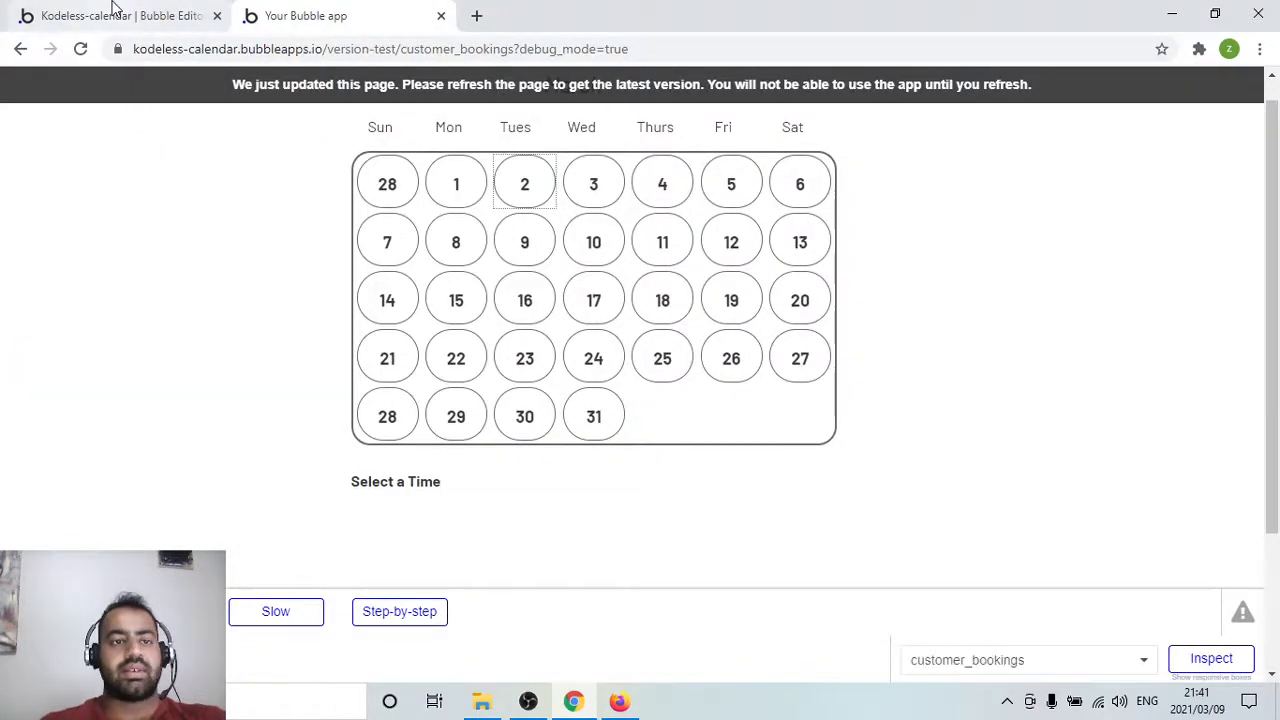
click(115, 10)
scroll(780, 460, down, 4)
scroll(569, 429, up, 2)
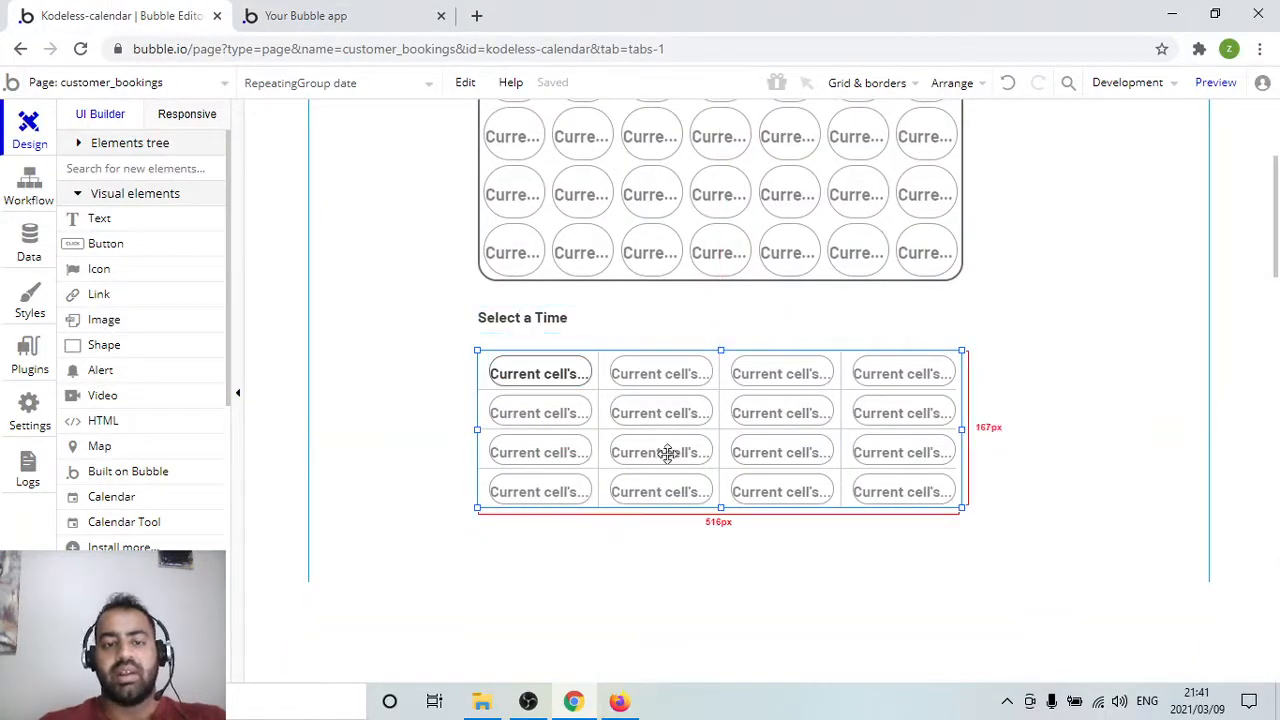
Create a click workflow for the date text in the calendar's repeating group
scroll(551, 163, up, 3)
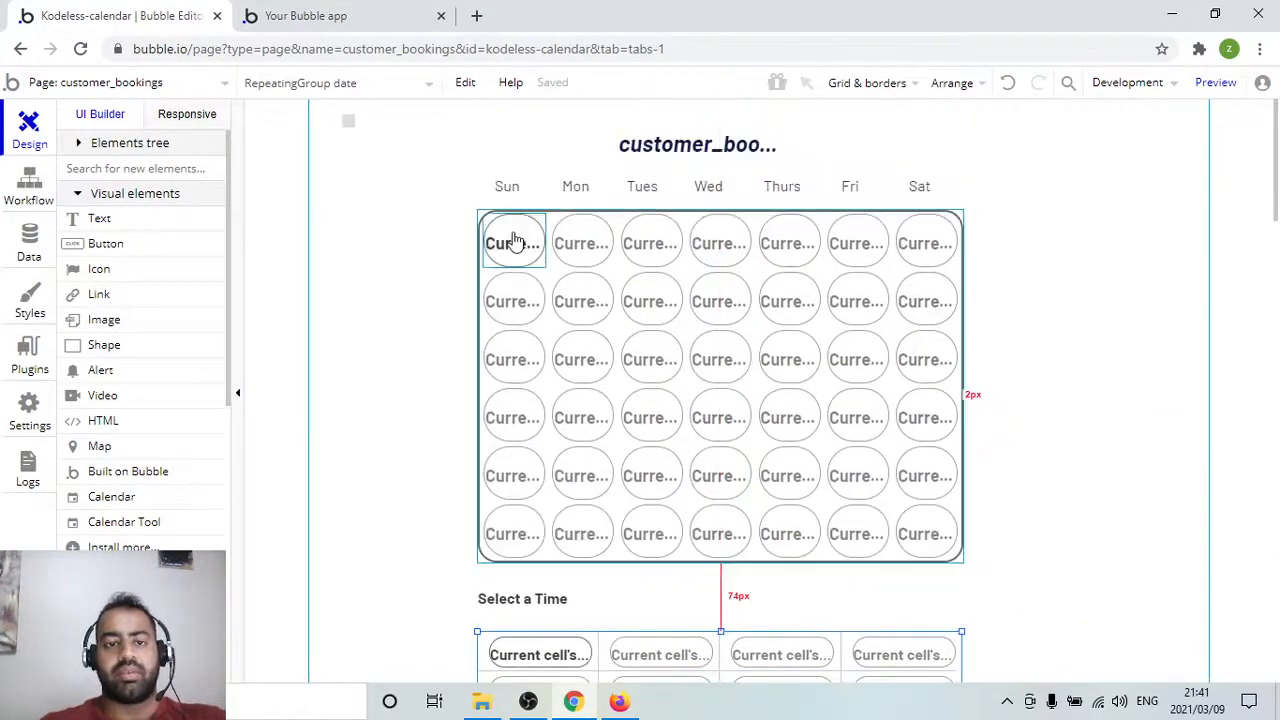
click(513, 241)
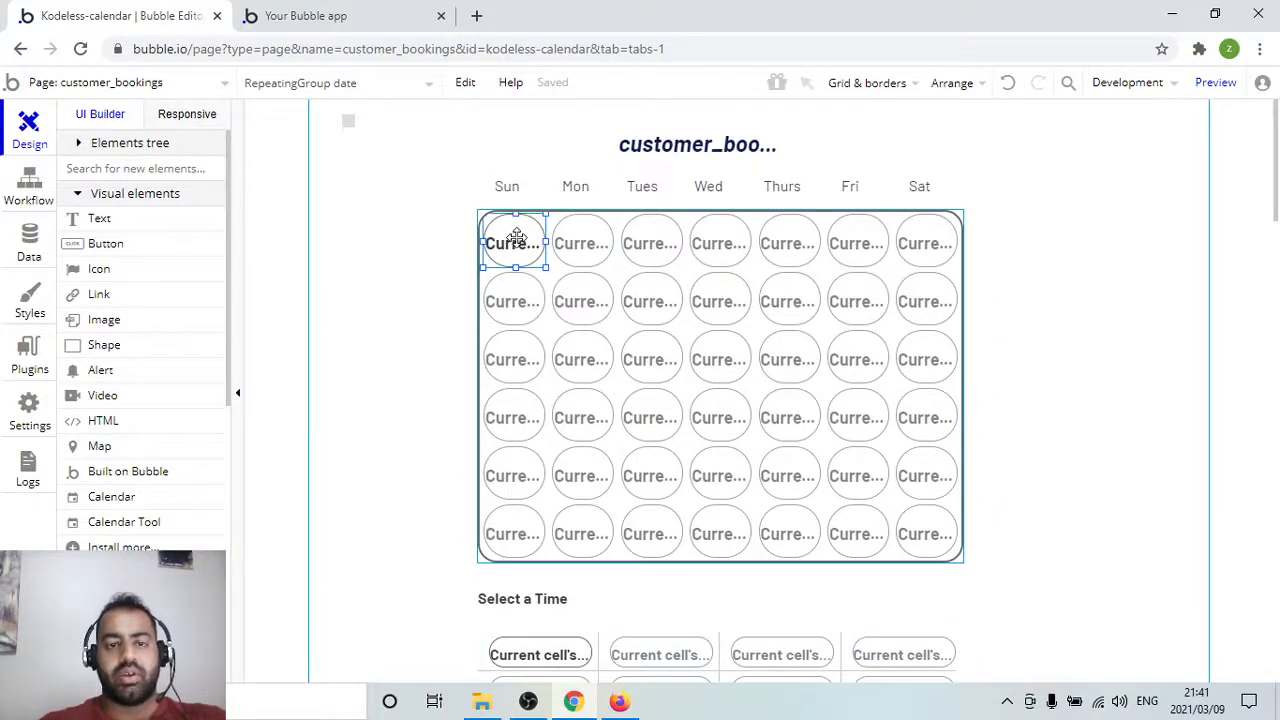
double_click(516, 237)
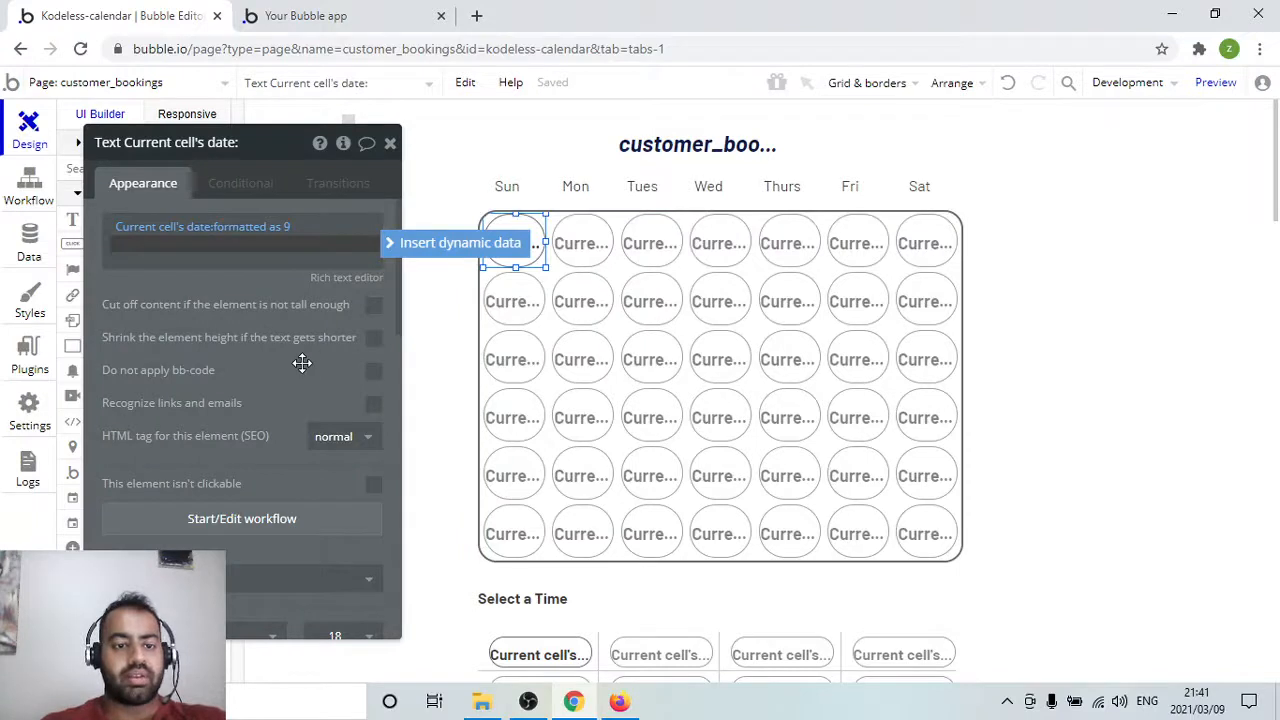
scroll(302, 362, down, 2)
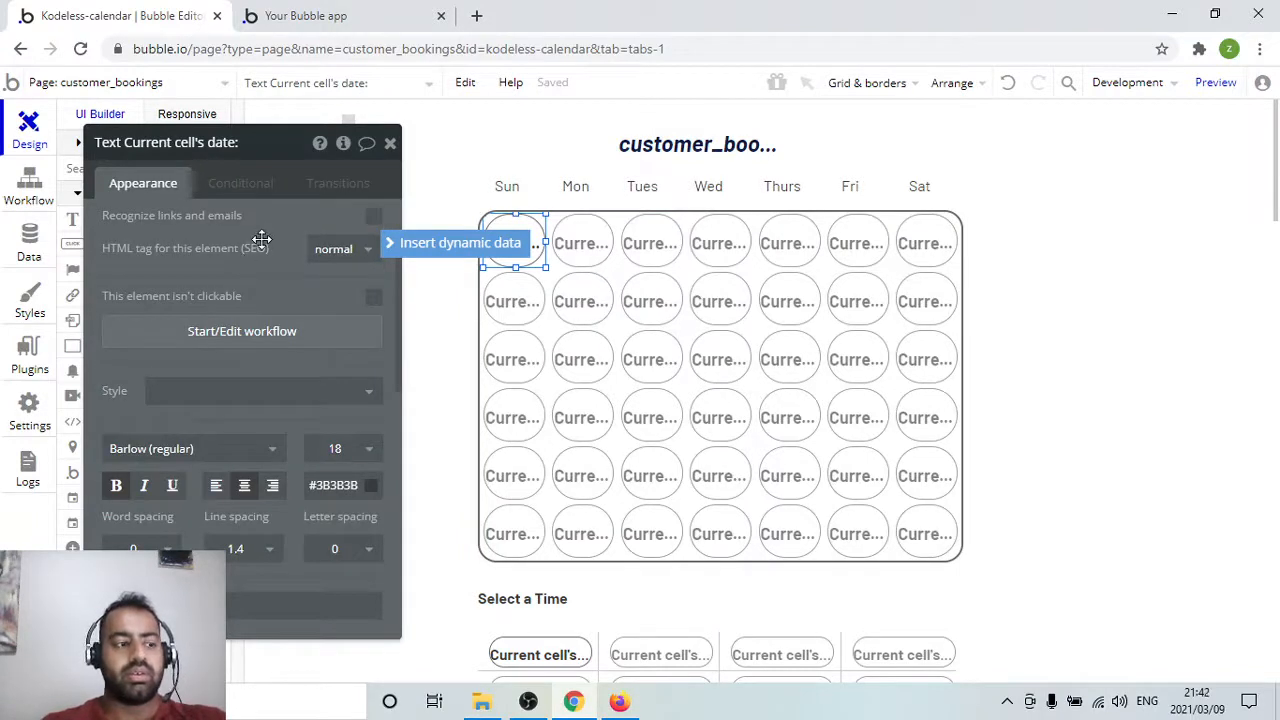
click(265, 336)
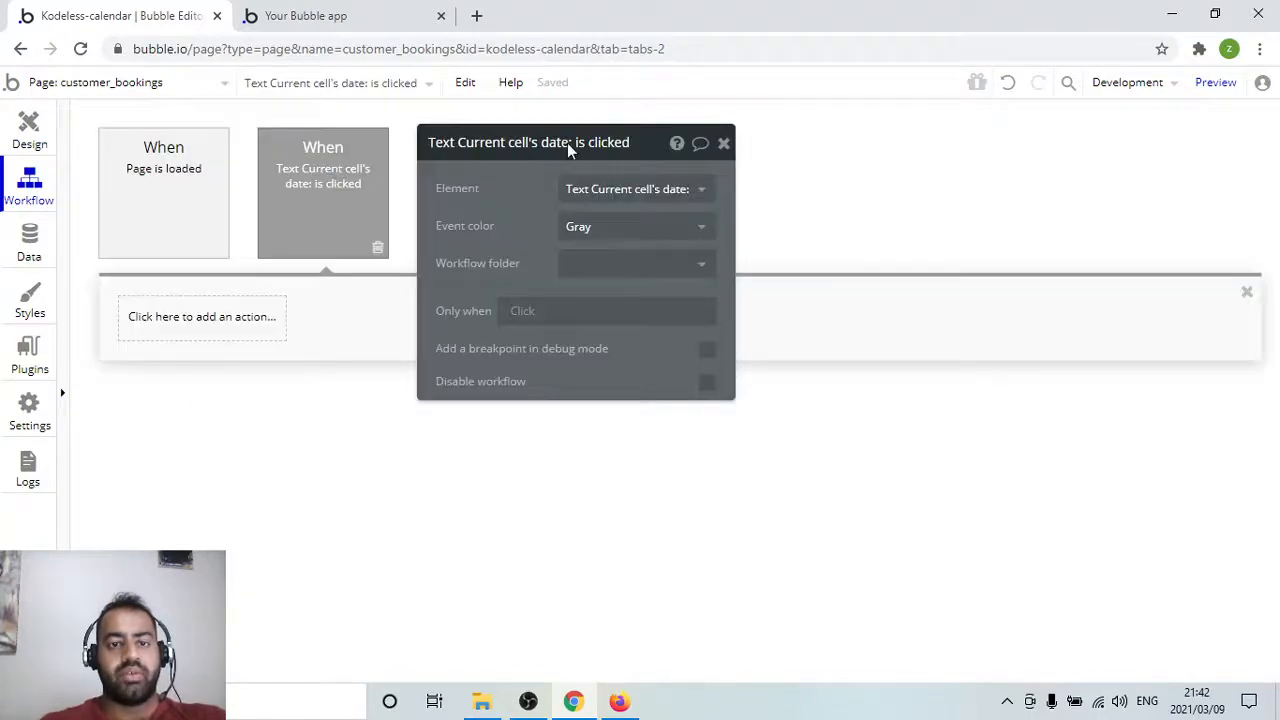
drag(591, 146, 896, 147)
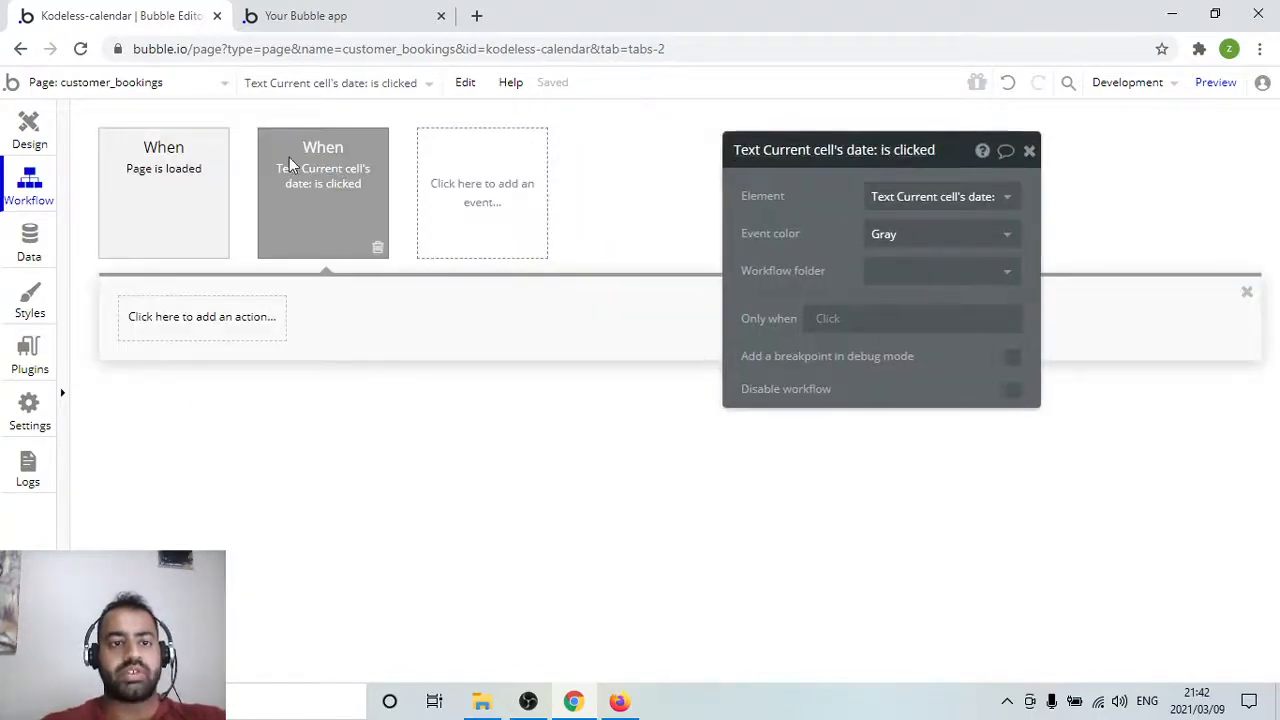
mouse_move(301, 180)
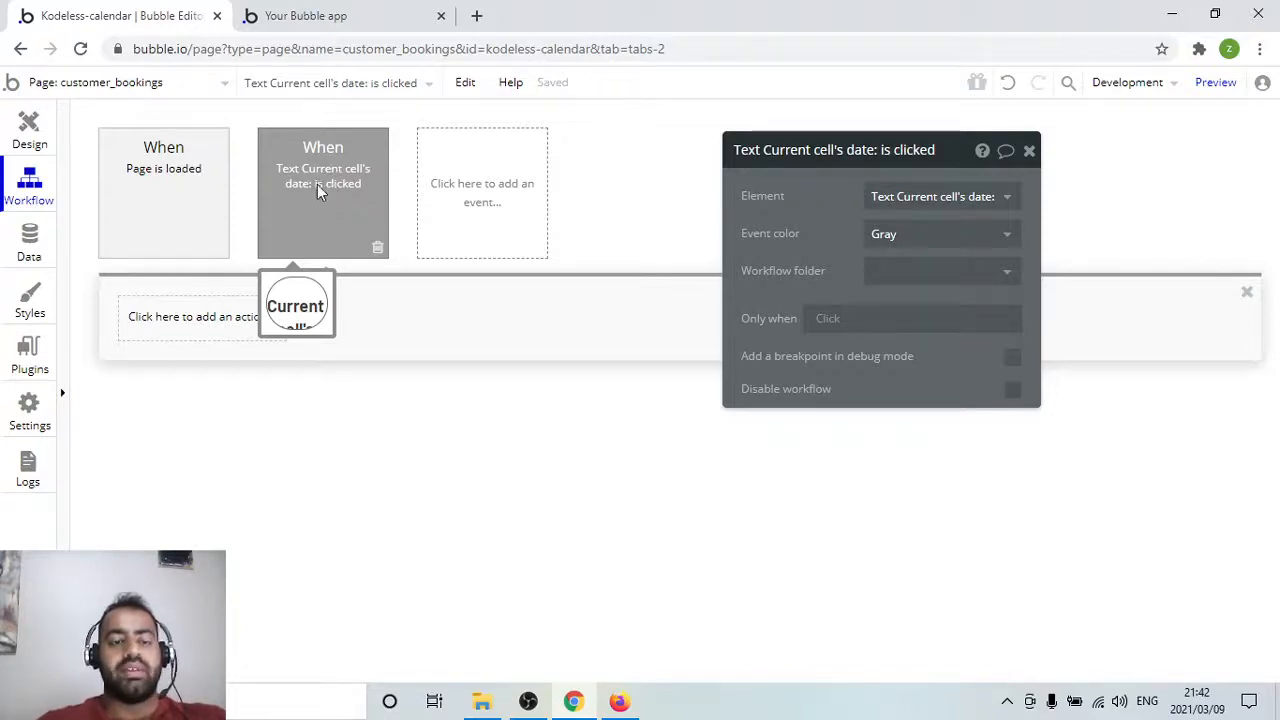
Add a Set state action that sets customer_bookings' time state to Current cell's date, and return to the page design
click(180, 330)
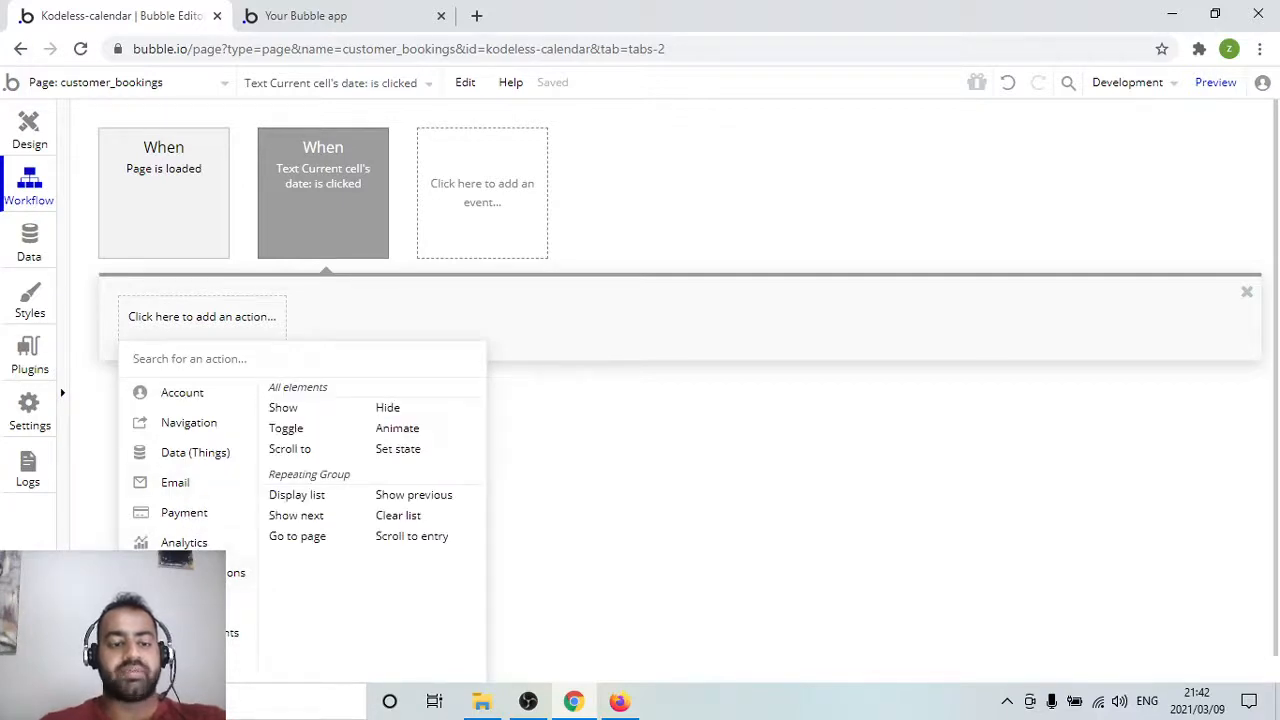
click(400, 450)
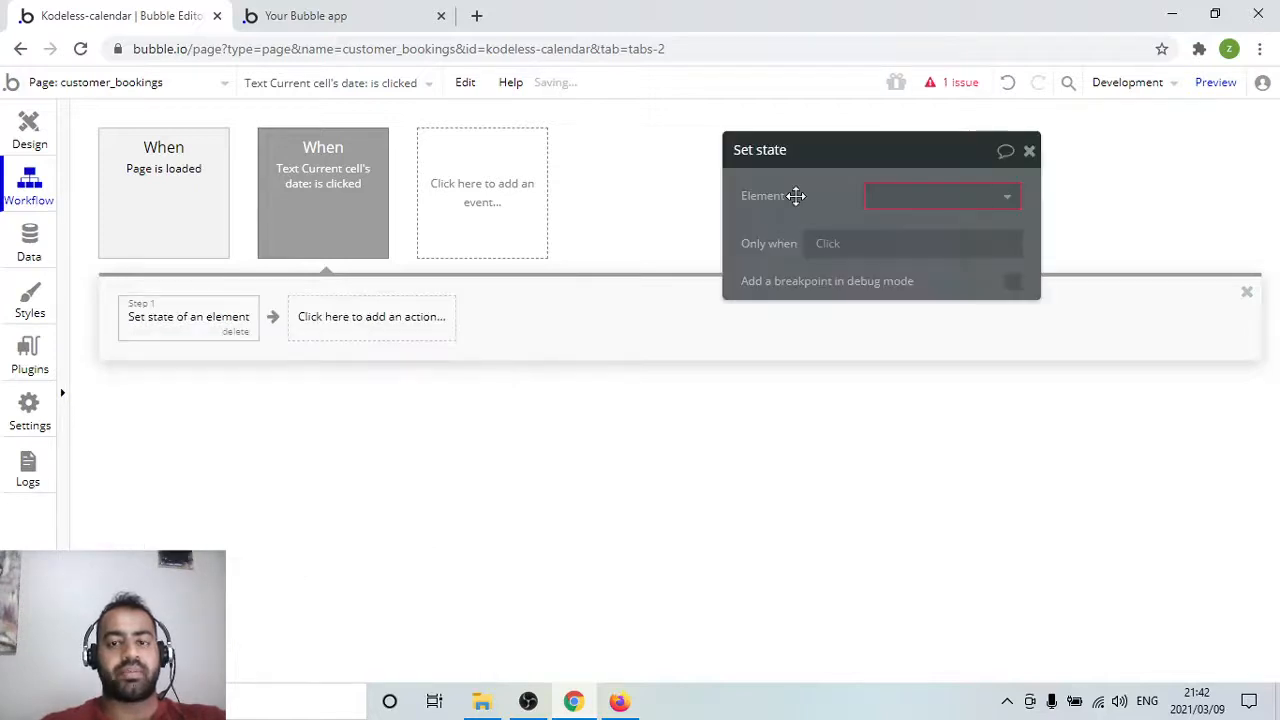
click(920, 196)
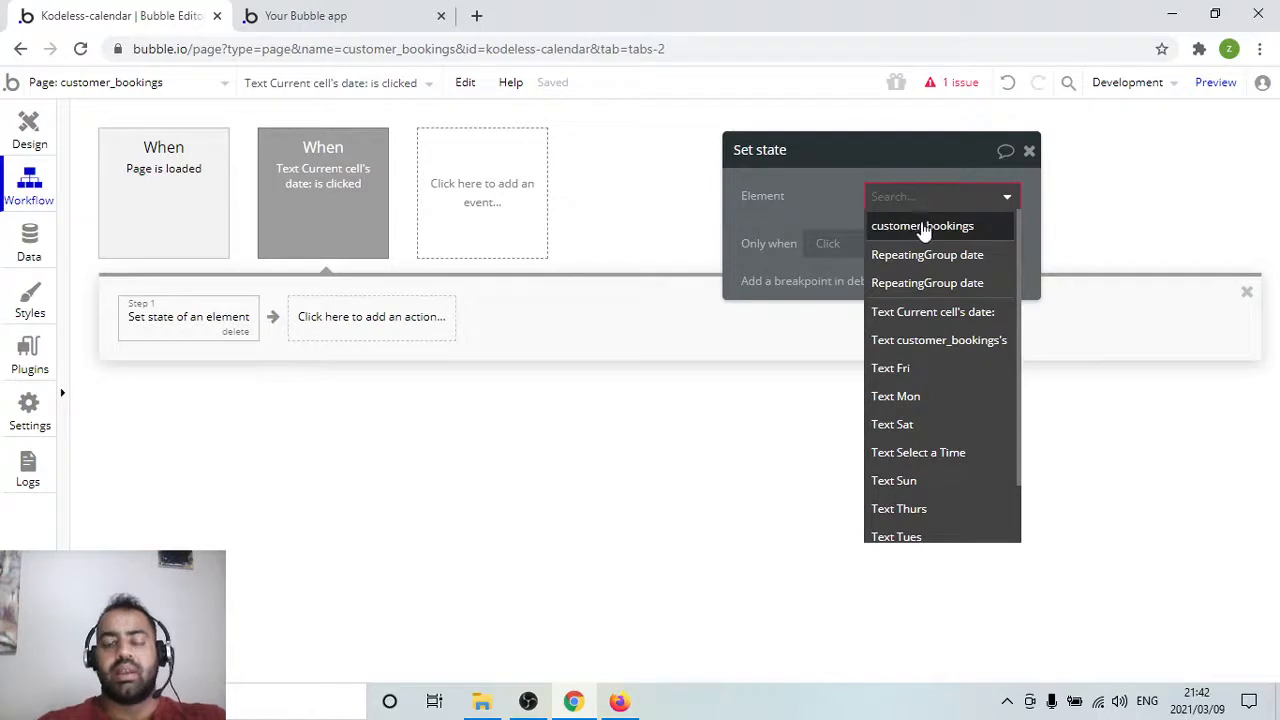
click(922, 229)
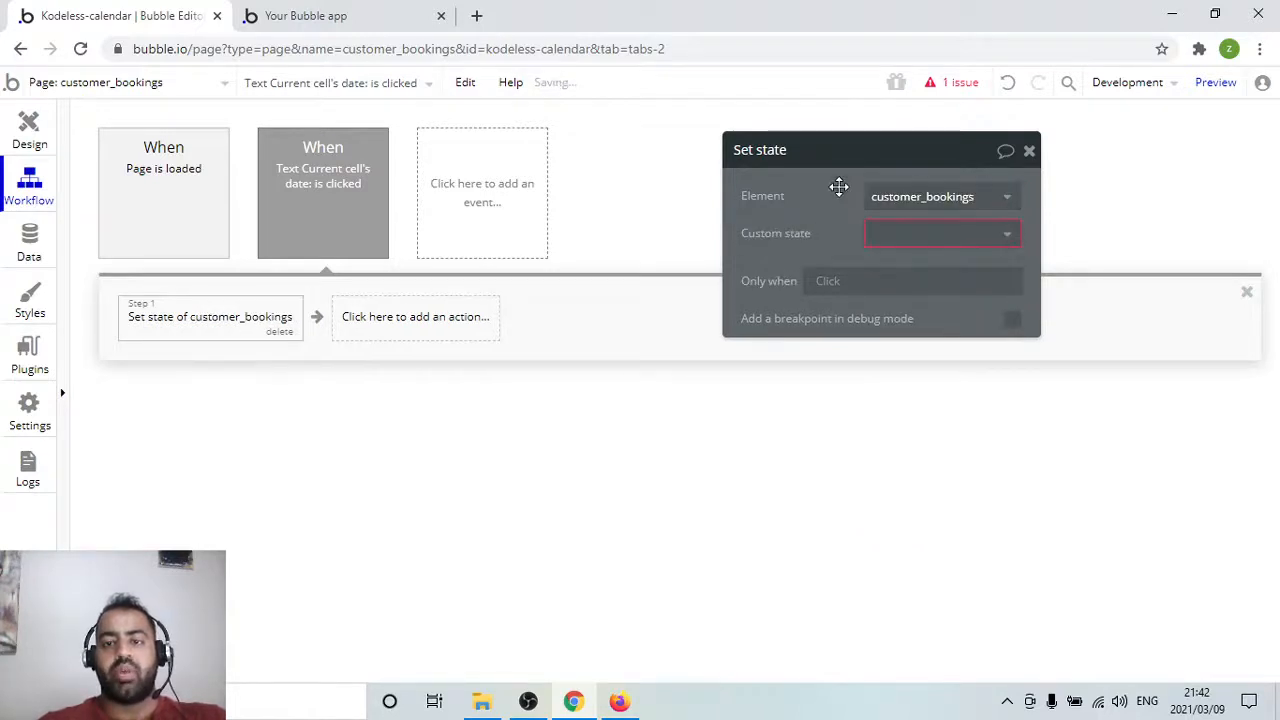
click(938, 236)
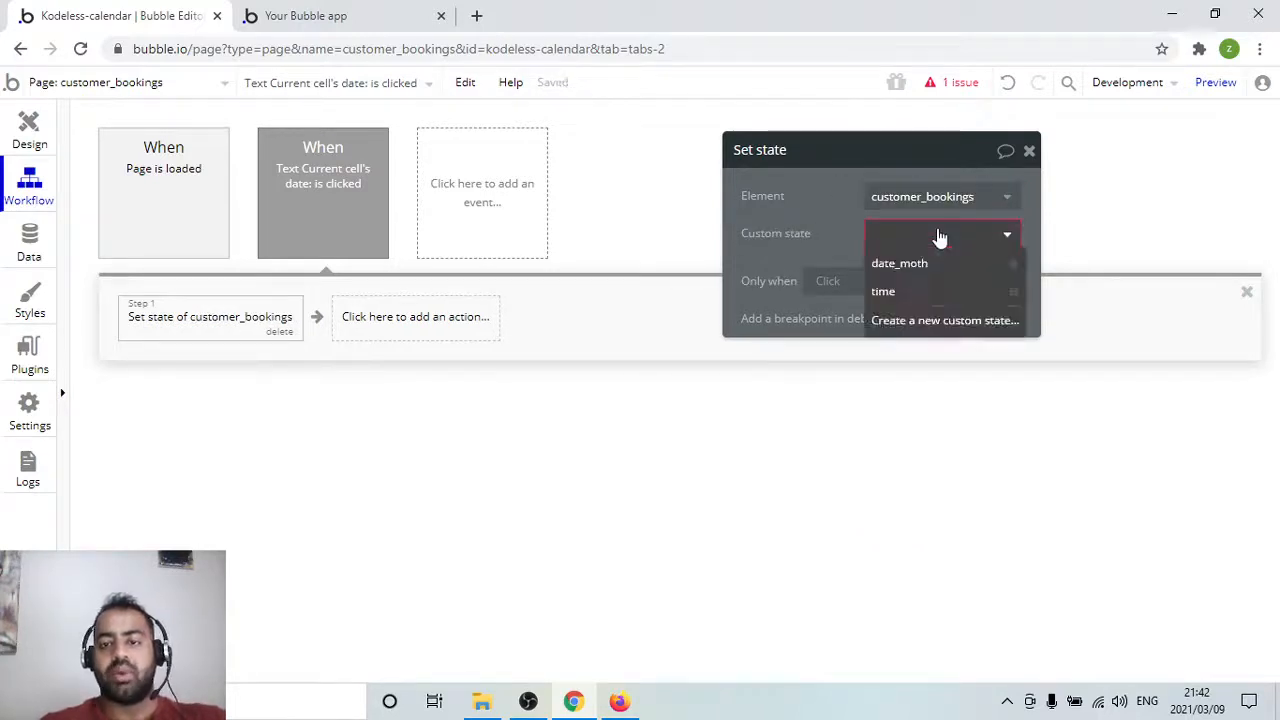
click(925, 293)
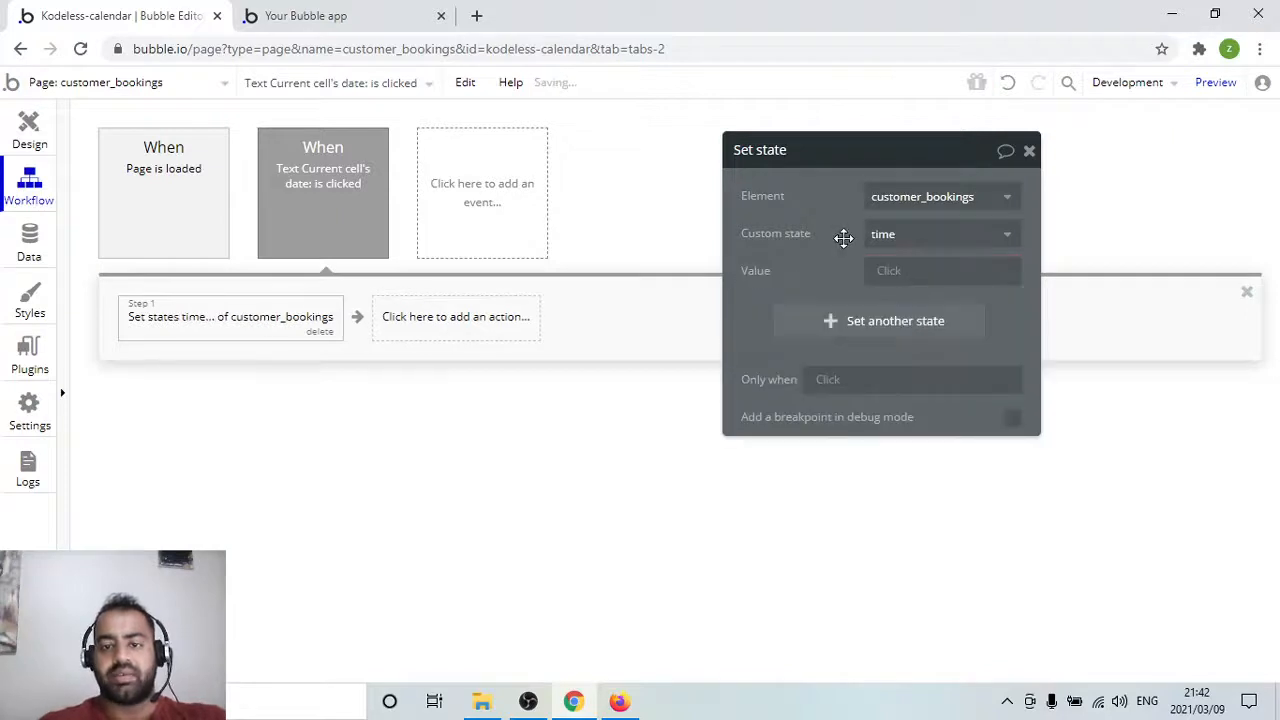
click(893, 272)
click(894, 323)
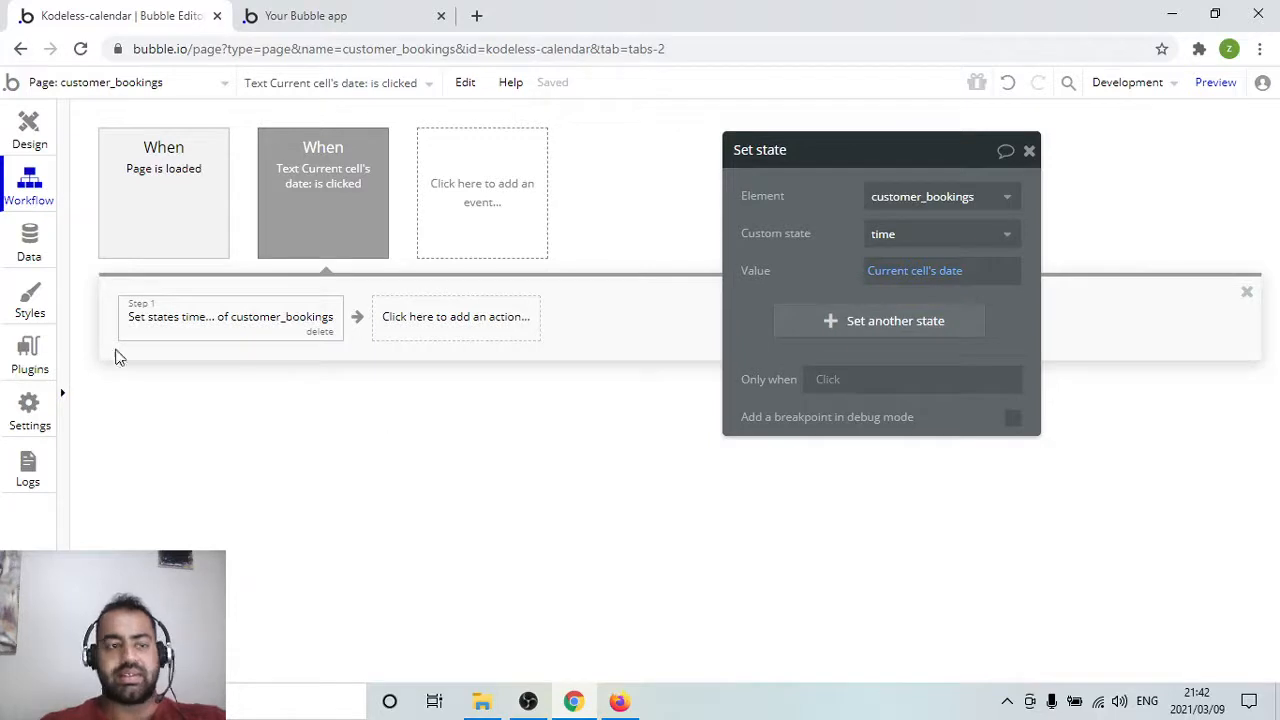
click(30, 135)
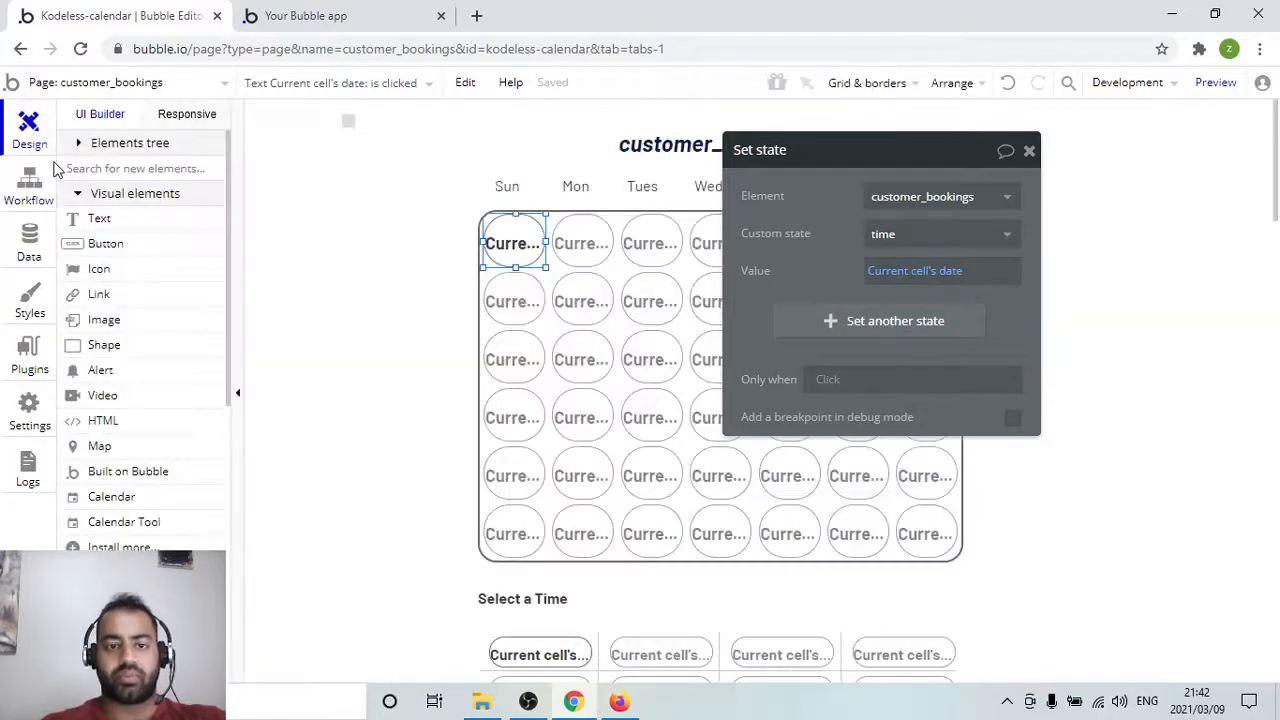
Switch to the app preview, reload it, and examine the times listed under Select a Time for a calendar date
click(305, 14)
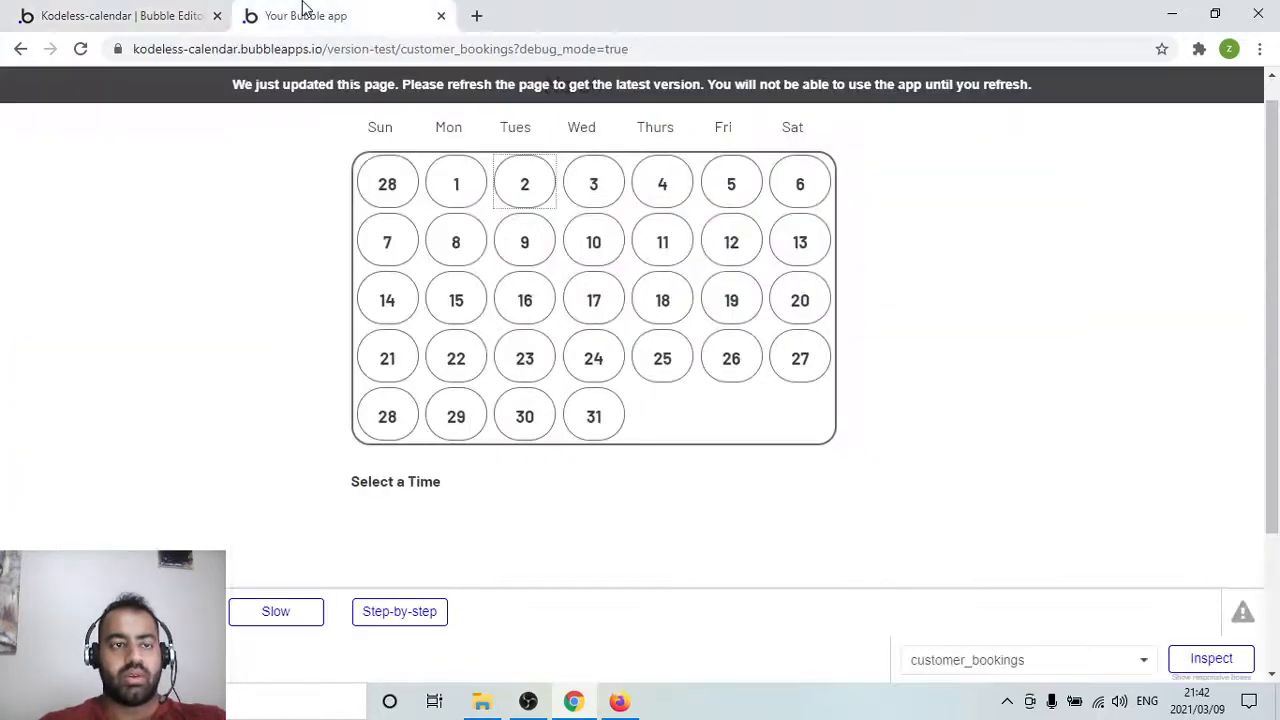
click(81, 49)
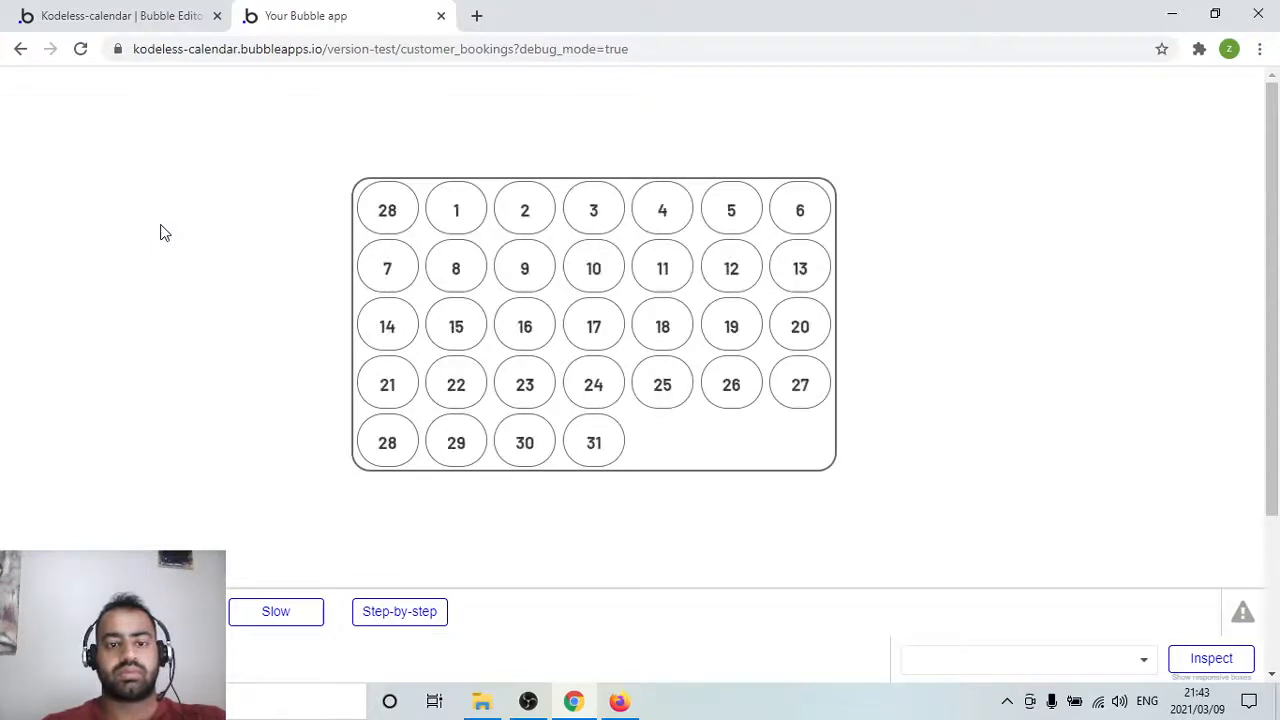
scroll(161, 226, down, 1)
scroll(161, 226, up, 1)
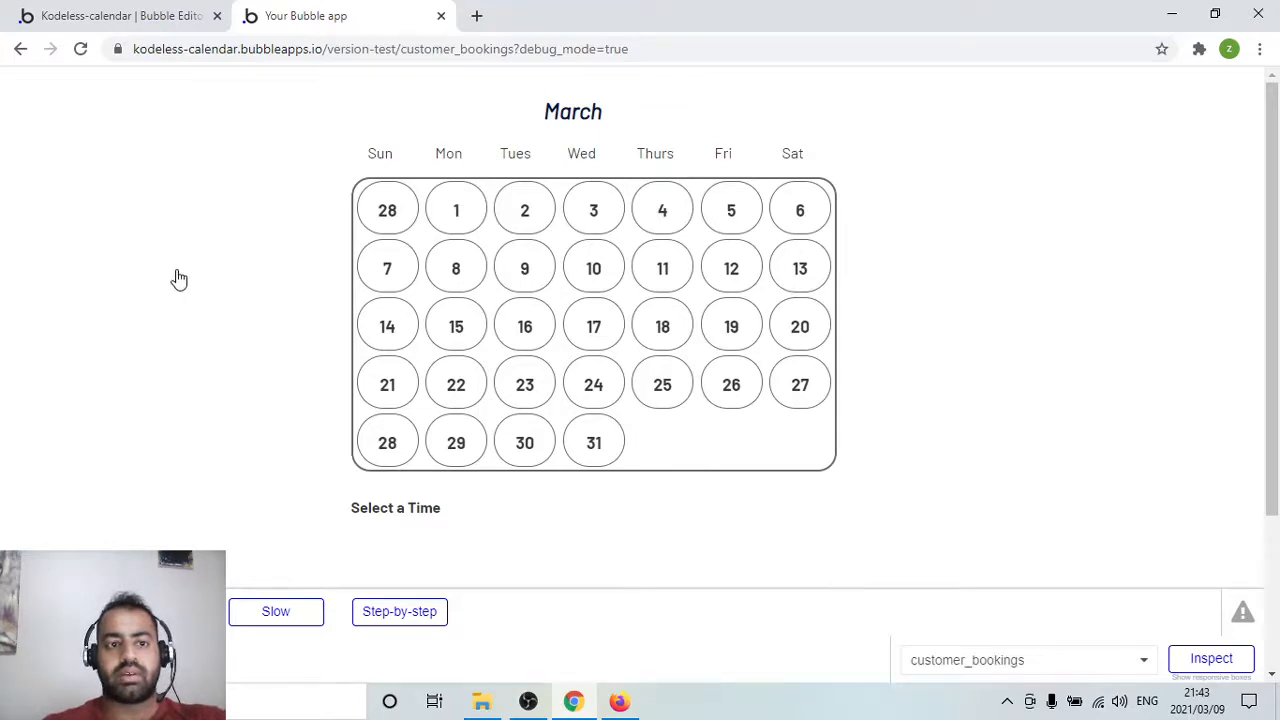
scroll(178, 275, down, 4)
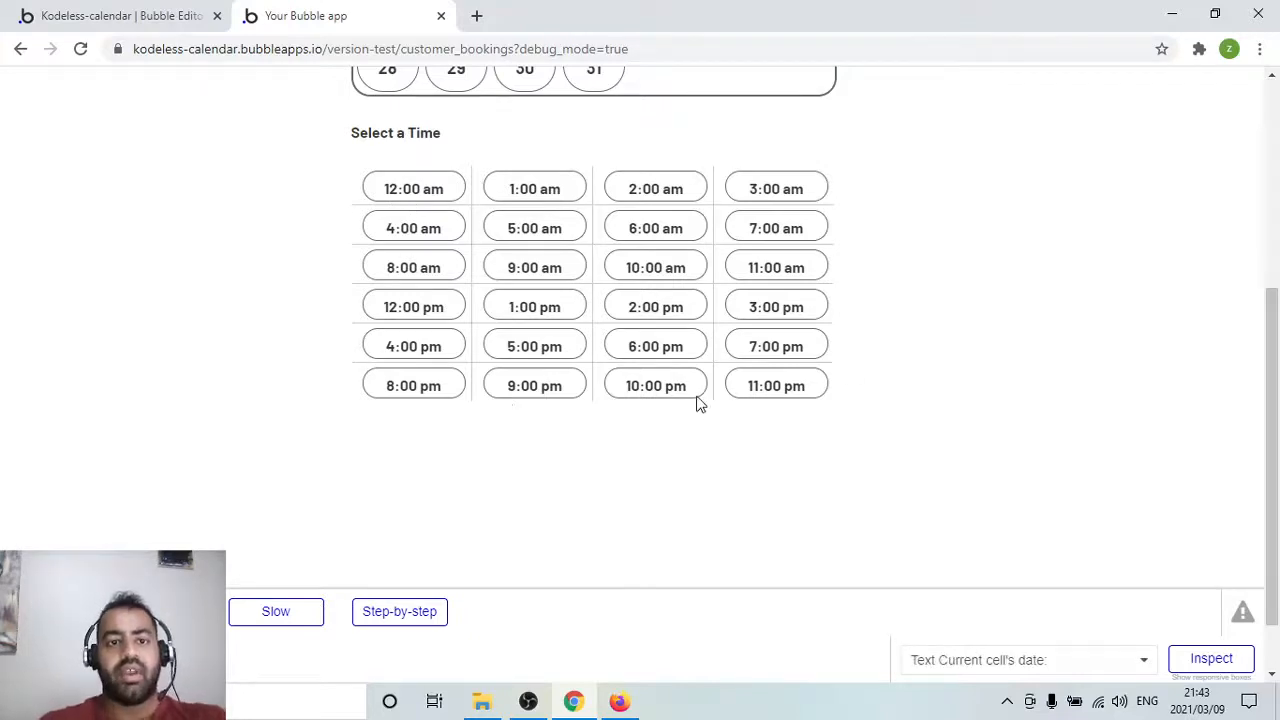
scroll(697, 398, up, 2)
scroll(655, 372, down, 1)
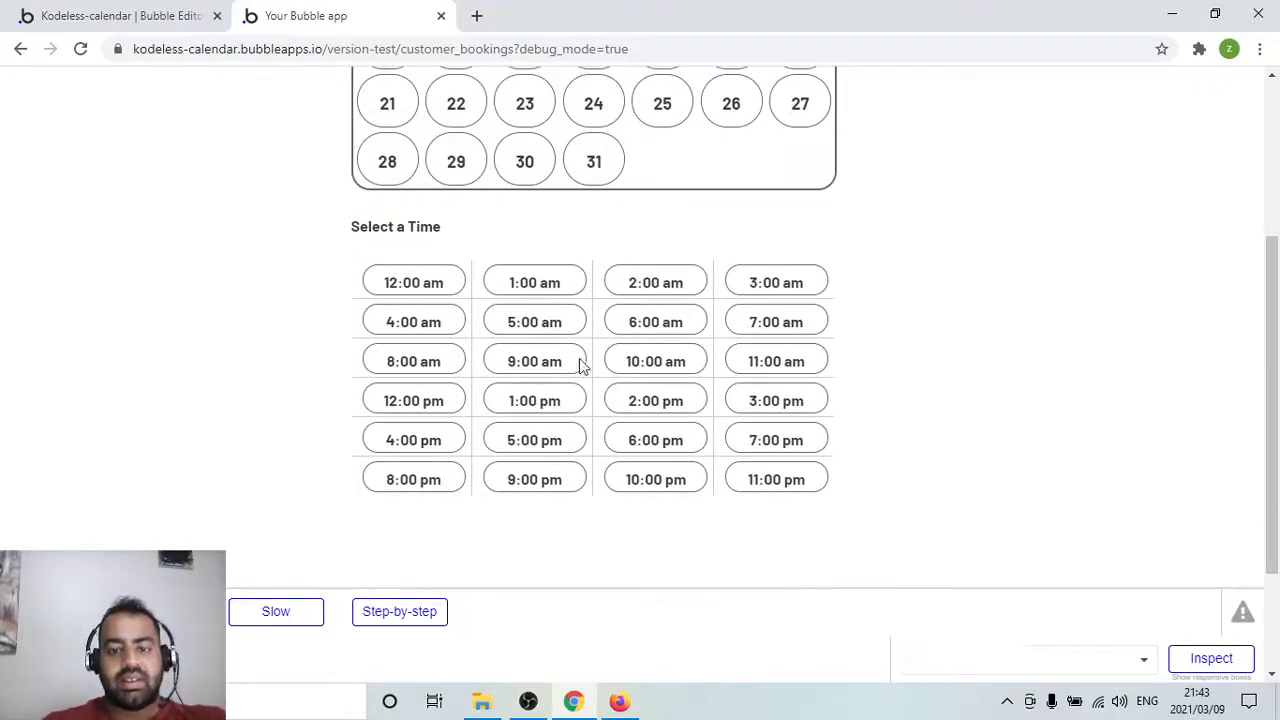
Check the range of time slots from 12:00 am to 11:00 pm in the preview and return to the Bubble editor
triple_click(429, 283)
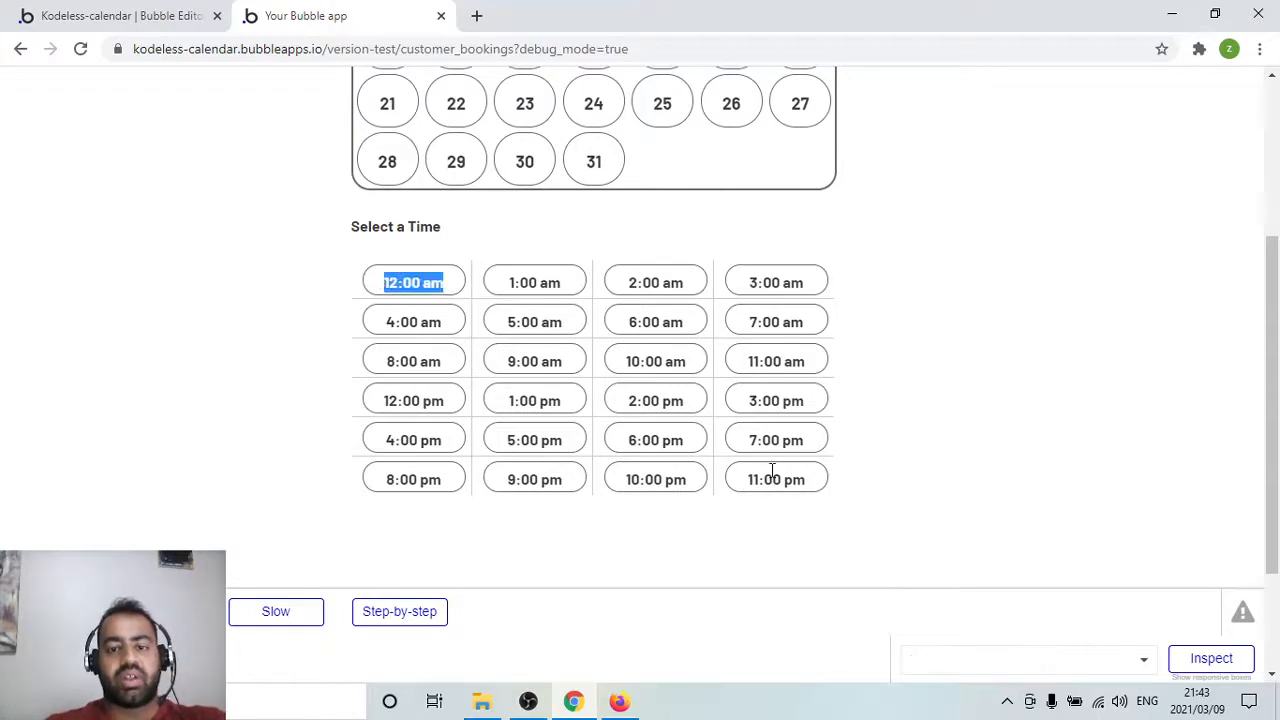
drag(748, 480, 815, 484)
click(815, 485)
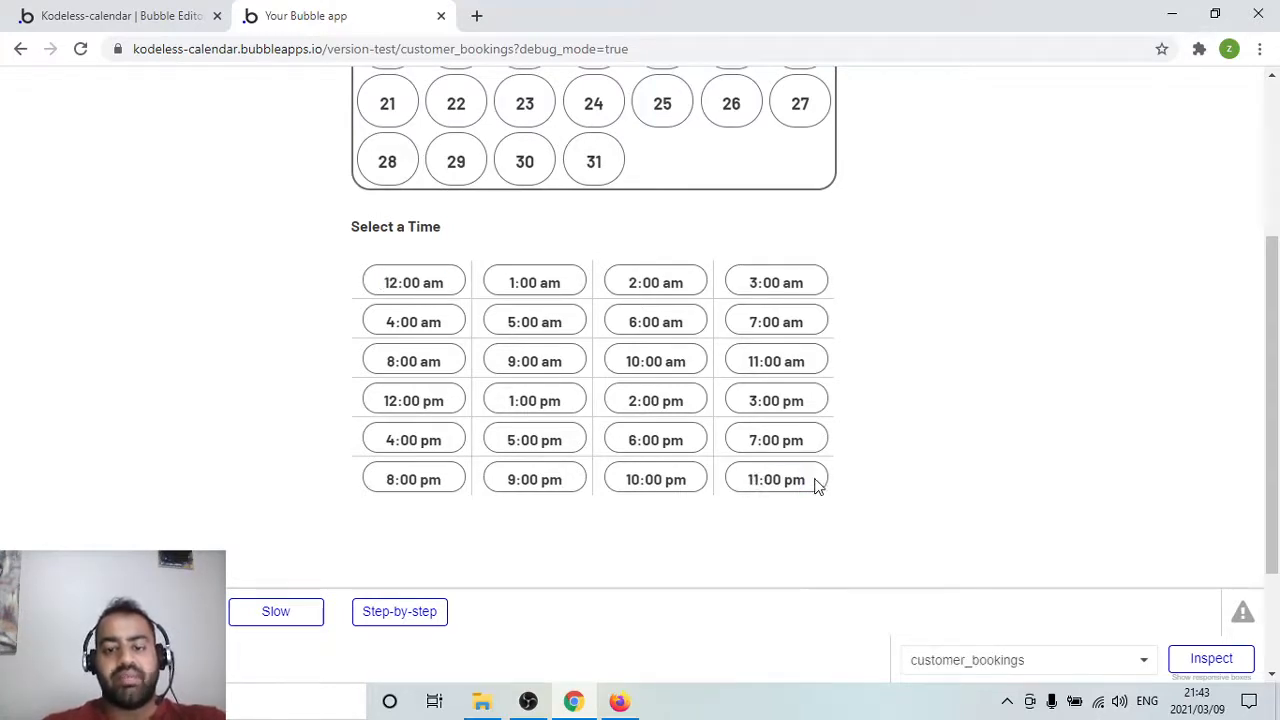
drag(812, 486, 652, 276)
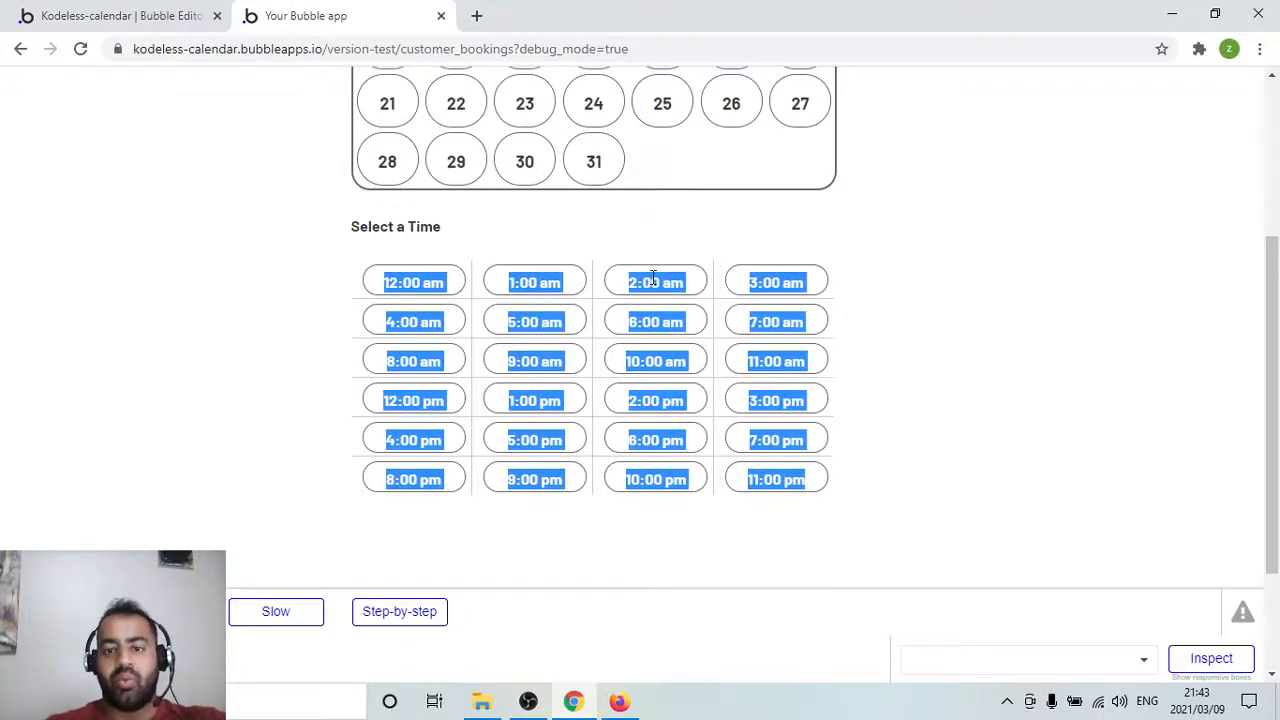
click(916, 473)
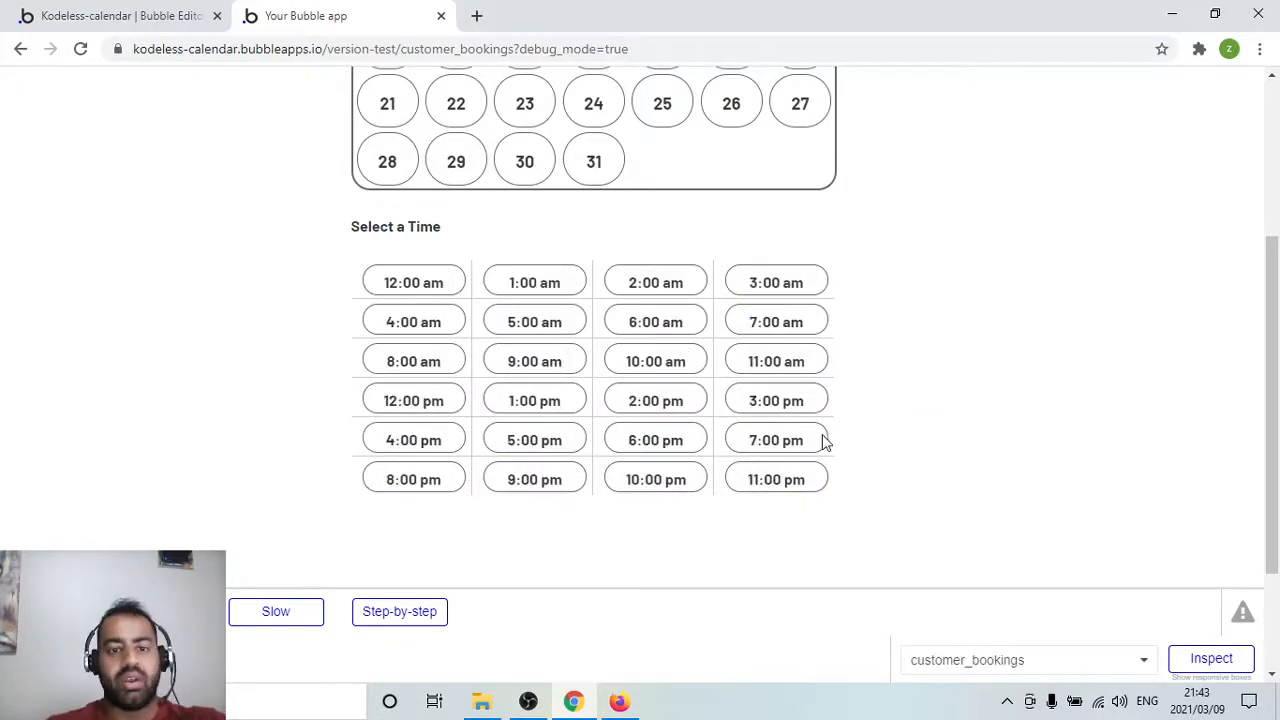
click(420, 287)
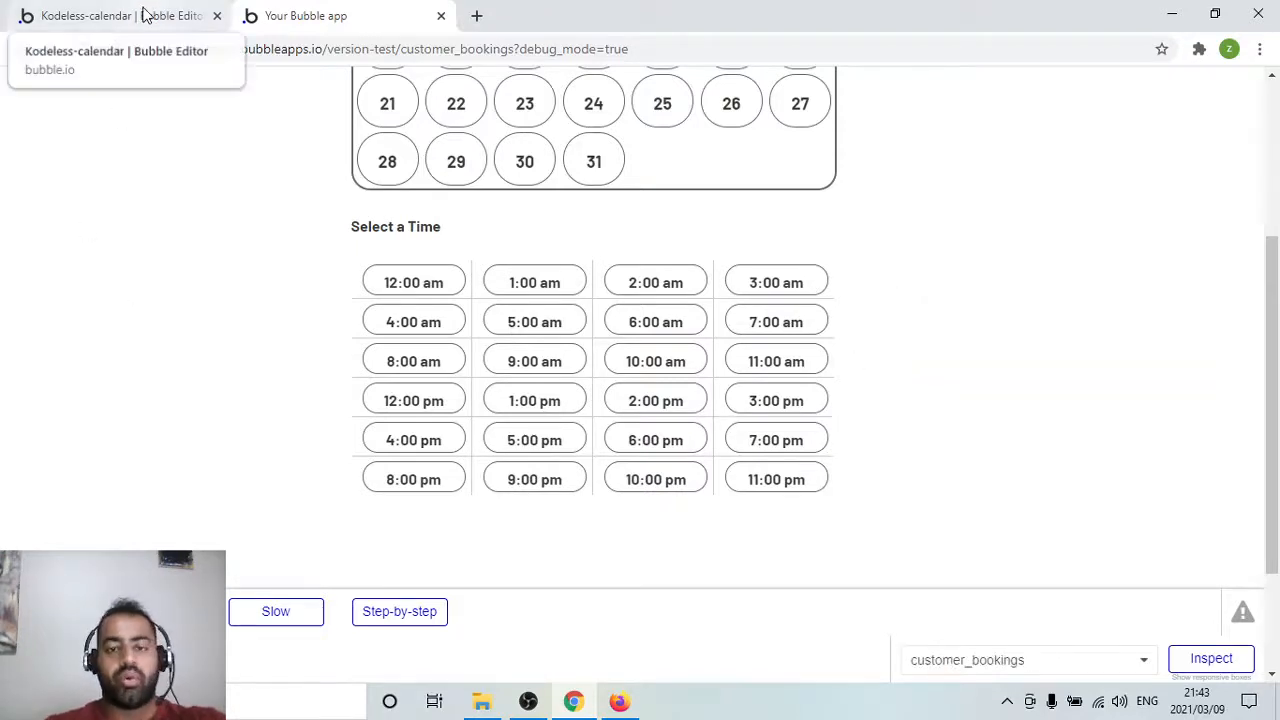
click(143, 14)
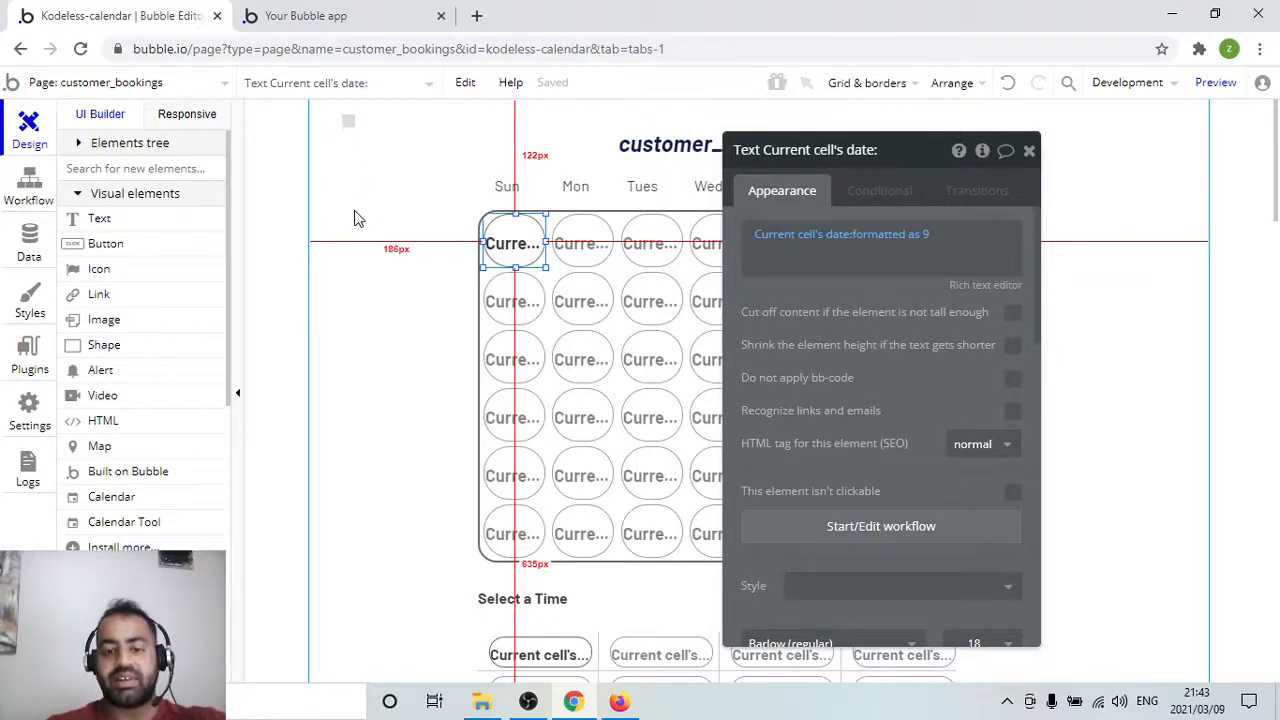
Move the date text's property editor clear of the calendar and compare the page design with the app preview
scroll(397, 260, down, 1)
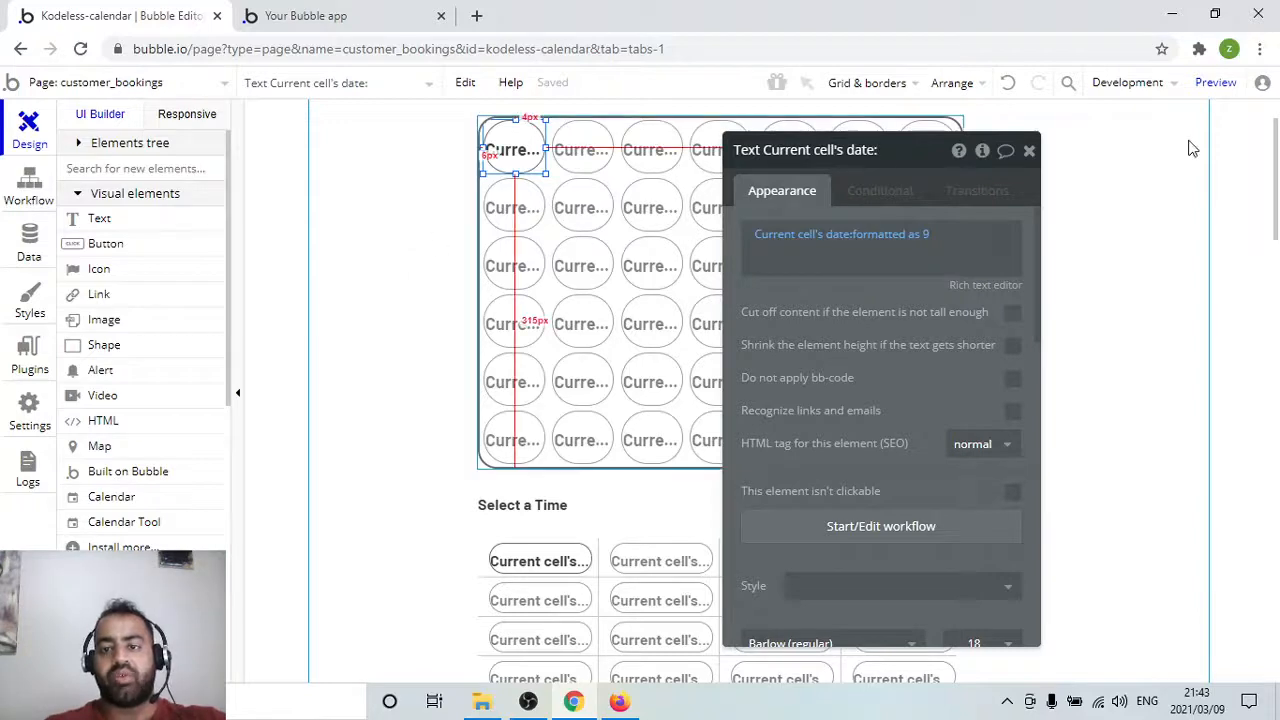
drag(905, 150, 243, 118)
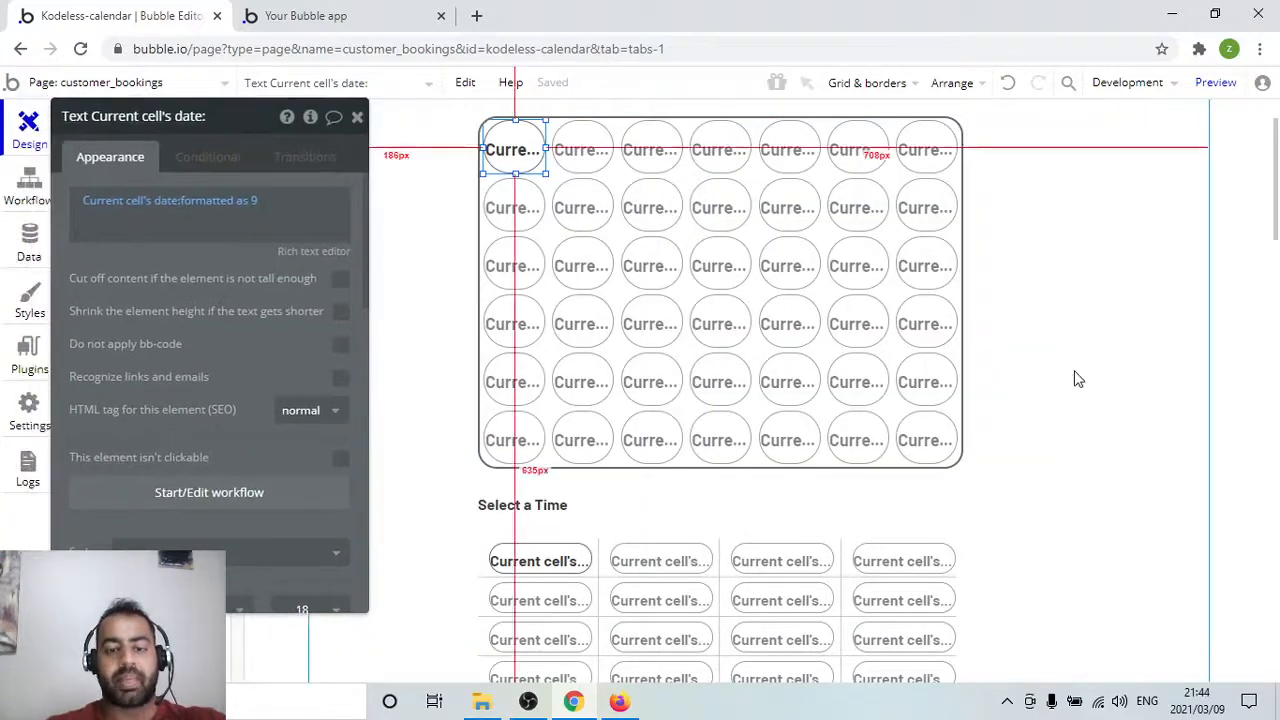
scroll(1074, 377, down, 2)
click(310, 14)
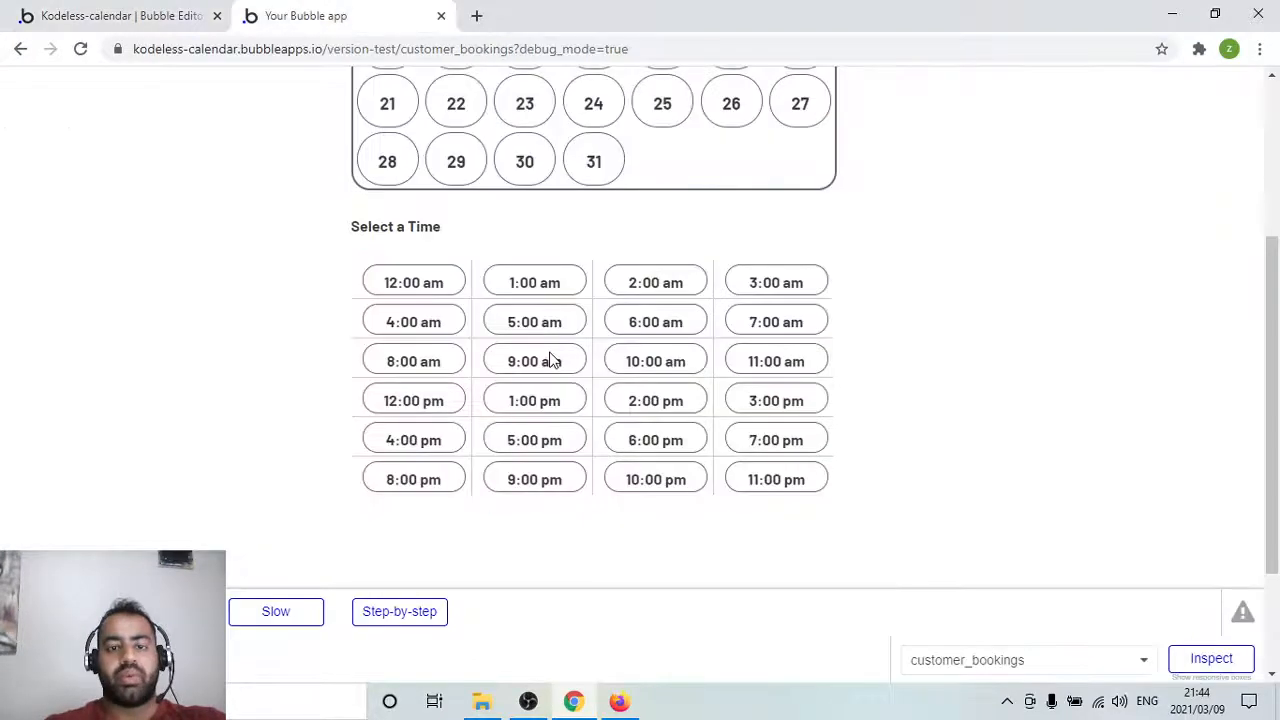
scroll(703, 363, up, 3)
scroll(826, 338, down, 1)
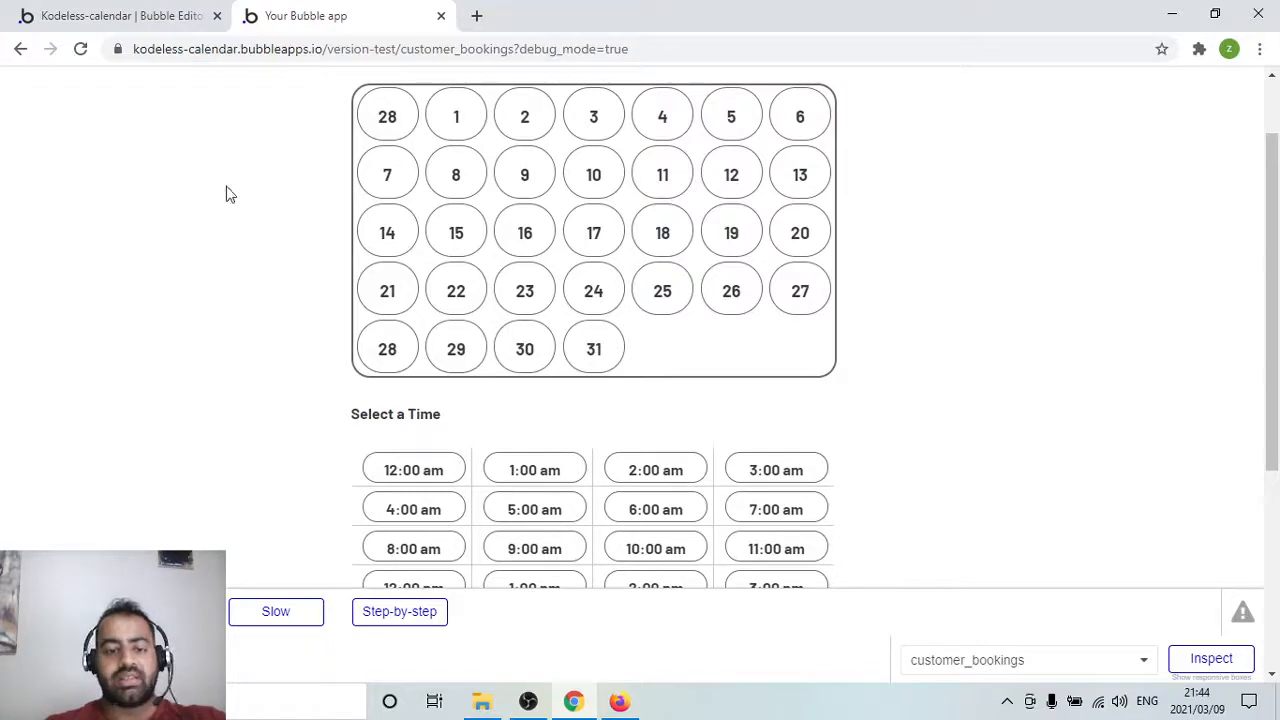
click(137, 10)
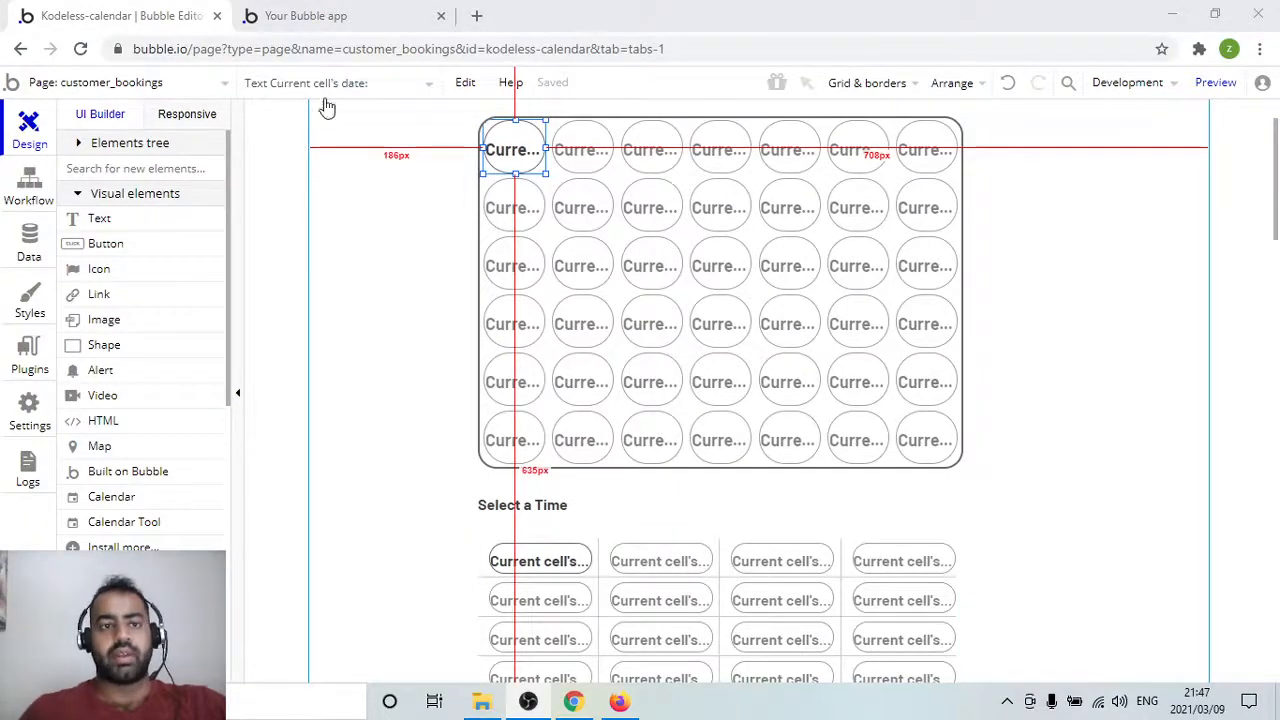
Review the March calendar and its time slots in the app preview, and return to the Bubble editor
click(300, 16)
scroll(945, 340, down, 3)
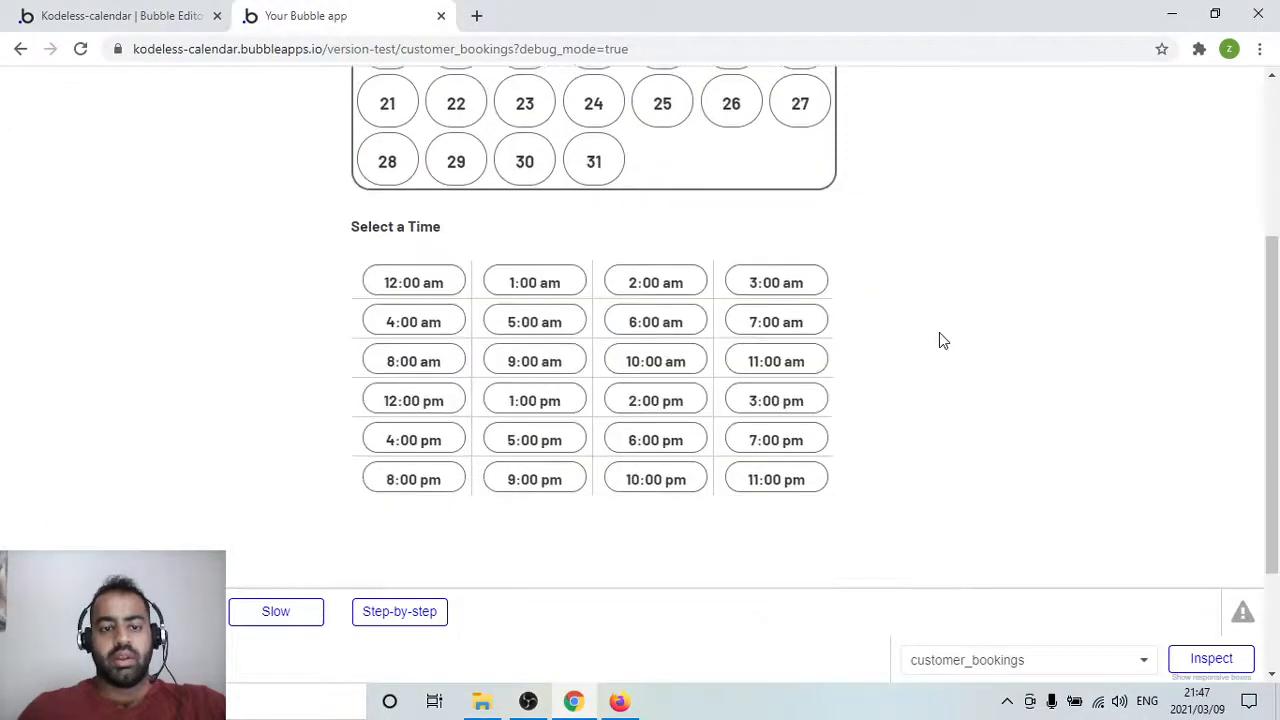
scroll(939, 332, up, 4)
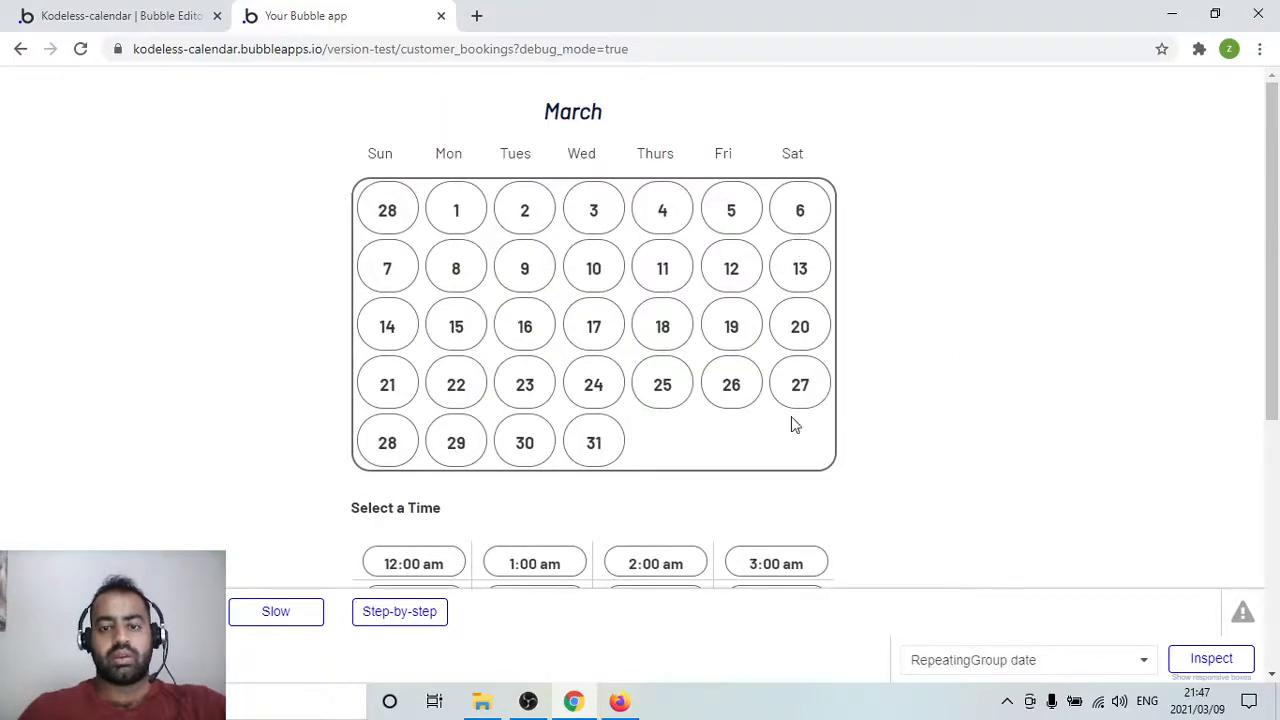
scroll(903, 390, down, 3)
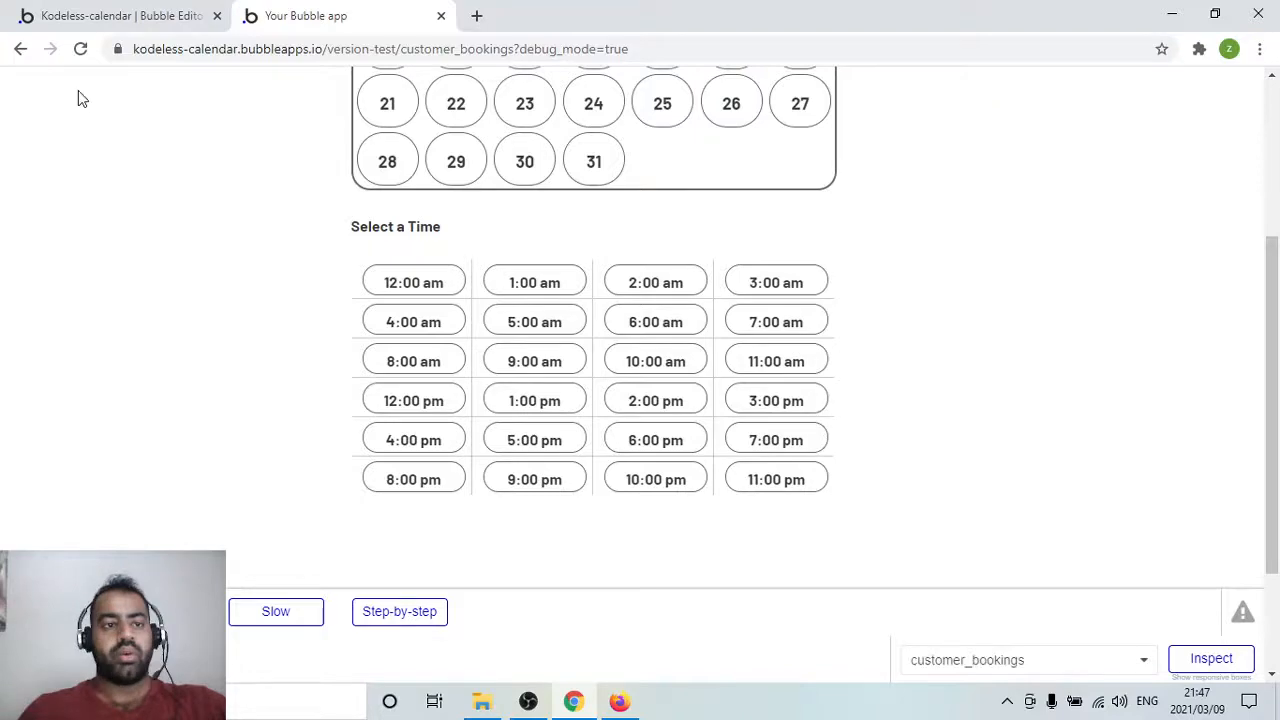
click(110, 15)
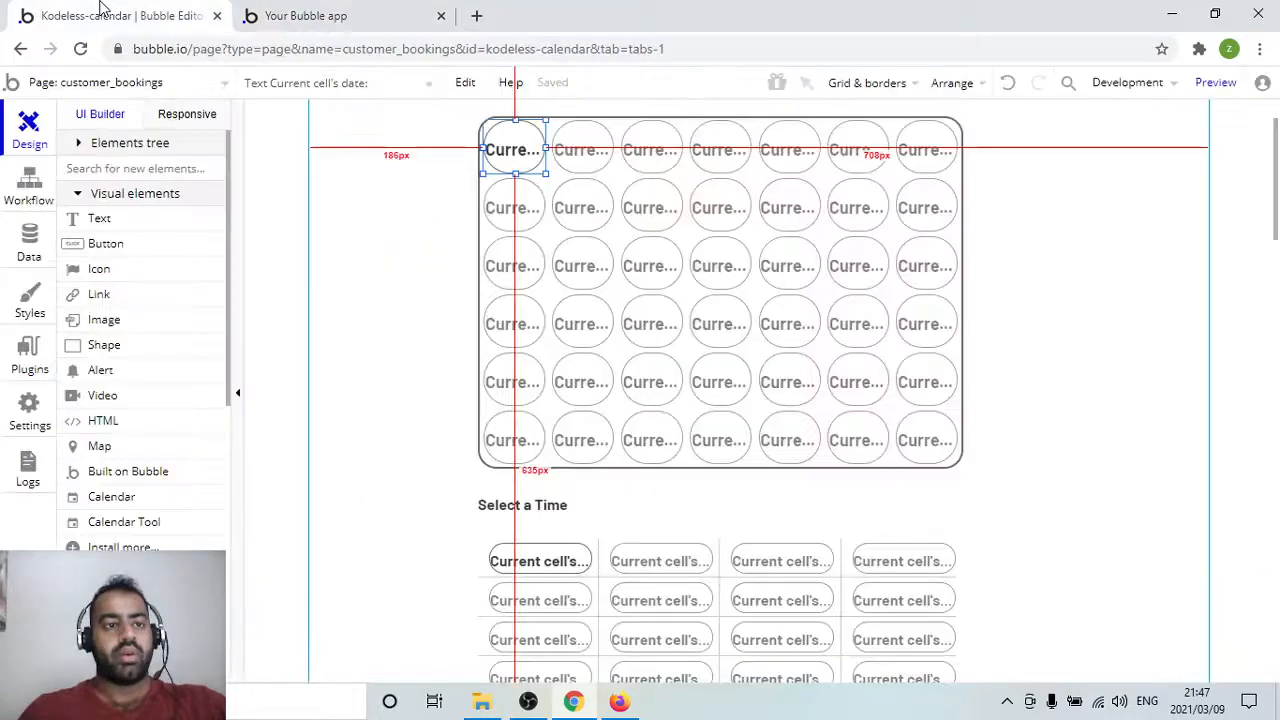
click(204, 86)
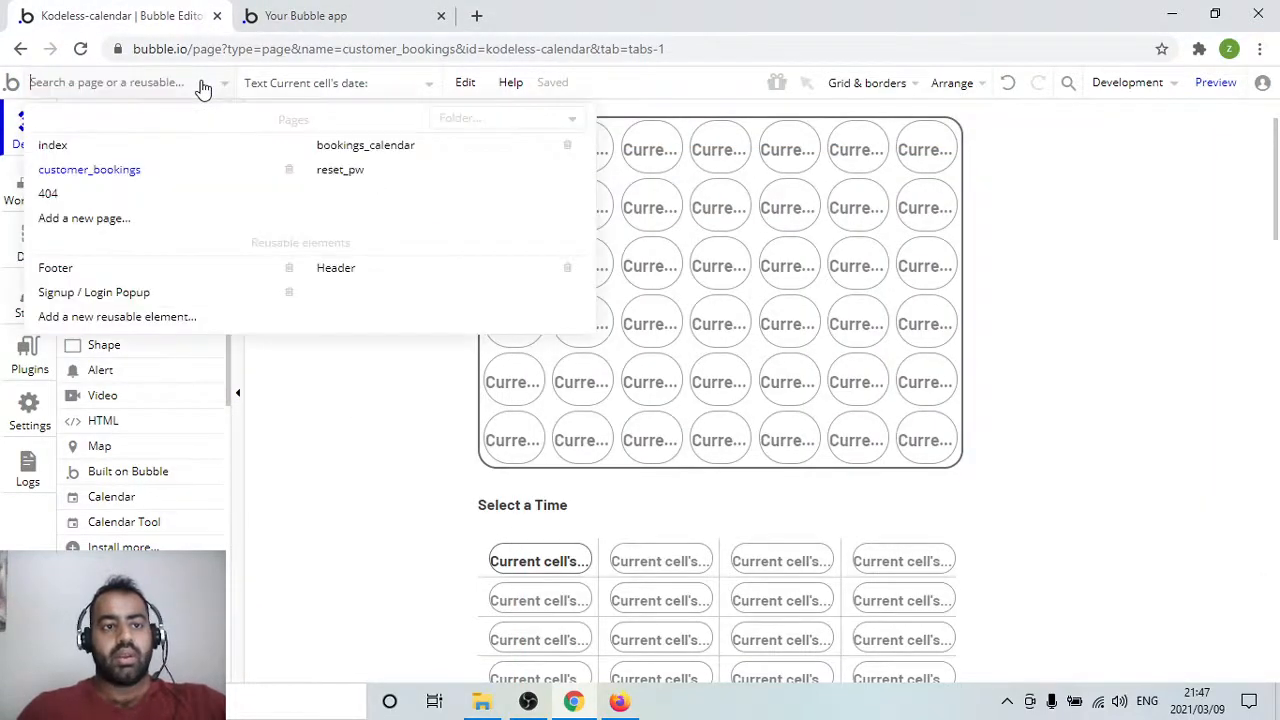
mouse_move(355, 156)
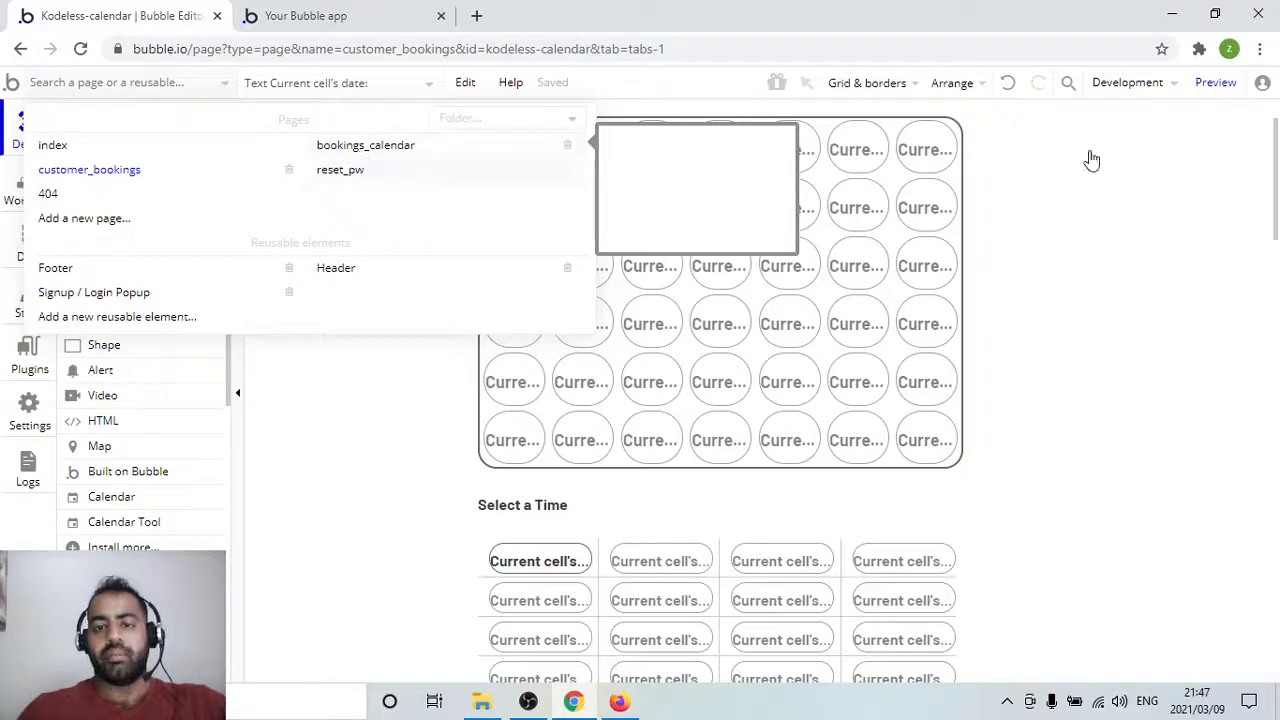
click(1134, 209)
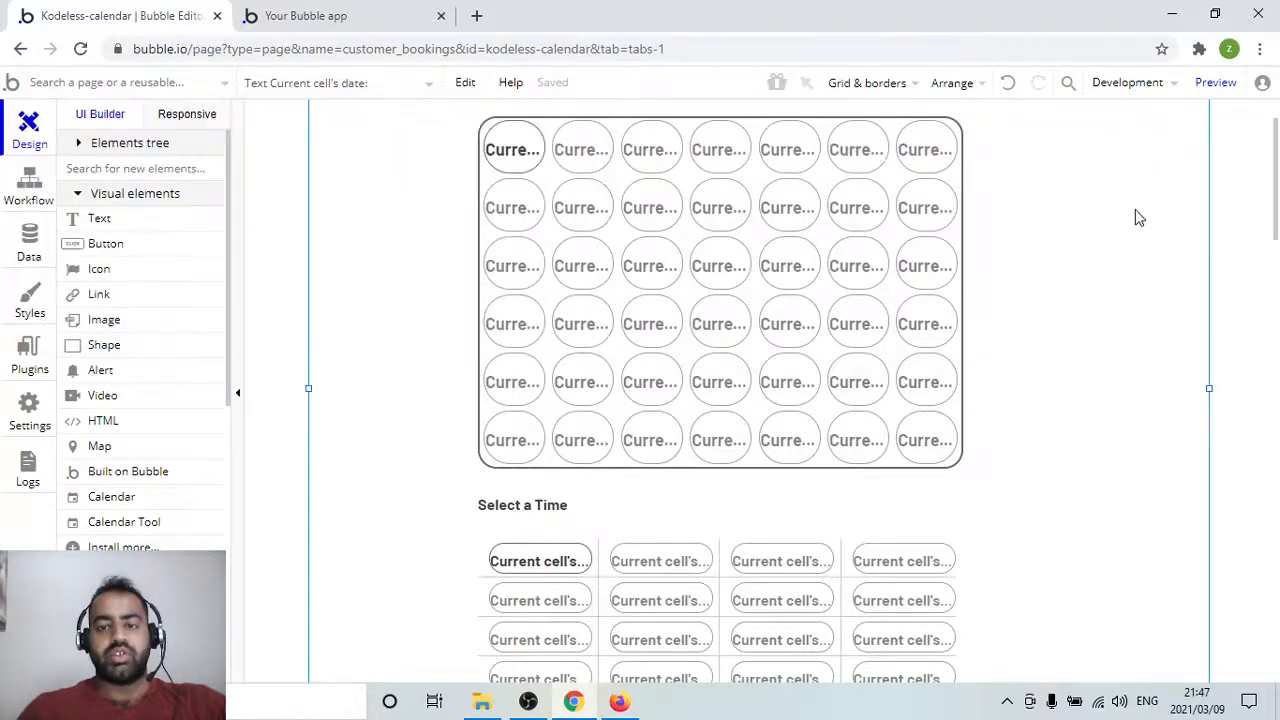
click(1080, 400)
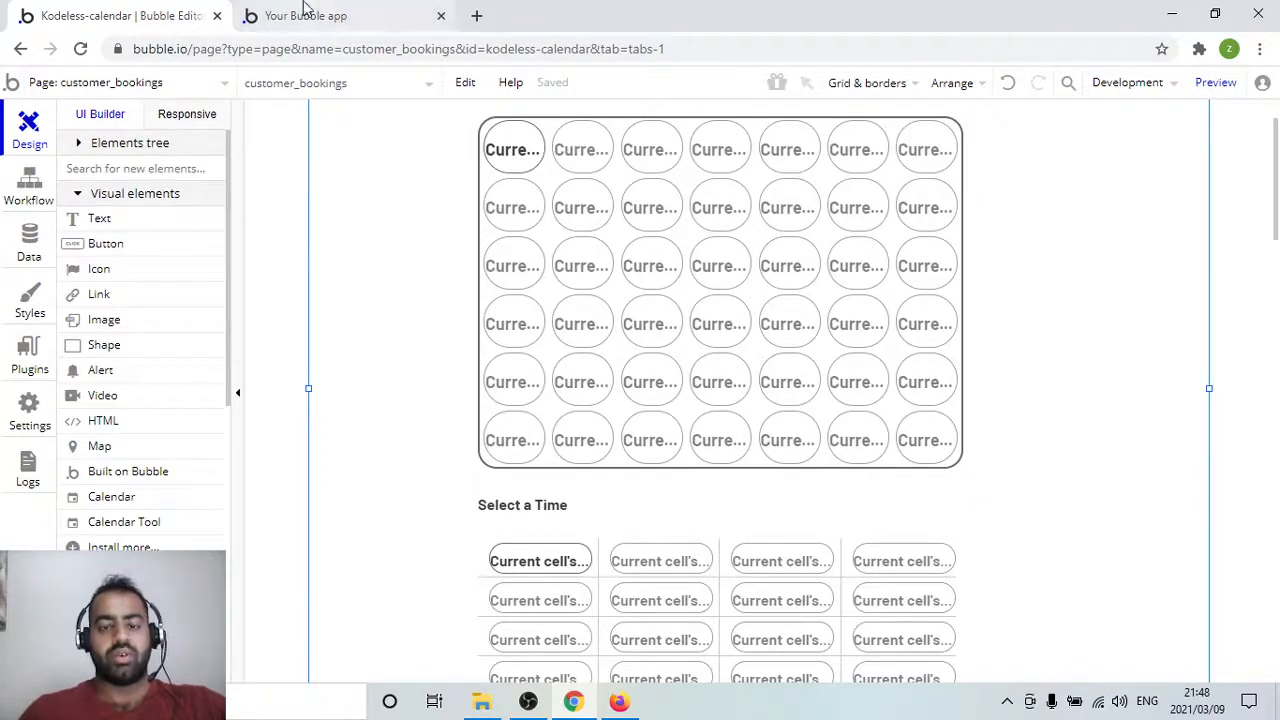
scroll(438, 322, down, 1)
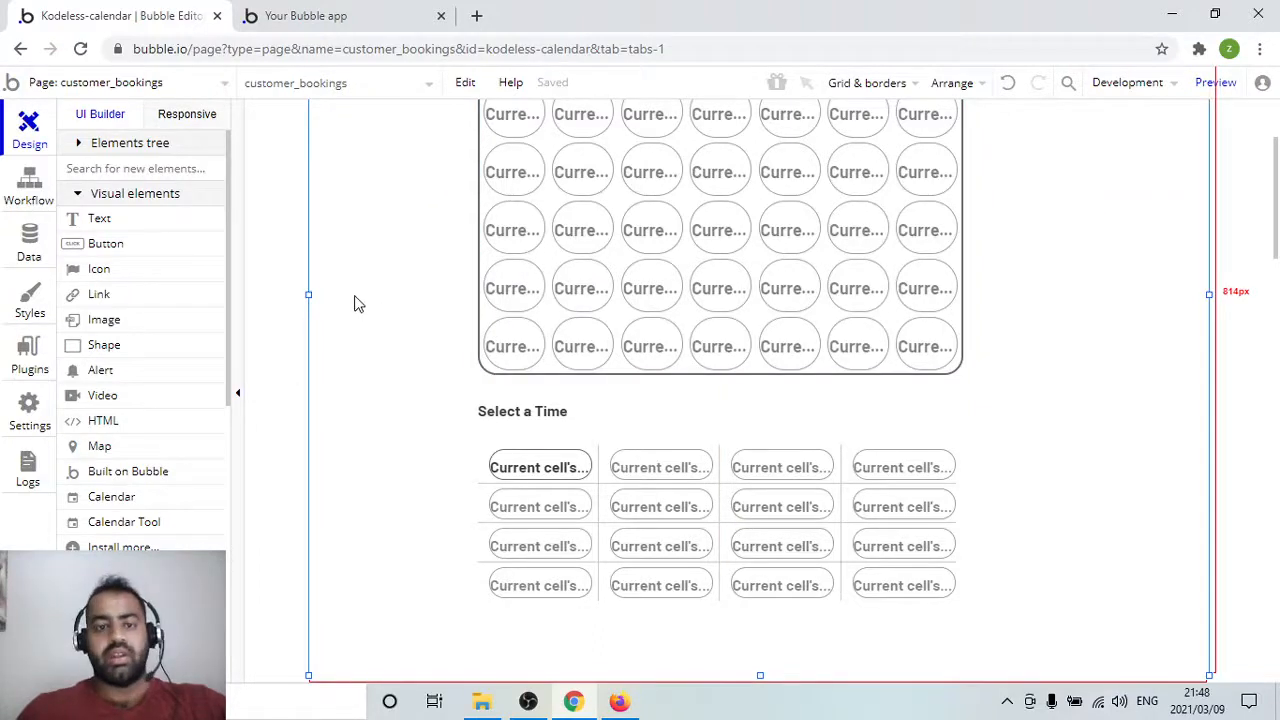
scroll(358, 303, up, 1)
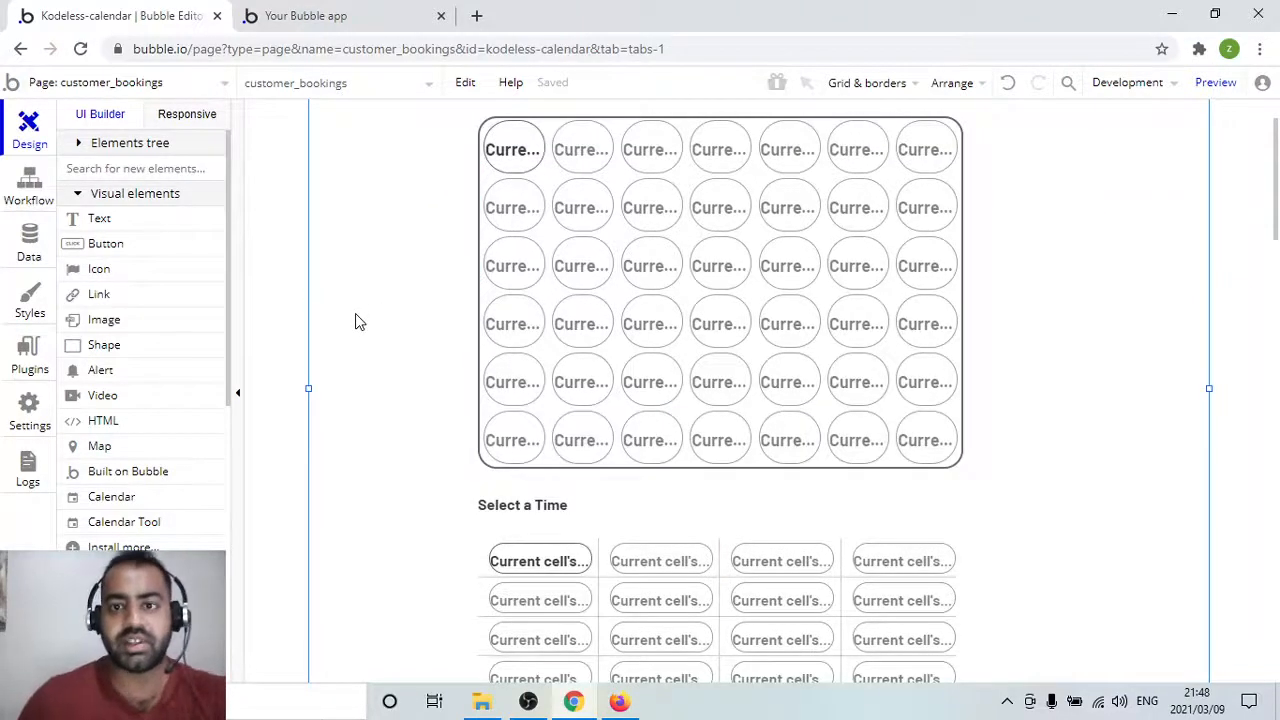